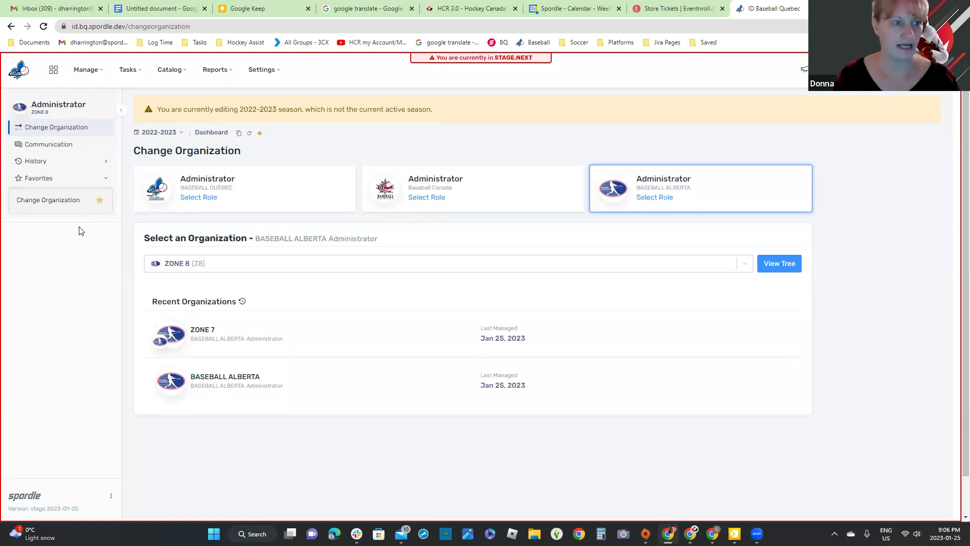
Step: Go to the Members list for the ZONE 8 organization from the Manage menu
left_click(91, 72)
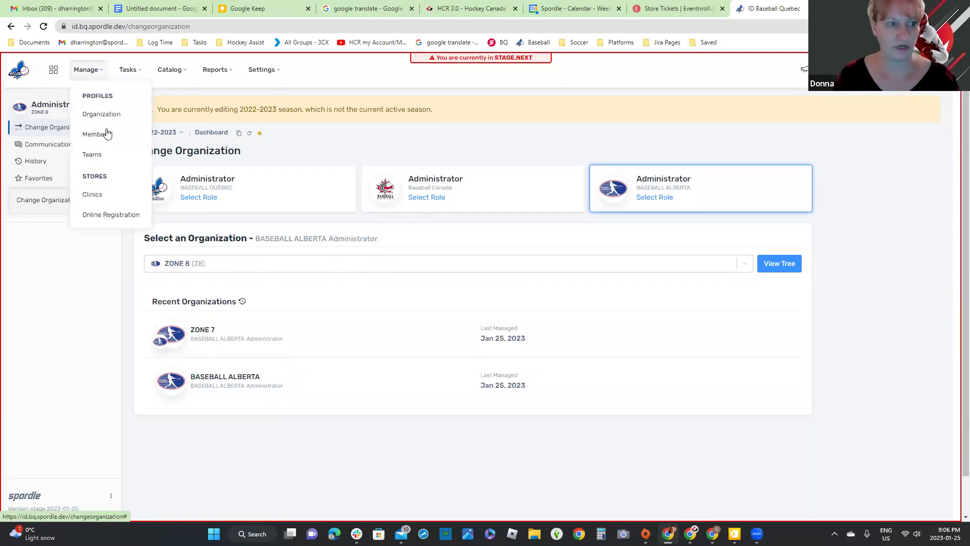
left_click(107, 133)
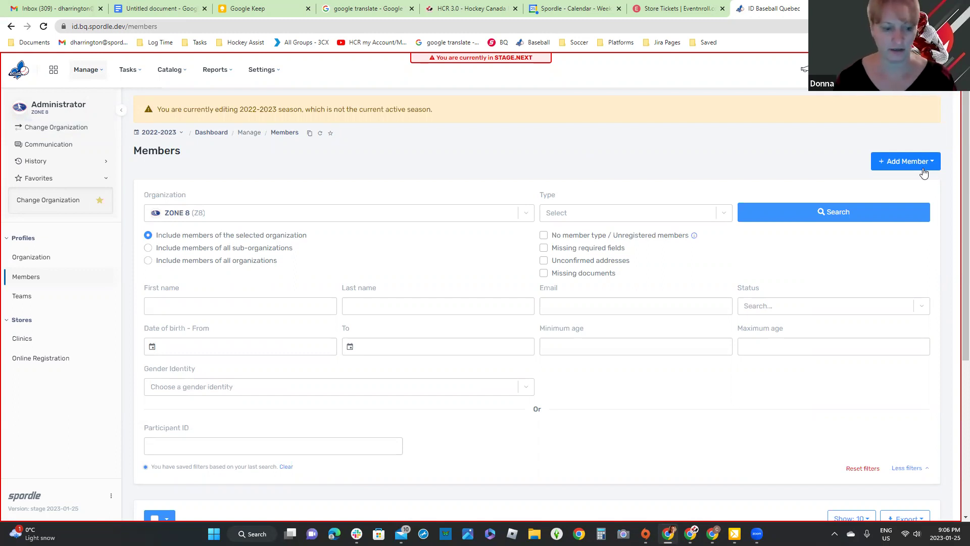
left_click(924, 172)
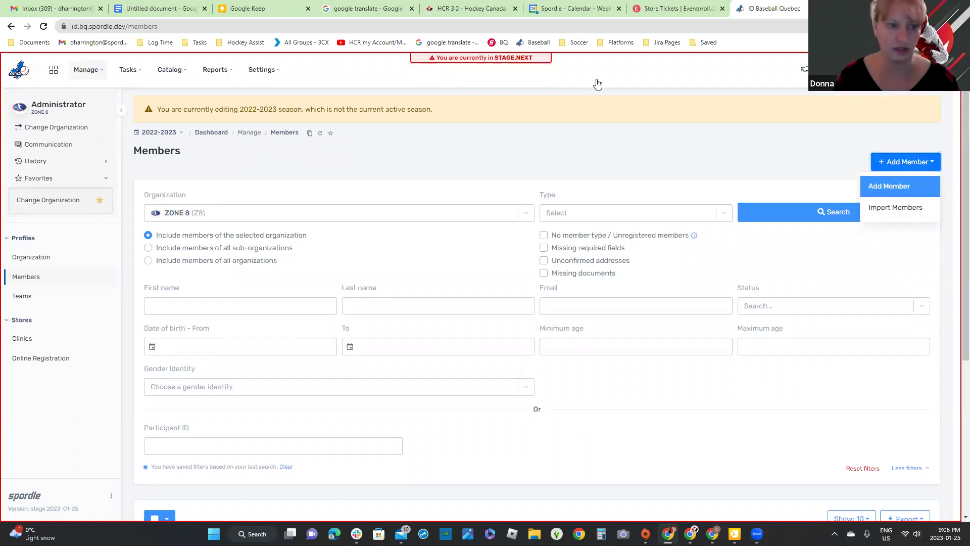
left_click(919, 187)
left_click(142, 62)
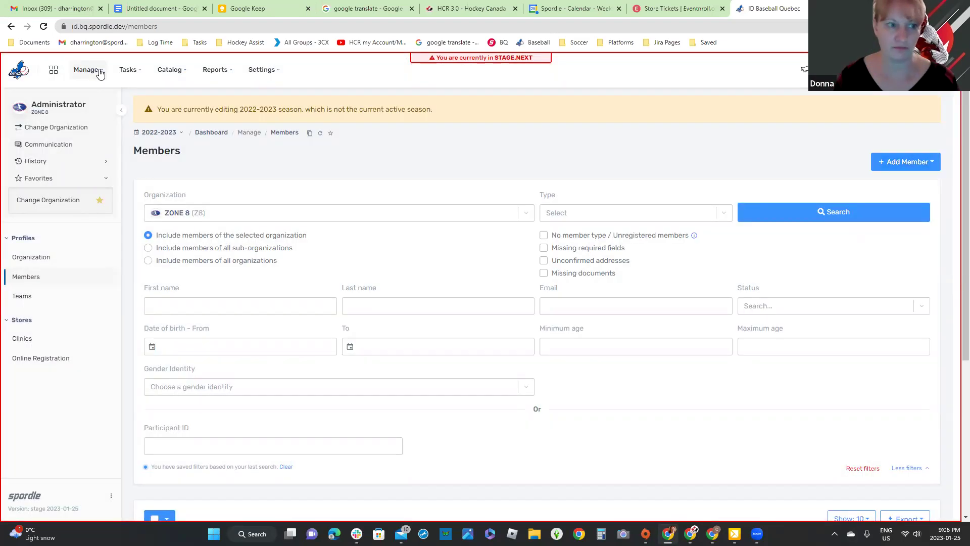
left_click(99, 74)
left_click(102, 135)
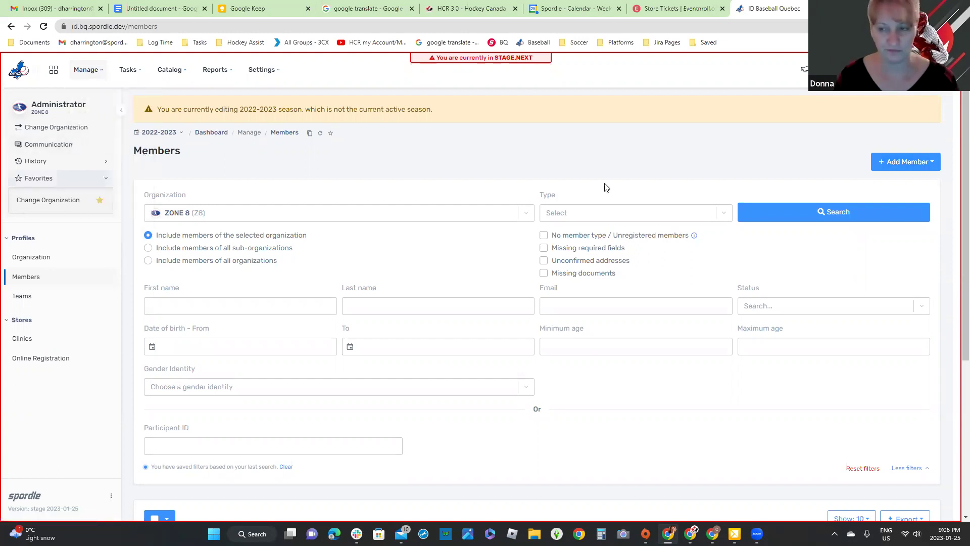
left_click(906, 162)
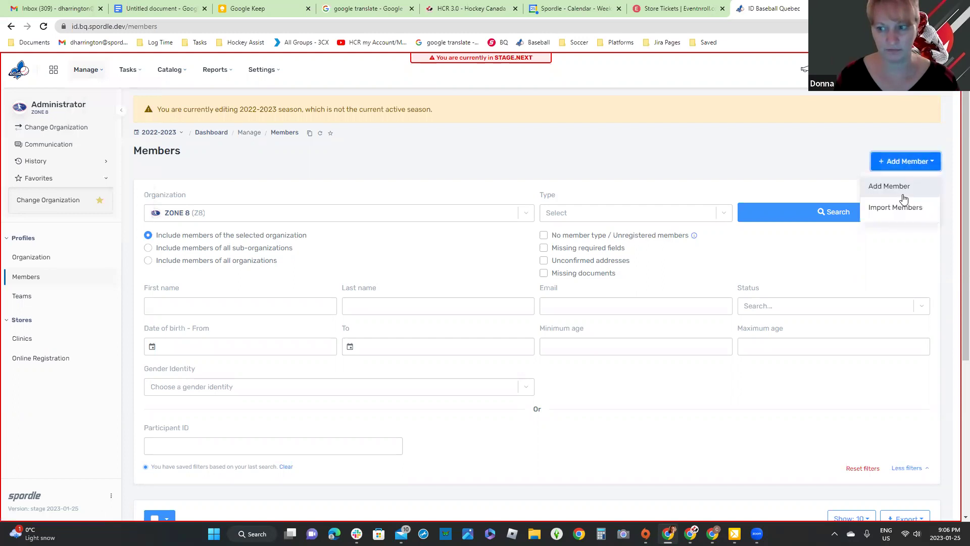
left_click(903, 195)
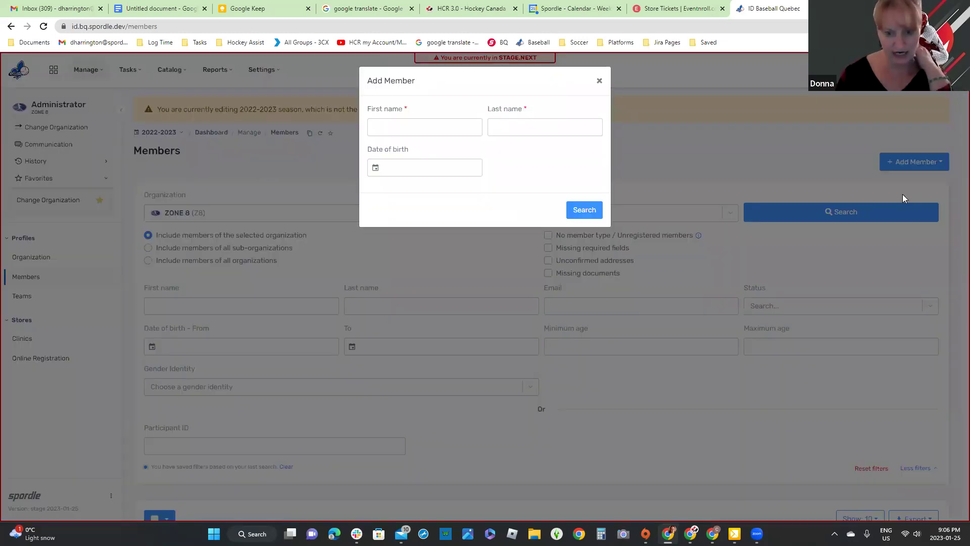
left_click(600, 81)
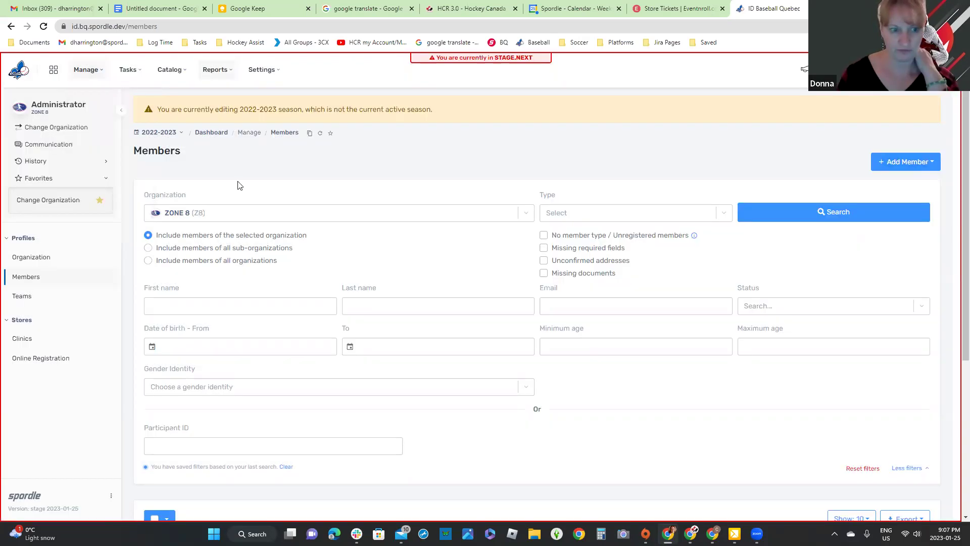
left_click(223, 75)
scroll(256, 236, "down", 3)
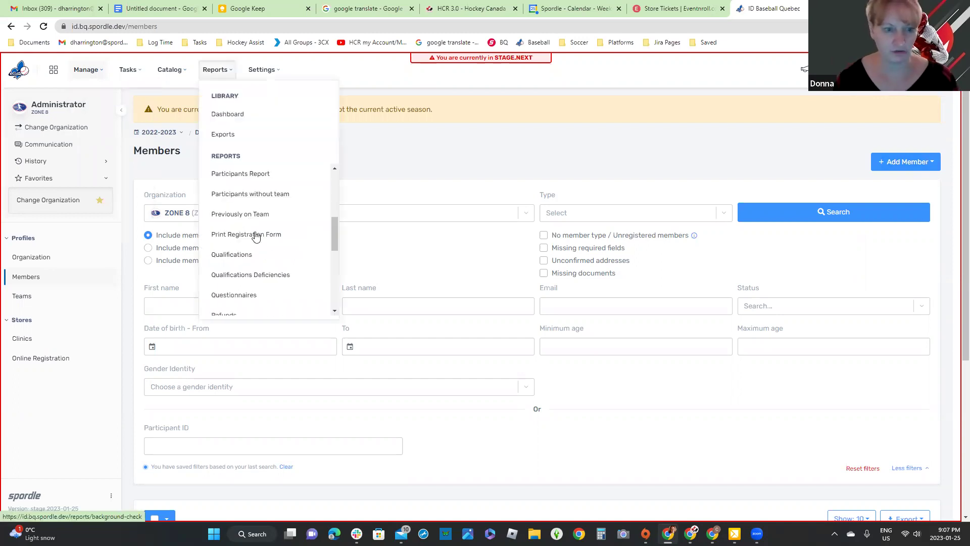
left_click(256, 235)
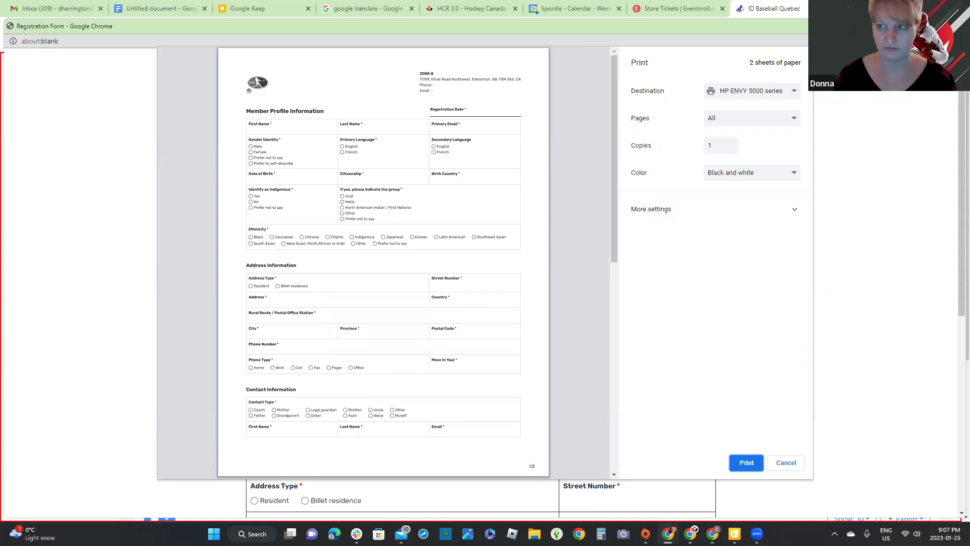
left_click(785, 463)
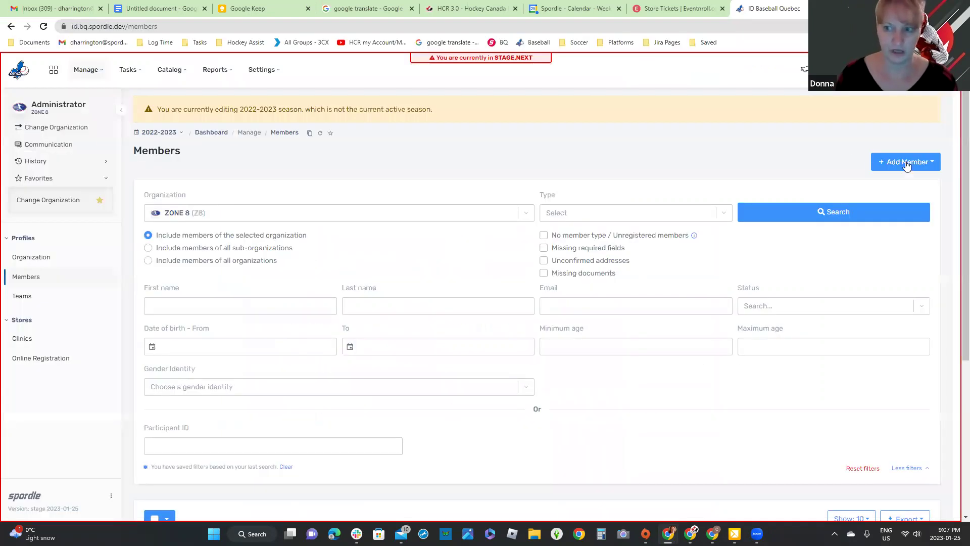
Step: In Add Member, search for the test member's first and last name with birth date 2009-01-01
left_click(902, 163)
left_click(891, 193)
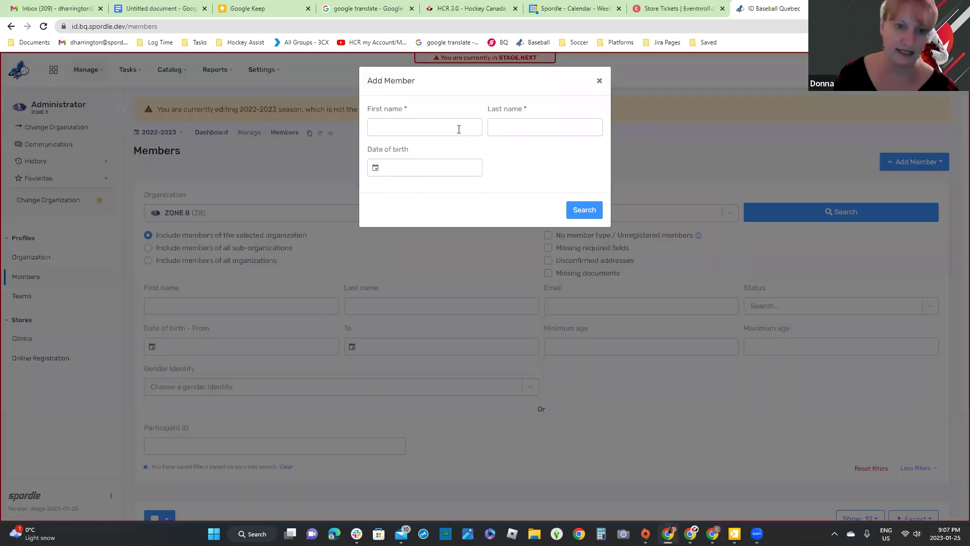
left_click(458, 122)
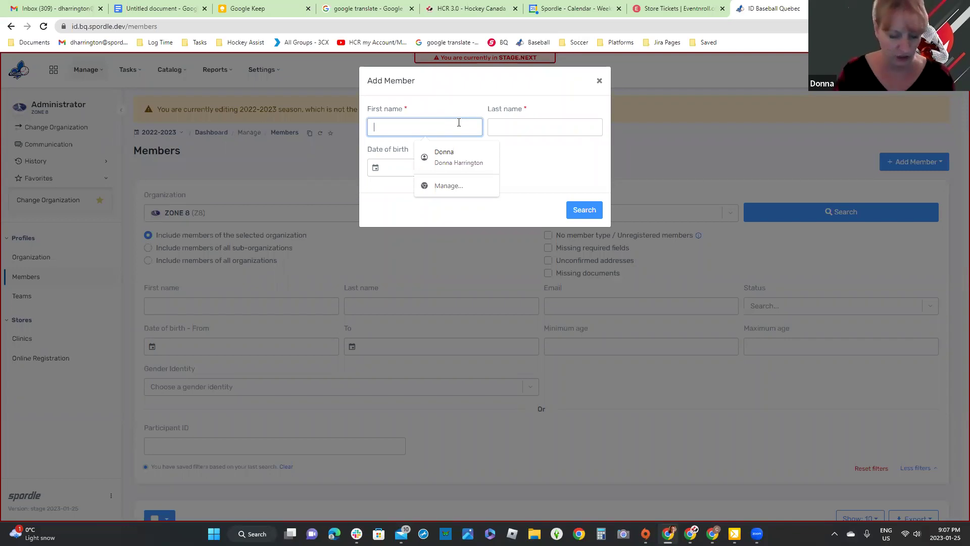
type("Pau")
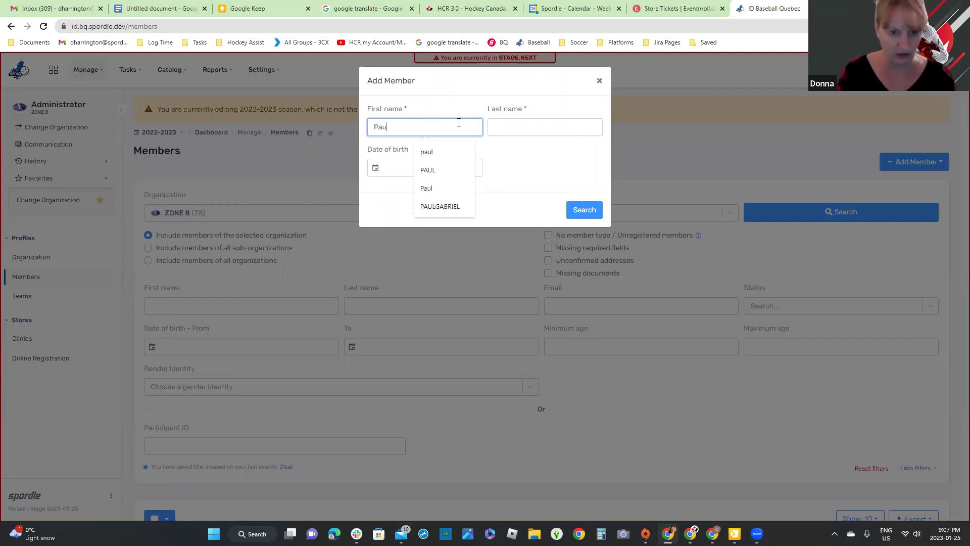
type("l")
key("Tab")
type("Tester")
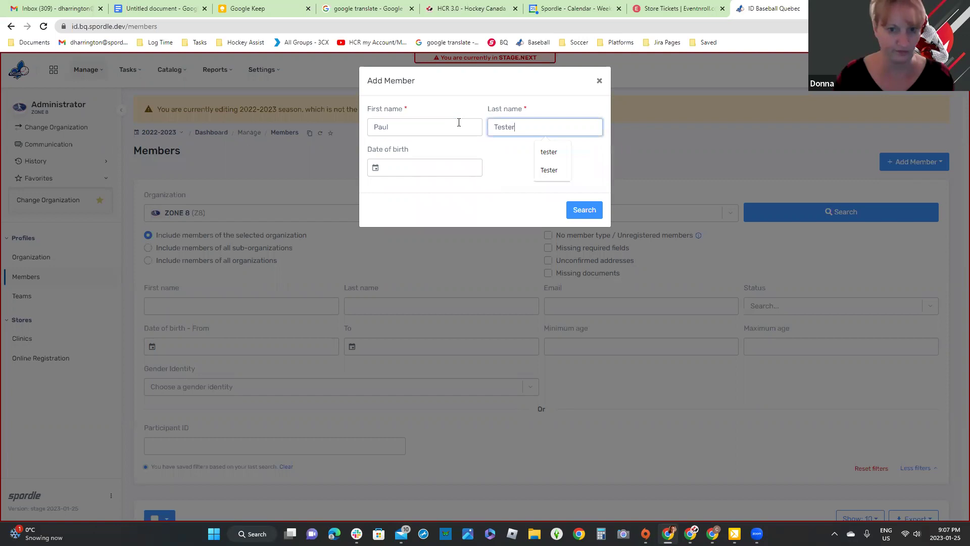
left_click(445, 168)
type("200")
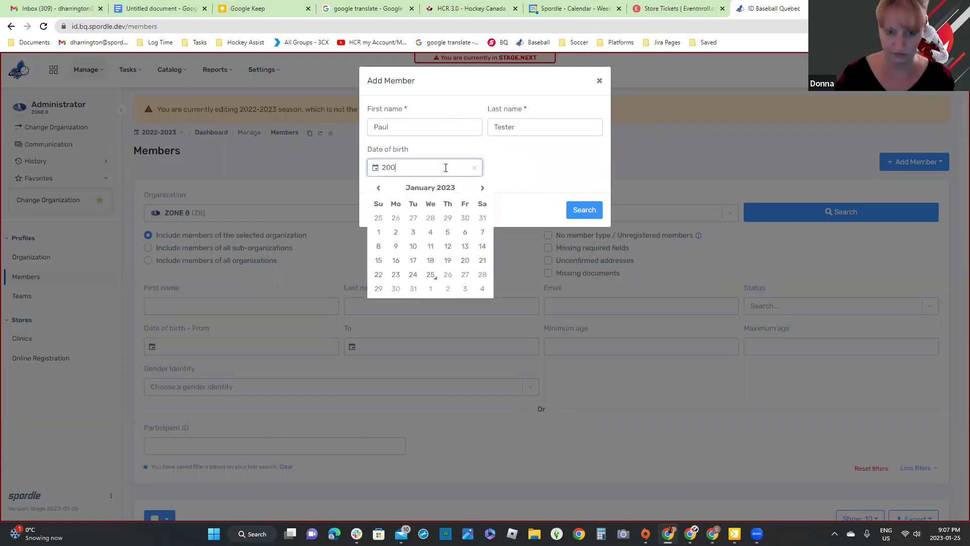
type("9-01-")
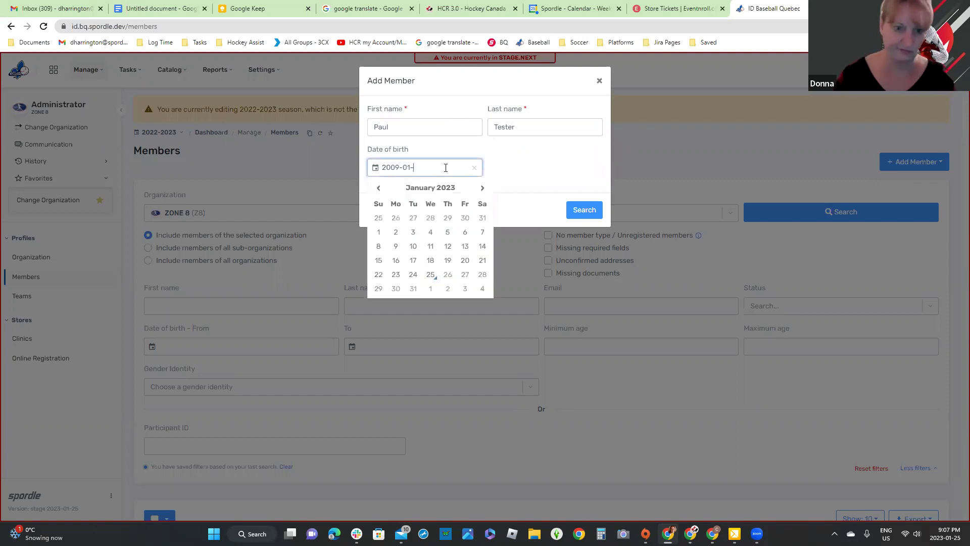
type("01")
left_click(587, 209)
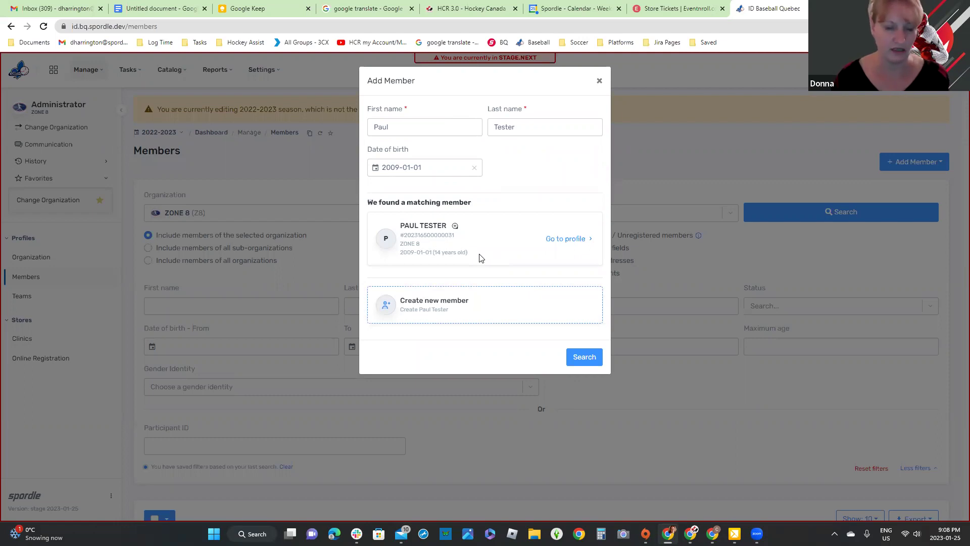
left_click(455, 227)
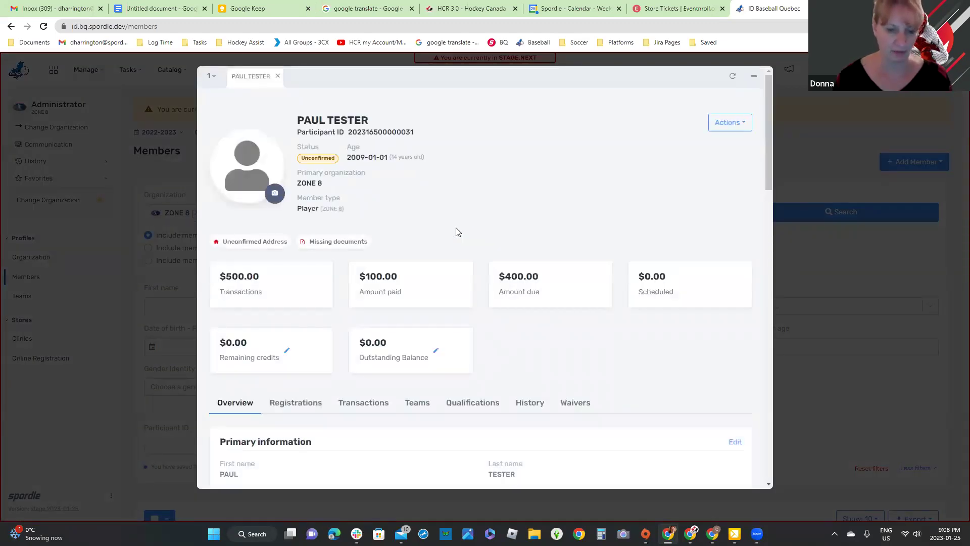
scroll(374, 308, "down", 4)
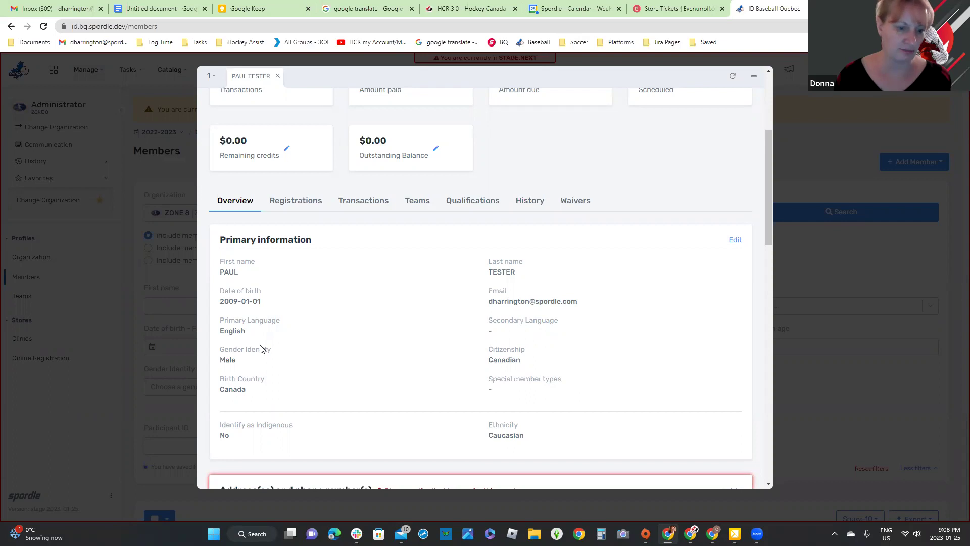
scroll(341, 359, "down", 5)
scroll(342, 355, "down", 2)
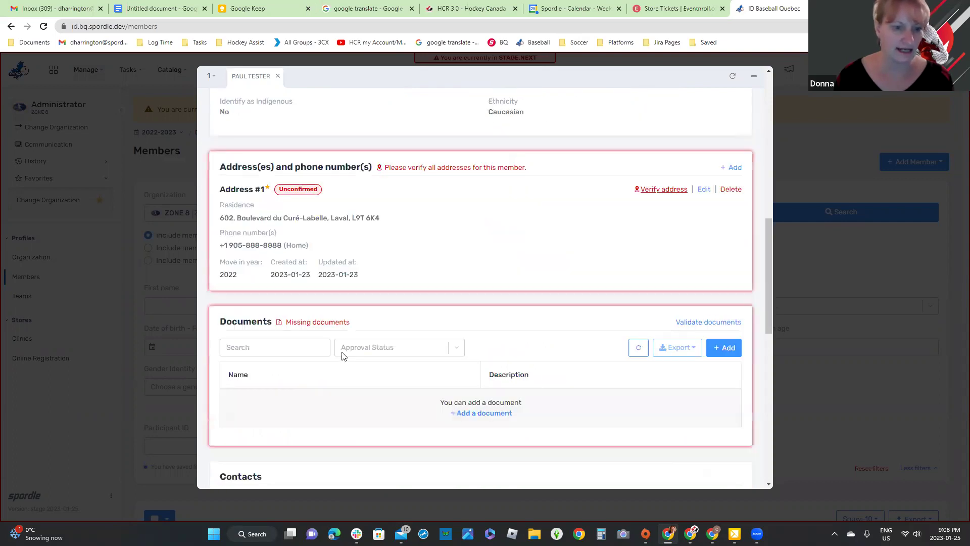
scroll(342, 356, "up", 5)
scroll(308, 221, "up", 2)
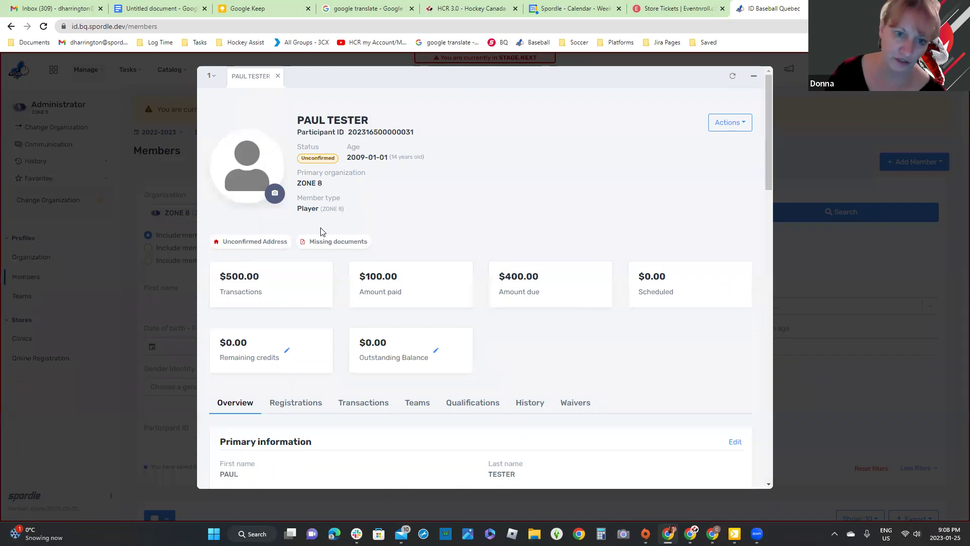
left_click(733, 130)
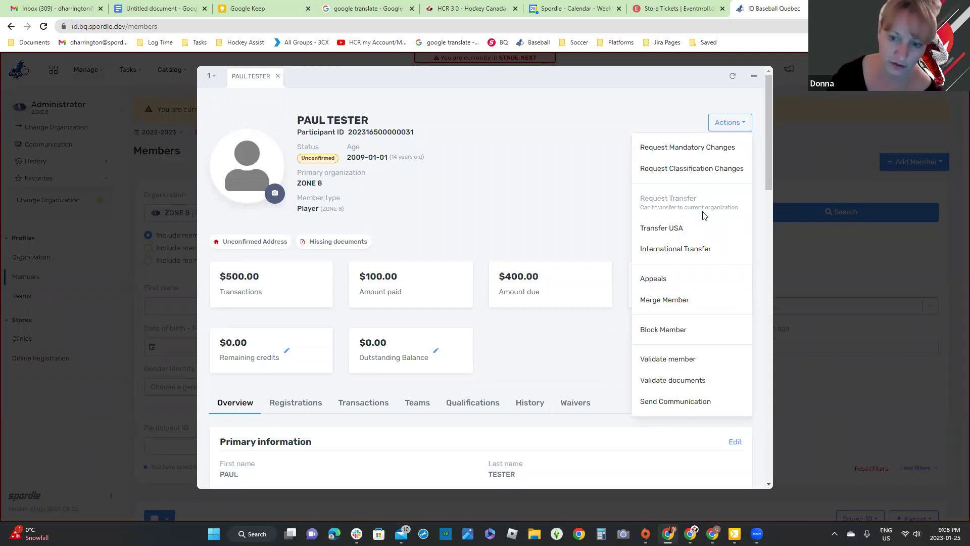
left_click(690, 88)
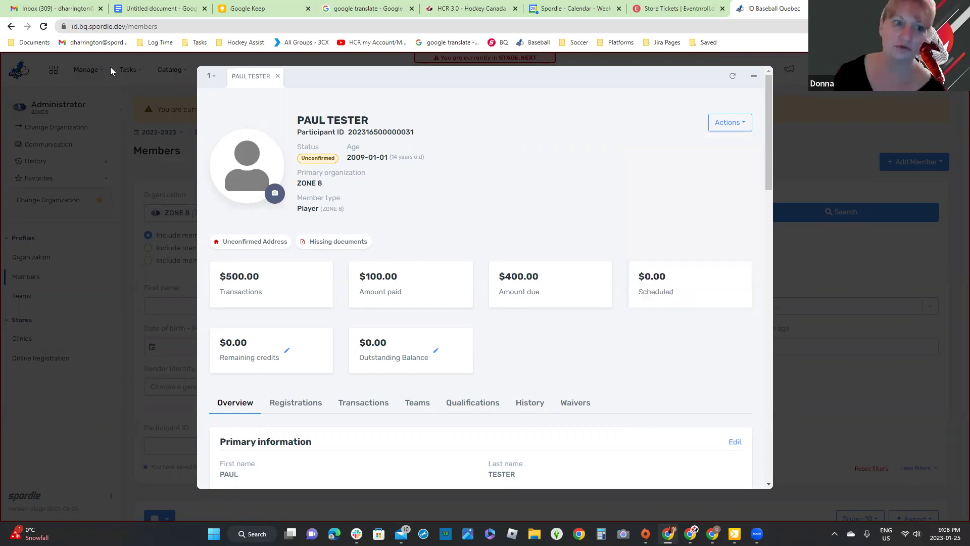
left_click(211, 75)
left_click(220, 141)
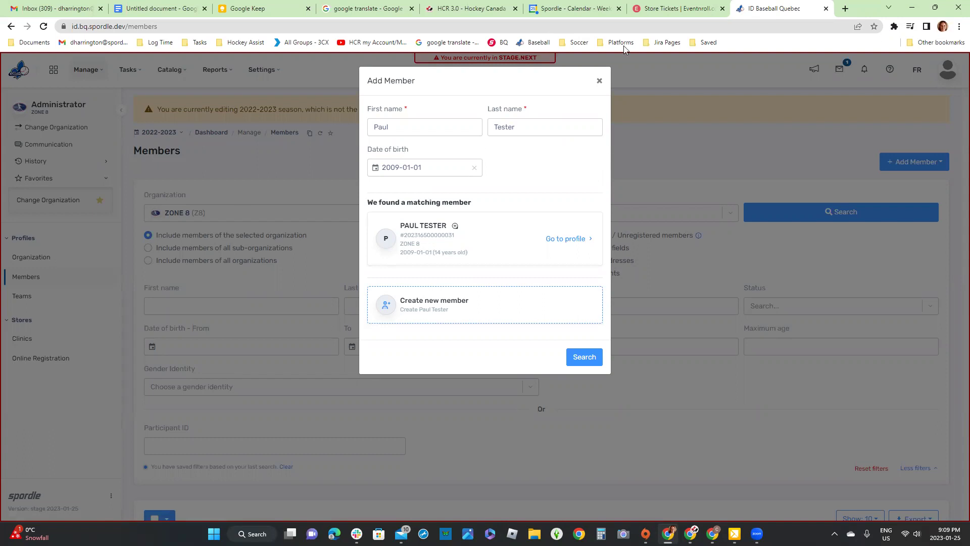
Step: Close the Add Member dialog and include members of all organizations in the search
left_click(599, 81)
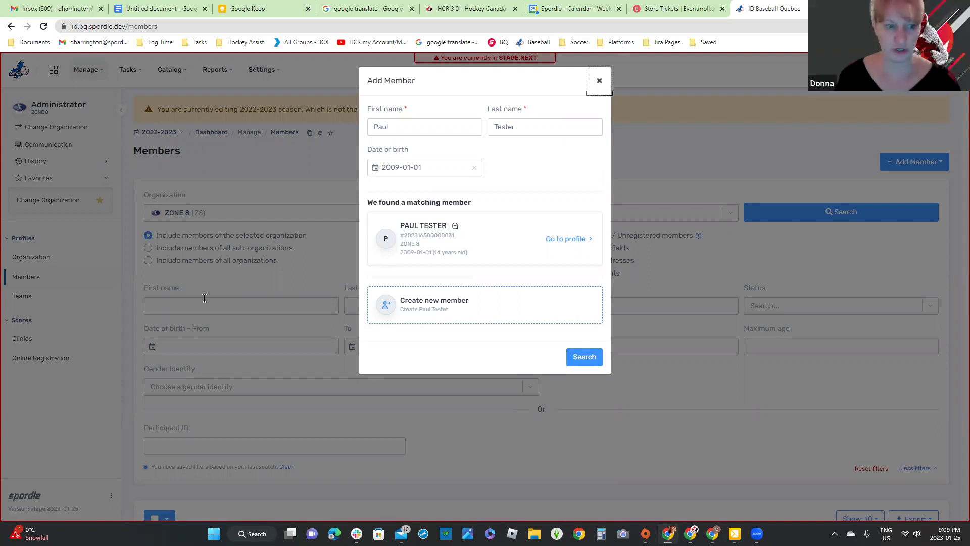
scroll(405, 367, "down", 1)
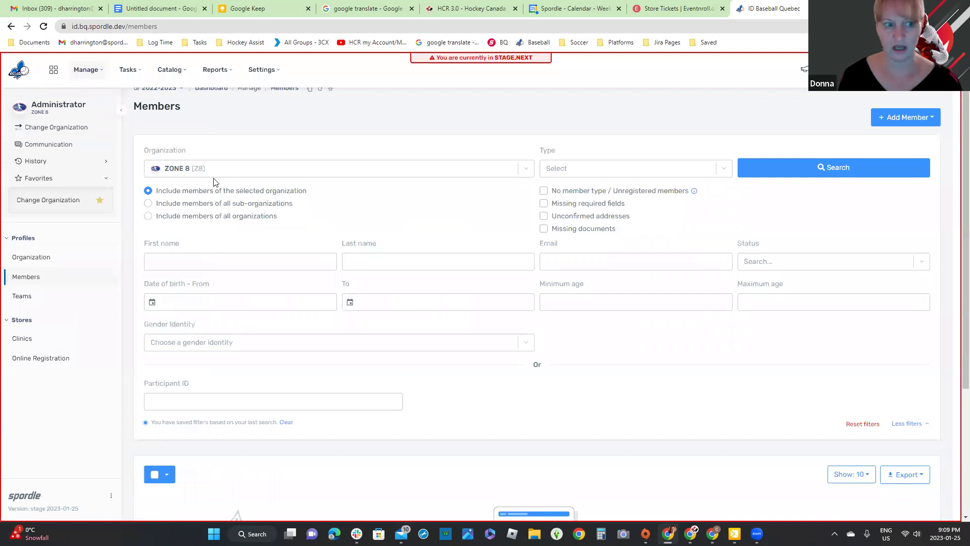
scroll(215, 181, "down", 1)
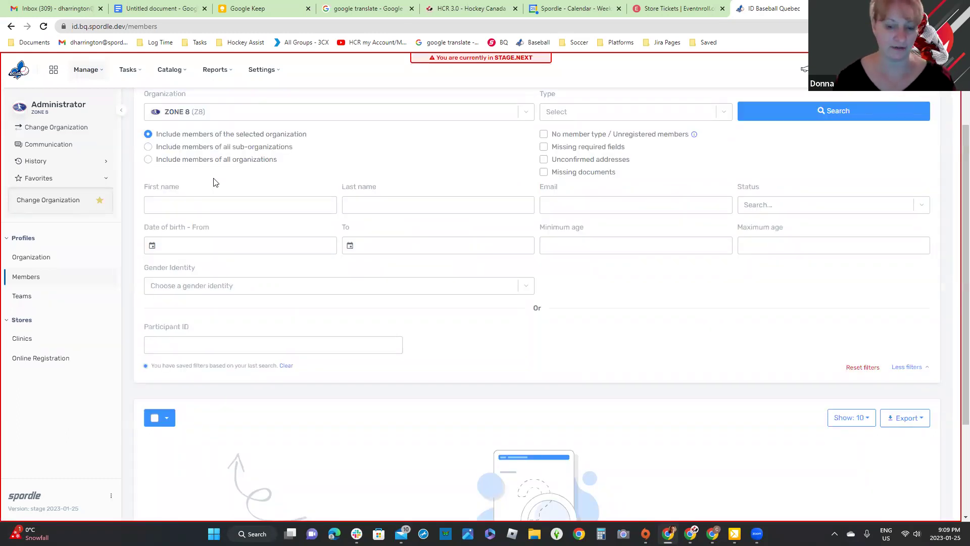
left_click(155, 164)
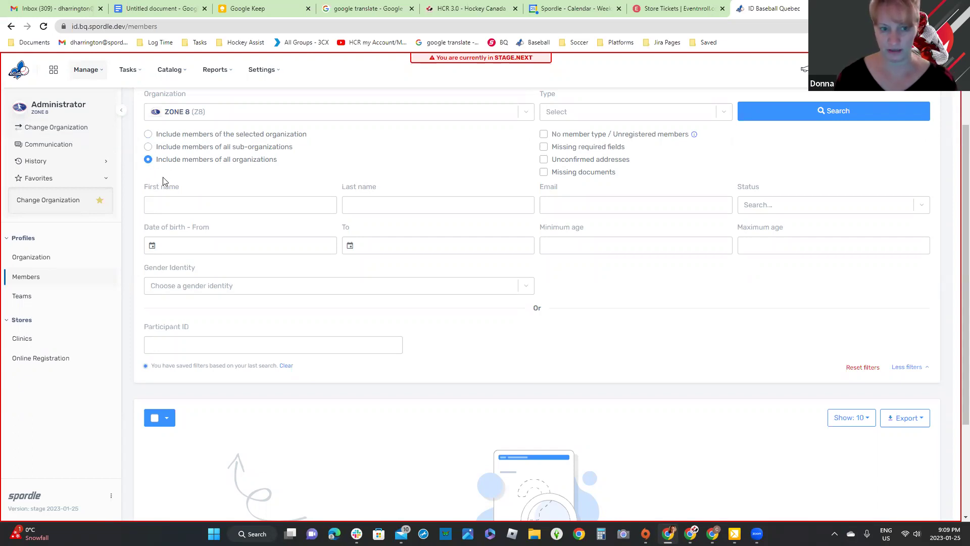
Step: Search members with first name filter 'p' and last name filter 'tes%'
left_click(179, 200)
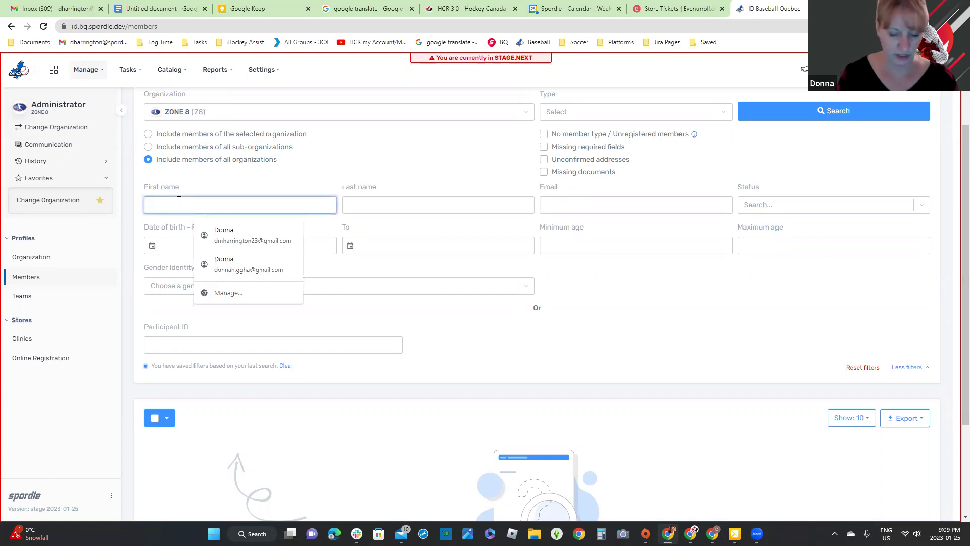
type("p")
left_click(399, 206)
type("t")
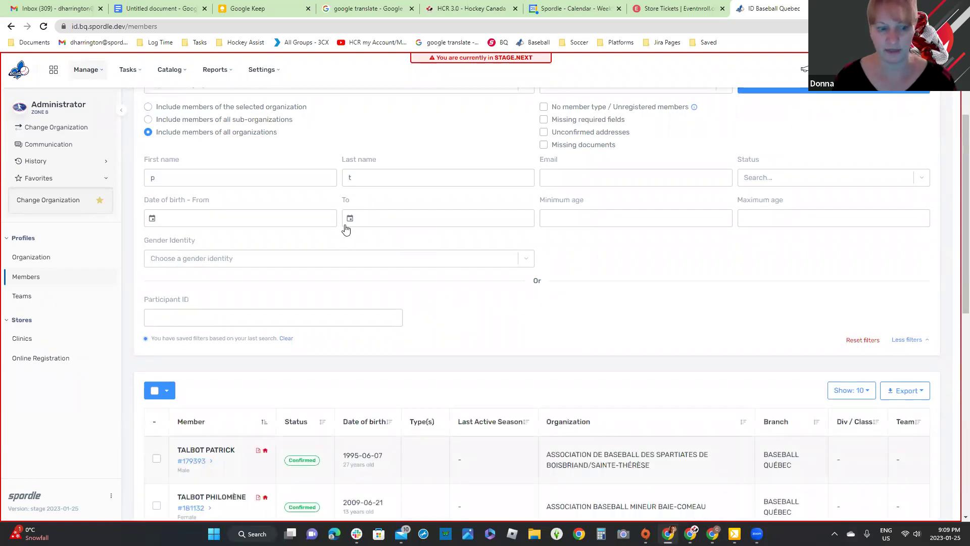
scroll(346, 229, "down", 10)
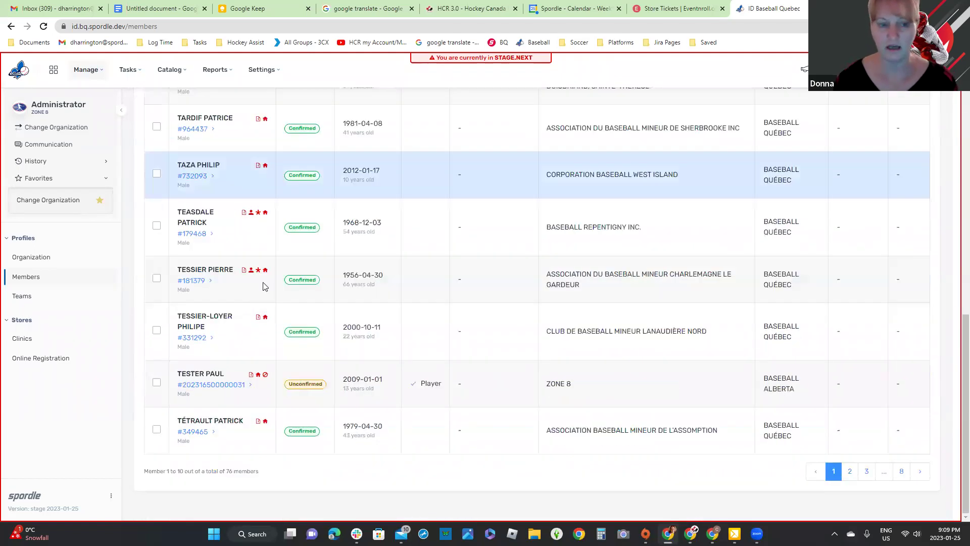
scroll(400, 246, "up", 10)
key("Tab")
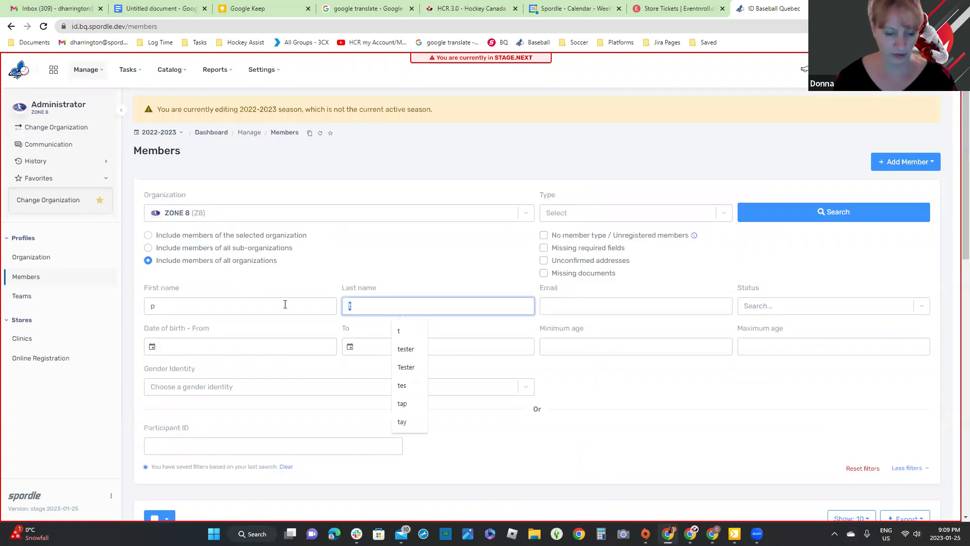
type("tes%")
left_click(835, 209)
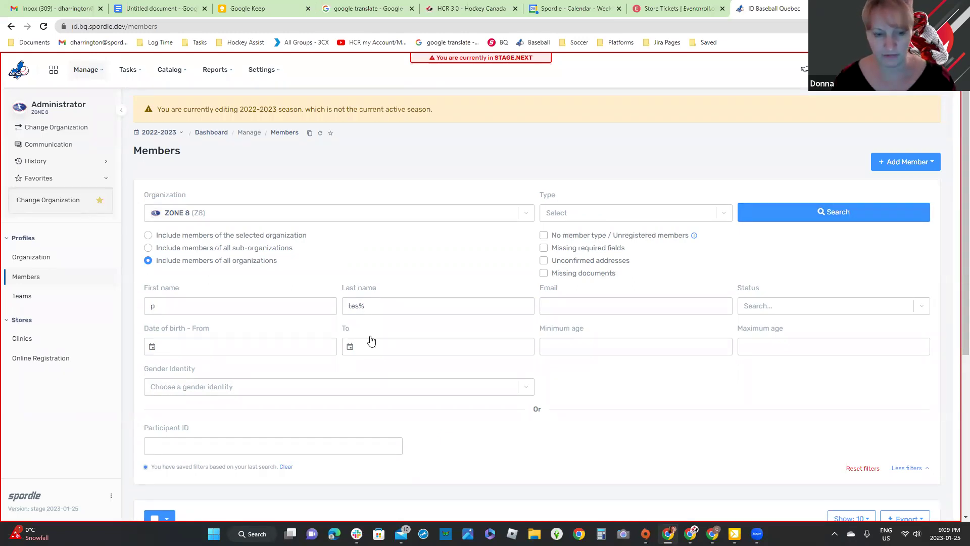
Step: Review the 3 results, then limit the search to the selected organization's members
scroll(392, 368, "down", 5)
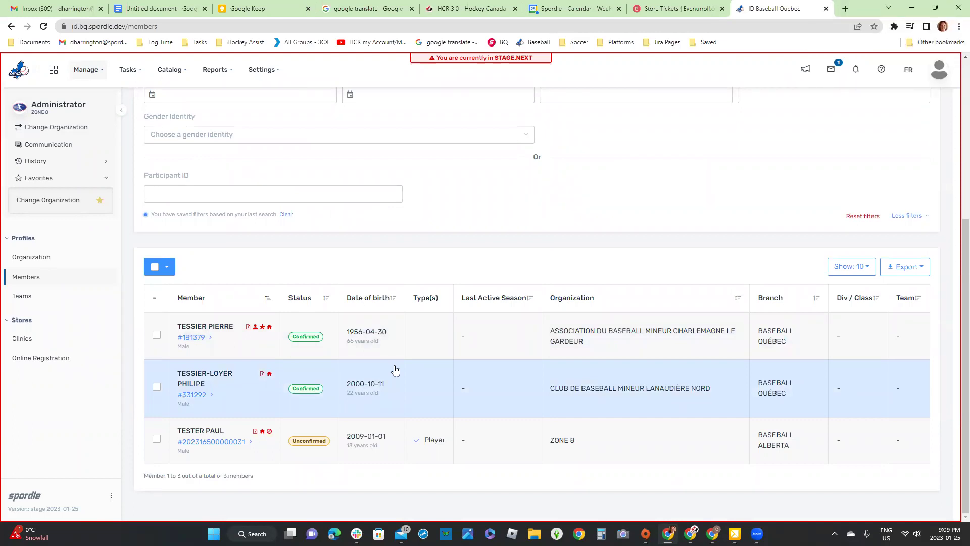
scroll(395, 370, "up", 4)
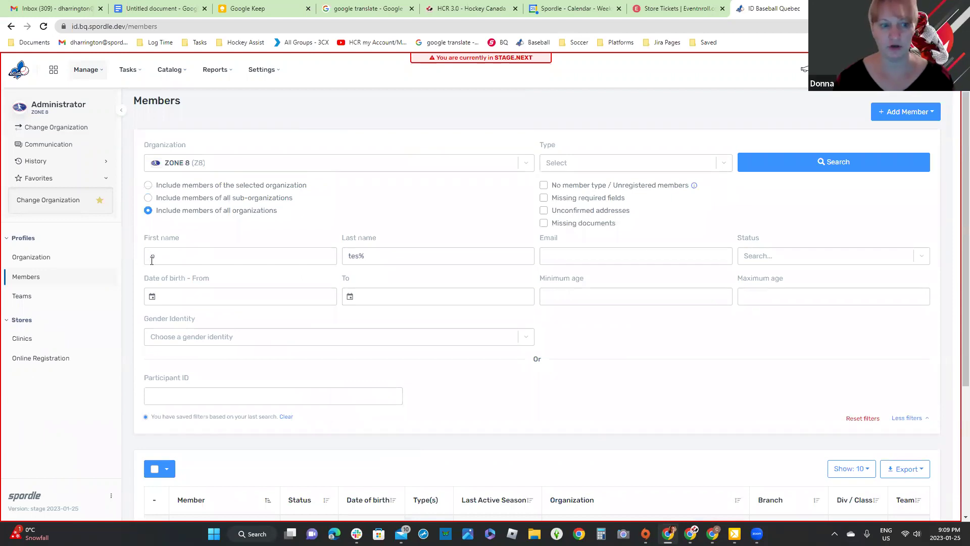
left_click(149, 188)
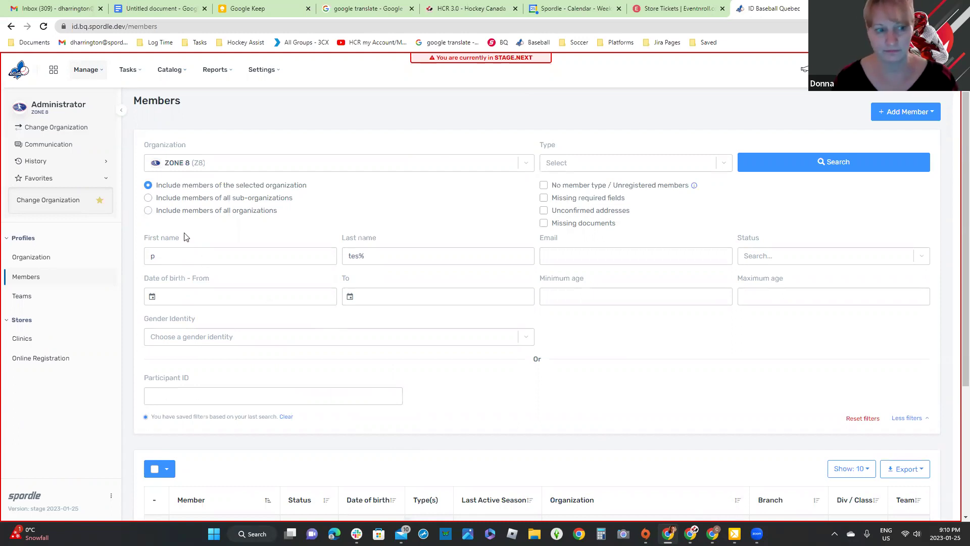
Step: Start a new single member with the test member's name and birth date 2009-01-01, checking for matches
left_click(157, 212)
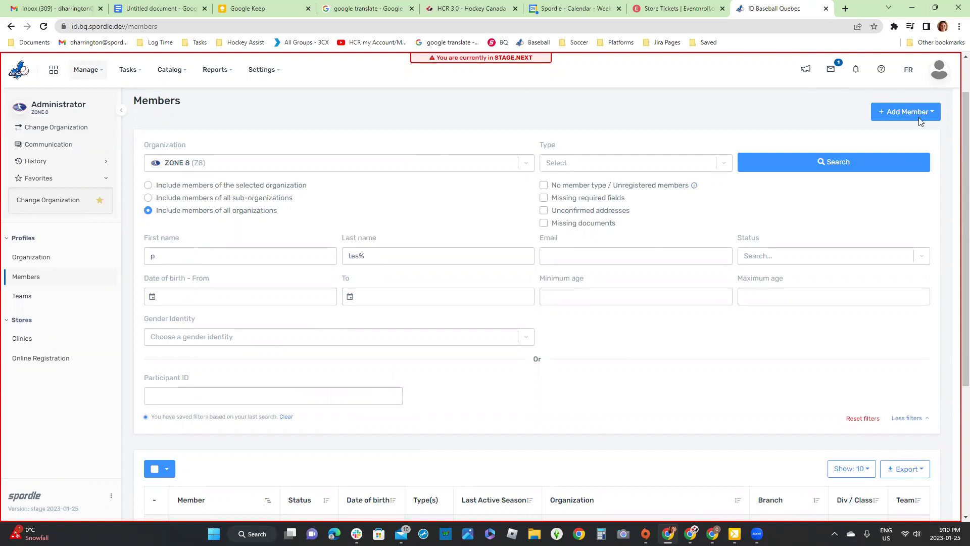
left_click(900, 113)
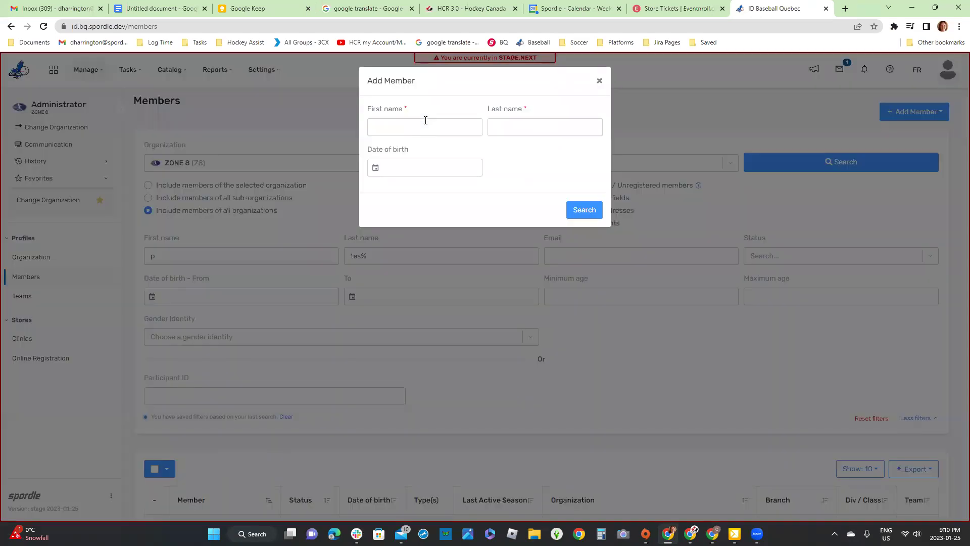
left_click(425, 121)
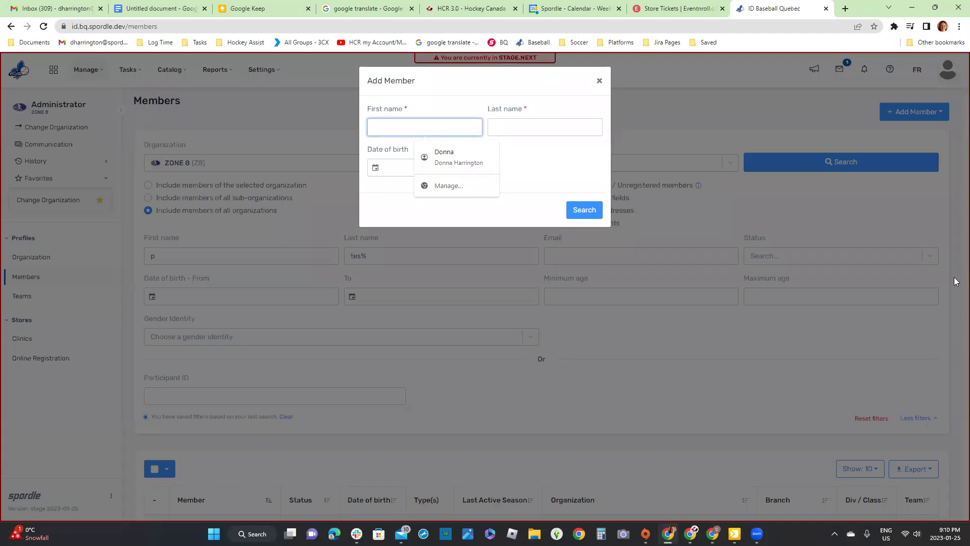
type("rob")
key("Tab")
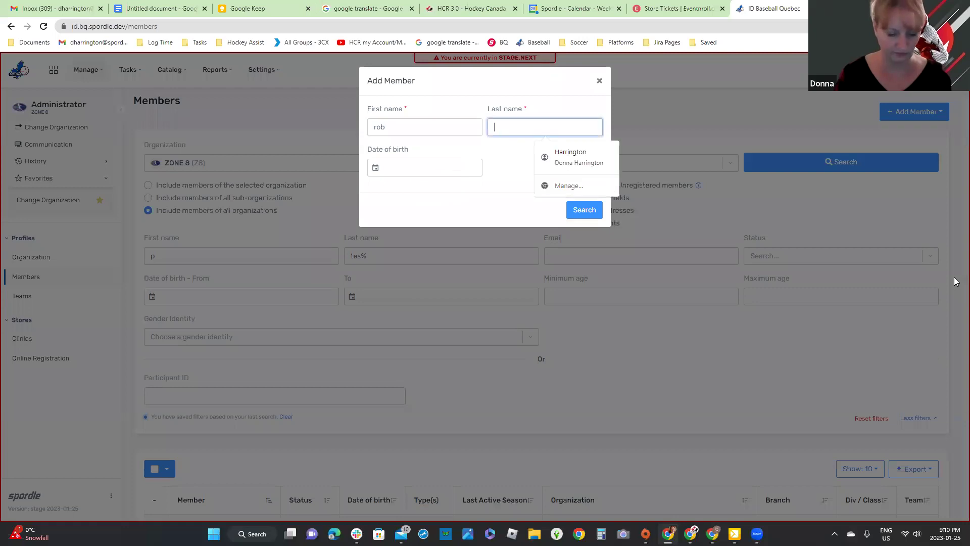
type("Tester")
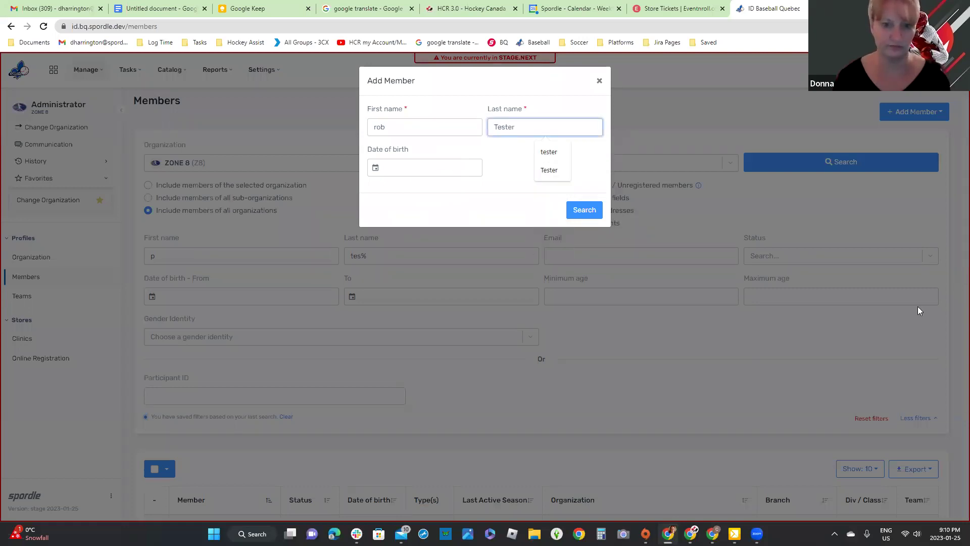
left_click(420, 167)
type("2009")
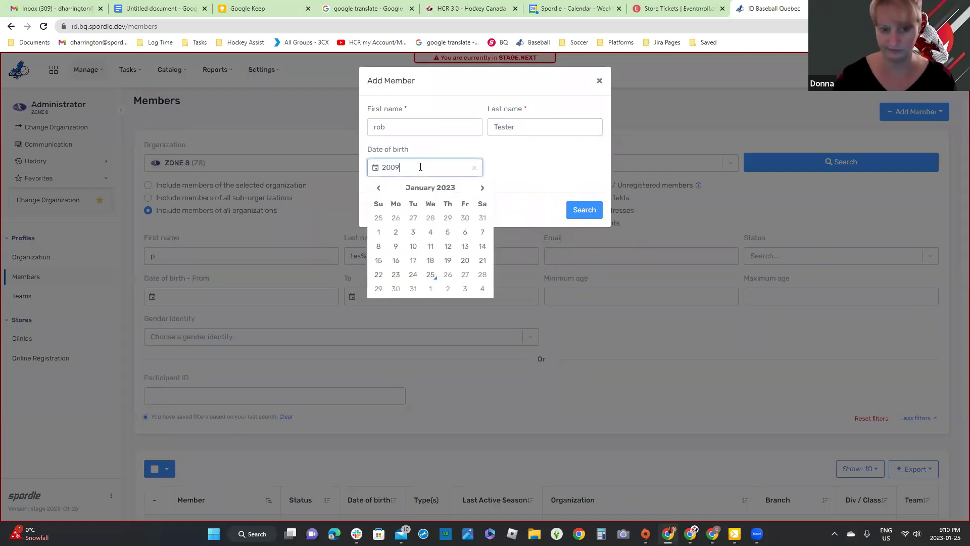
type("-01-0")
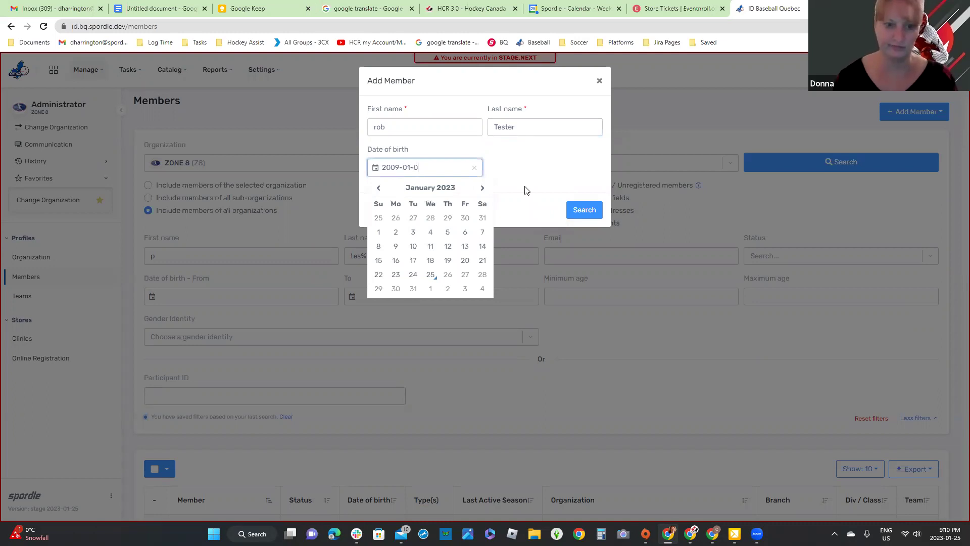
type("1")
left_click(585, 209)
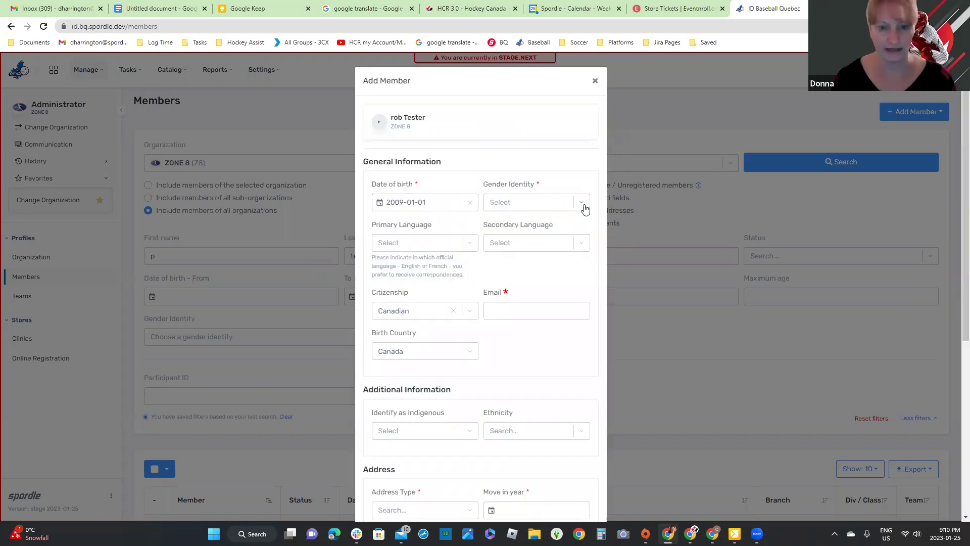
Step: Set gender identity to Male and fill the contact e-mail from the suggestion
left_click(522, 204)
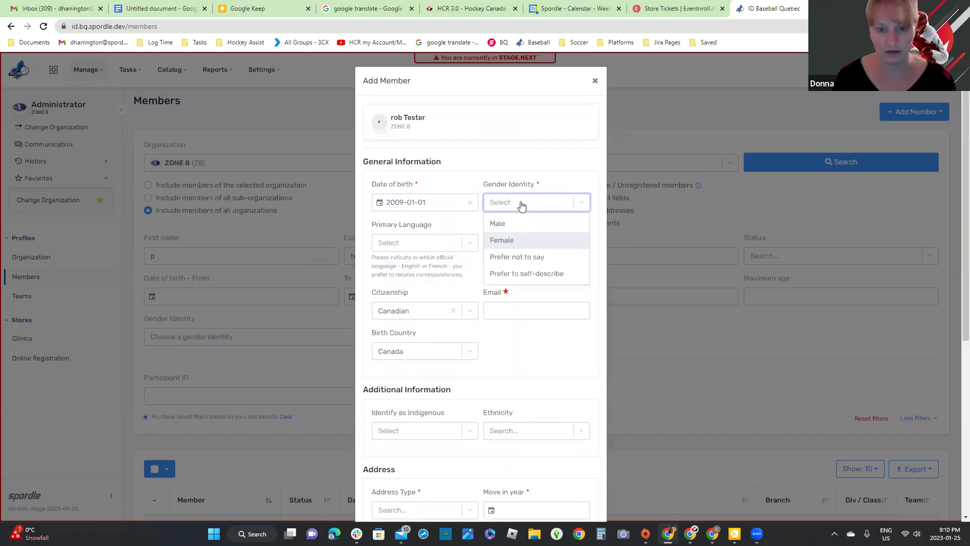
key("Up")
key("Return")
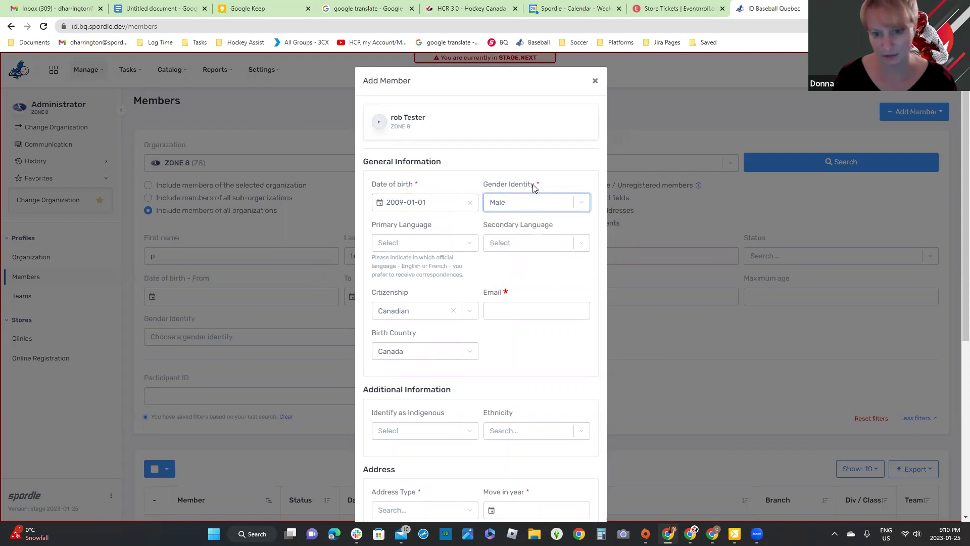
left_click(558, 273)
scroll(546, 254, "down", 1)
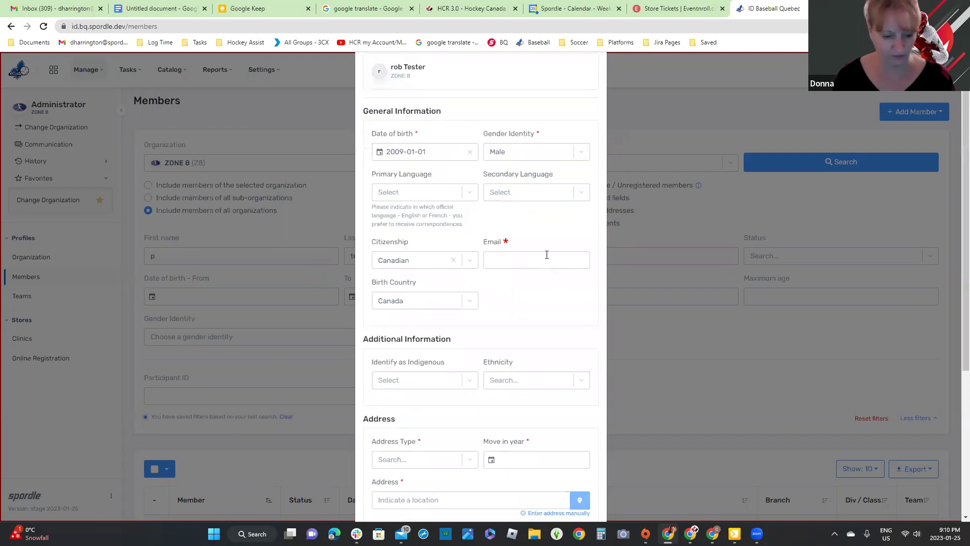
left_click(547, 259)
type("d")
left_click(557, 284)
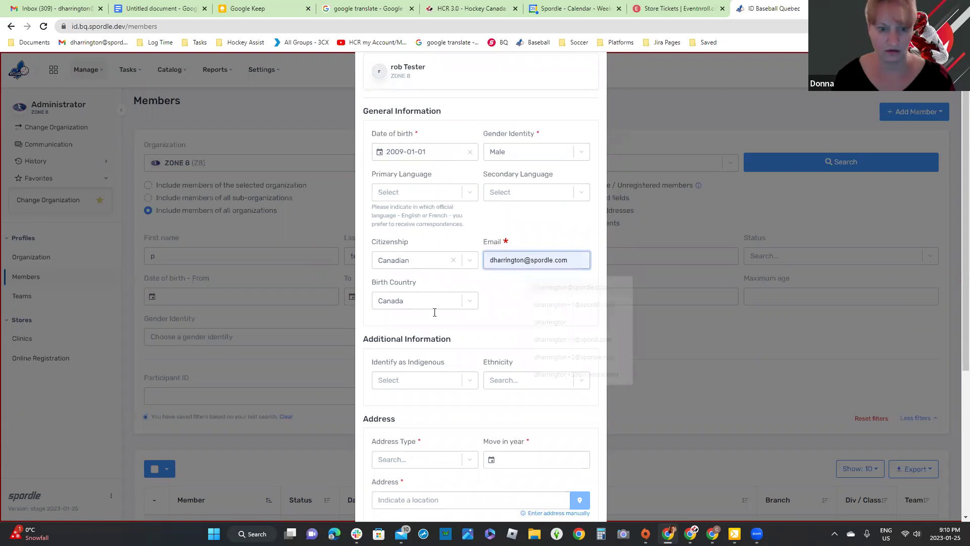
Step: Answer No to Identify as Indigenous and choose Caucasian ethnicity
left_click(431, 382)
left_click(402, 417)
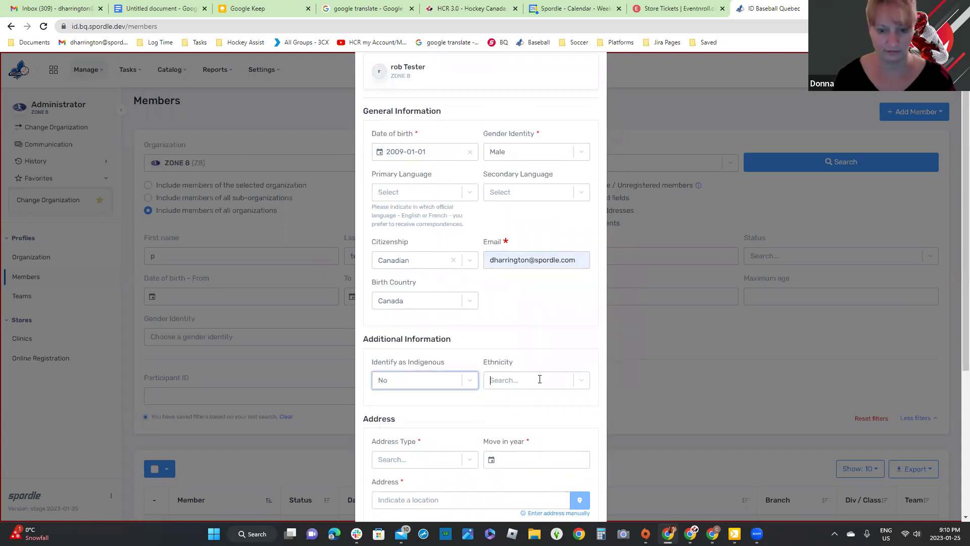
left_click(539, 380)
left_click(529, 413)
Step: Add a Residence address since 2022, choosing the suggested Laval street address
scroll(563, 339, "down", 2)
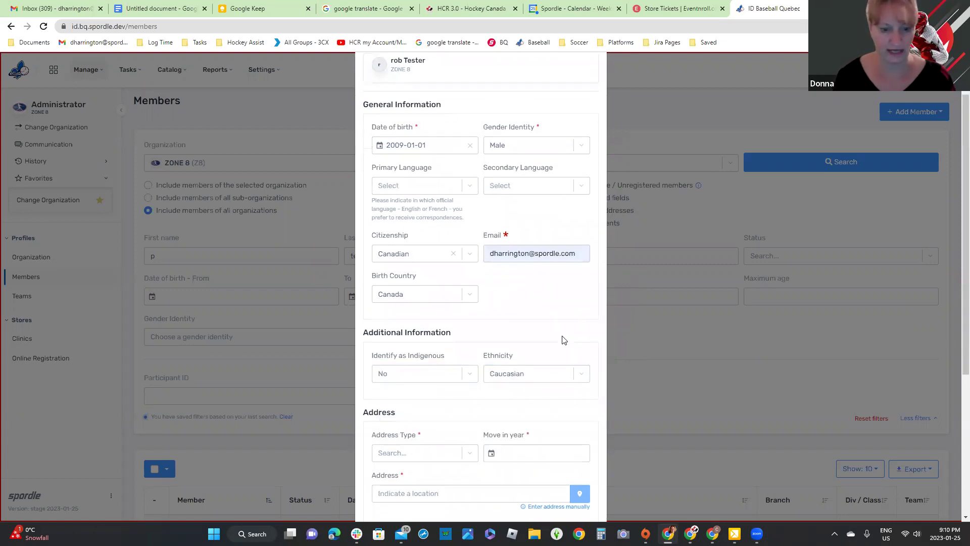
scroll(424, 245, "down", 3)
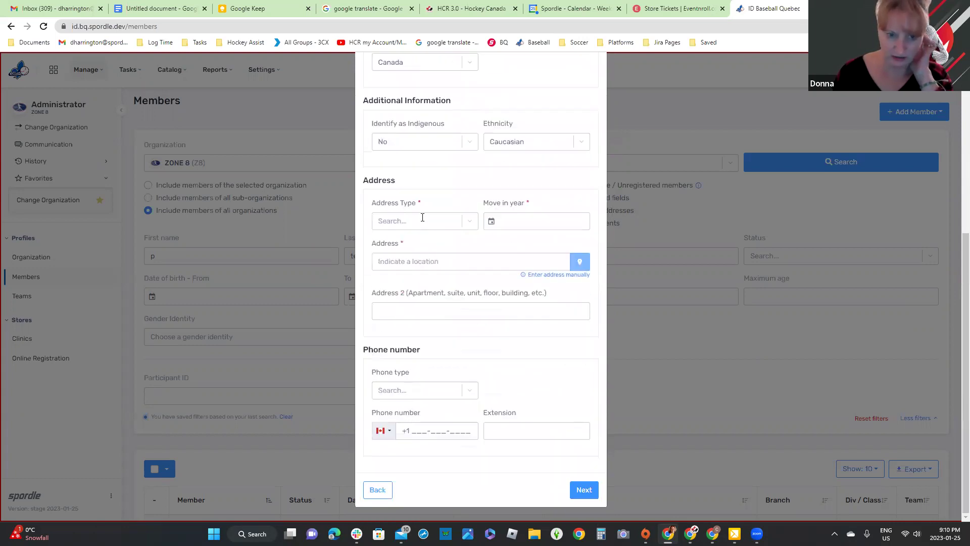
left_click(517, 220)
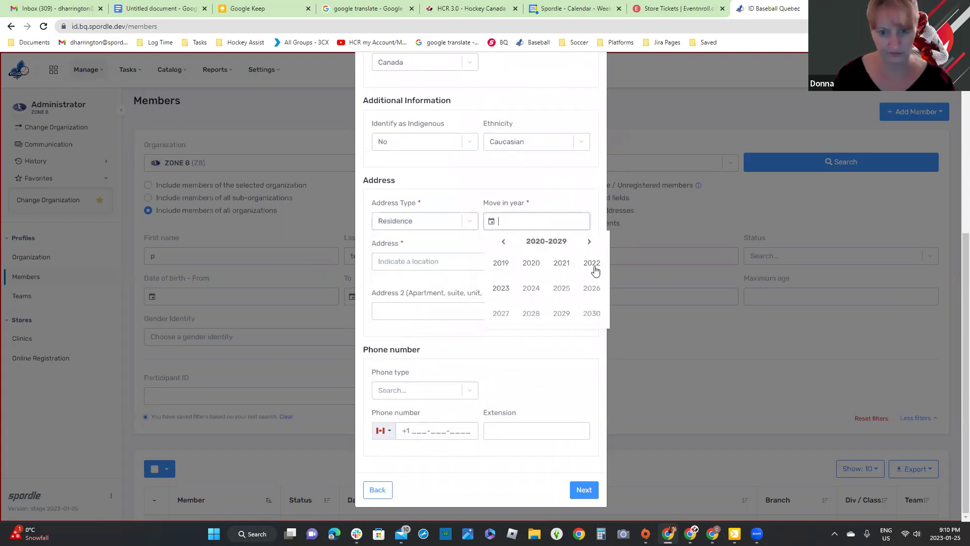
left_click(433, 261)
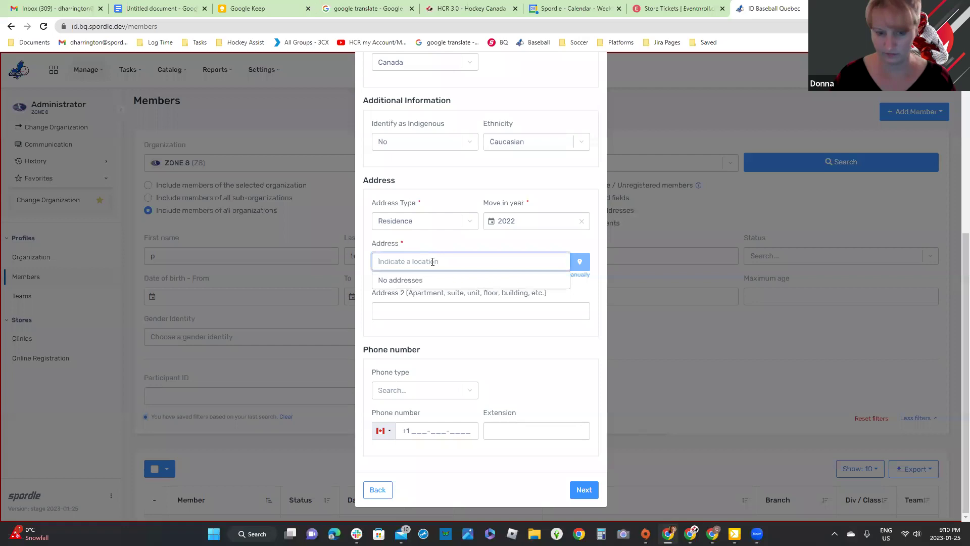
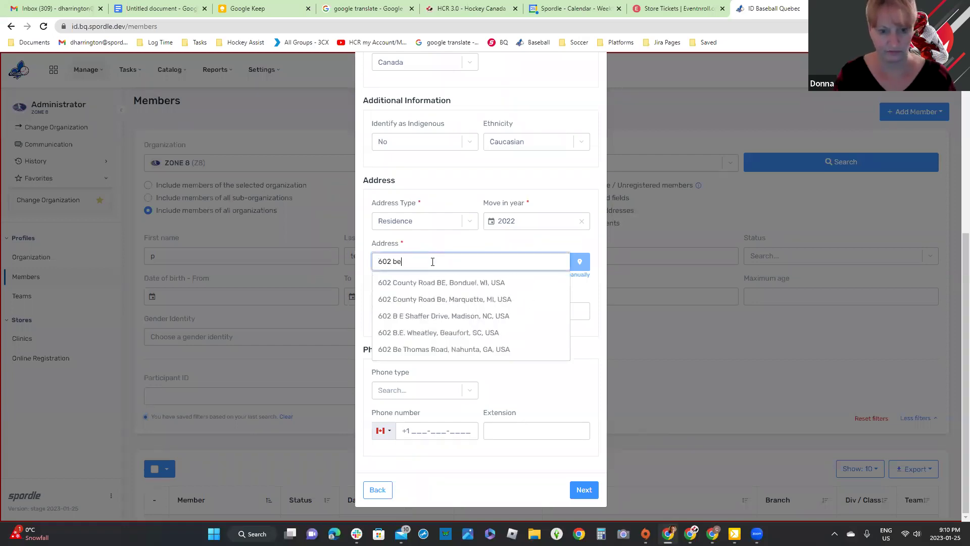
left_click(461, 283)
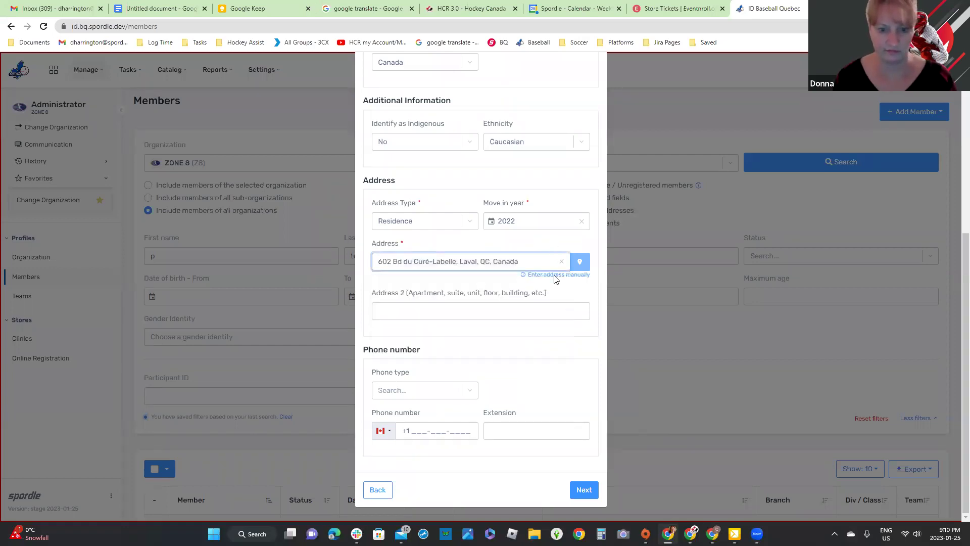
Step: Add a Home phone number and continue to the member confirmation step
left_click(435, 393)
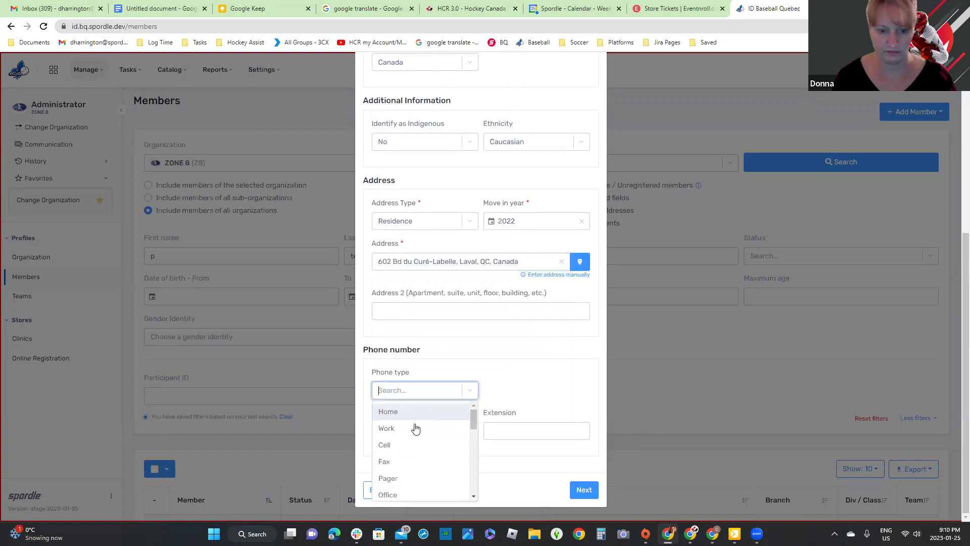
key("Return")
left_click(421, 423)
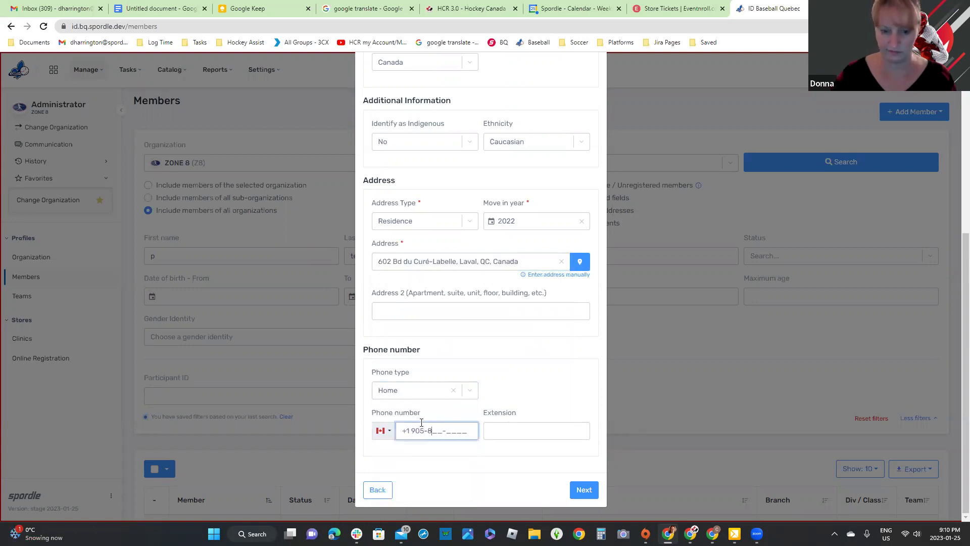
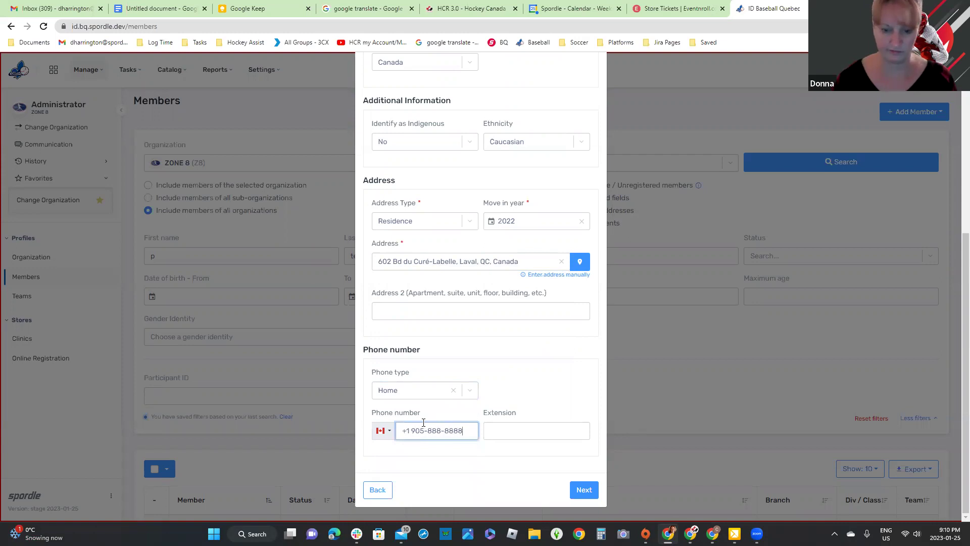
left_click(586, 489)
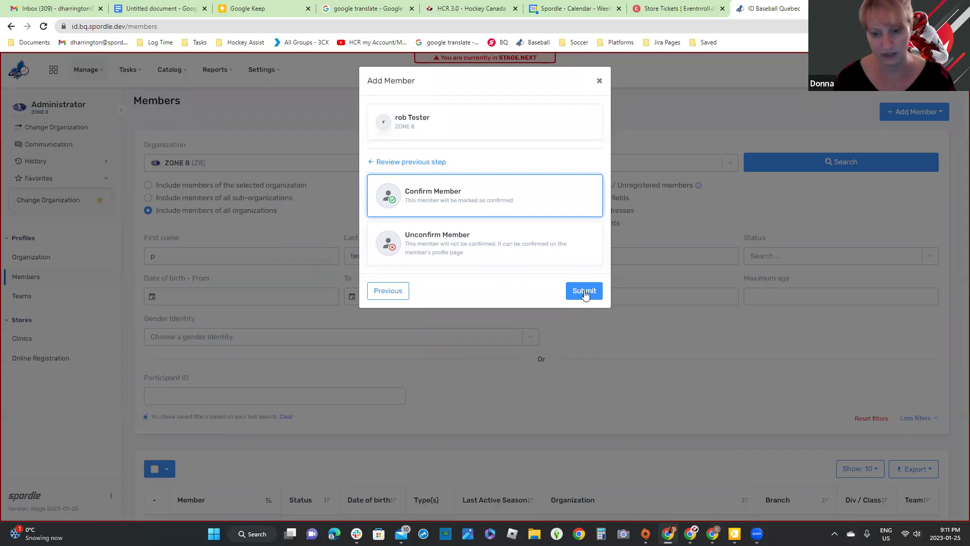
Step: Submit the new test member as a Confirmed ZONE 8 member
left_click(580, 290)
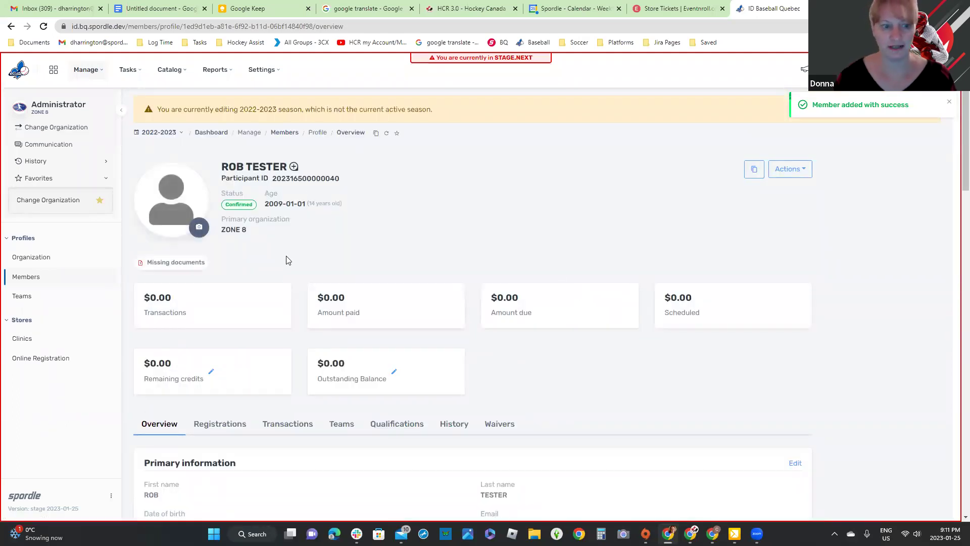
Step: Show the Actions list on the new member's profile
left_click(790, 170)
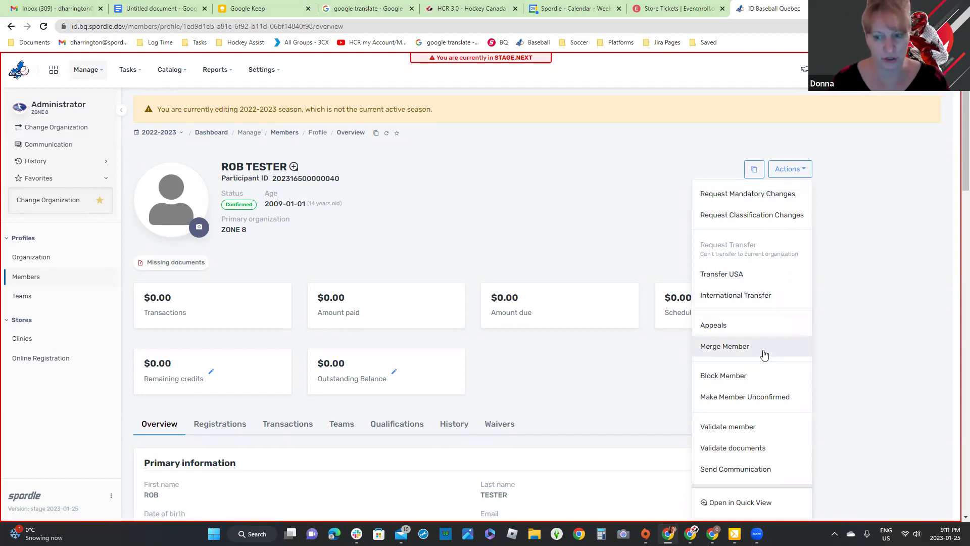
left_click(763, 350)
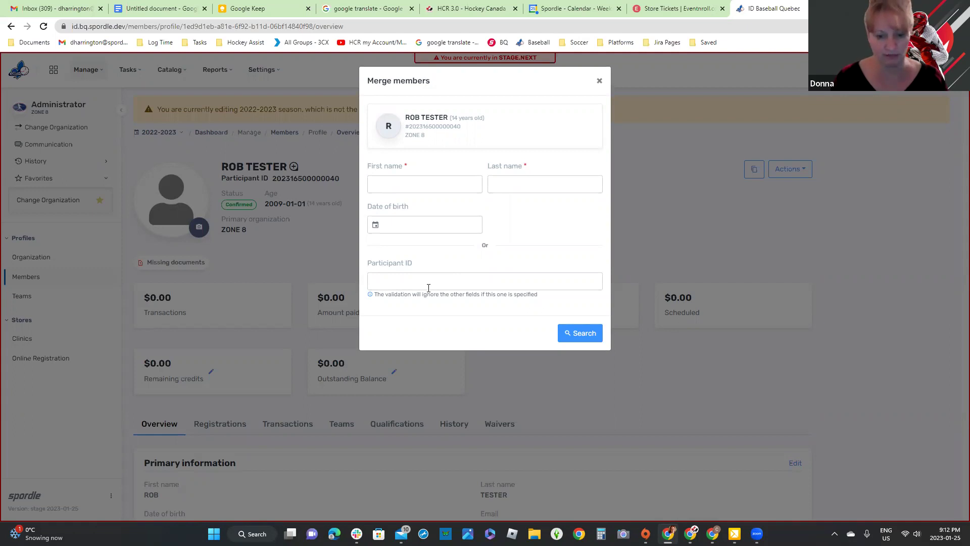
left_click(599, 81)
left_click(804, 170)
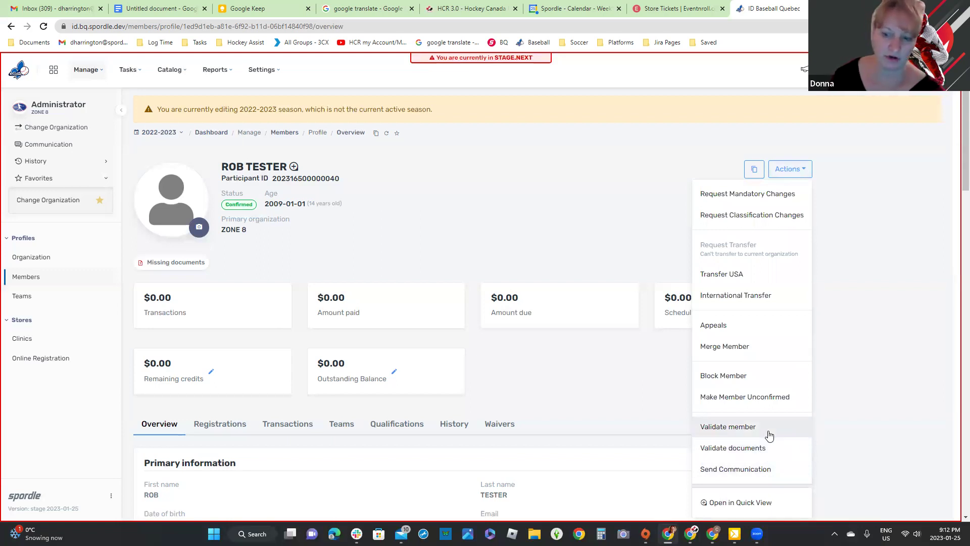
left_click(768, 433)
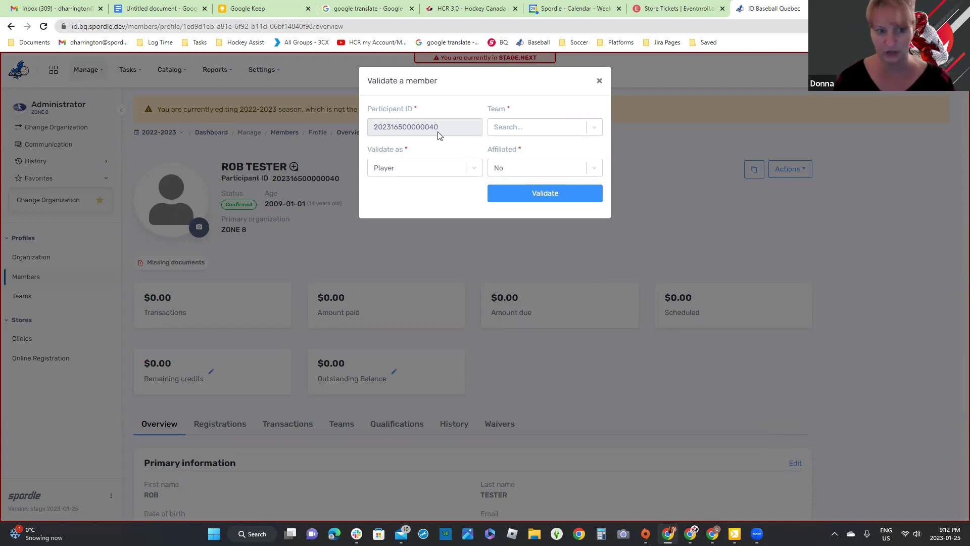
left_click(526, 129)
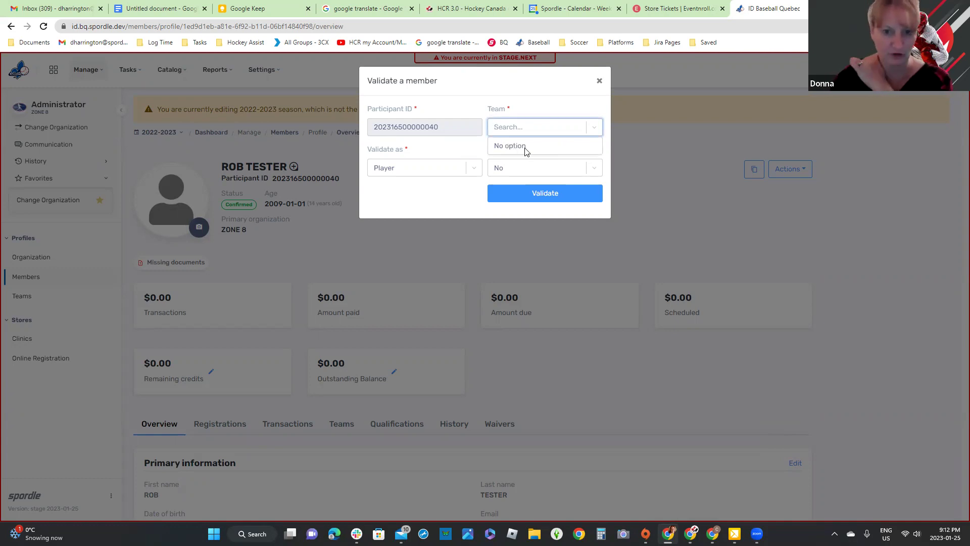
left_click(457, 152)
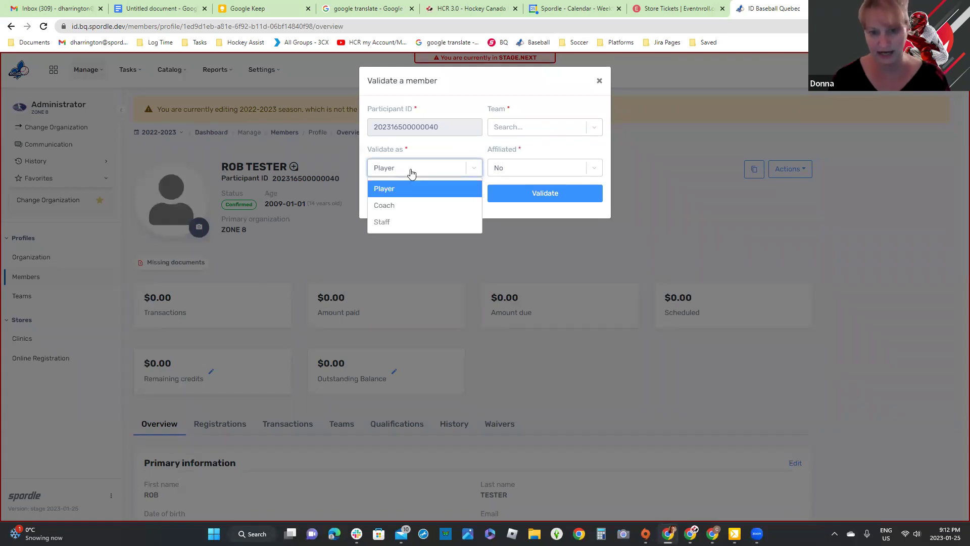
left_click(563, 164)
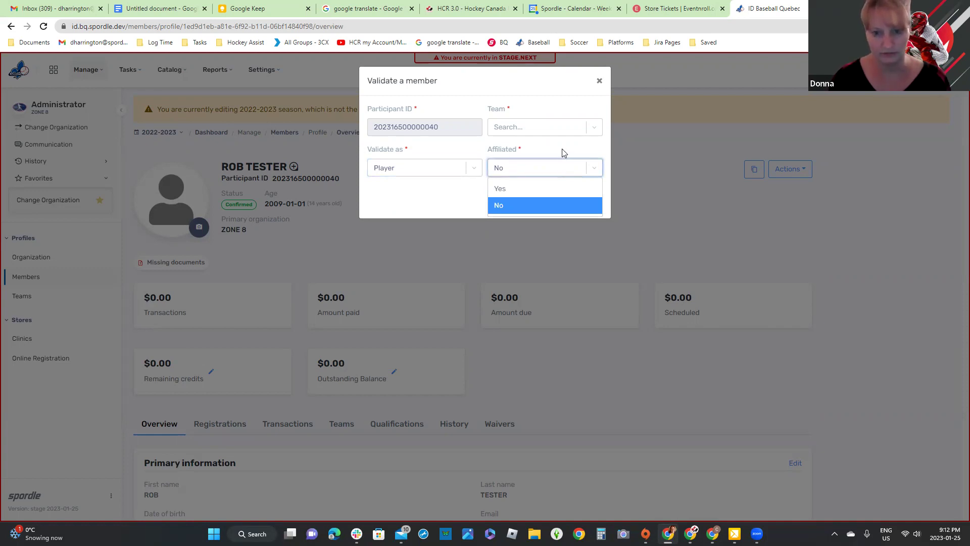
left_click(564, 152)
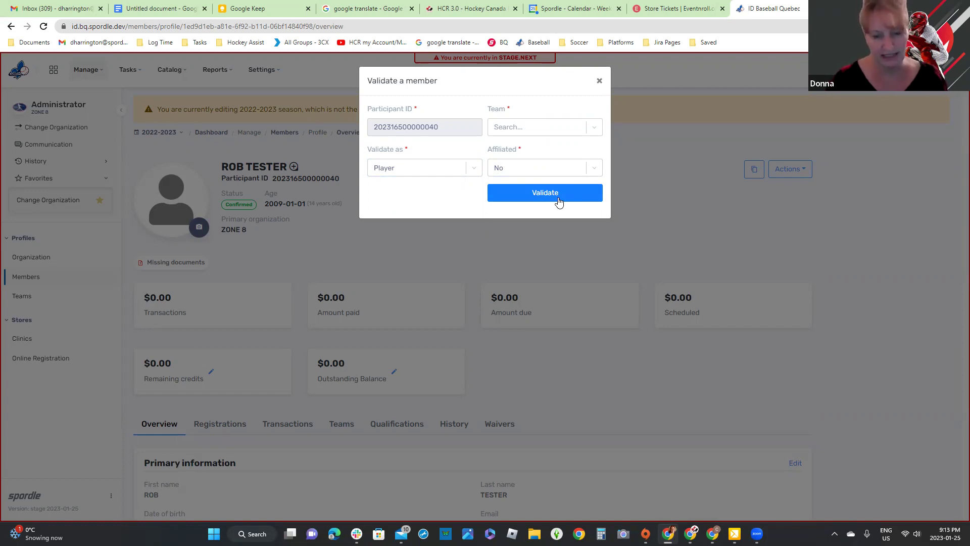
left_click(559, 200)
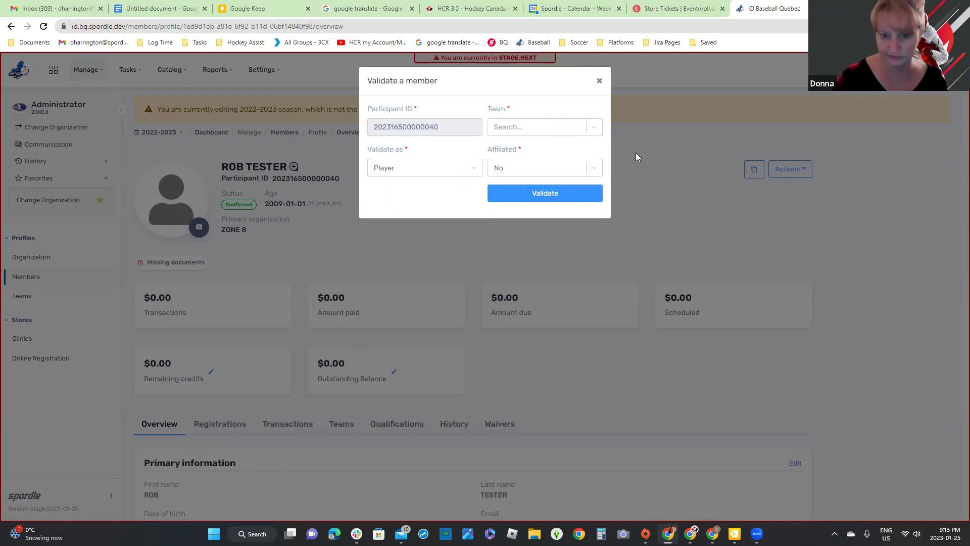
left_click(583, 197)
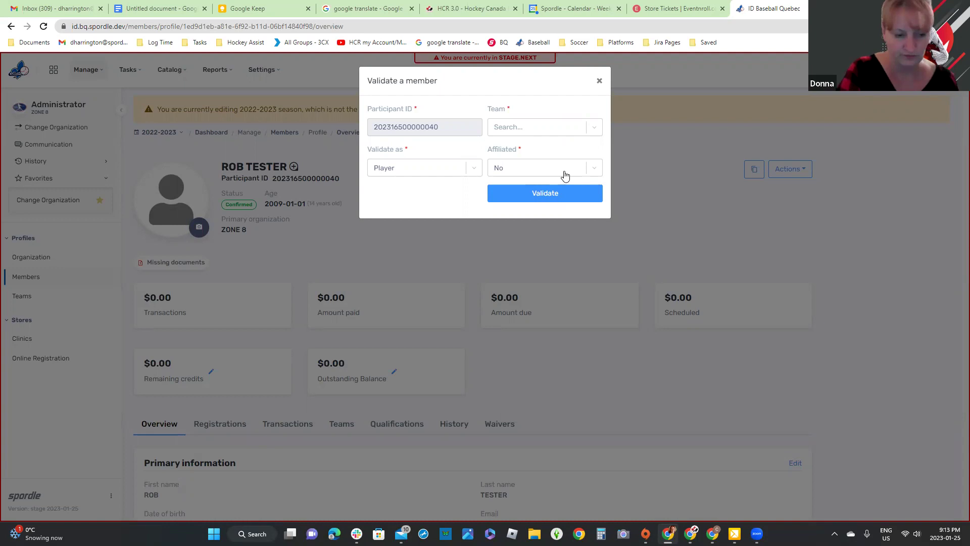
left_click(600, 81)
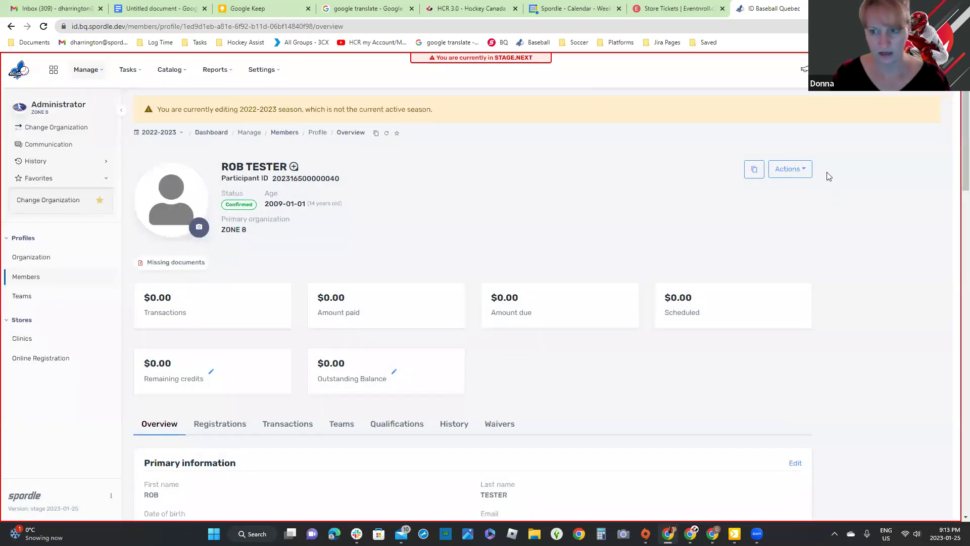
Step: Search Members by the Zone 7 test member's first and last name and open their details panel
left_click(27, 281)
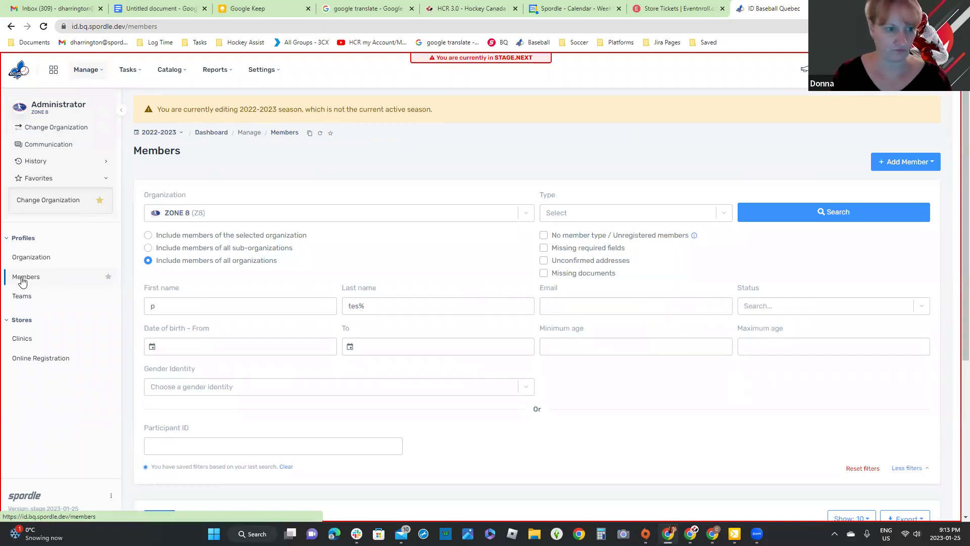
key("Tab")
type("to")
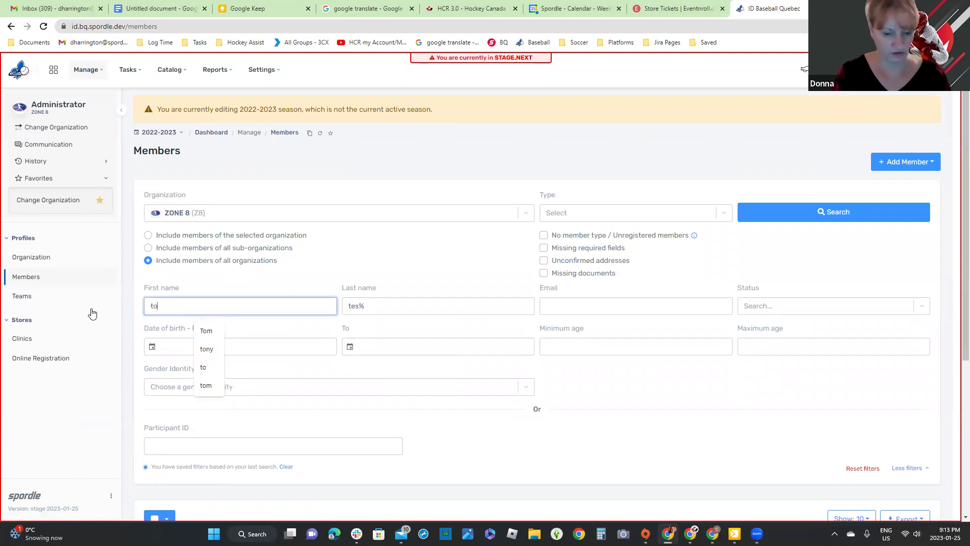
type("dd")
left_click(369, 303)
key("BackSpace")
type("ter")
left_click(848, 216)
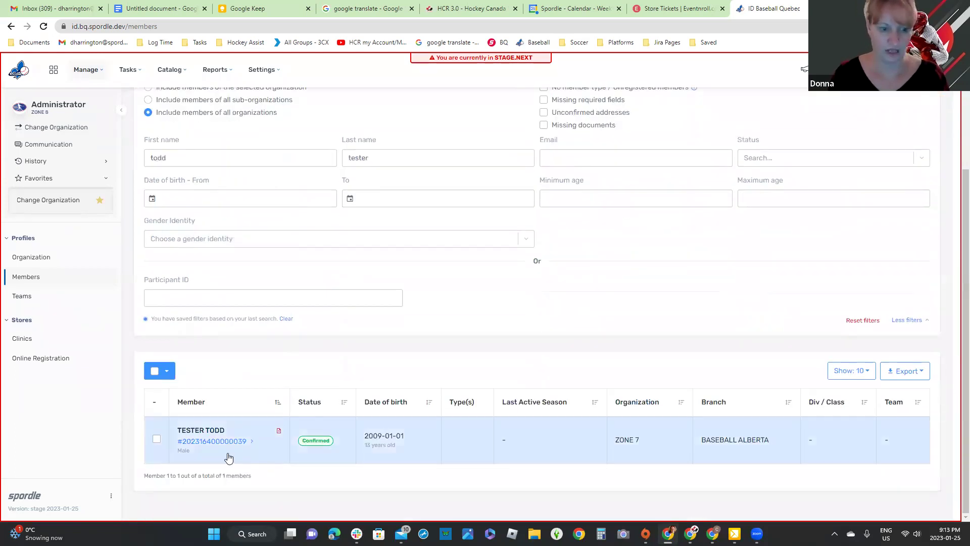
left_click(534, 443)
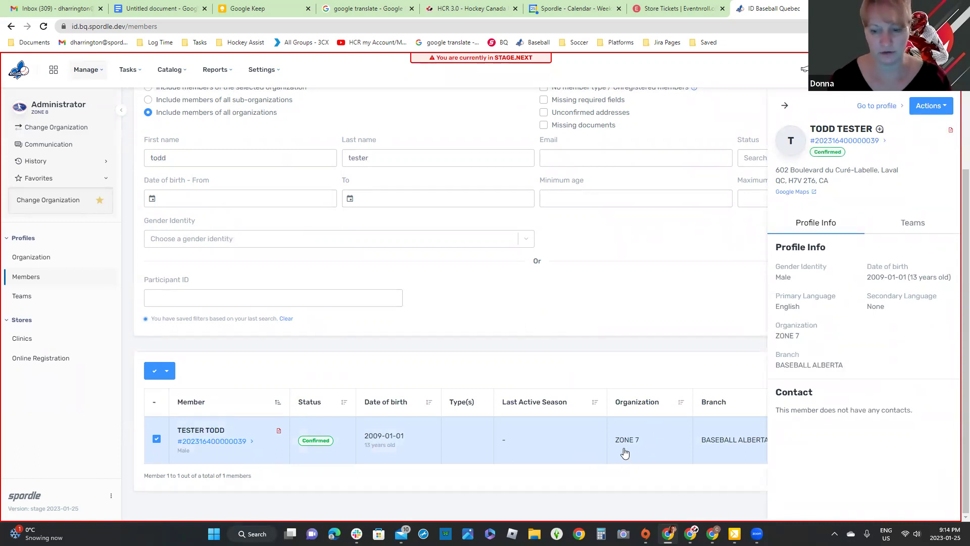
Step: Start a Request Transfer for the member with transfer type Shared
left_click(941, 108)
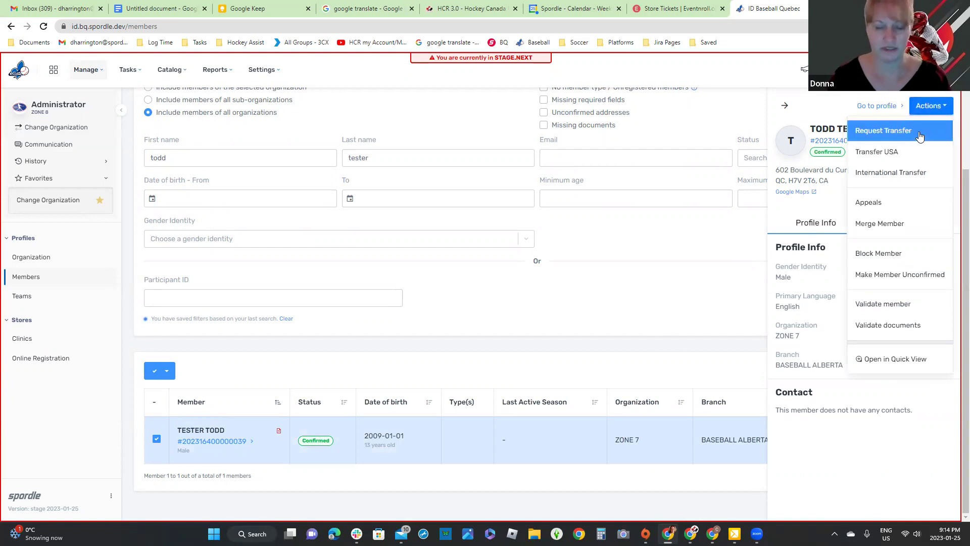
left_click(919, 132)
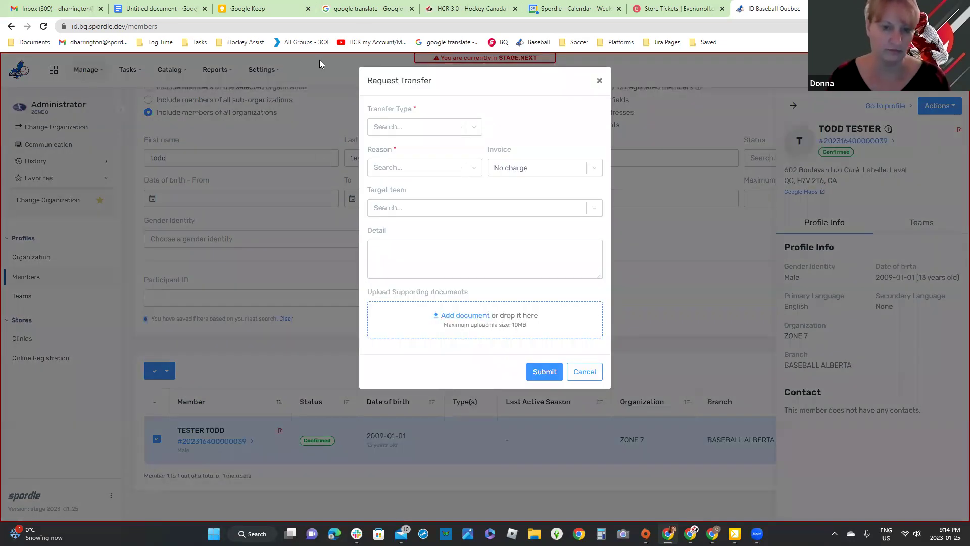
left_click(478, 128)
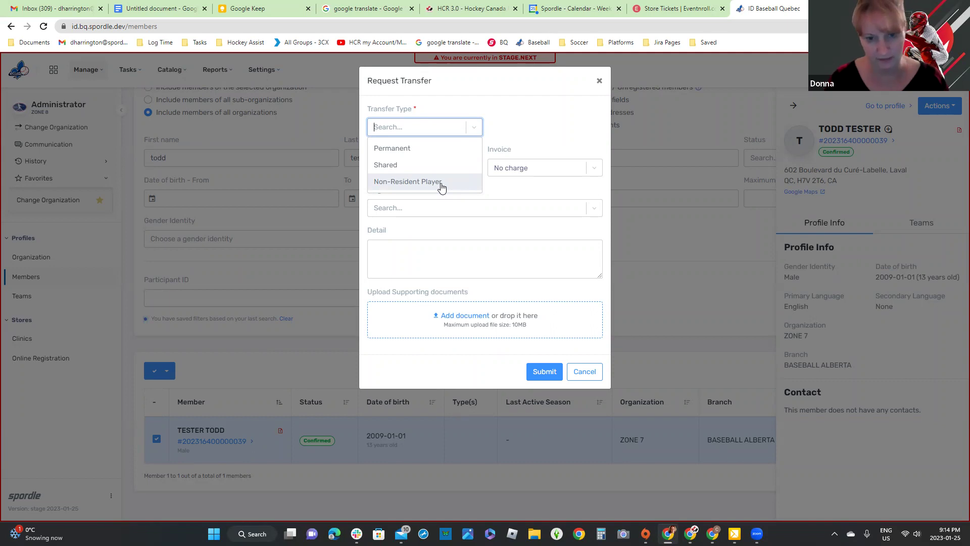
left_click(408, 163)
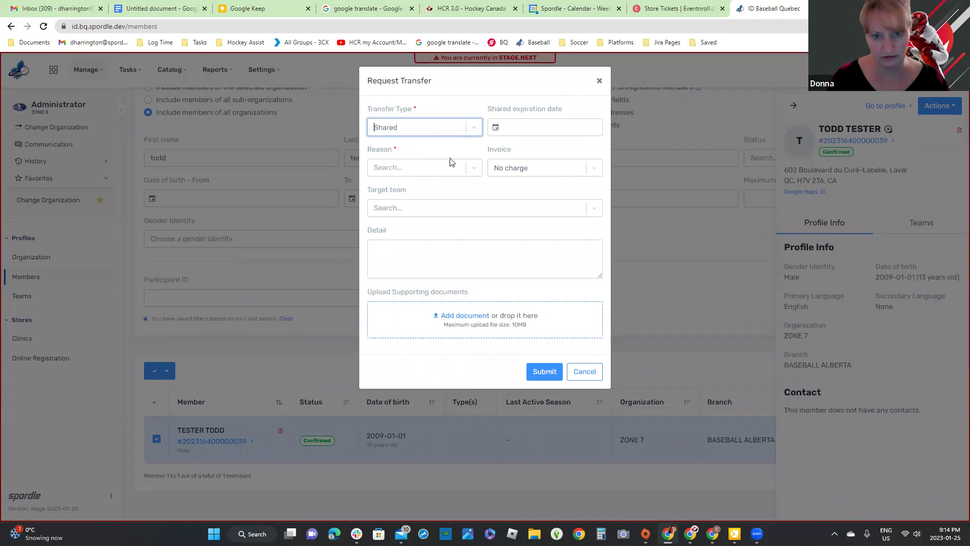
Step: Set the shared expiration date to 2023-06-23
left_click(570, 123)
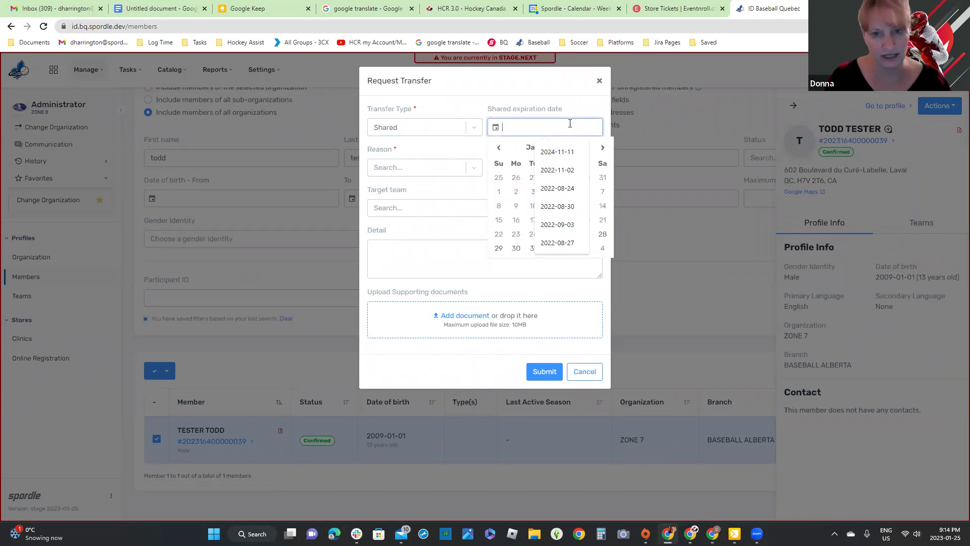
left_click(603, 148)
left_click(603, 149)
left_click(603, 148)
left_click(603, 148)
left_click(603, 148)
left_click(585, 220)
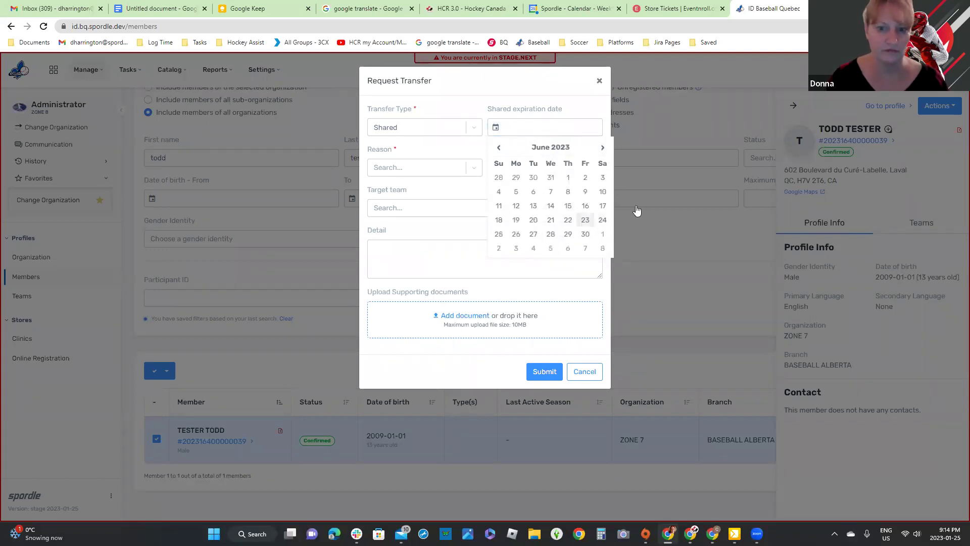
Step: Set the transfer reason to Share for a year and check the target team list, which is empty
left_click(422, 171)
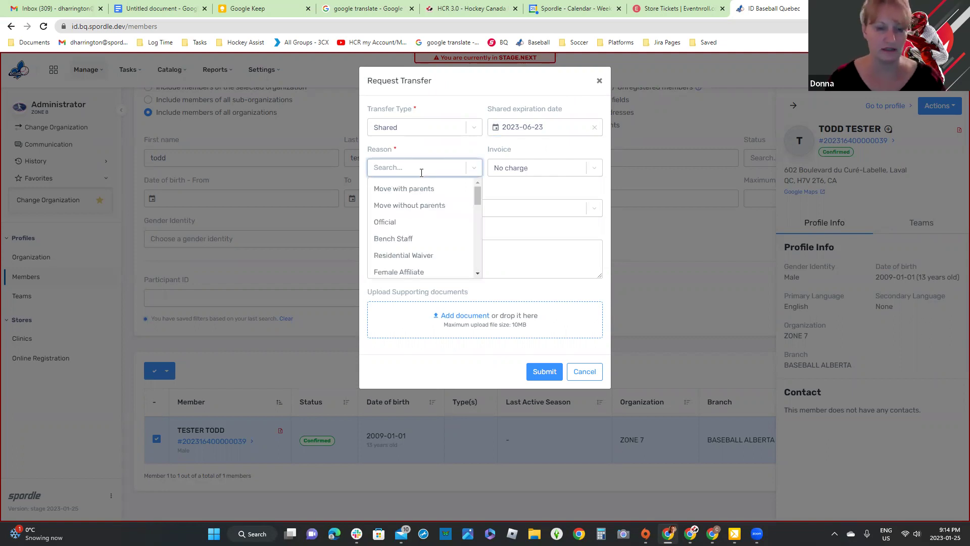
scroll(475, 207, "down", 4)
scroll(474, 249, "down", 5)
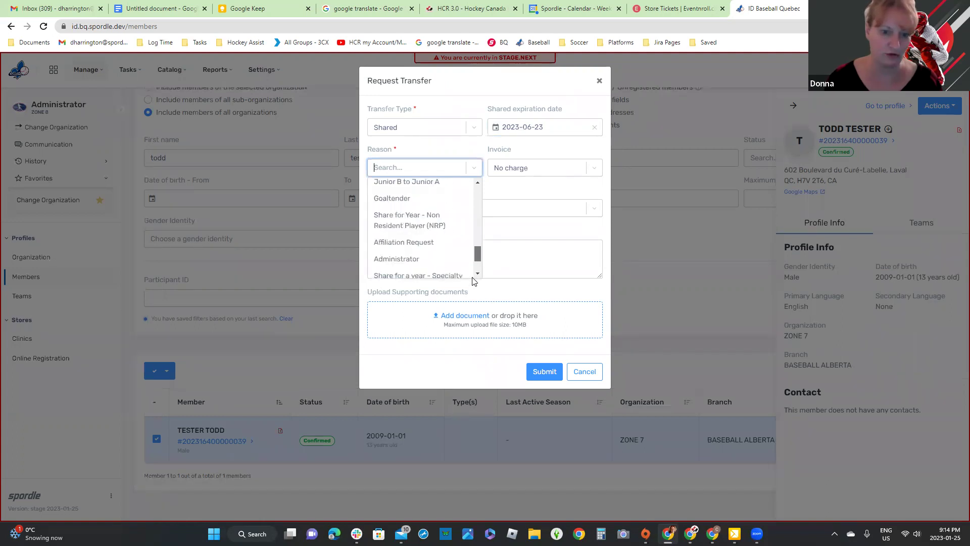
scroll(474, 237, "up", 6)
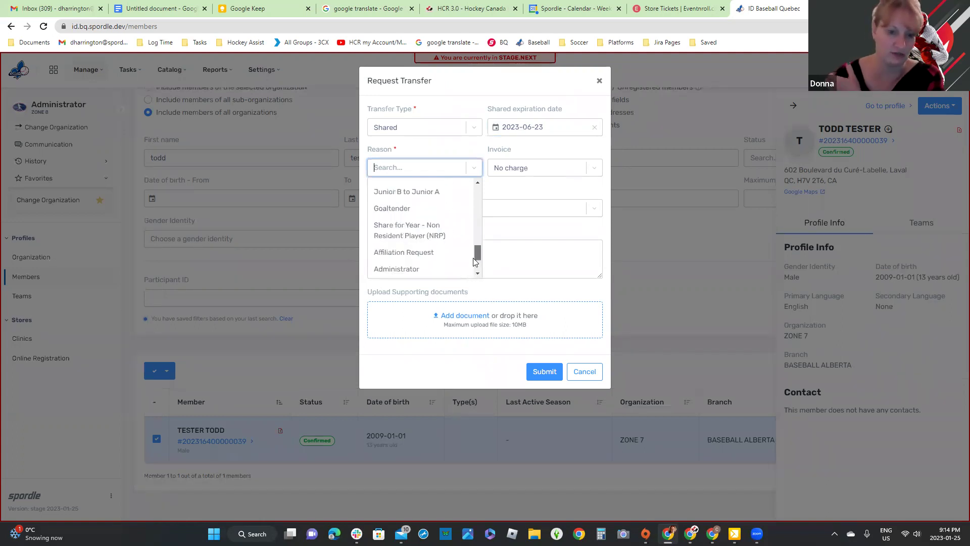
scroll(475, 222, "up", 2)
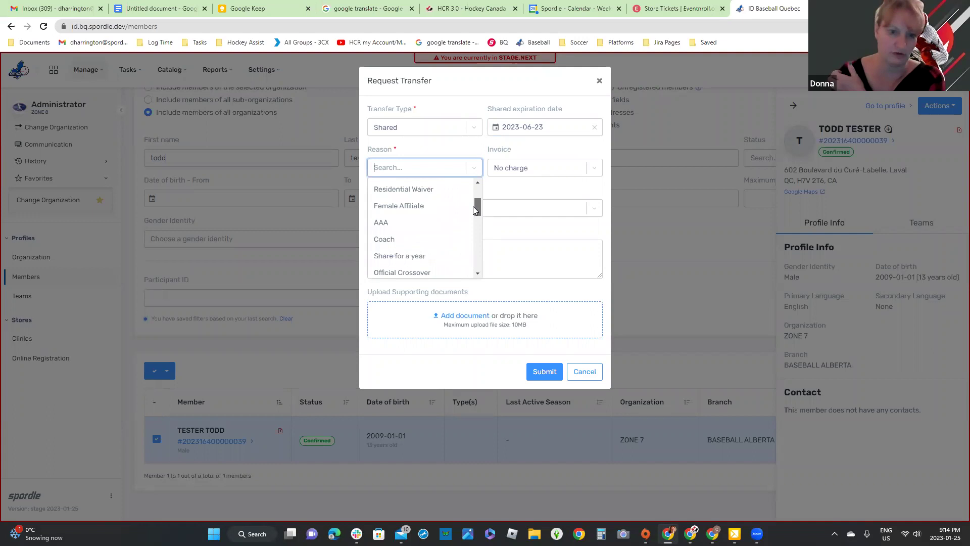
left_click(410, 256)
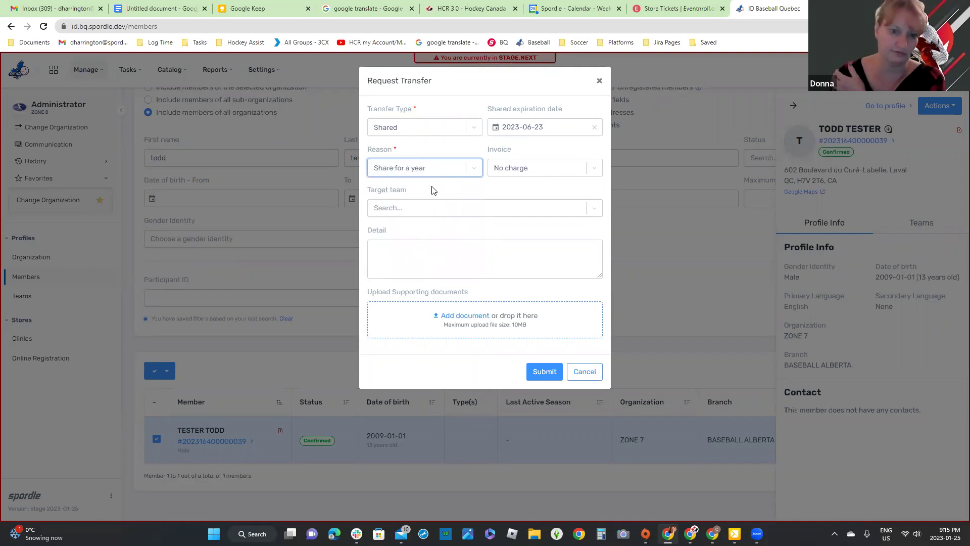
left_click(464, 210)
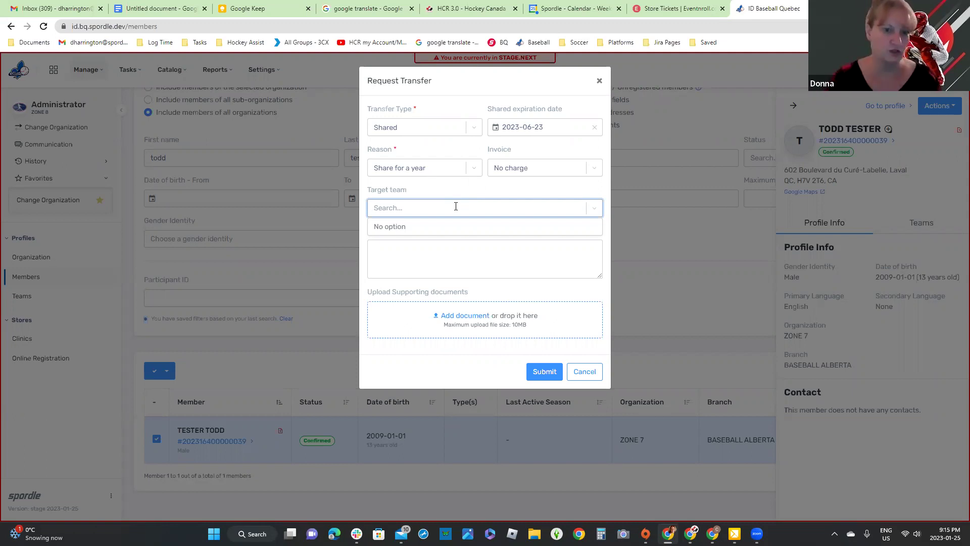
left_click(456, 206)
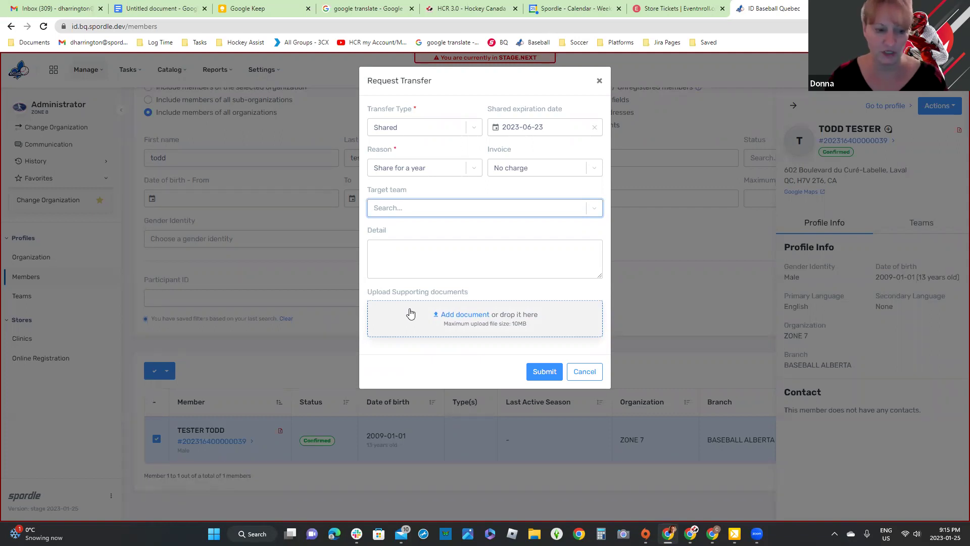
Step: Submit the transfer request, dismiss its error, and review the member's empty transfer history
left_click(546, 377)
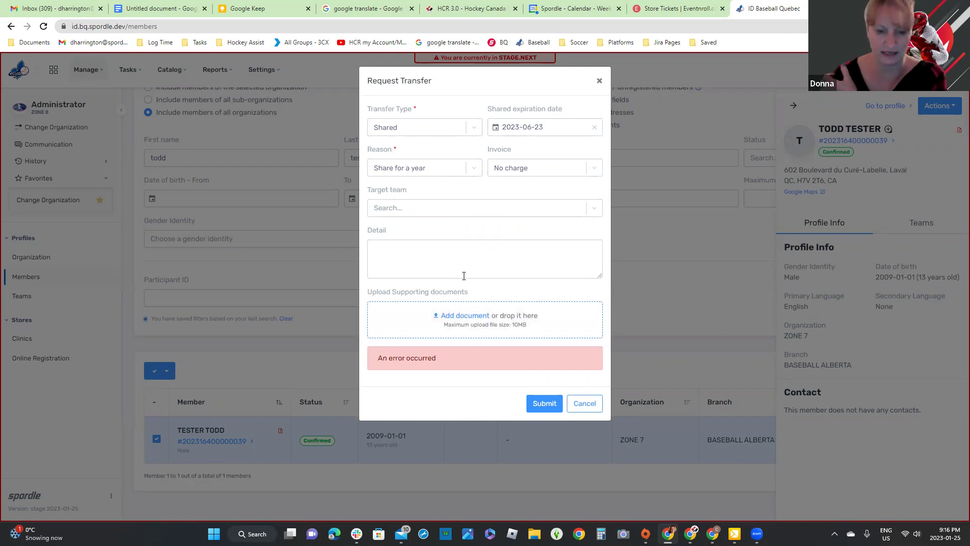
left_click(374, 436)
left_click(215, 441)
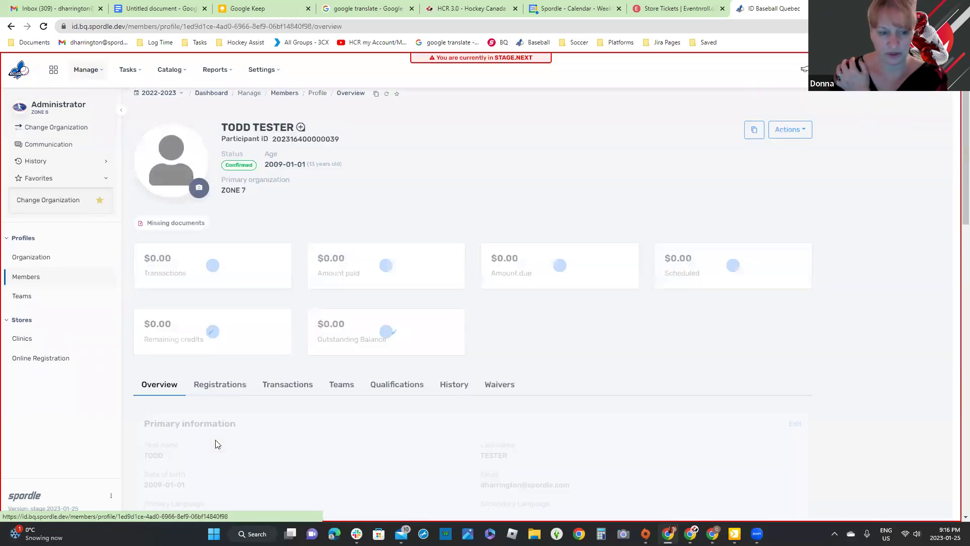
left_click(455, 425)
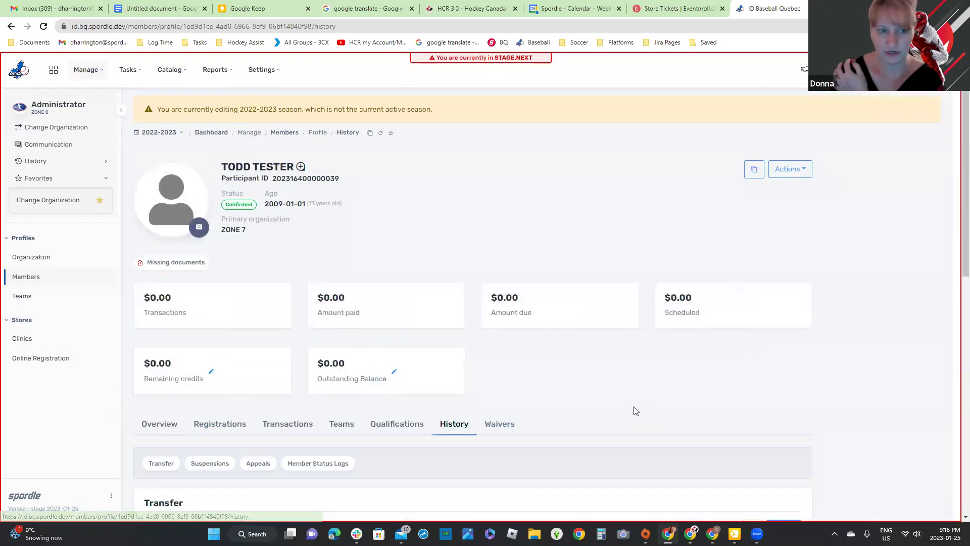
scroll(634, 407, "down", 6)
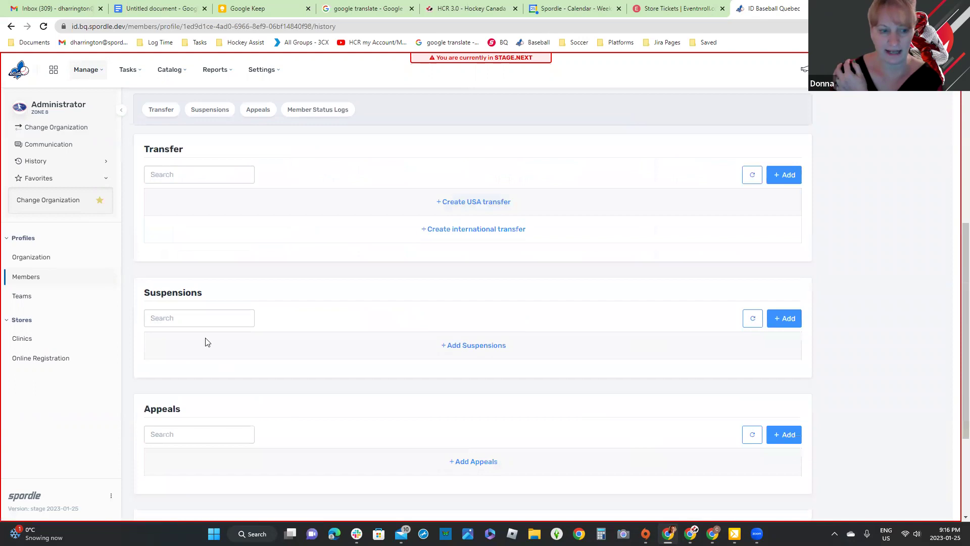
scroll(205, 339, "down", 1)
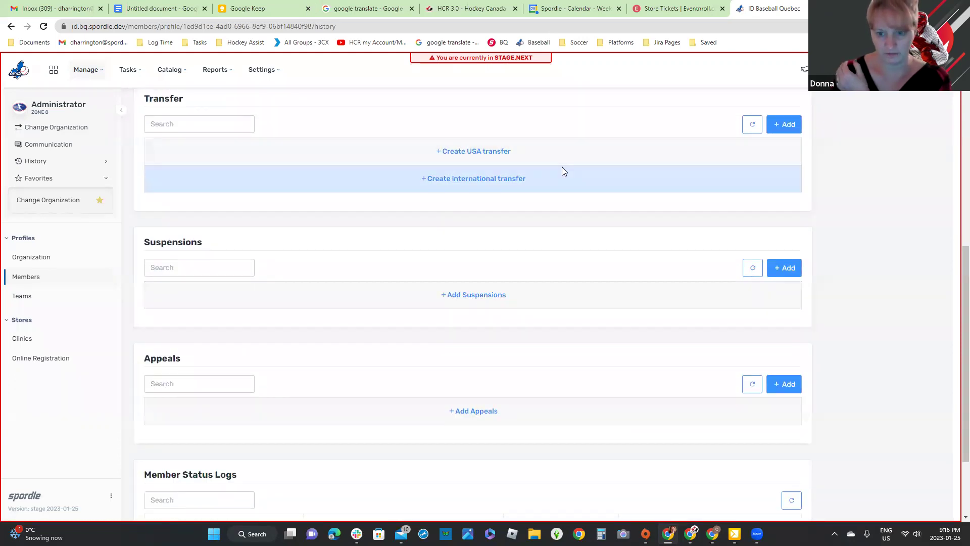
scroll(562, 167, "up", 5)
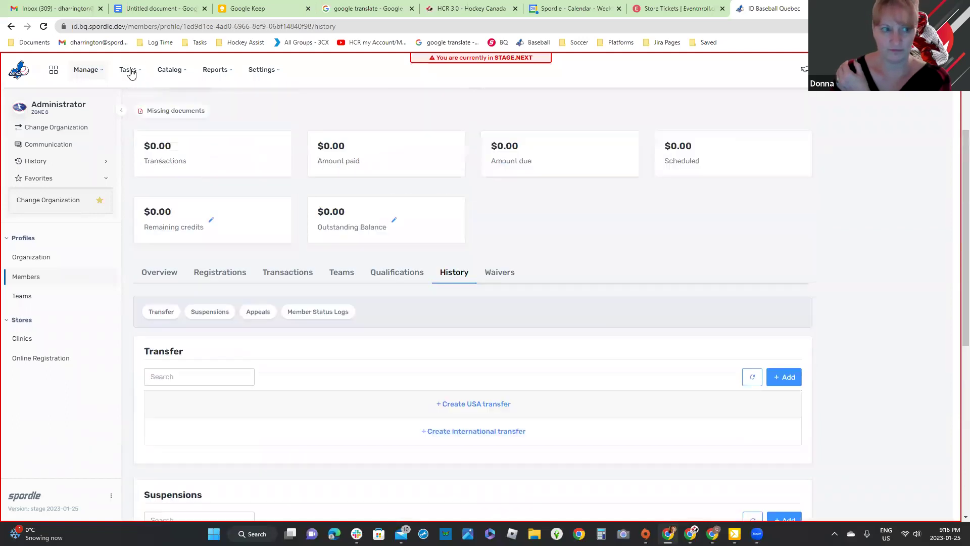
left_click(129, 69)
Step: On Transfer tasks, clear Action required and filter status to Open, which shows no results
left_click(141, 116)
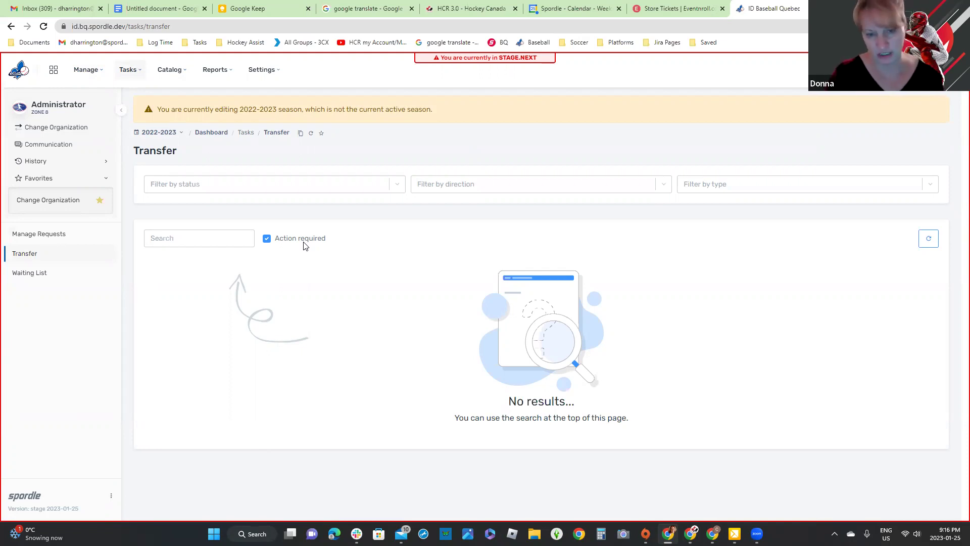
left_click(267, 239)
left_click(302, 184)
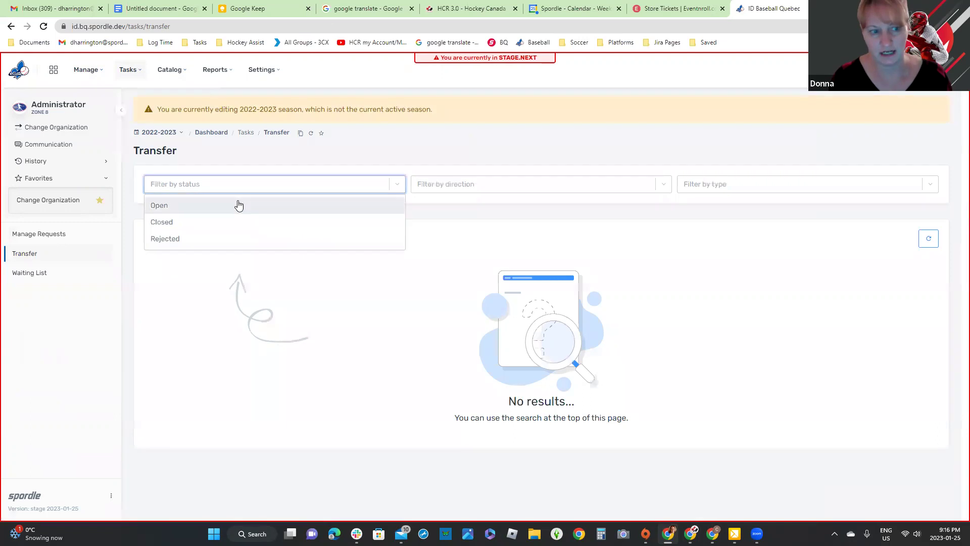
left_click(238, 206)
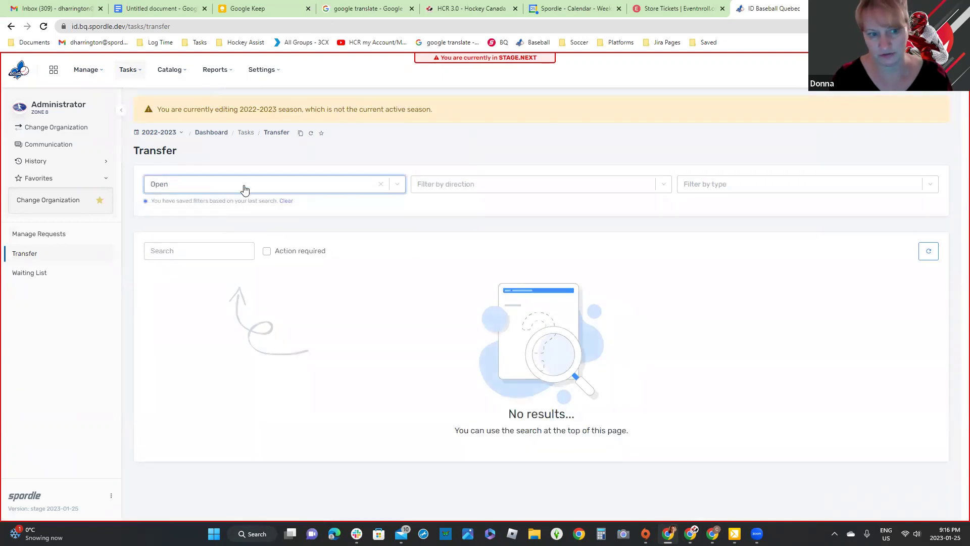
left_click(244, 187)
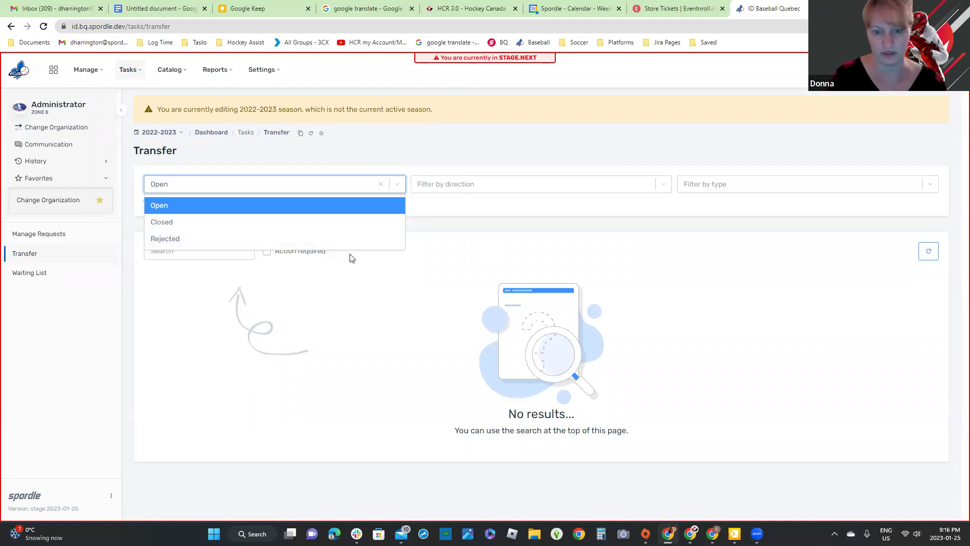
left_click(446, 223)
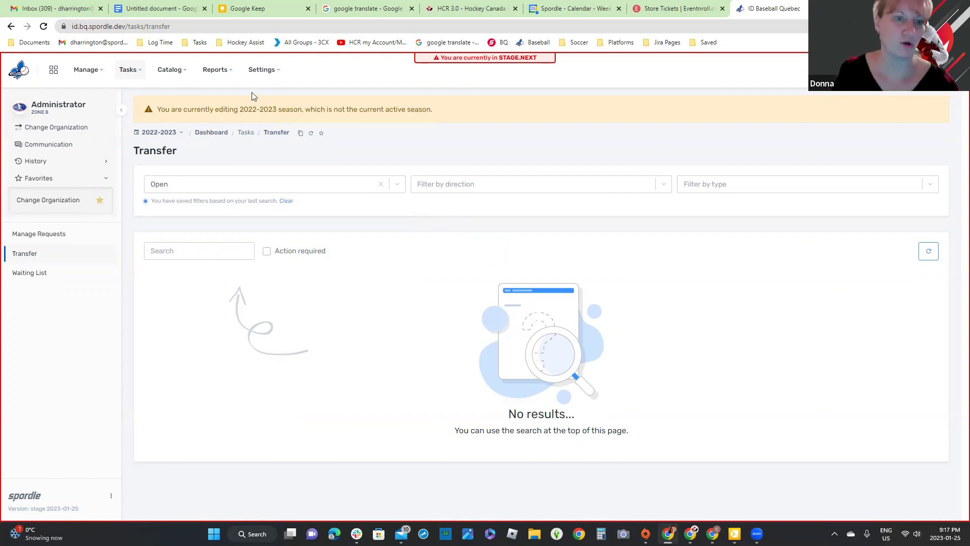
Step: Start a new team restriction in Settings > Teams Restrictions with division 18U
left_click(258, 76)
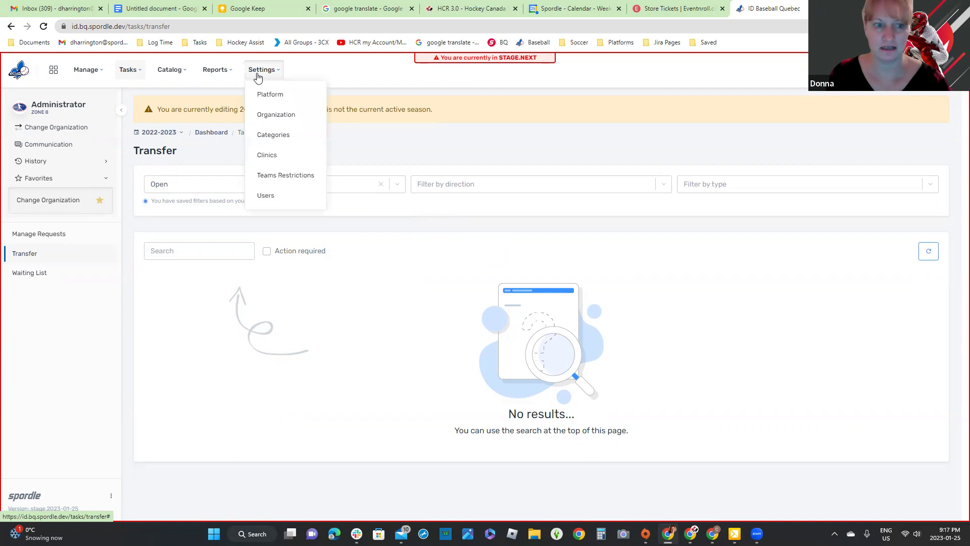
left_click(284, 171)
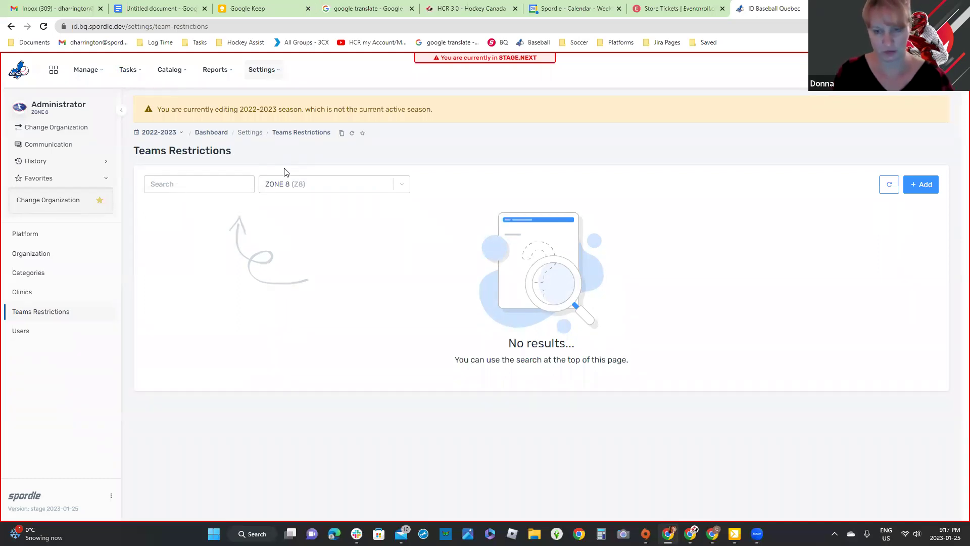
left_click(916, 188)
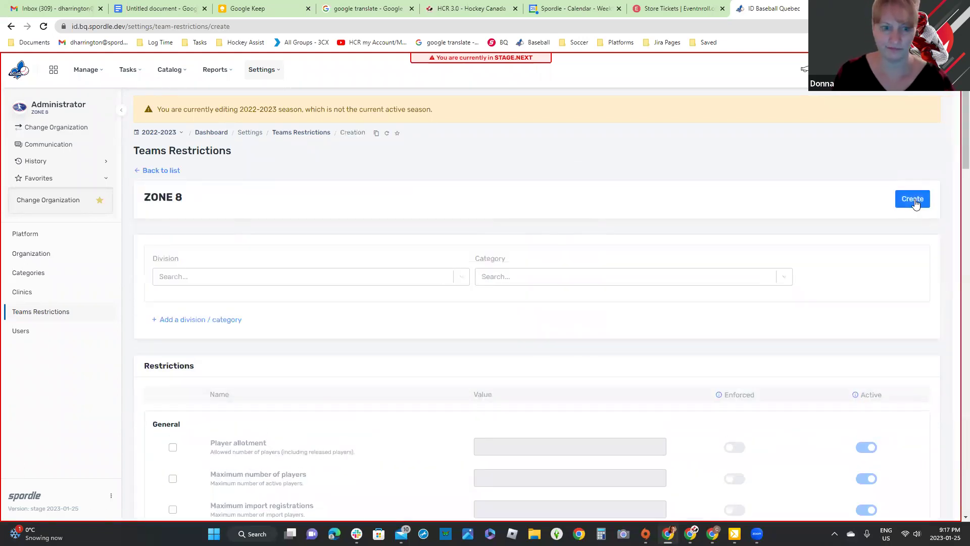
left_click(261, 279)
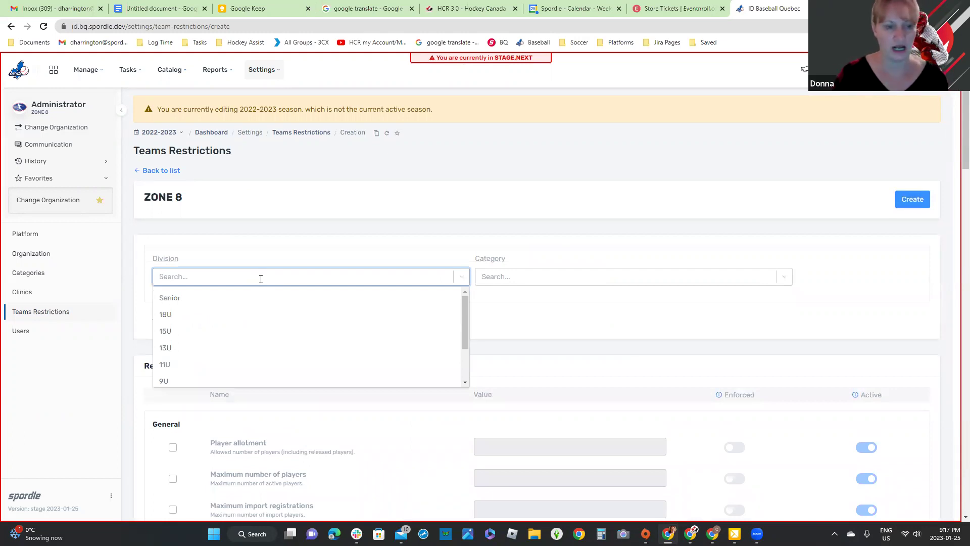
left_click(228, 315)
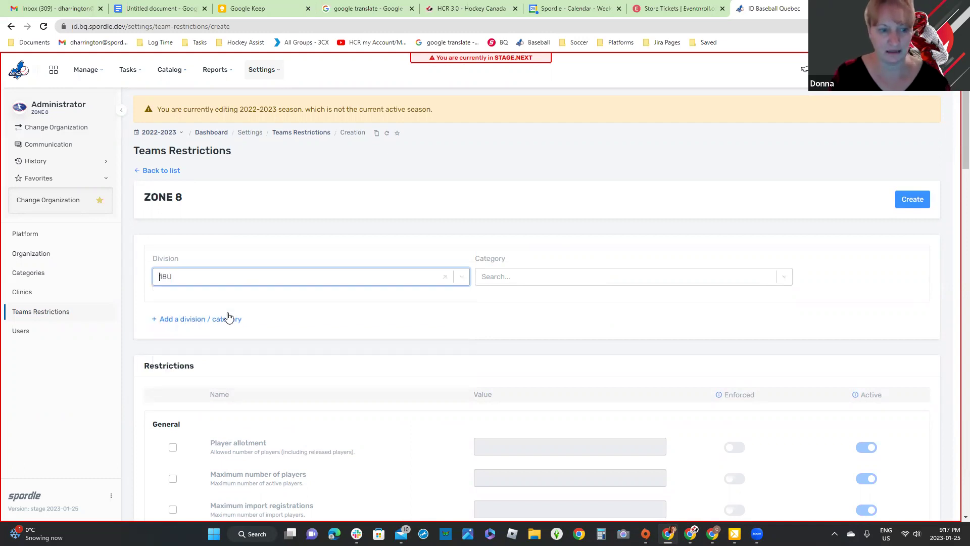
Step: Add a second division row set to 15U
left_click(540, 276)
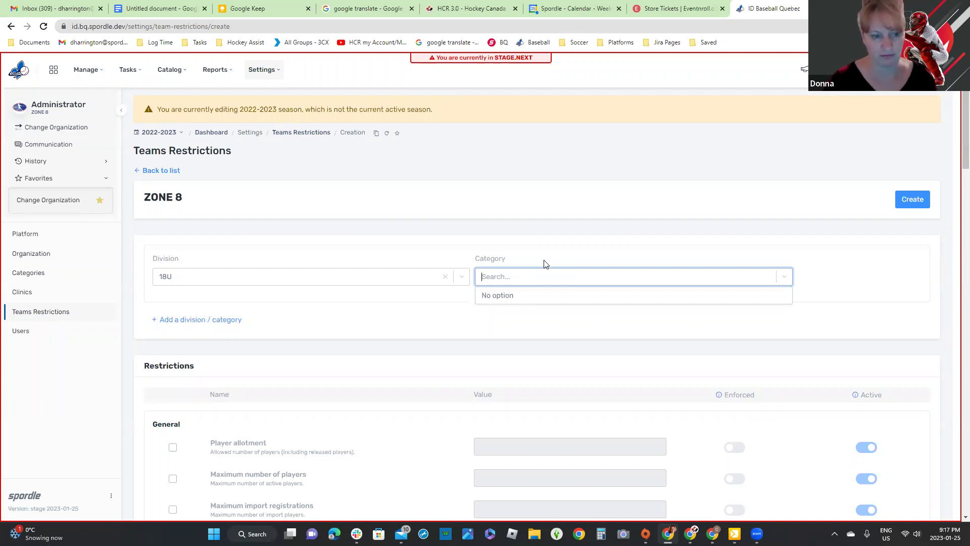
left_click(168, 324)
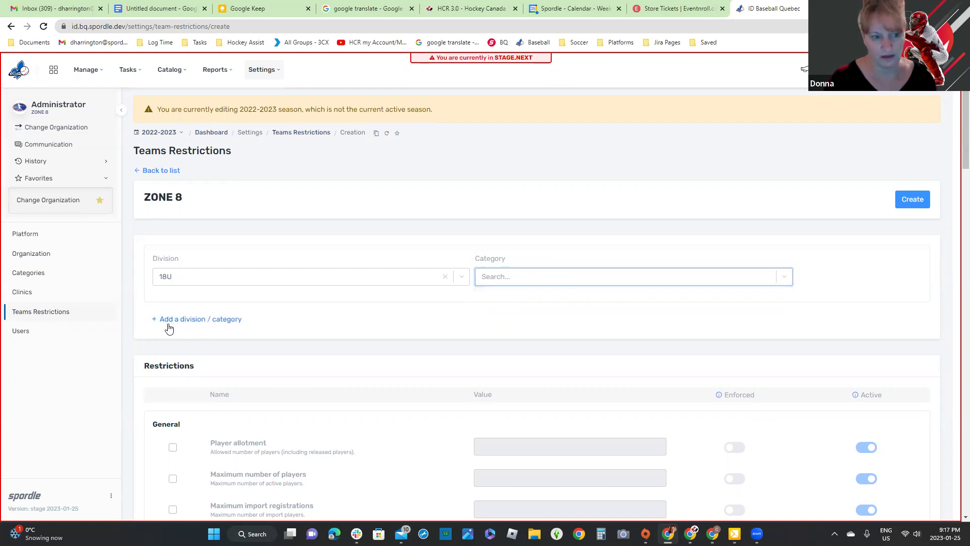
left_click(193, 316)
left_click(199, 341)
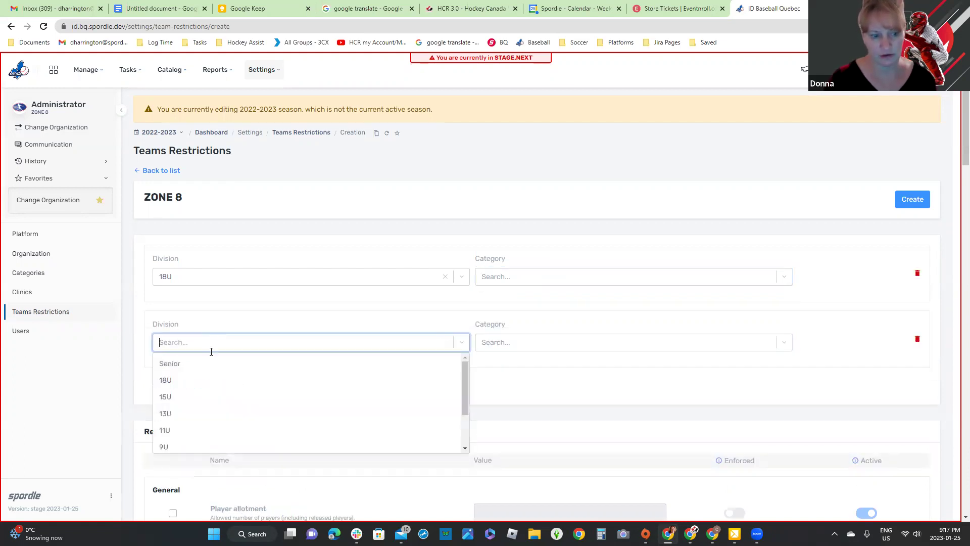
left_click(190, 398)
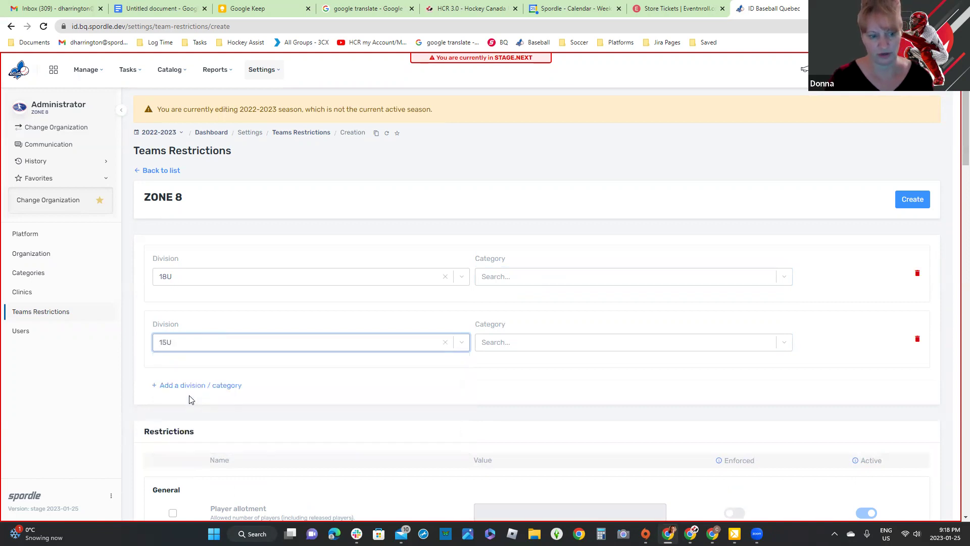
left_click(362, 402)
scroll(362, 402, "down", 4)
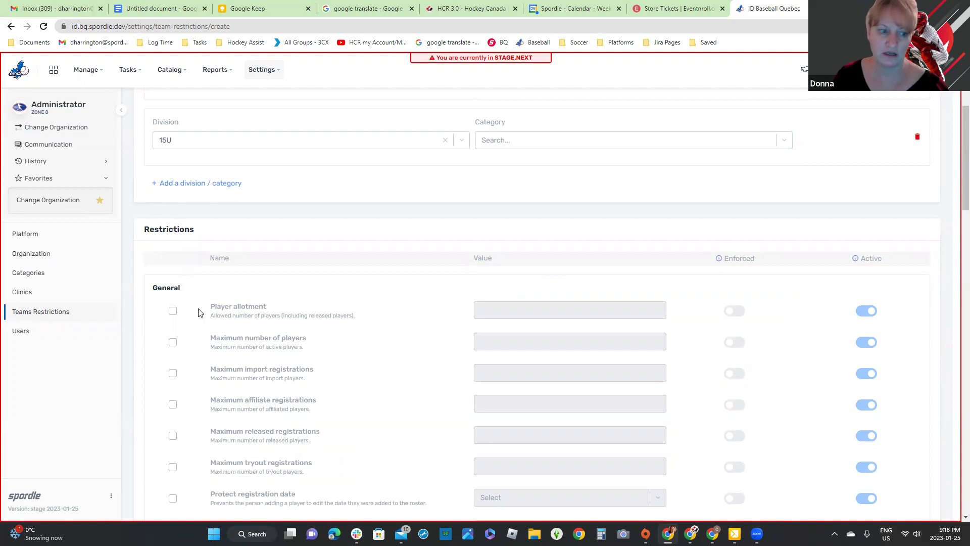
Step: Enable the Player allotment restriction and mark it enforced
left_click(172, 312)
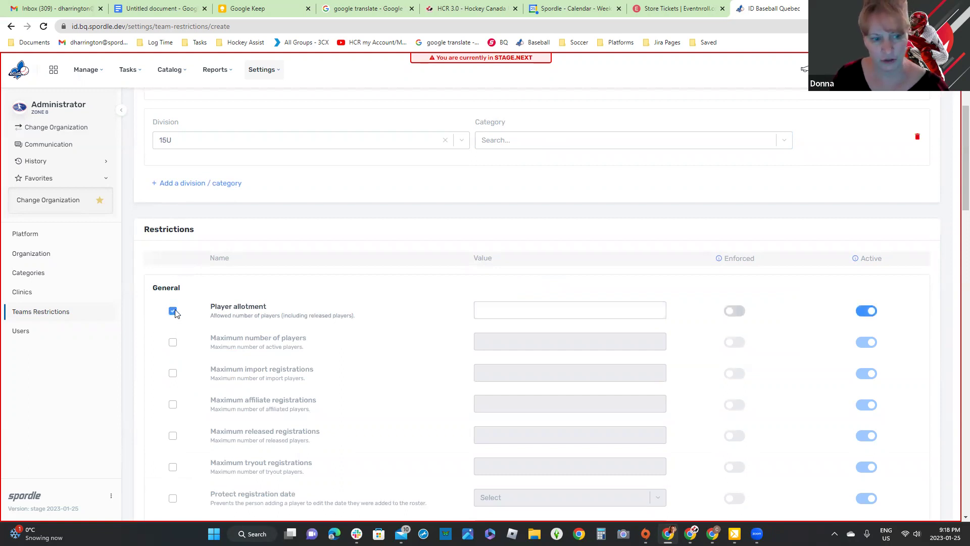
left_click(174, 311)
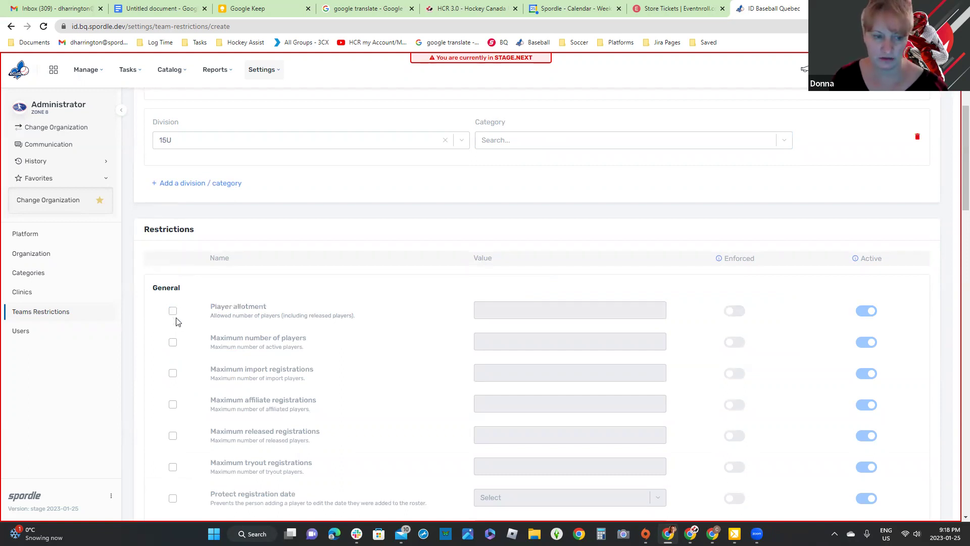
left_click(173, 313)
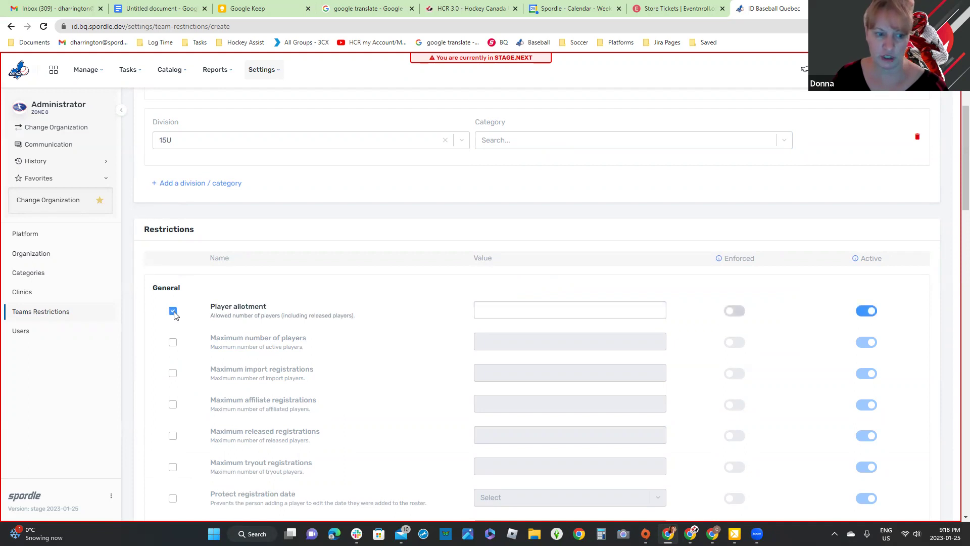
left_click(533, 310)
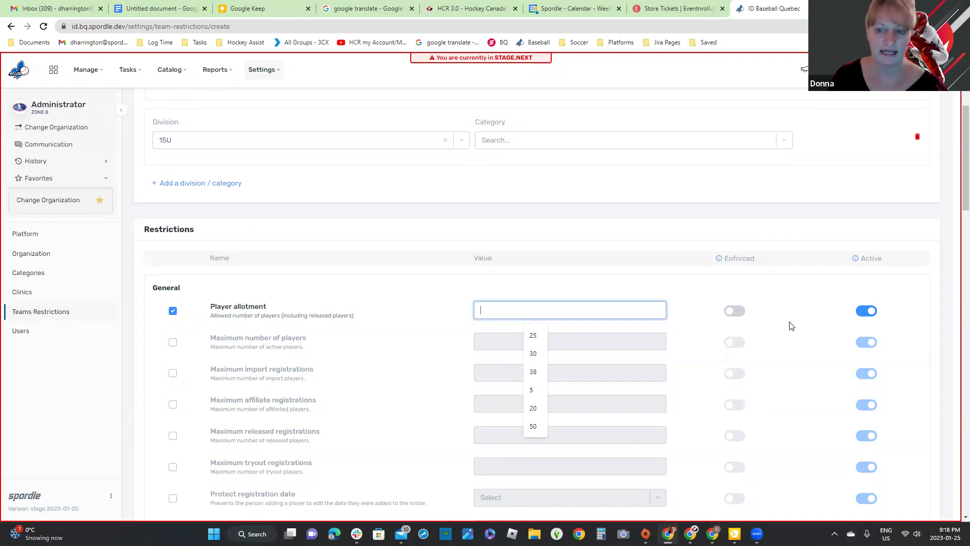
left_click(737, 310)
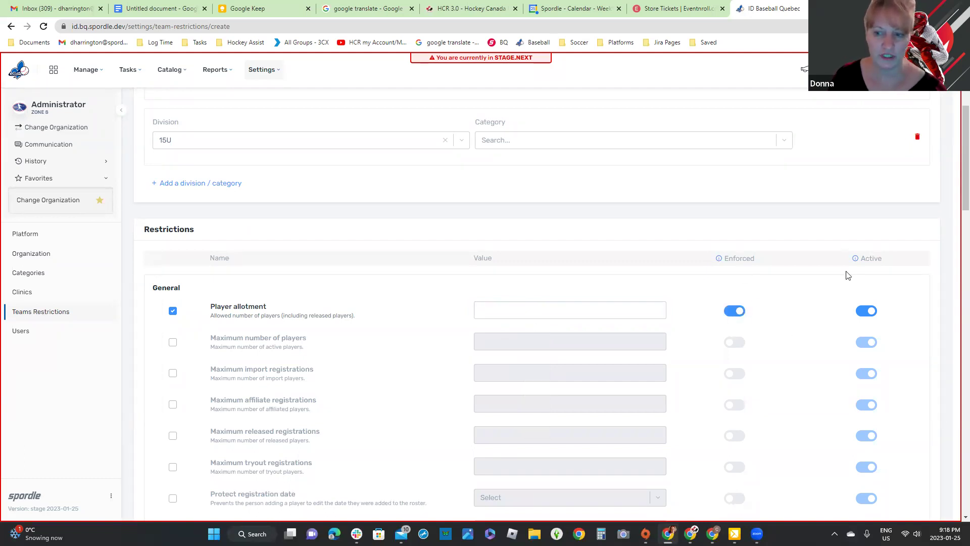
Step: Set Maximum number of players to 10 with Enforced on
left_click(174, 344)
left_click(548, 339)
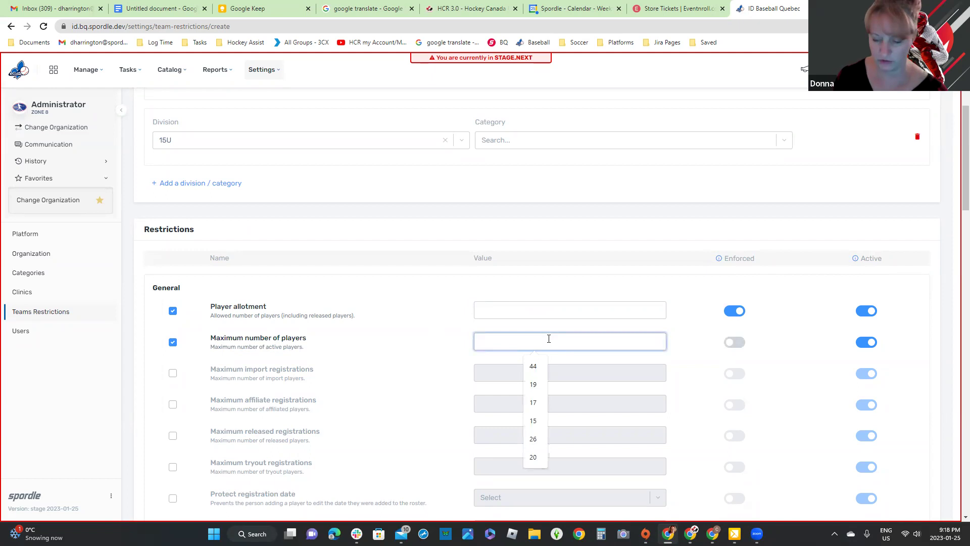
type("10")
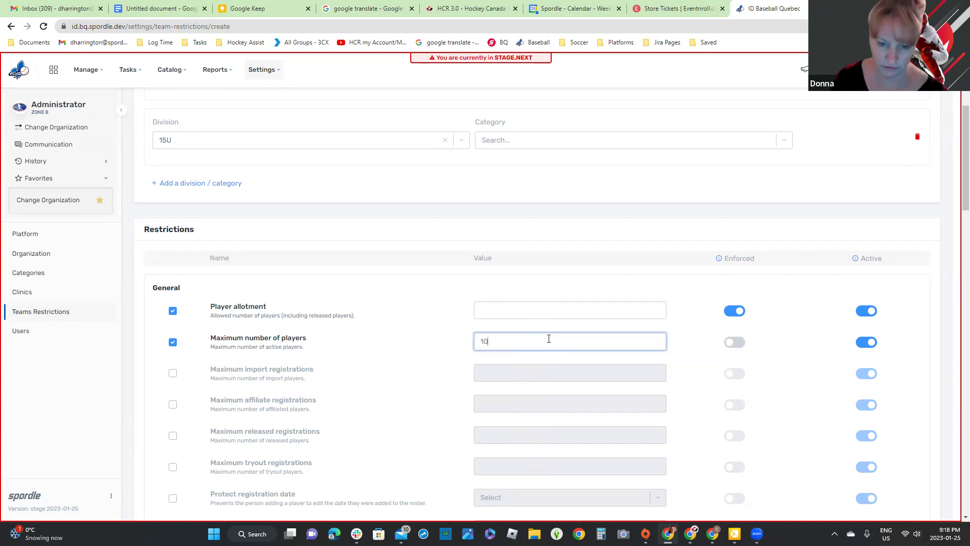
left_click(740, 343)
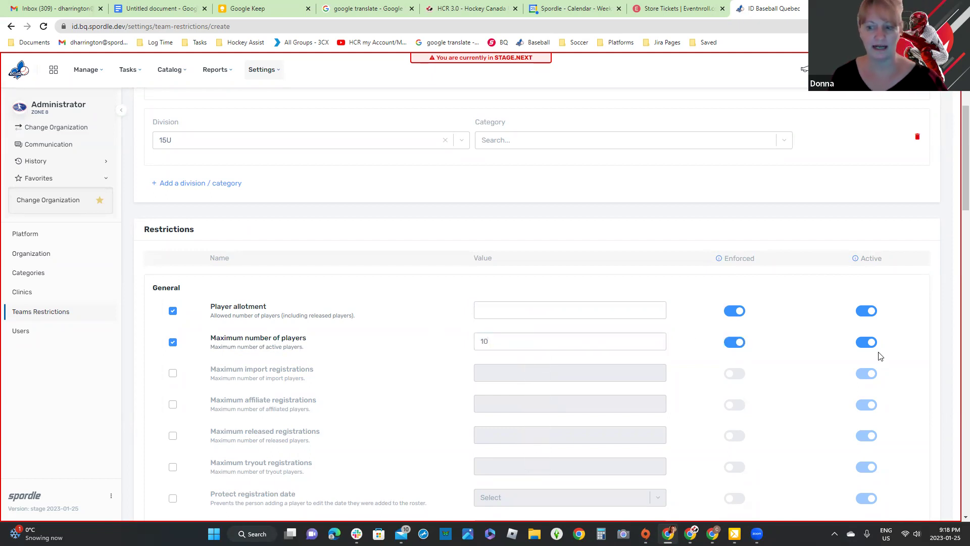
left_click(733, 347)
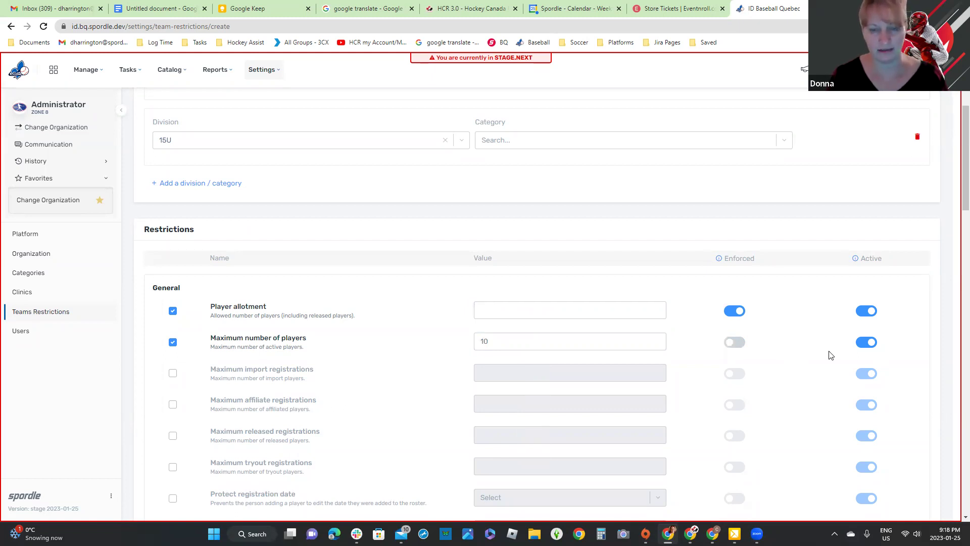
left_click(738, 348)
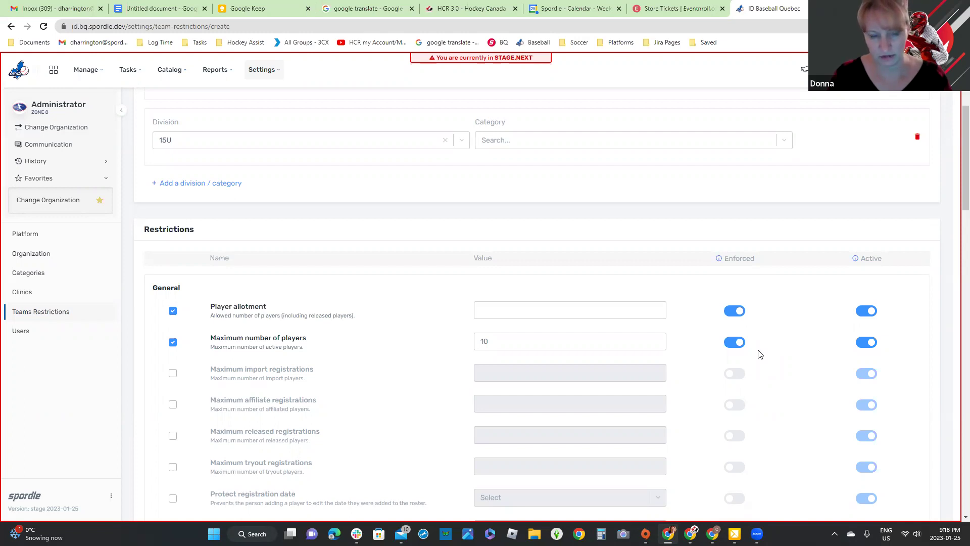
scroll(442, 382, "down", 1)
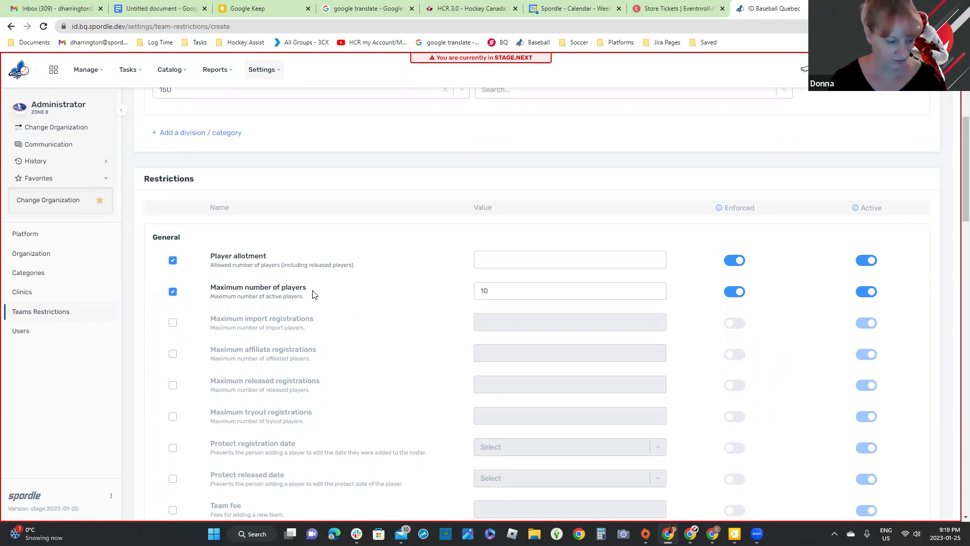
Step: Enable the Maximum import, affiliate and released registrations restrictions
triple_click(240, 255)
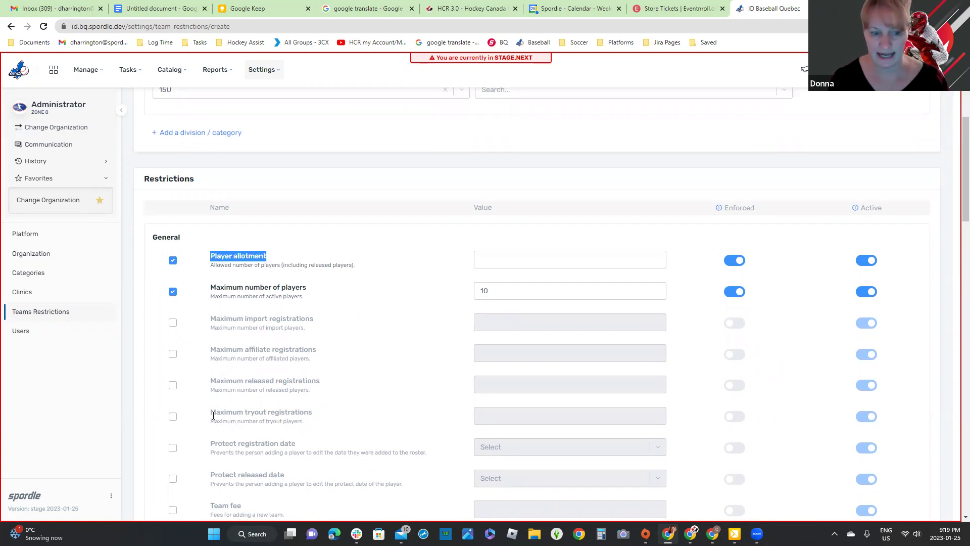
left_click_drag(212, 412, 425, 295)
left_click(173, 322)
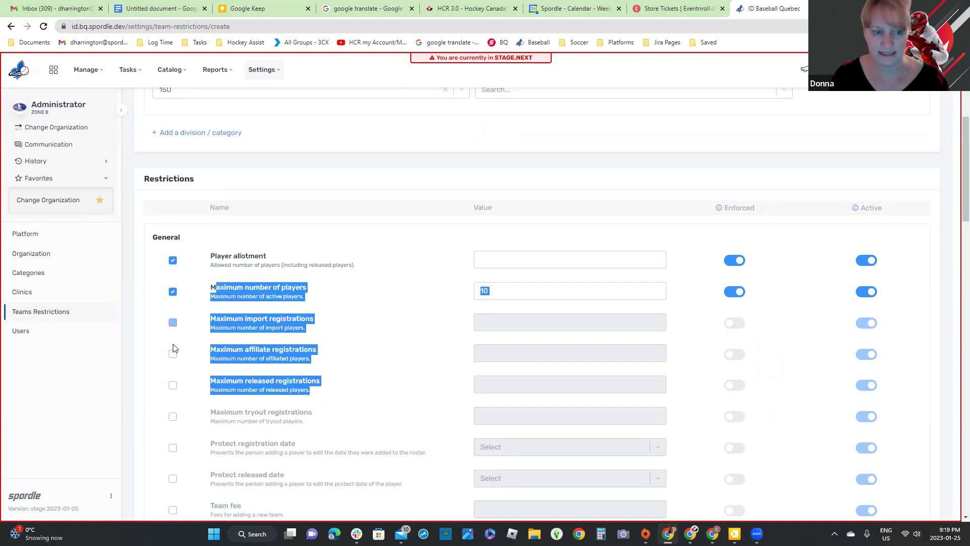
left_click(173, 354)
left_click(172, 385)
Step: Enter limits: released 2, affiliates 10, imports 3, player allotment 15
left_click(537, 382)
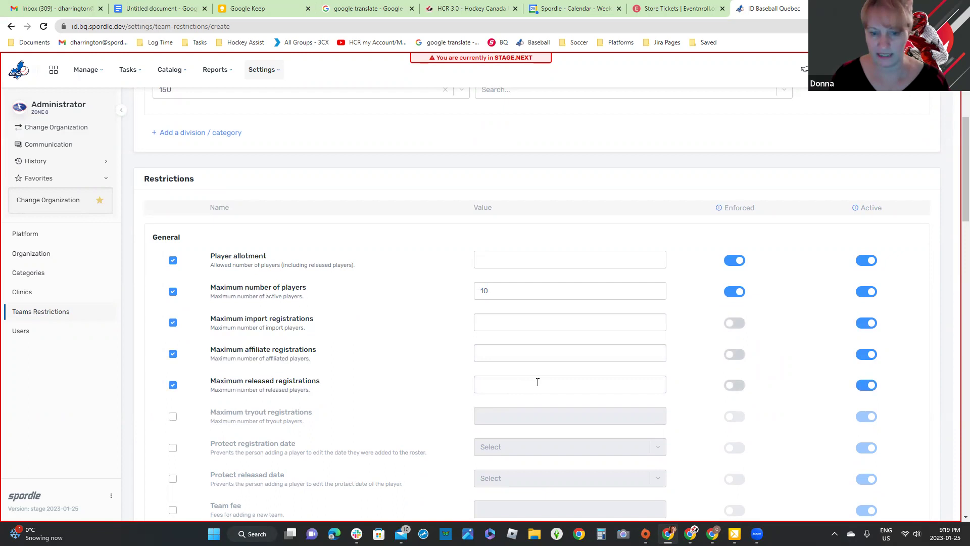
type("2")
left_click(519, 350)
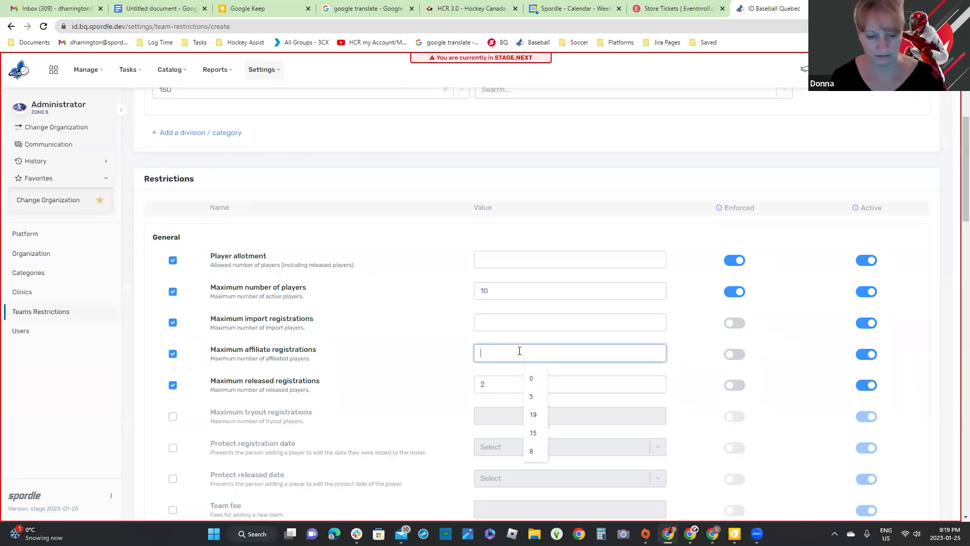
type("10")
left_click(514, 320)
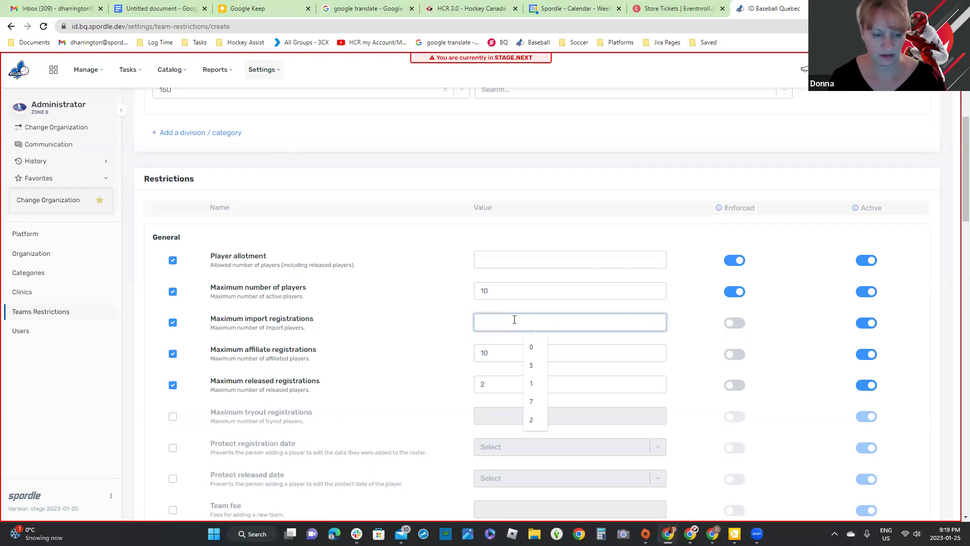
type("3")
left_click(498, 257)
type("15")
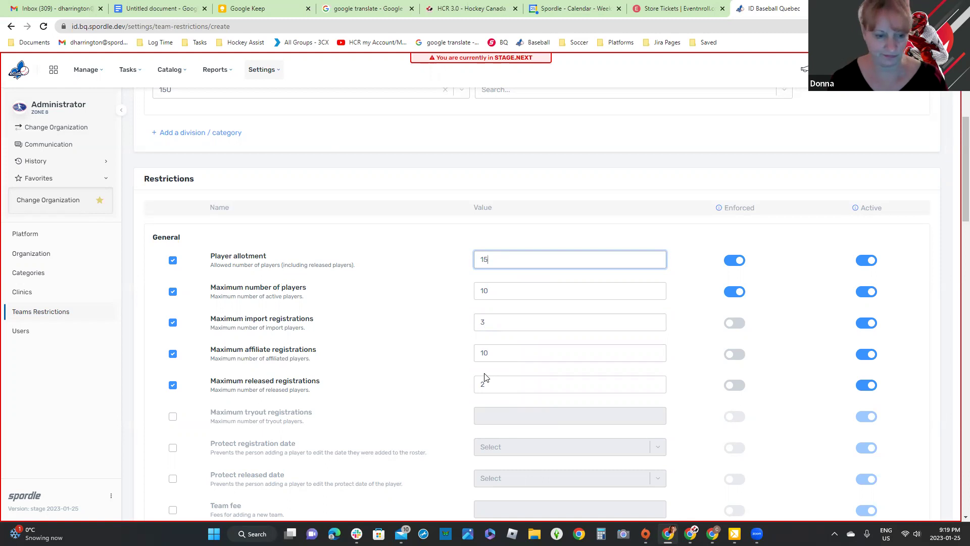
scroll(693, 411, "down", 5)
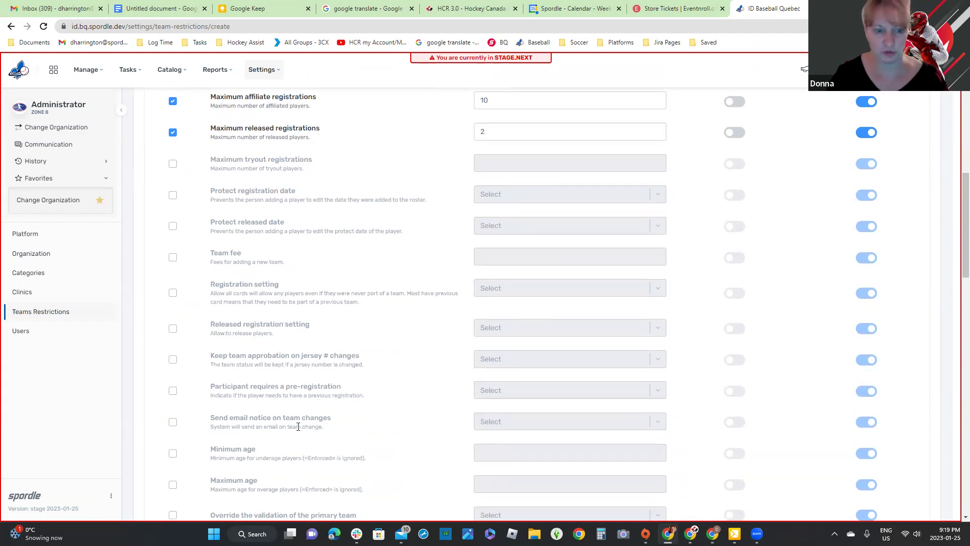
Step: Turn on required pre-registration, Team fee and email notices on team changes
left_click(172, 391)
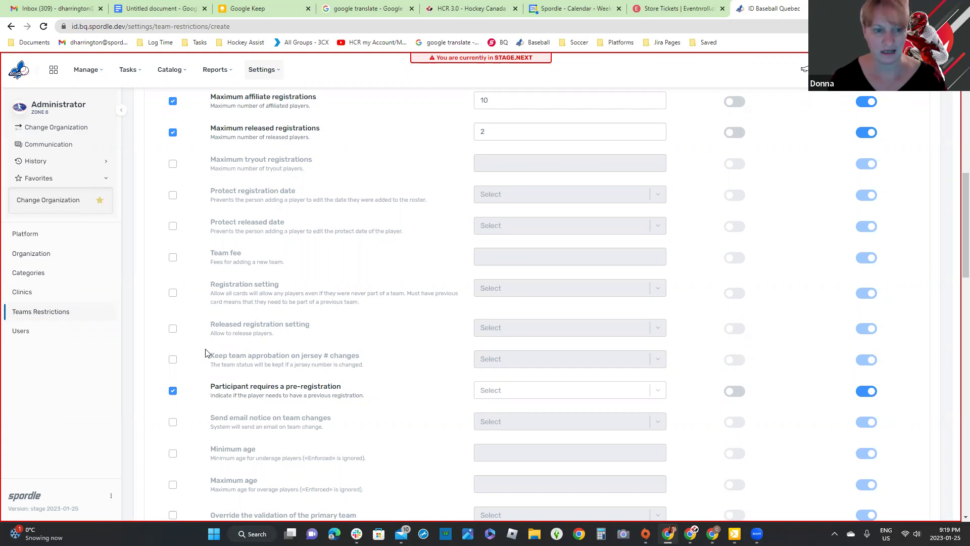
left_click(173, 257)
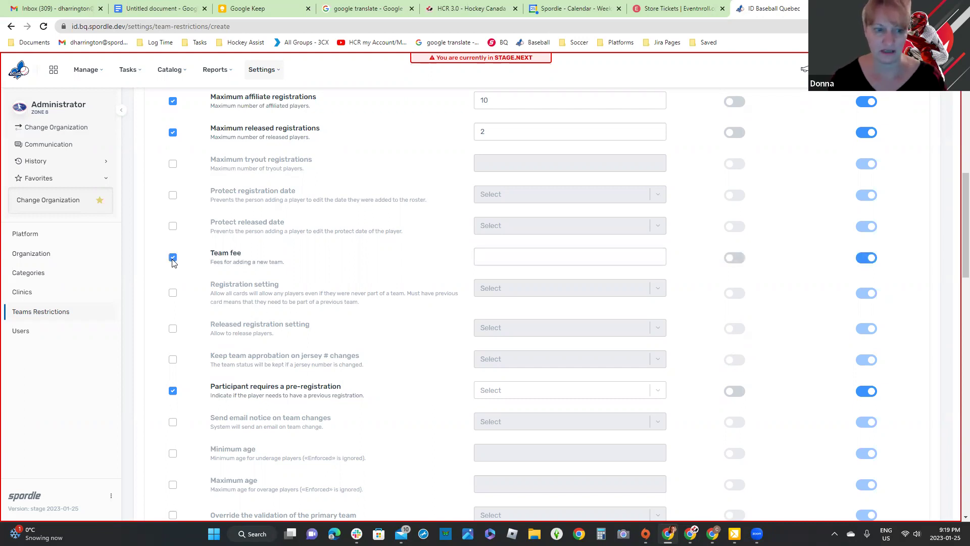
scroll(175, 263, "down", 3)
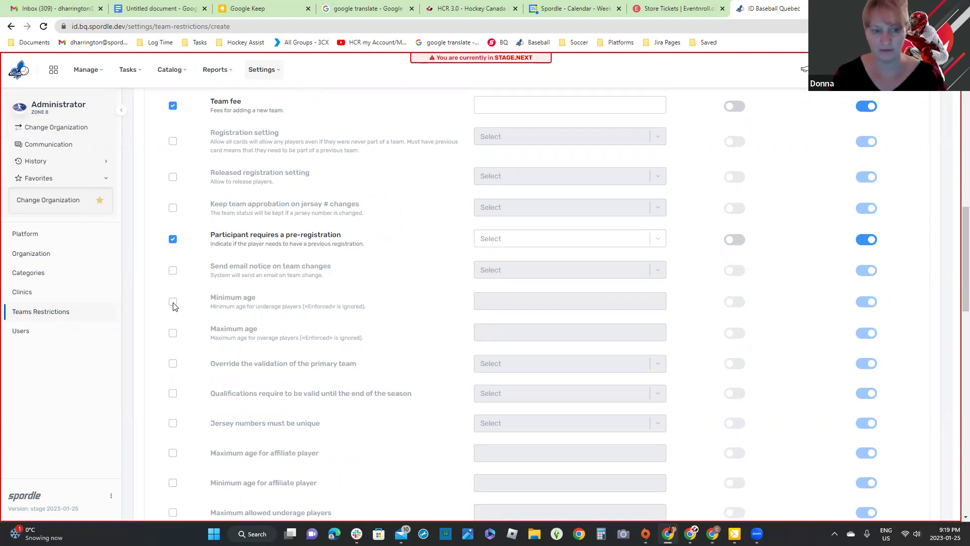
left_click(173, 271)
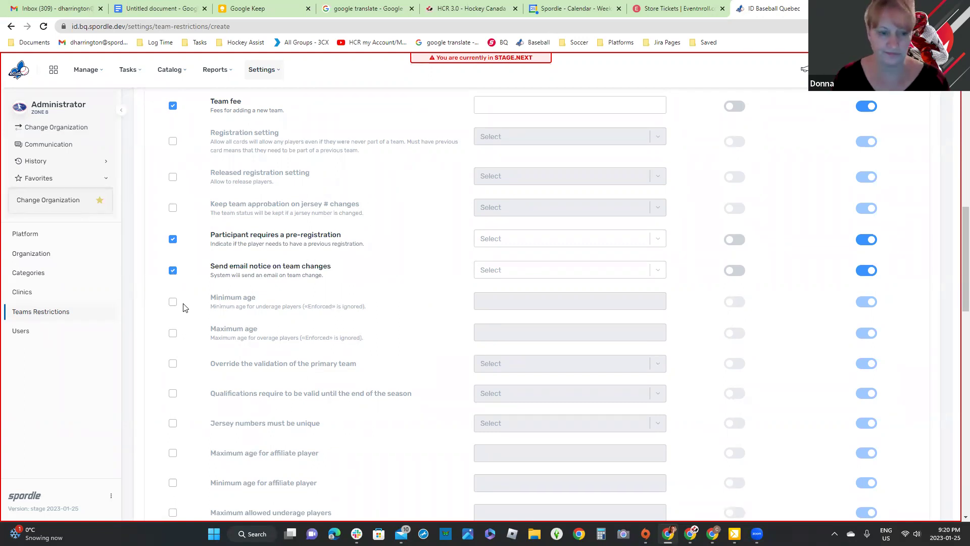
Step: Enable primary team validation override and set it to Yes
left_click(173, 364)
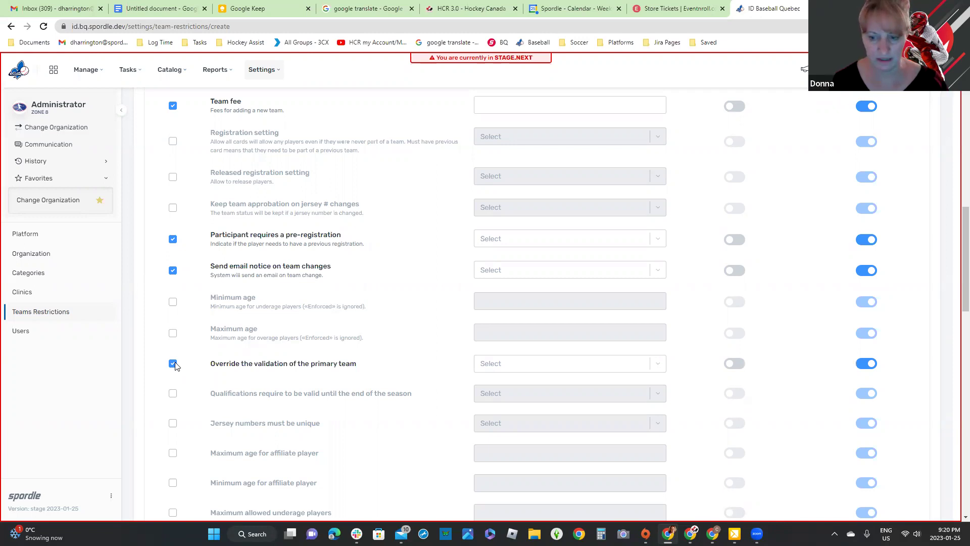
left_click(535, 368)
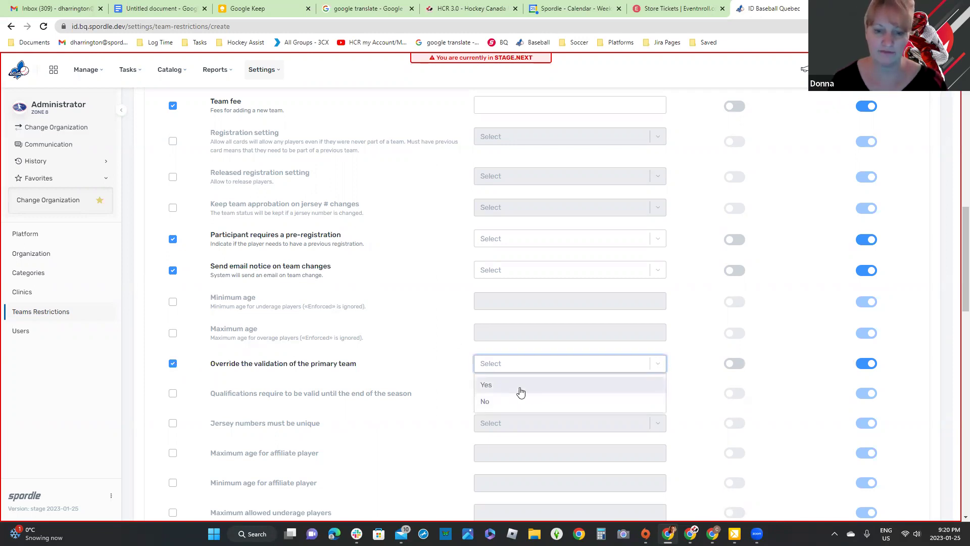
left_click(519, 386)
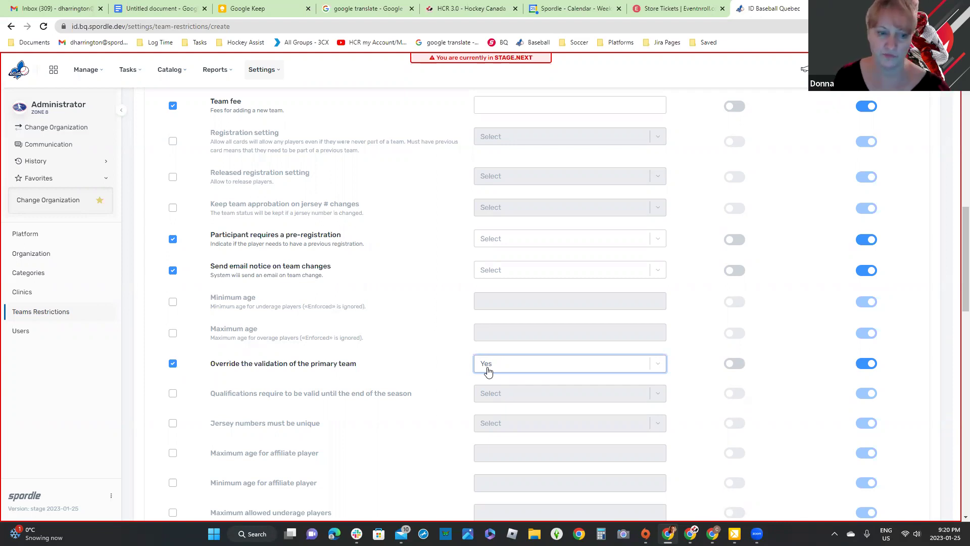
Step: Enable qualifications valid until season end, a roster lock date and an affiliated lineup lock date
scroll(427, 401, "down", 1)
scroll(427, 401, "down", 2)
left_click(173, 242)
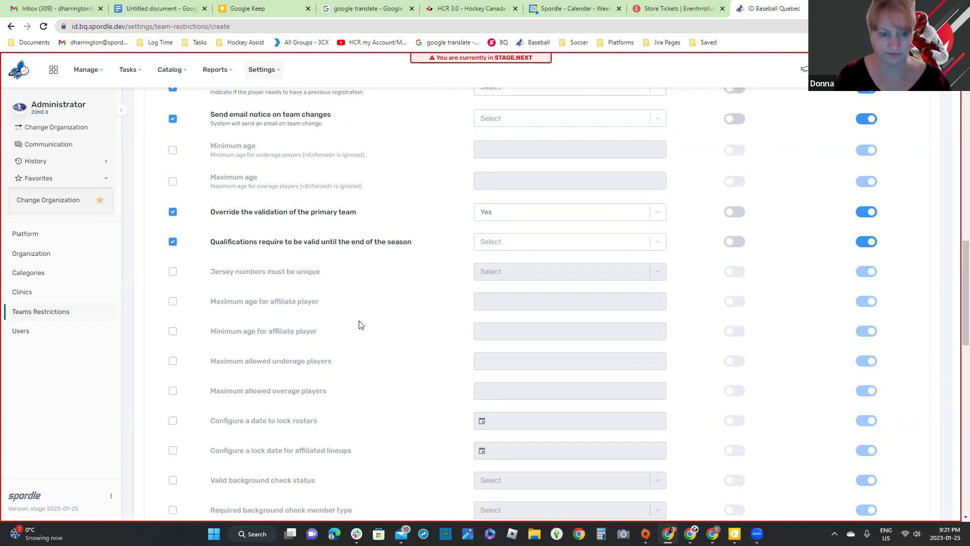
scroll(362, 324, "down", 2)
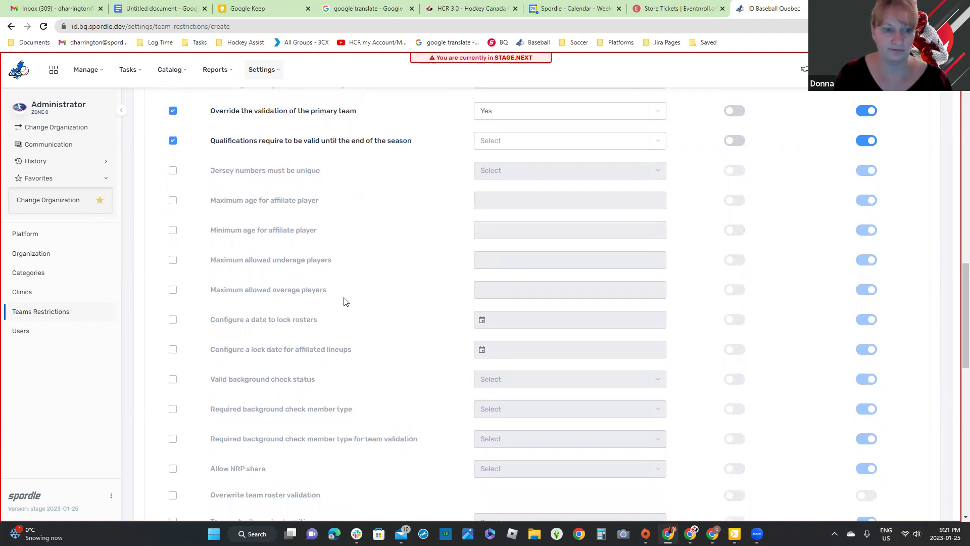
left_click(174, 322)
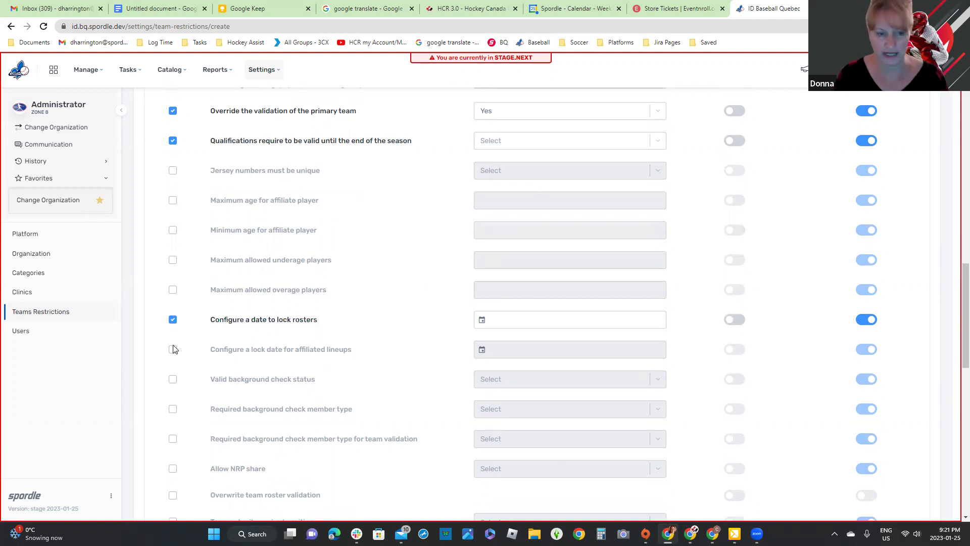
left_click(172, 351)
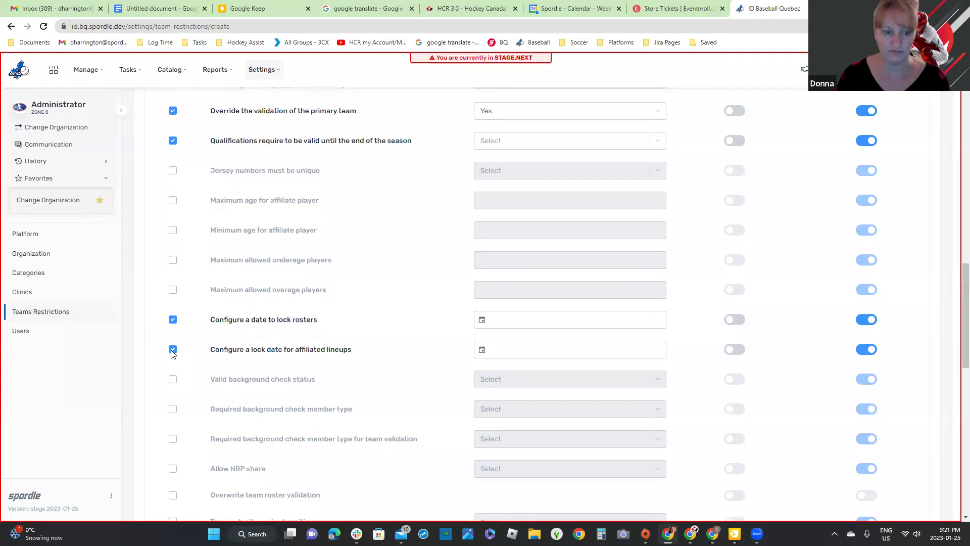
Step: Set Allow NRP share to Yes and move down to the Qualifications section
scroll(186, 325, "down", 2)
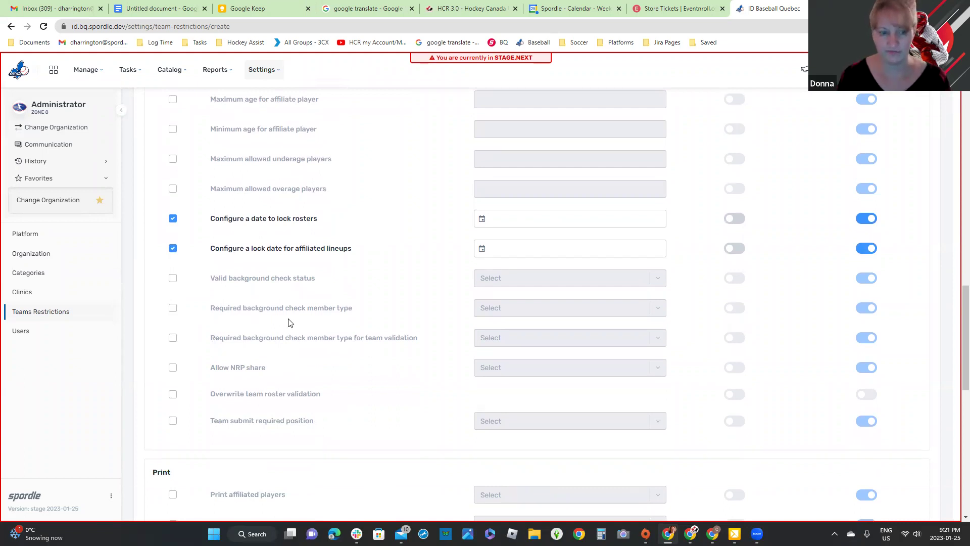
left_click(172, 367)
left_click_drag(211, 372, 299, 374)
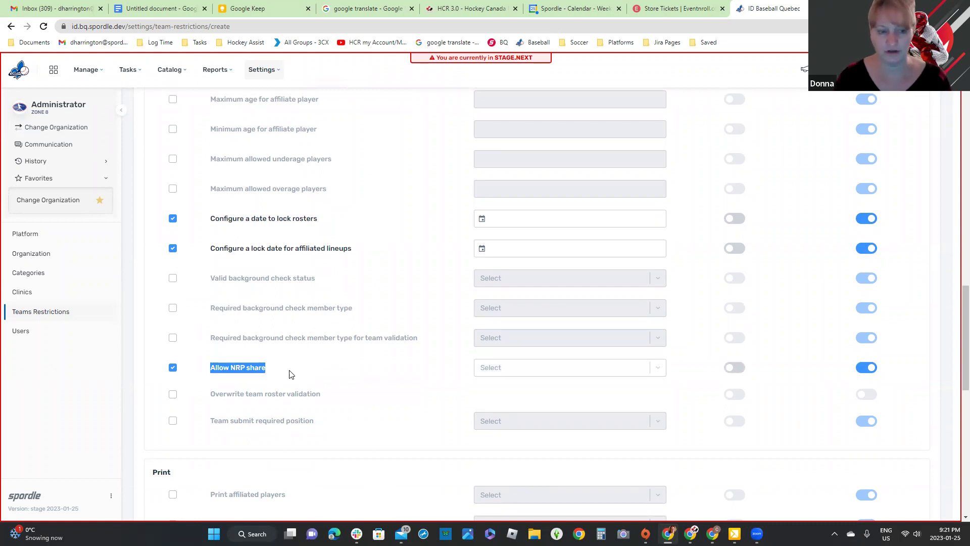
left_click(662, 370)
left_click(528, 390)
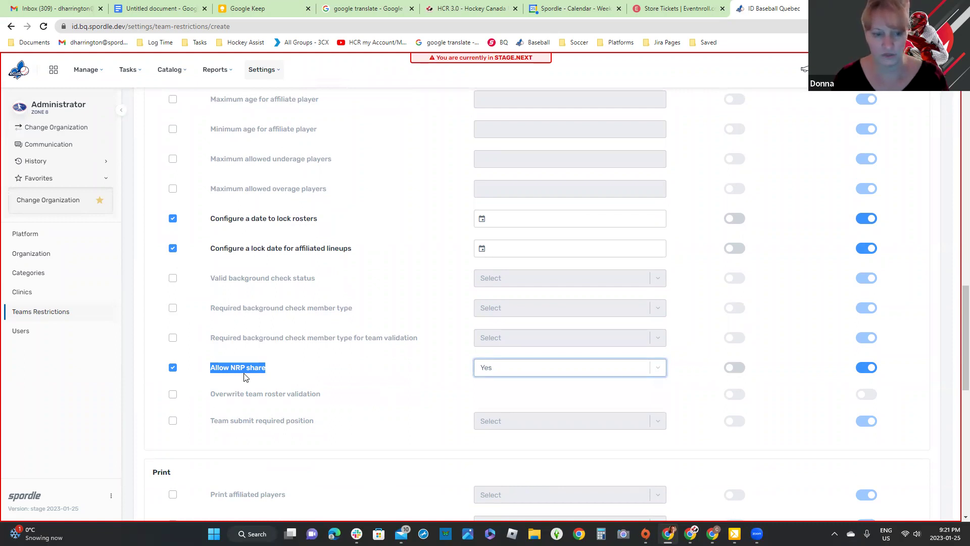
scroll(244, 377, "down", 7)
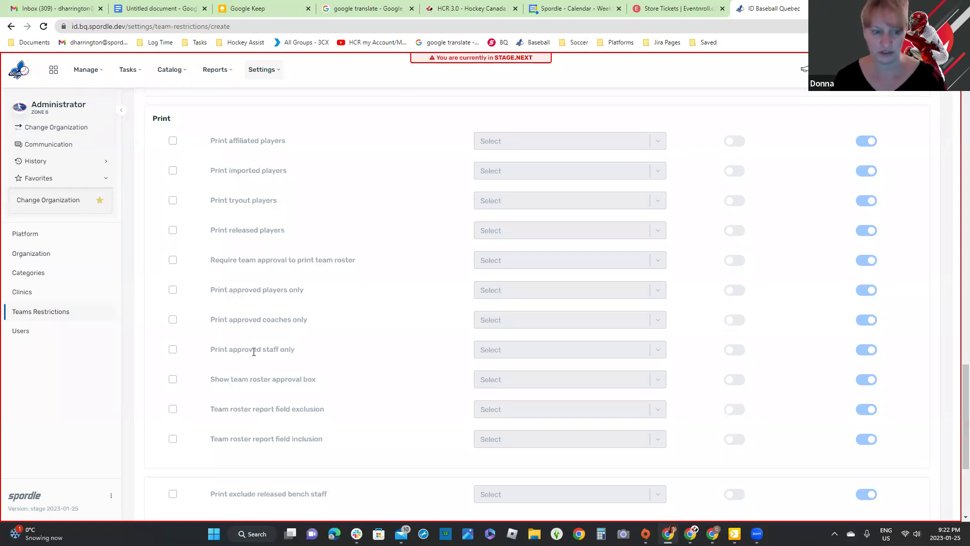
scroll(295, 364, "down", 2)
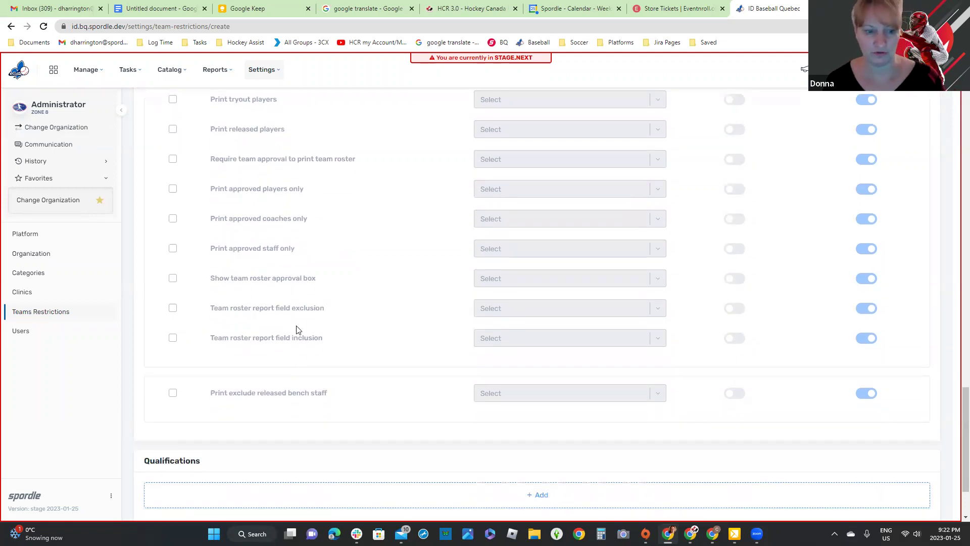
scroll(297, 331, "down", 2)
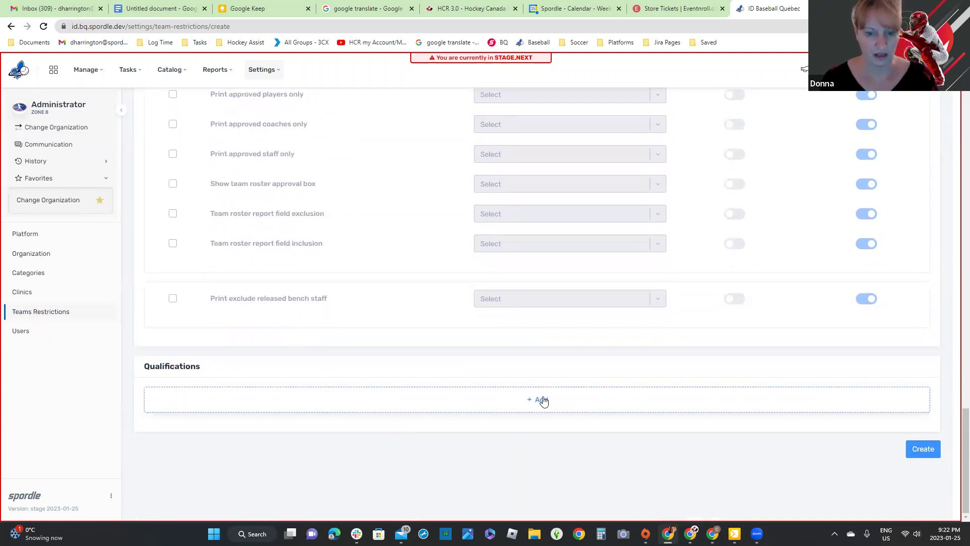
Step: Add a qualification row with Position set to Player
left_click(541, 399)
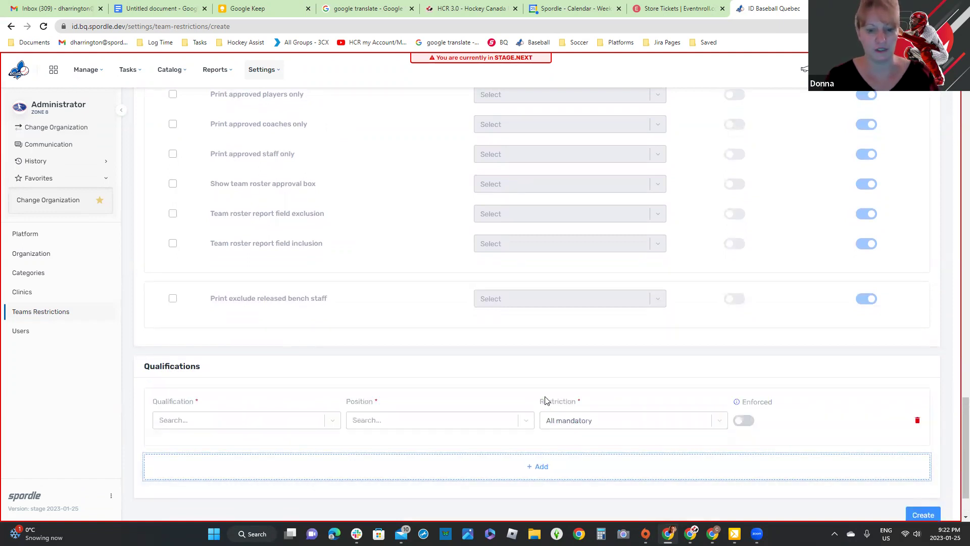
left_click(335, 423)
left_click(406, 420)
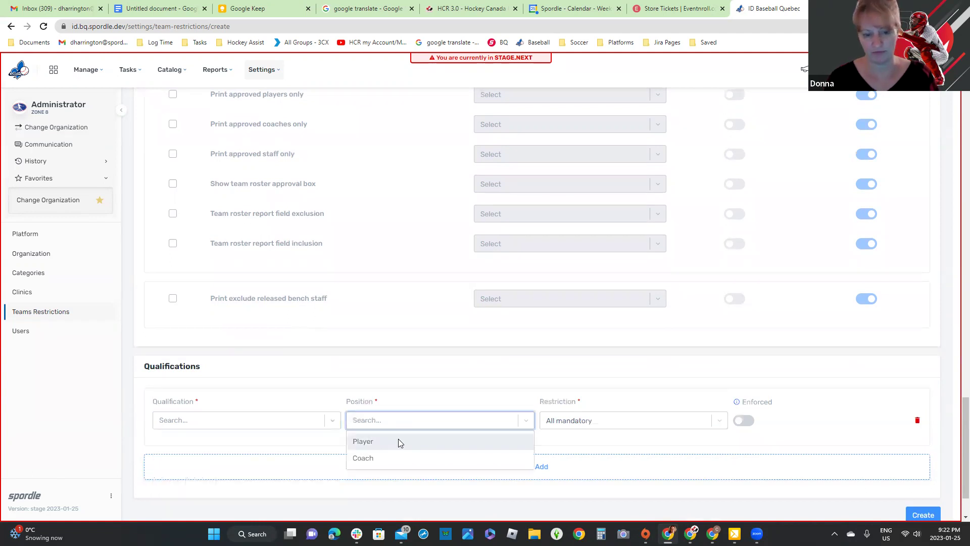
left_click(399, 442)
Step: Select the Umpire Niveau 2 and Niveau 1 qualifications for the row
left_click(305, 420)
type("res")
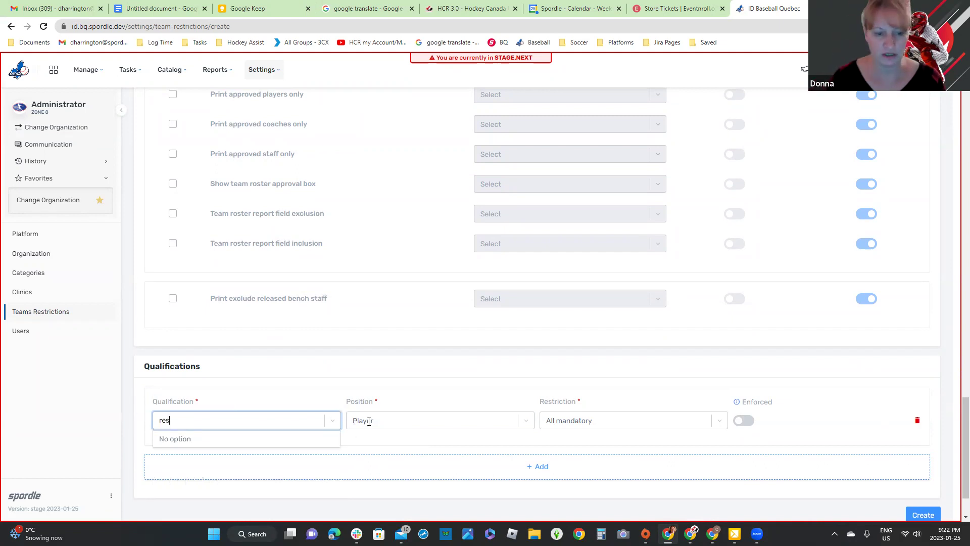
left_click(332, 424)
left_click(331, 424)
key("BackSpace")
key("BackSpace")
key("BackSpace")
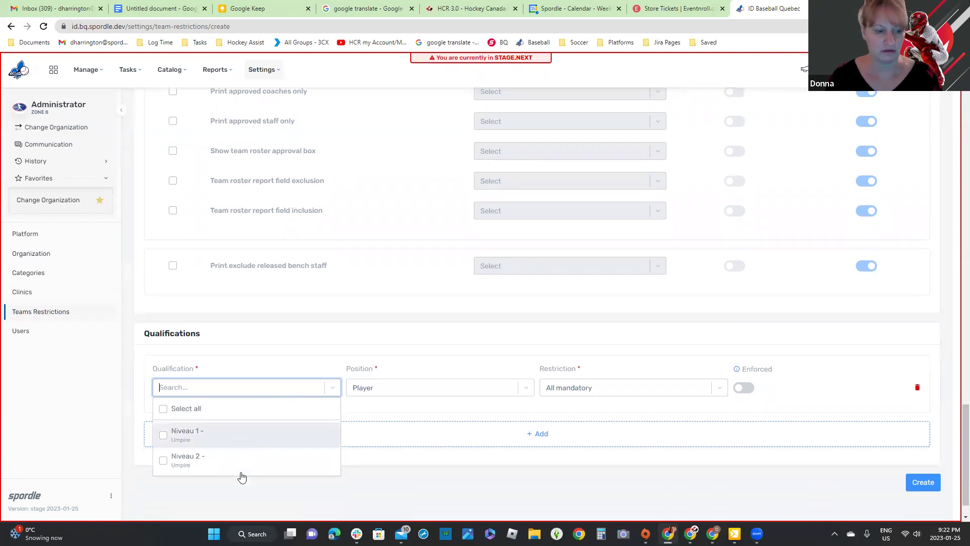
scroll(208, 462, "down", 1)
left_click(170, 445)
left_click(446, 394)
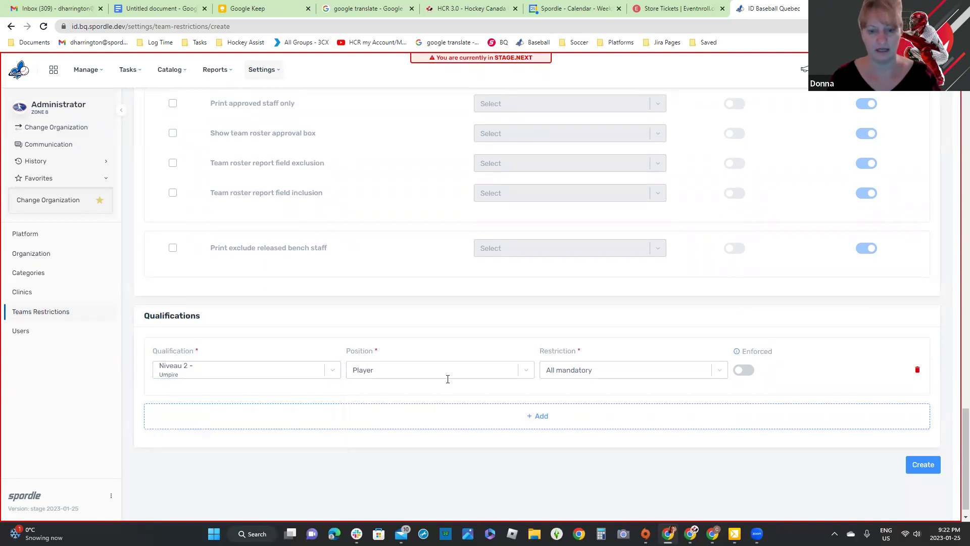
left_click(576, 373)
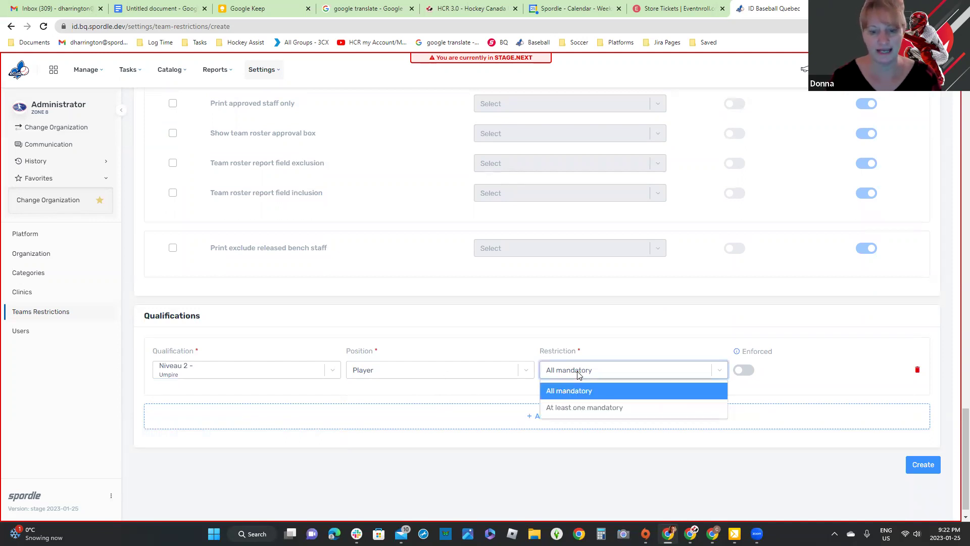
left_click(334, 374)
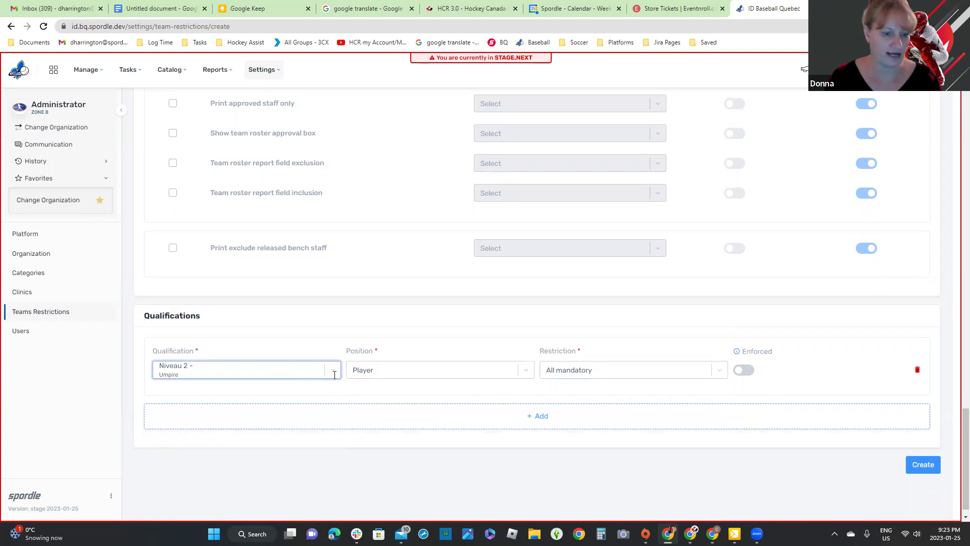
left_click(334, 374)
left_click(170, 443)
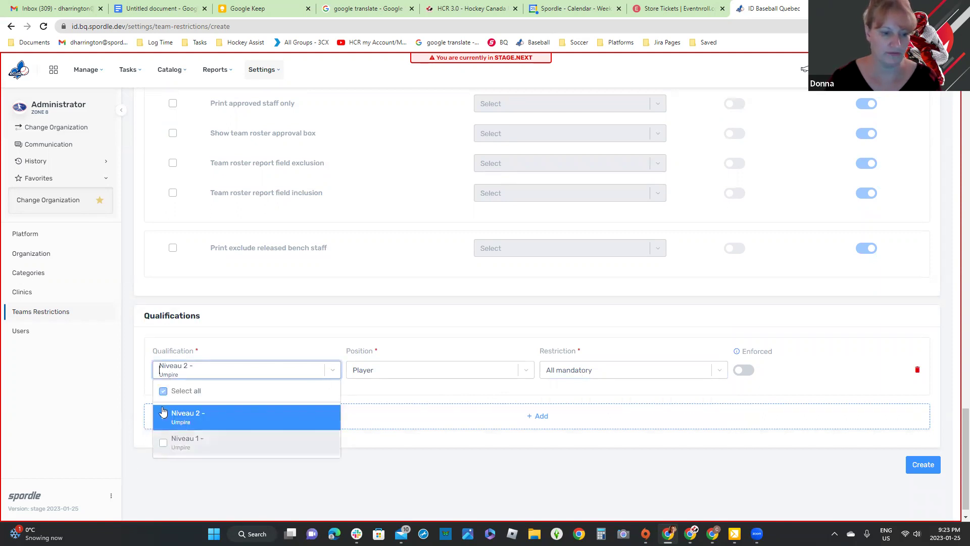
left_click(210, 344)
Step: Keep the rule as All mandatory with Enforced left off
left_click(718, 375)
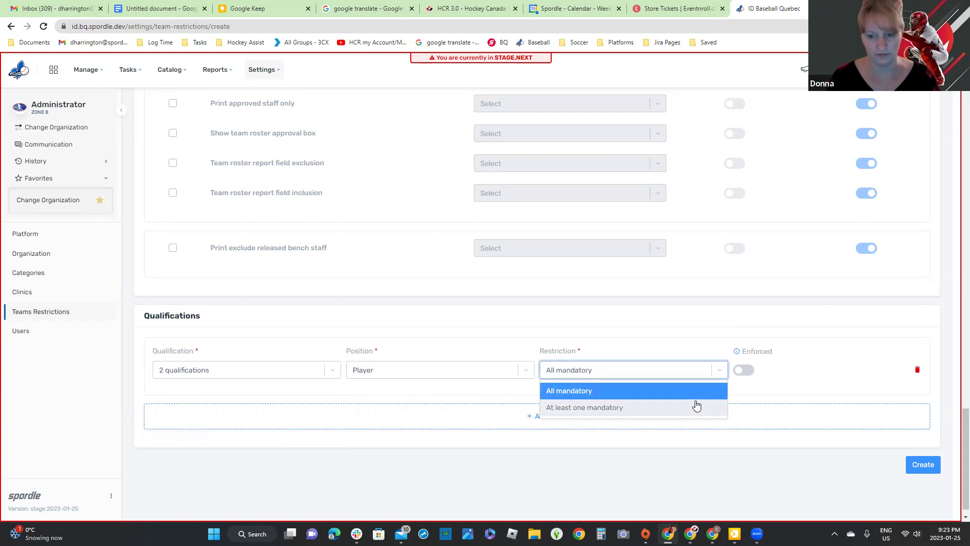
left_click(794, 392)
left_click(747, 374)
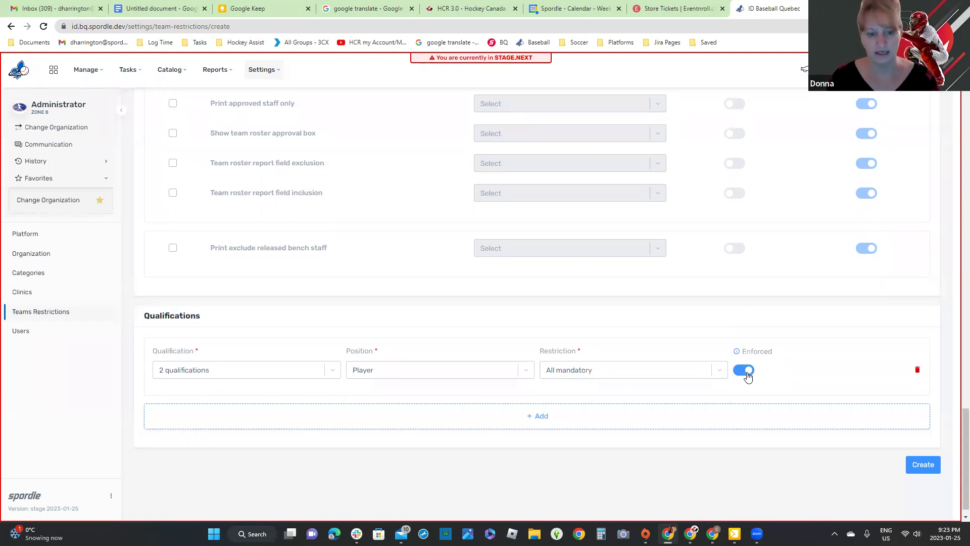
left_click(747, 376)
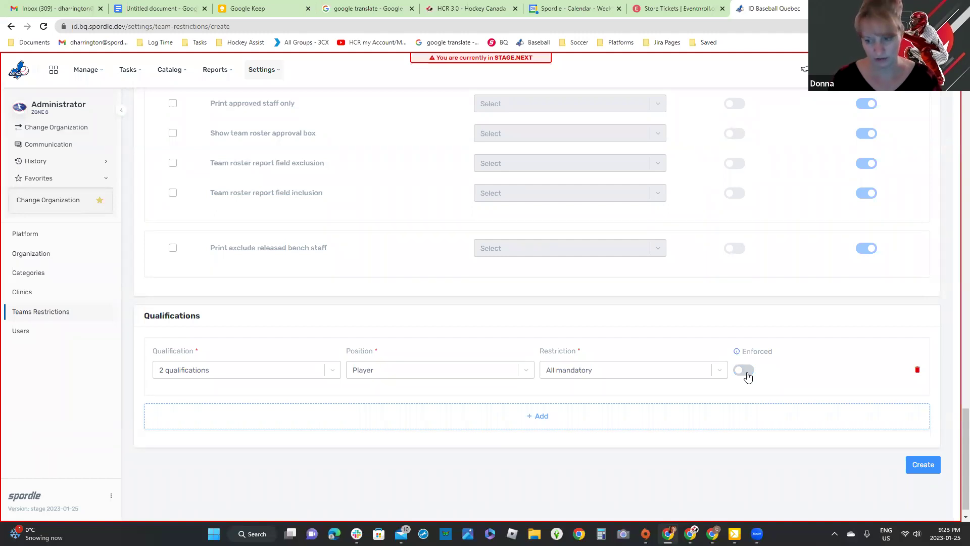
Step: Add two more qualification rows and set the second row's position to Player
double_click(546, 417)
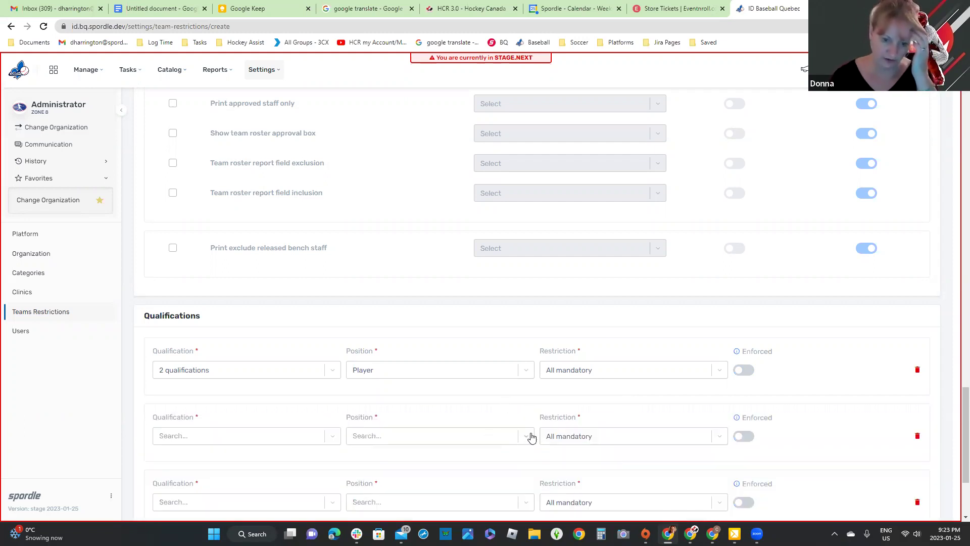
left_click(528, 437)
key("Return")
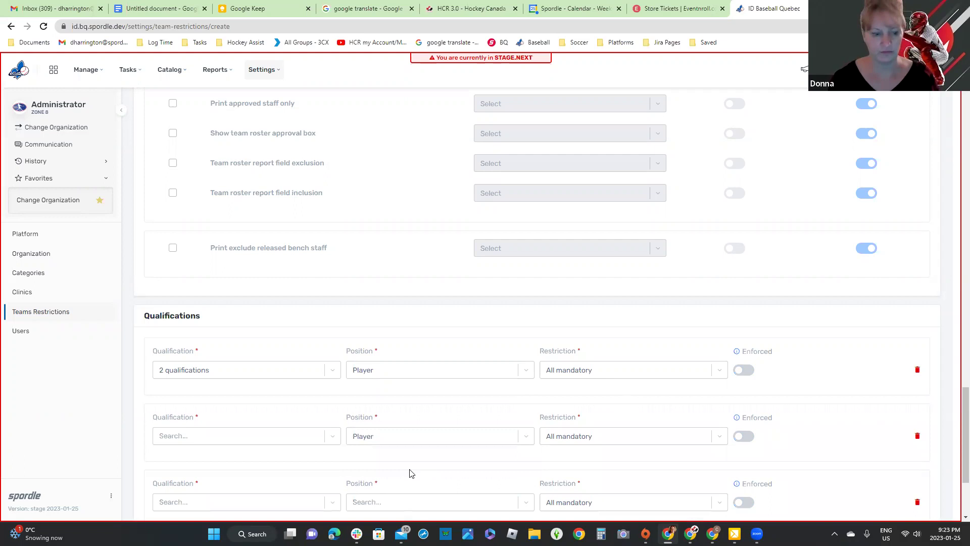
Step: Go to Manage > Teams for ZONE 8
scroll(422, 475, "down", 3)
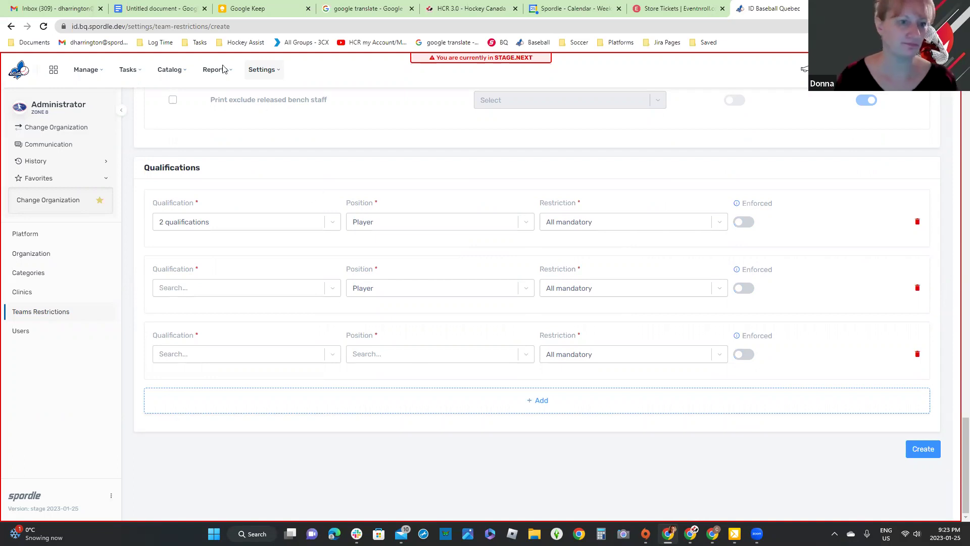
left_click(90, 73)
left_click(90, 153)
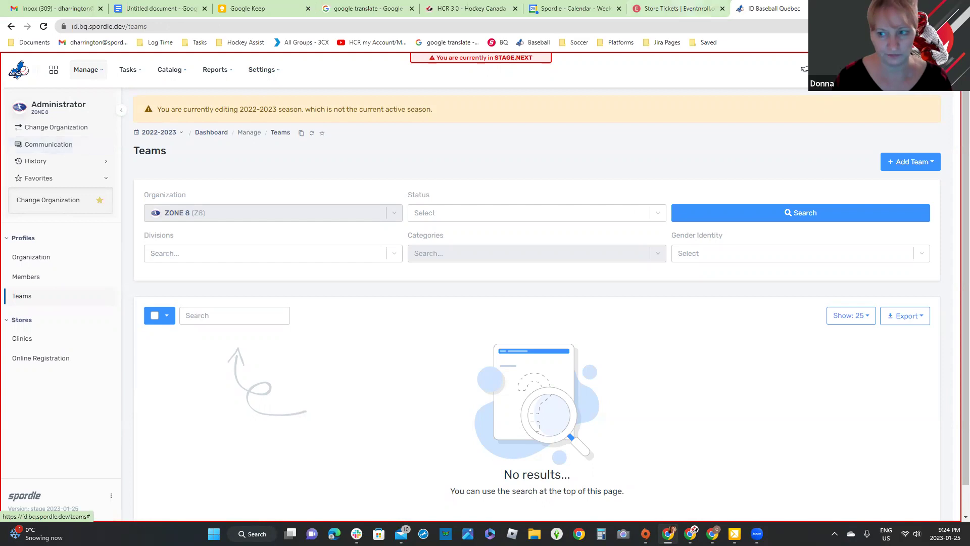
Step: Create a single team named 'Test Team' with short name 'TT'
left_click(905, 171)
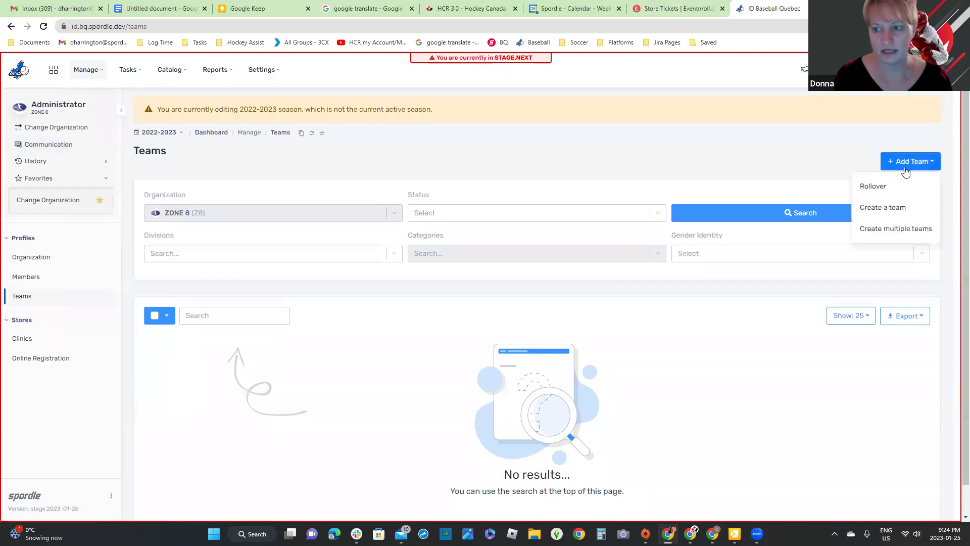
left_click(895, 209)
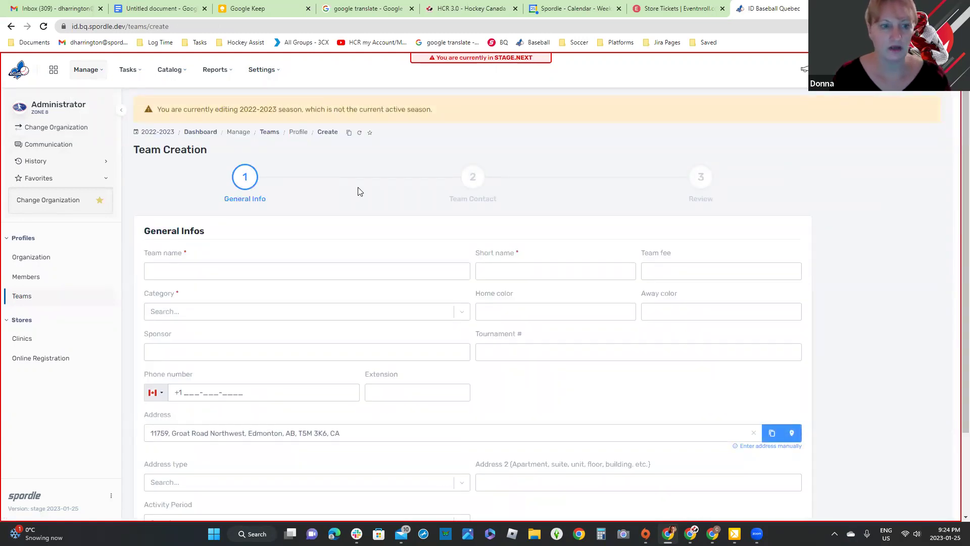
scroll(358, 205, "down", 1)
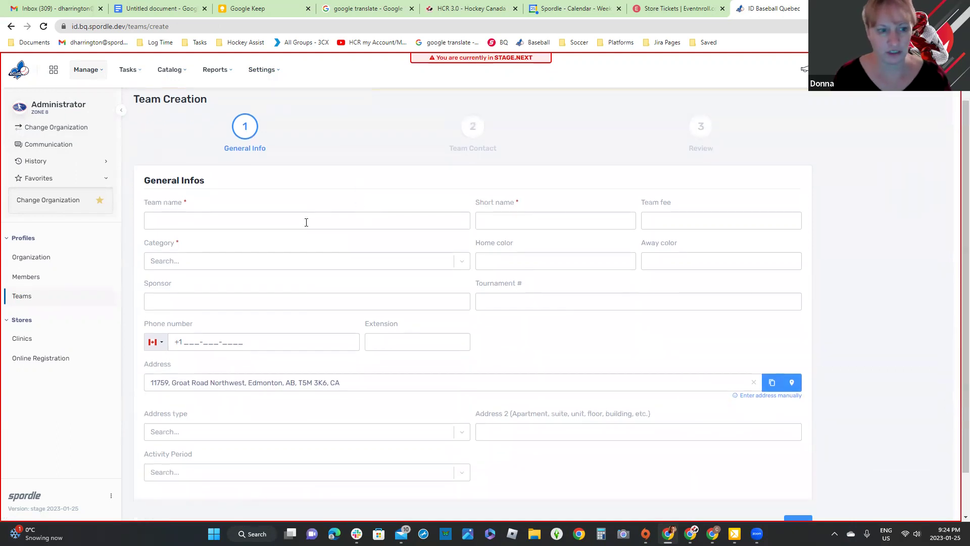
left_click(306, 223)
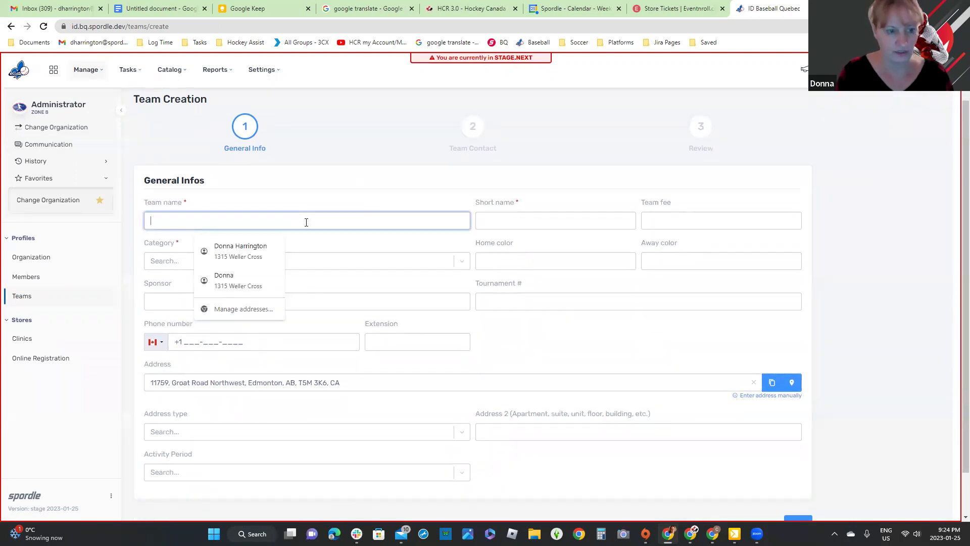
type("Test ")
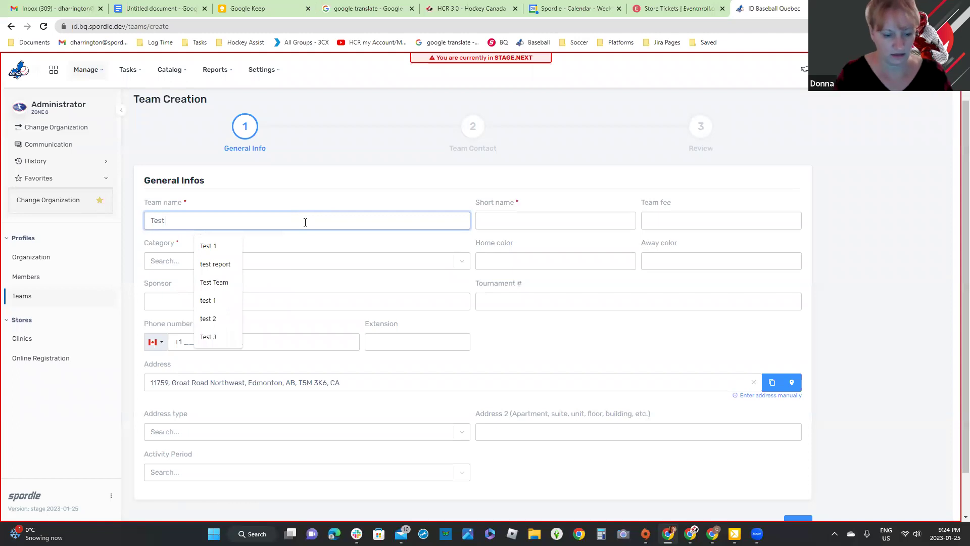
type("Team")
left_click(547, 217)
type("TT")
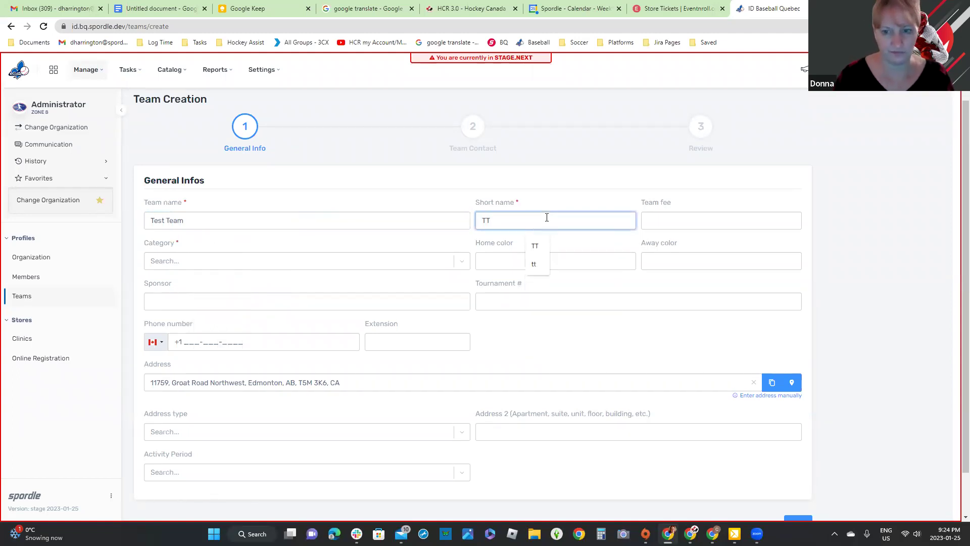
left_click(731, 213)
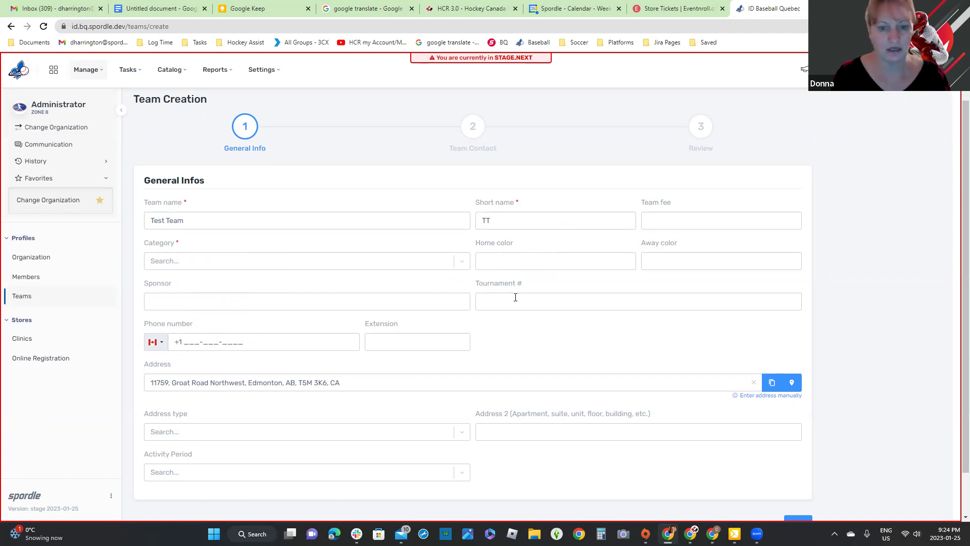
Step: Set the team category to Senior - AAA and address type to Main address
left_click(336, 261)
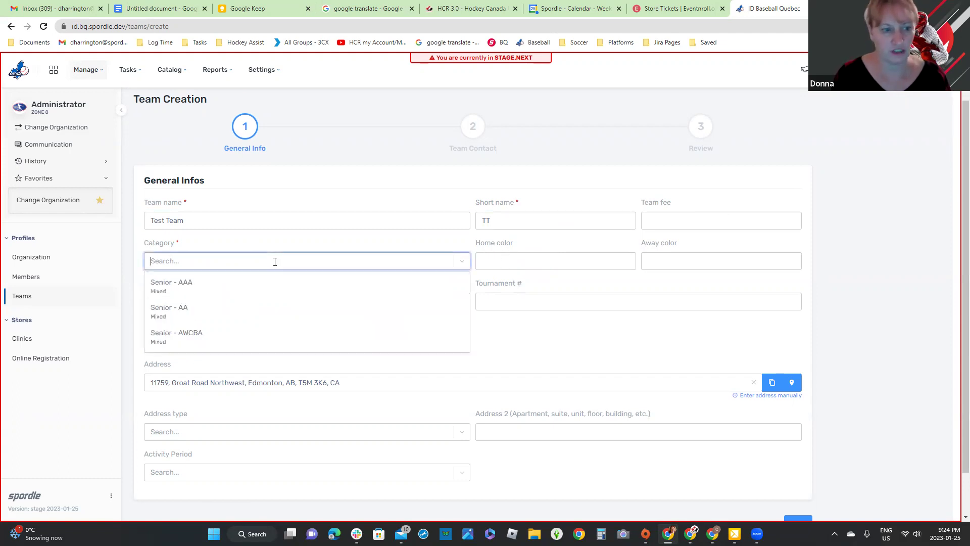
left_click(210, 282)
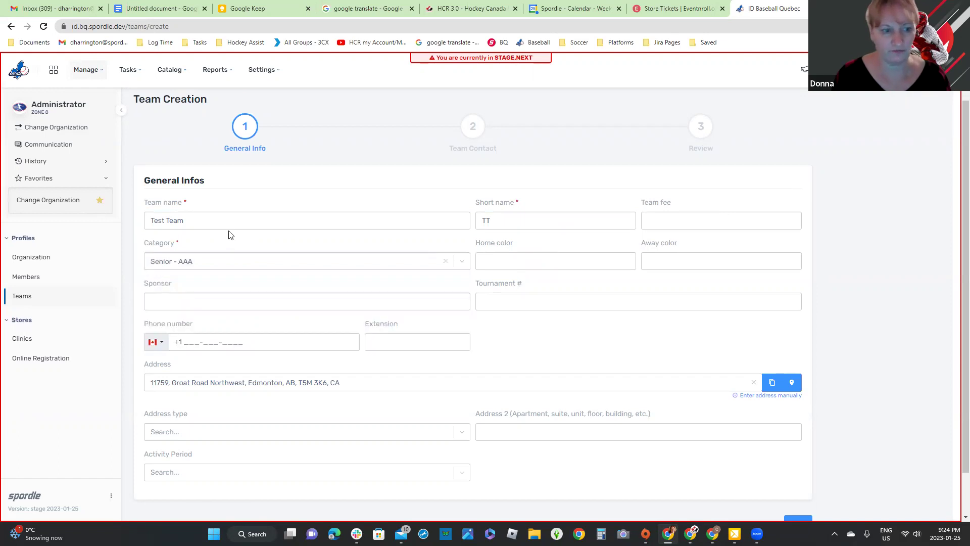
left_click(203, 337)
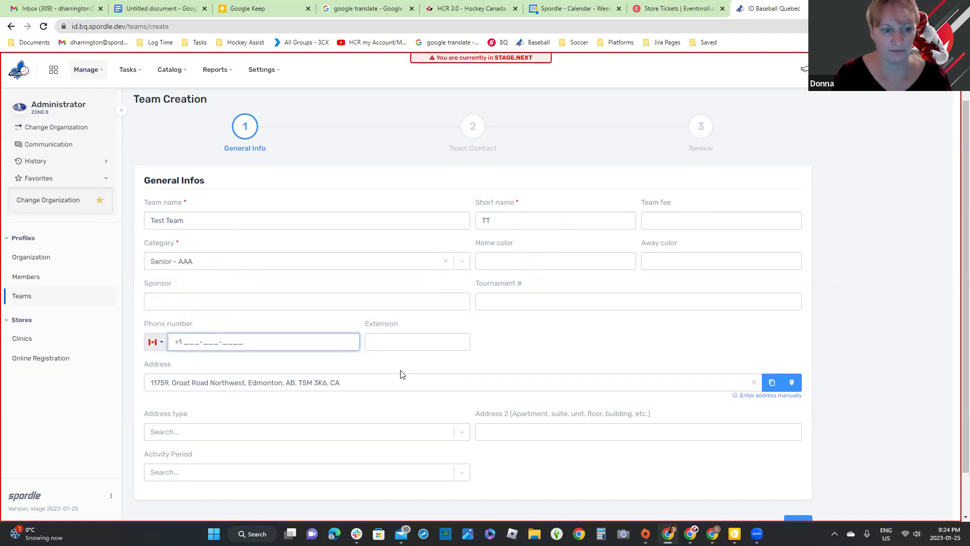
scroll(247, 396, "down", 1)
left_click(226, 424)
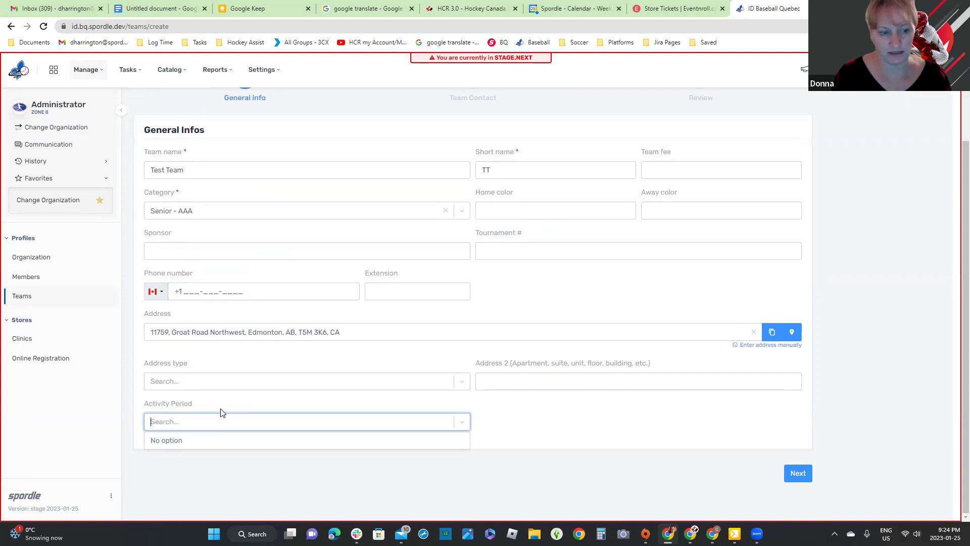
left_click(212, 381)
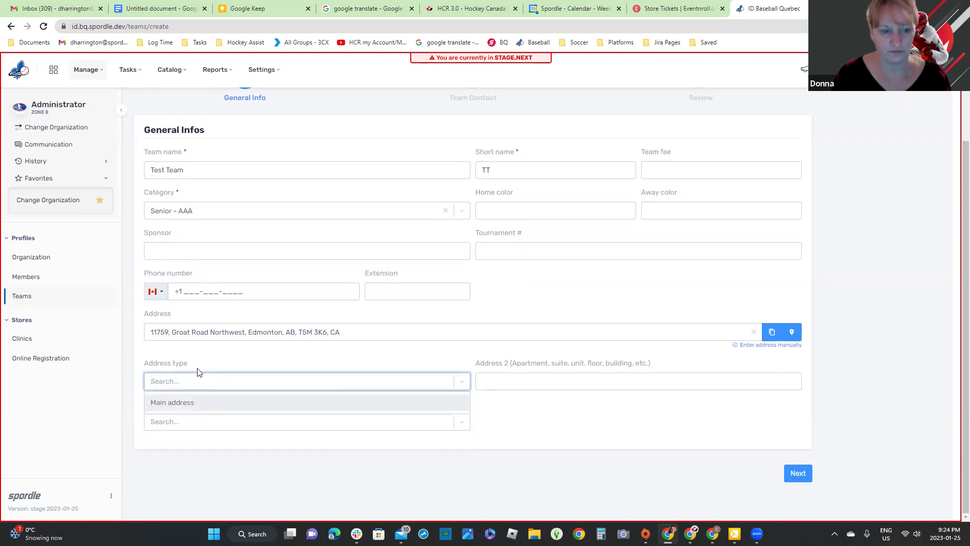
left_click(190, 404)
left_click(229, 422)
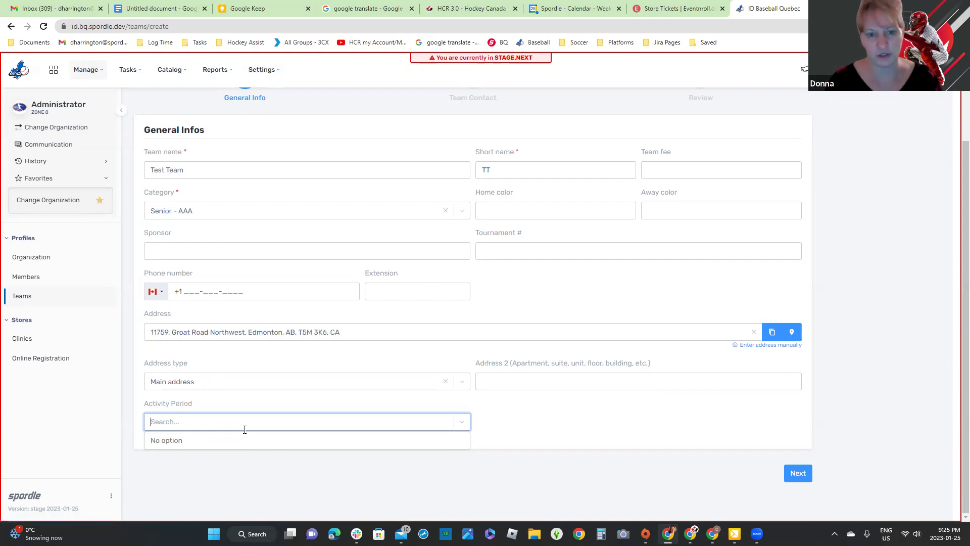
left_click(246, 400)
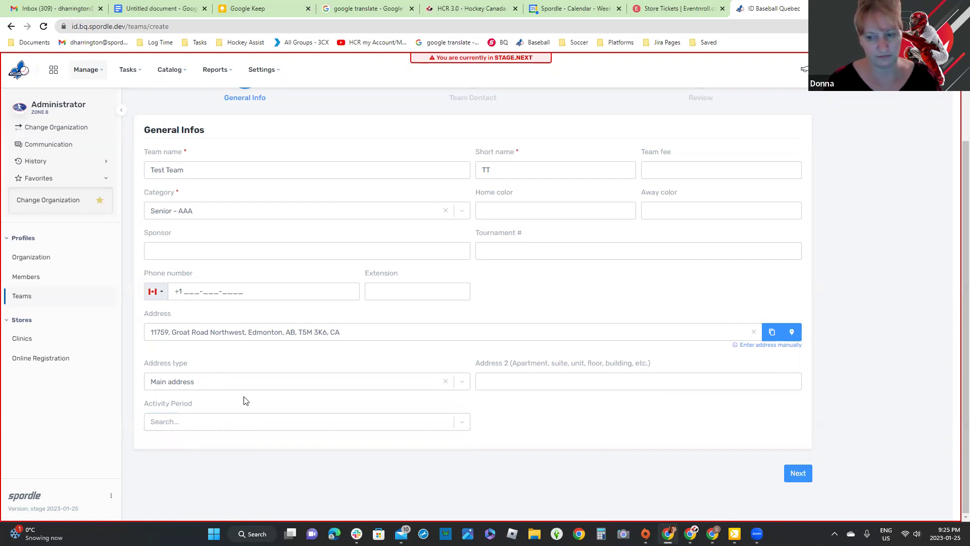
Step: Skip the team contact, create TEST TEAM from the review page, and return to Teams
left_click(799, 475)
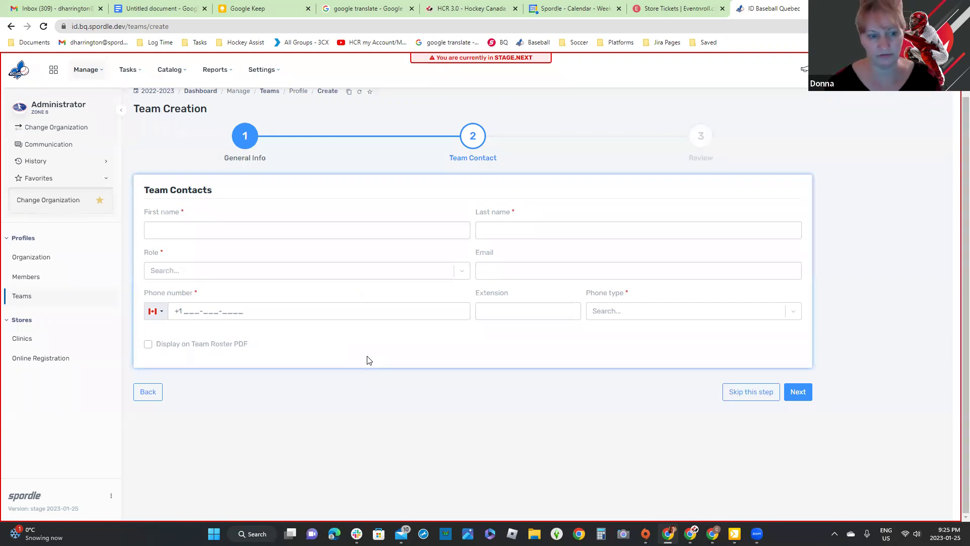
left_click(739, 395)
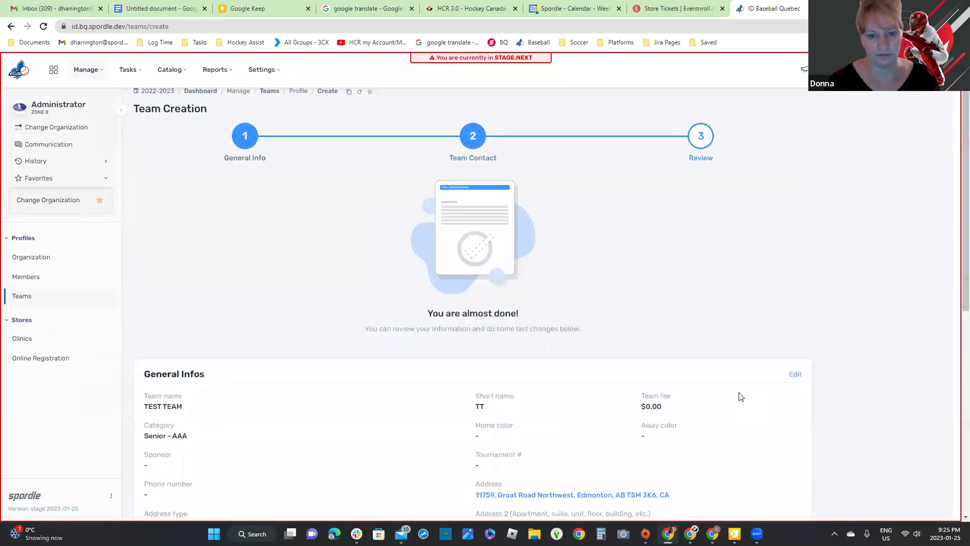
scroll(740, 396, "down", 3)
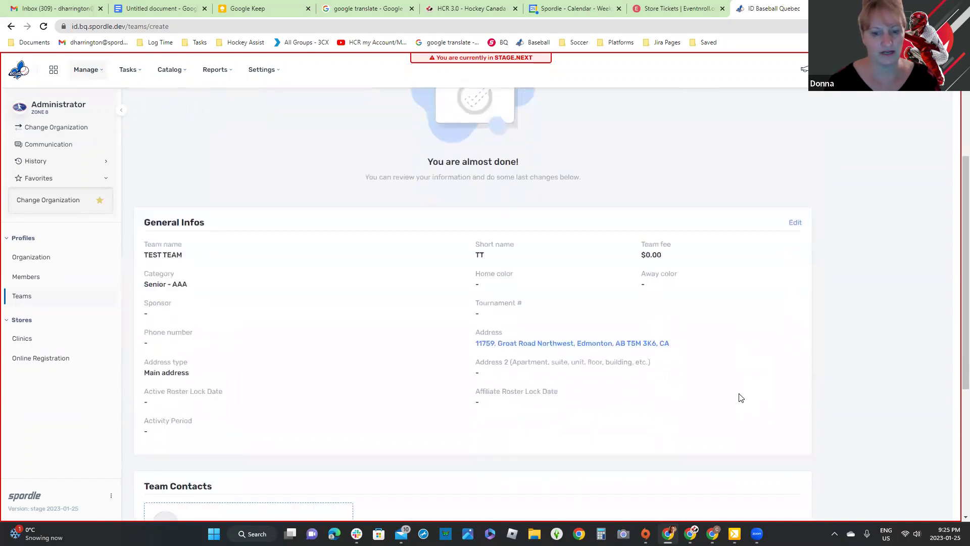
scroll(795, 352, "down", 4)
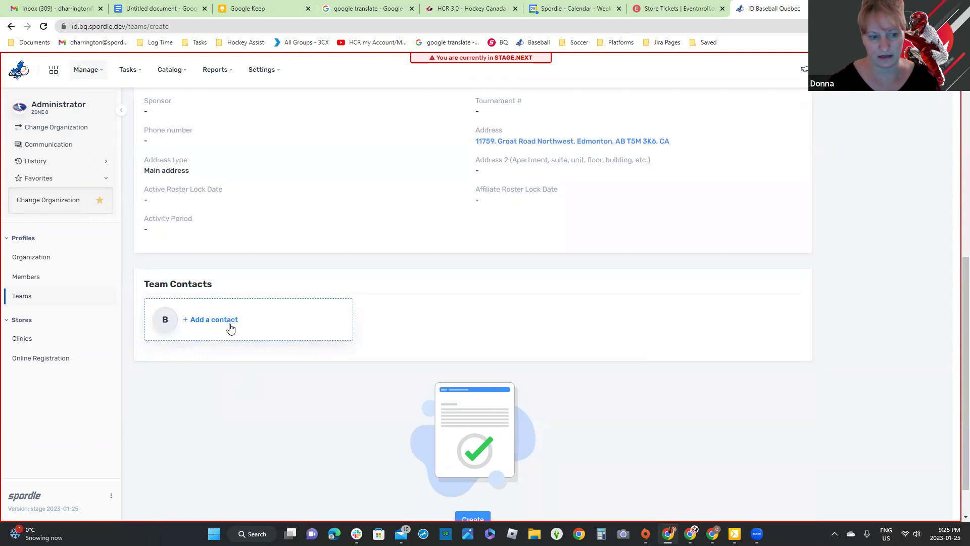
scroll(713, 372, "down", 1)
left_click(474, 471)
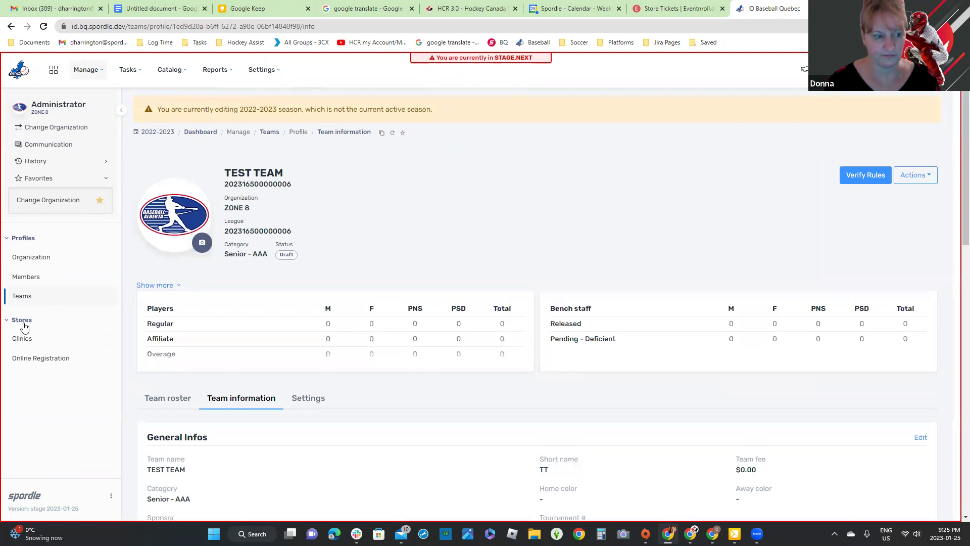
left_click(21, 297)
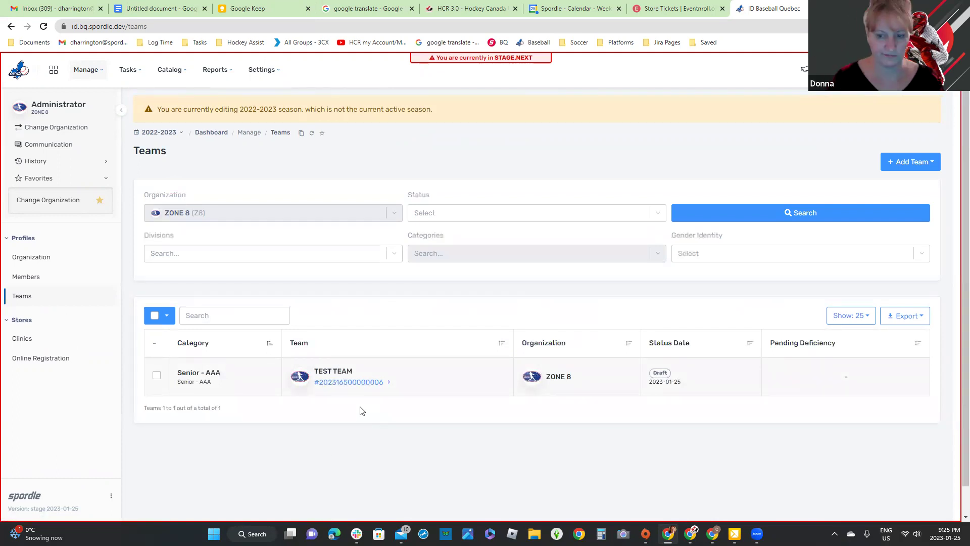
Step: Start a multiple-team batch and name its first team 'Test Team 2'
left_click(928, 169)
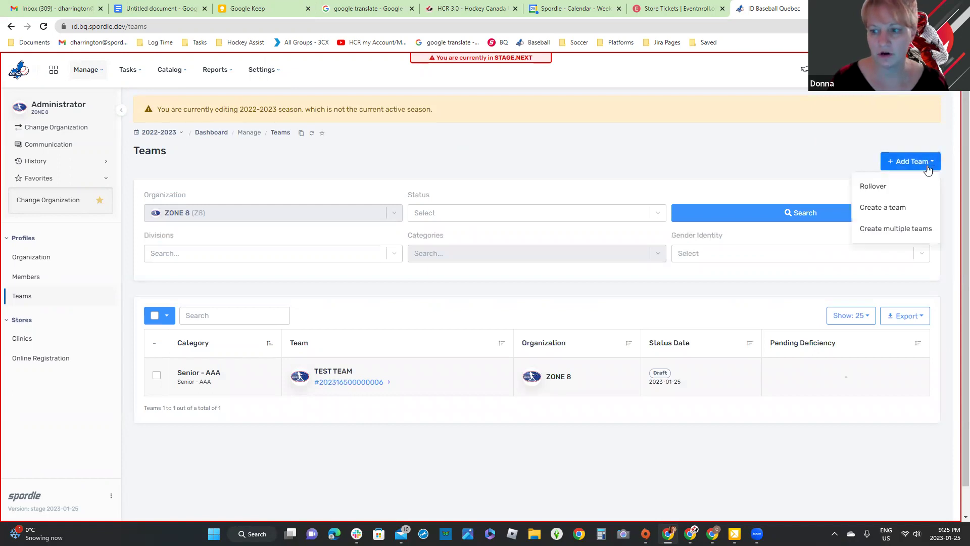
left_click(912, 231)
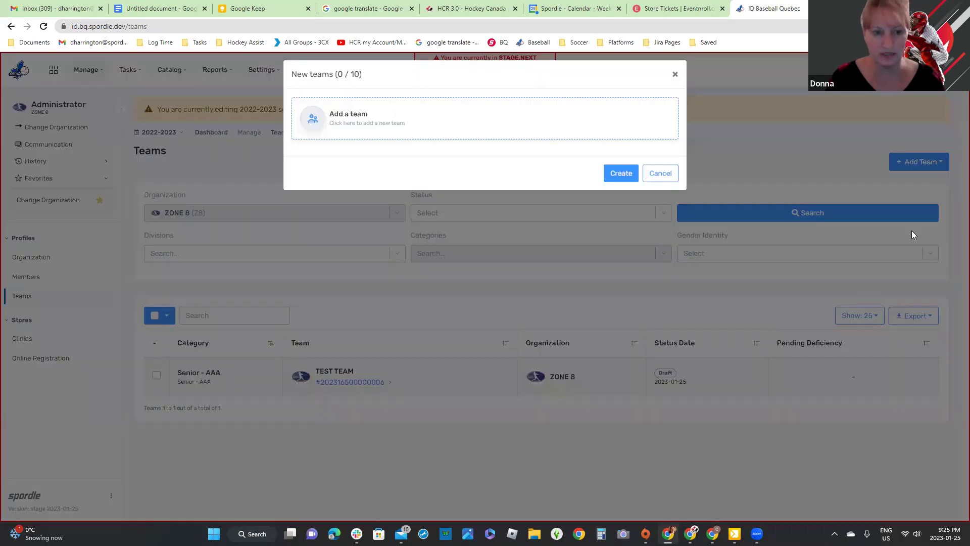
left_click(351, 123)
left_click(362, 168)
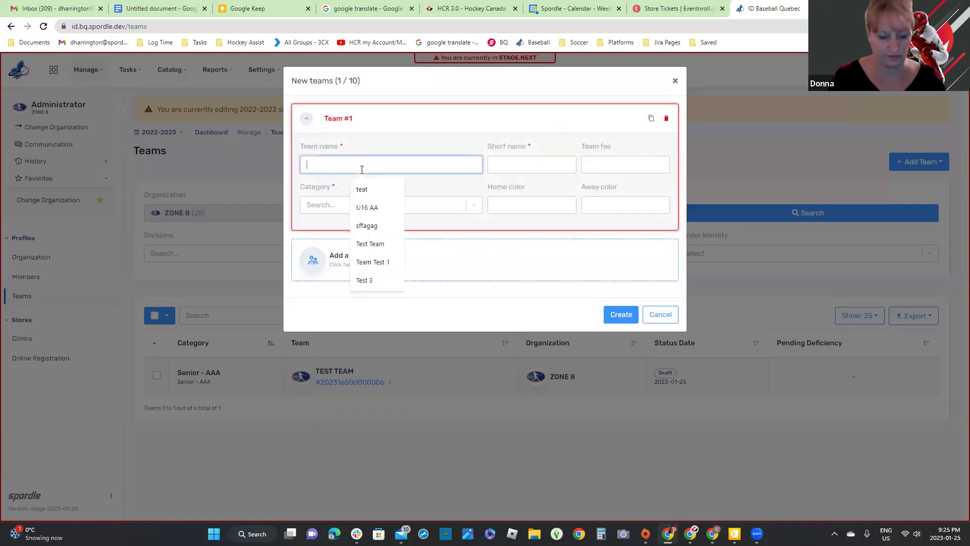
type("Tedst")
key("BackSpace")
key("BackSpace")
key("BackSpace")
type("st Team 2")
Step: Give Test Team 2 the short name TT2 and category Senior - AA
left_click(532, 167)
type("TT@")
key("BackSpace")
type("2")
left_click(416, 205)
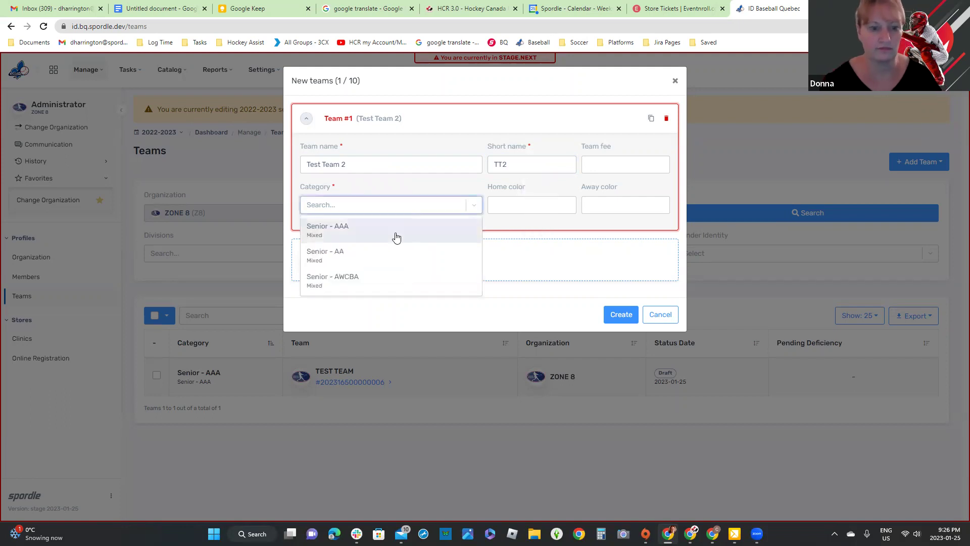
left_click(354, 260)
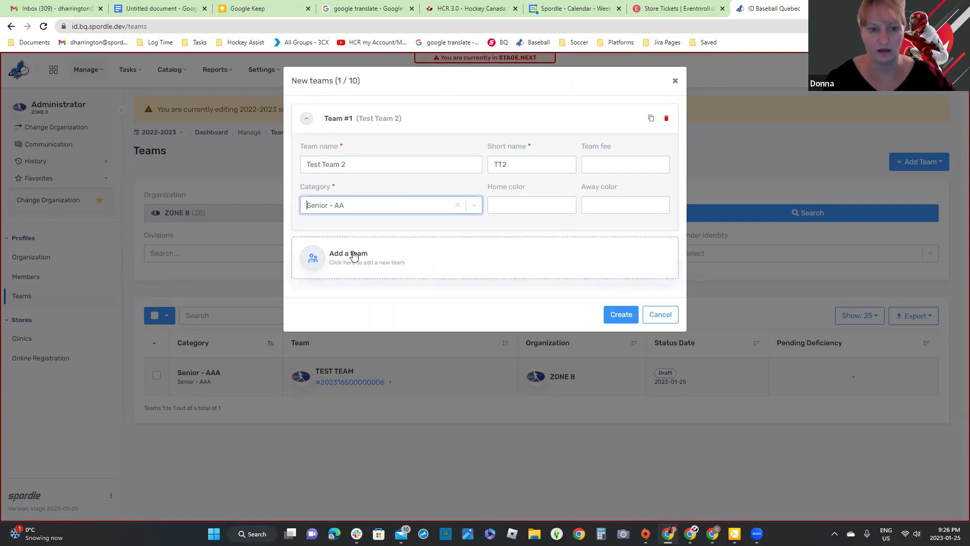
Step: Duplicate the first team as 'Test Team 3' with short name TT3
left_click(651, 120)
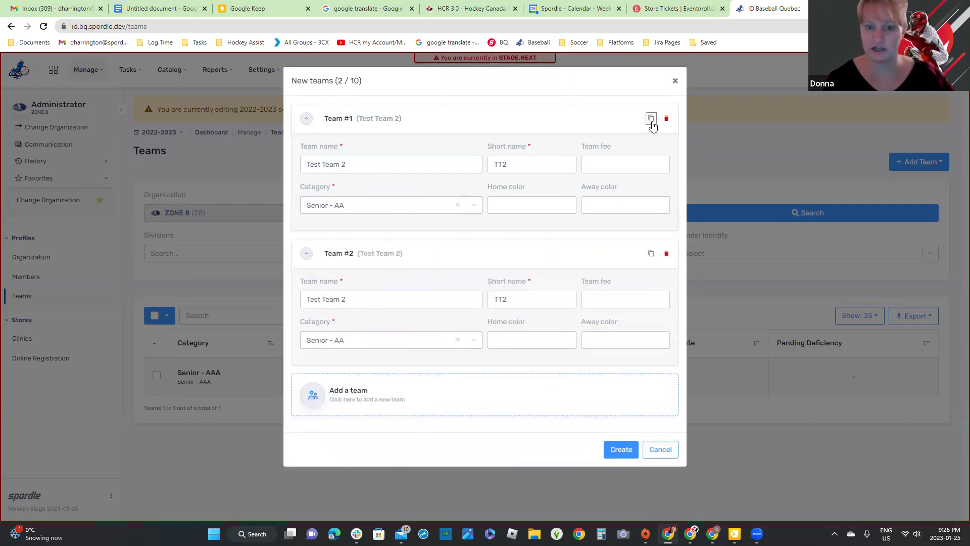
left_click(539, 298)
key("BackSpace")
type("3")
left_click(392, 297)
key("BackSpace")
type("3")
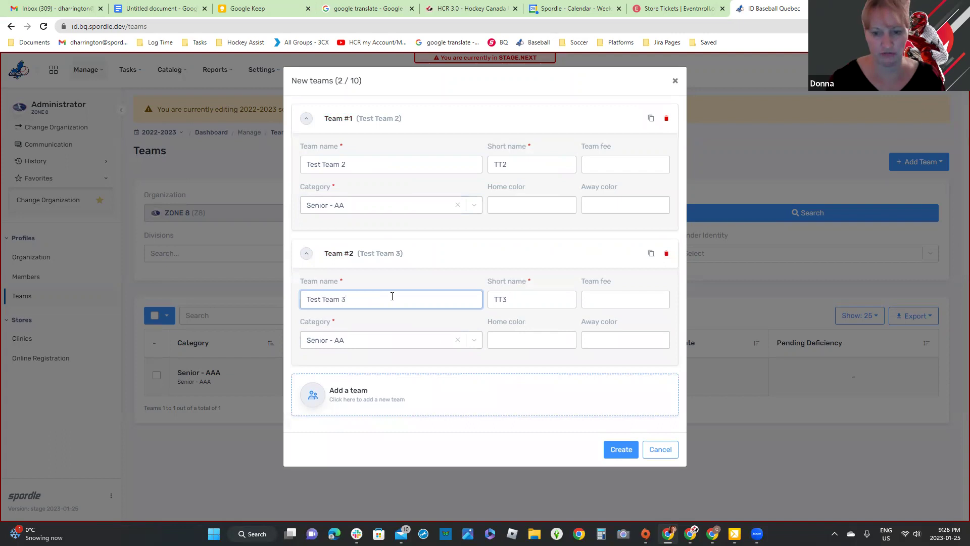
Step: Add a third team 'Test team 5', short name TT=5, category Senior - AWCBA
left_click(356, 389)
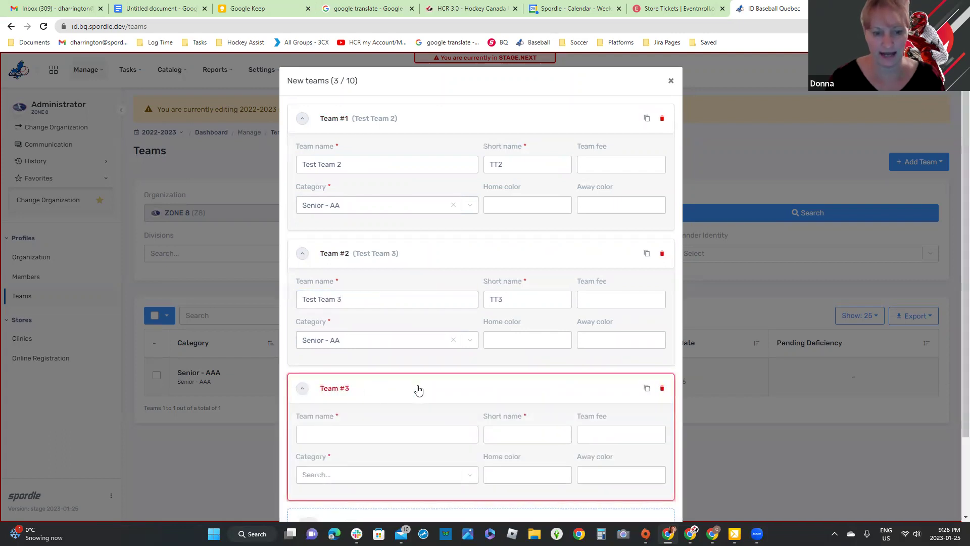
scroll(399, 397, "down", 1)
left_click(372, 377)
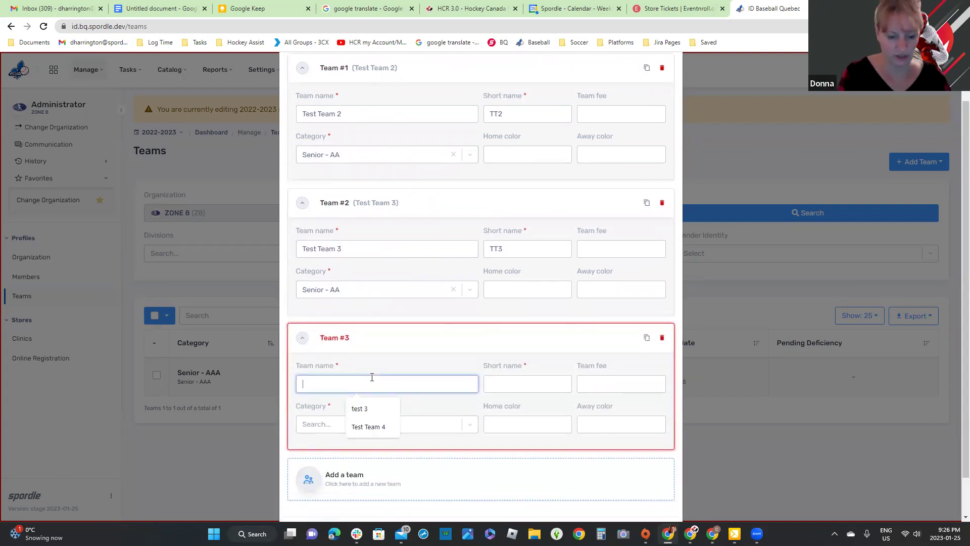
type("Test team 5")
left_click(540, 381)
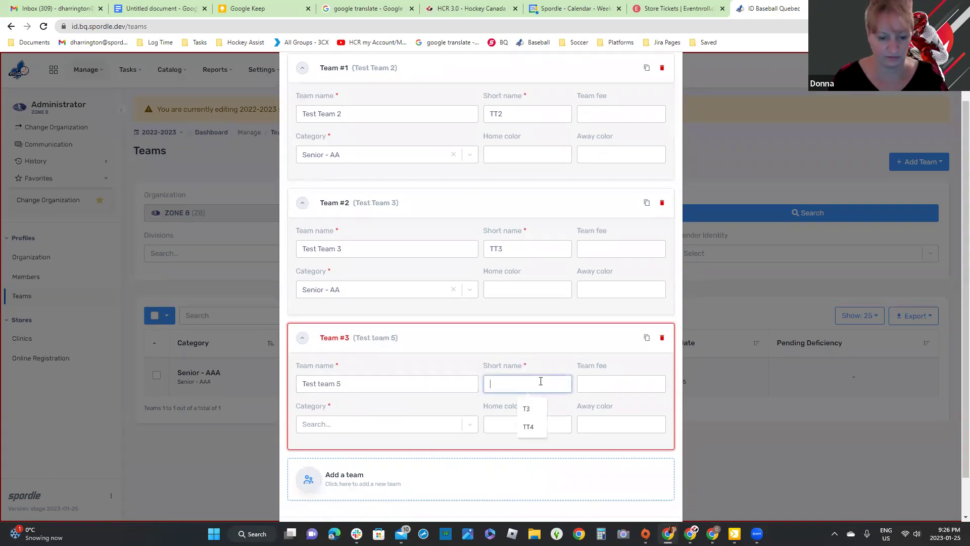
type("TT%")
key("BackSpace")
type("=5")
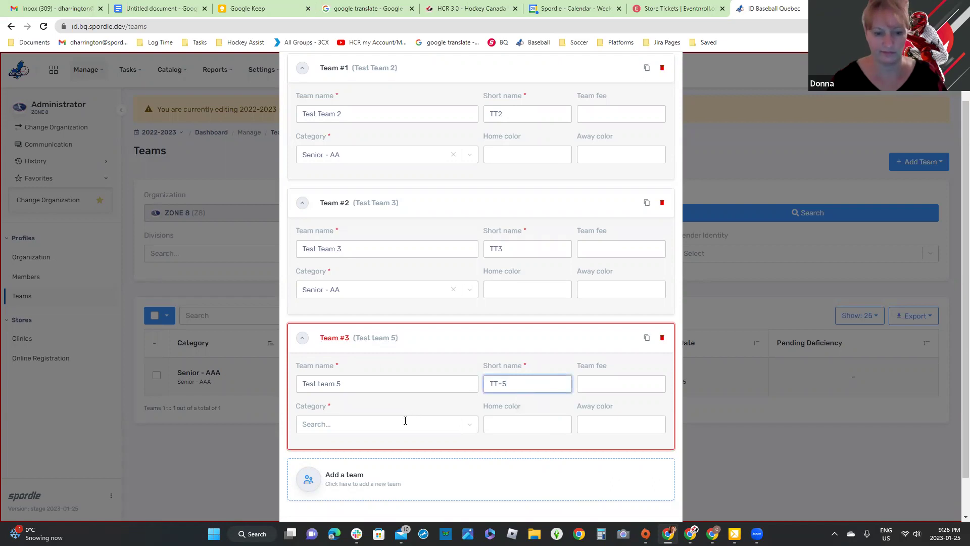
left_click(405, 424)
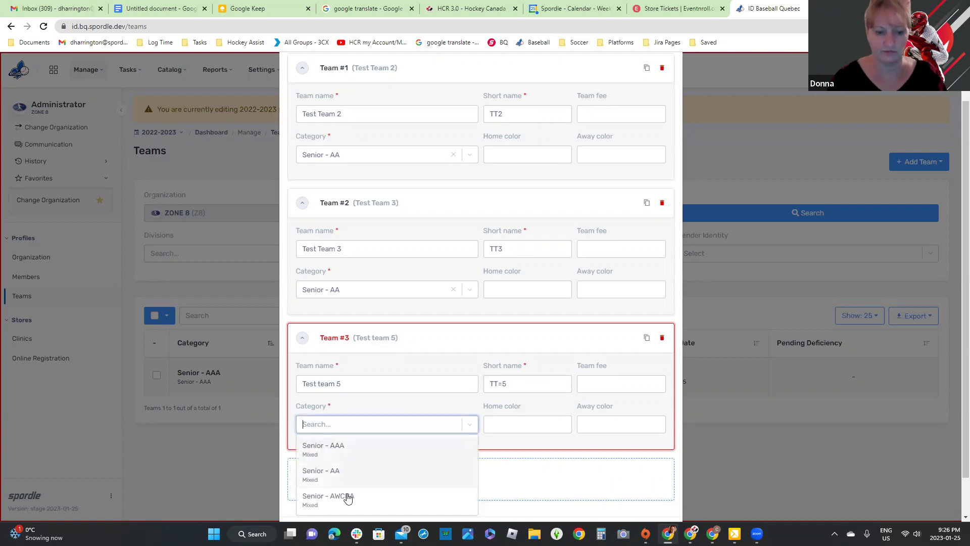
left_click(368, 498)
Step: Remove the empty fourth entry and create the three teams
left_click(531, 483)
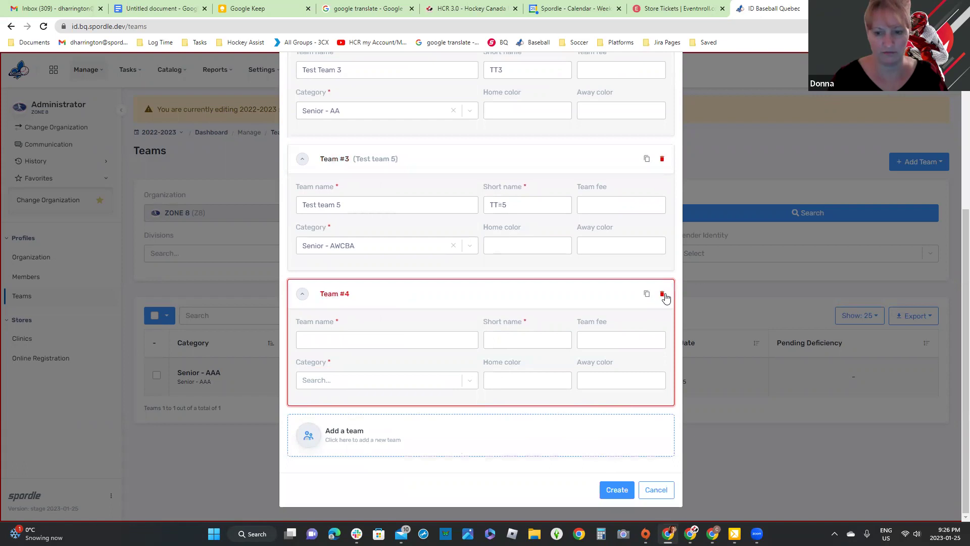
left_click(662, 294)
left_click(617, 490)
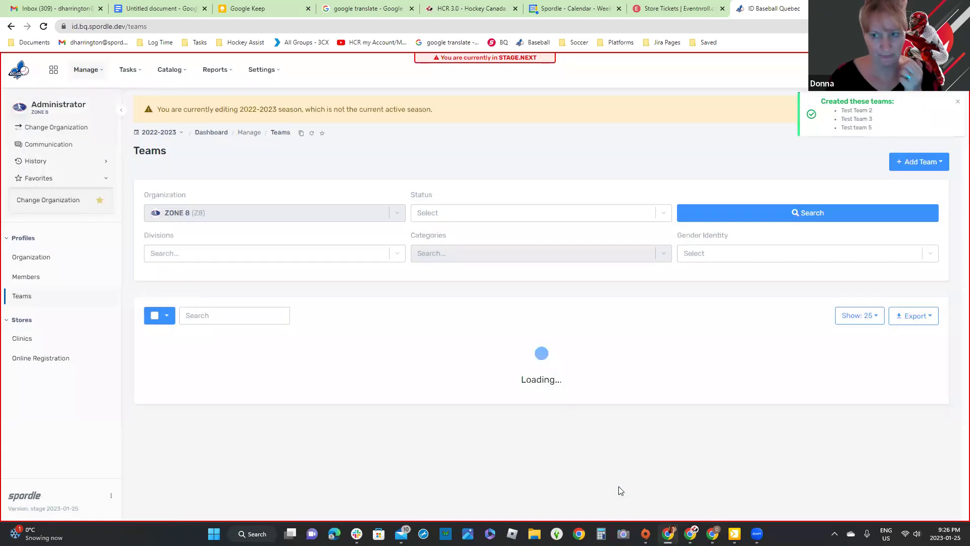
Step: Open the TEST TEAM profile page (Draft, Senior - AAA) from the Teams list side panel
scroll(615, 444, "down", 1)
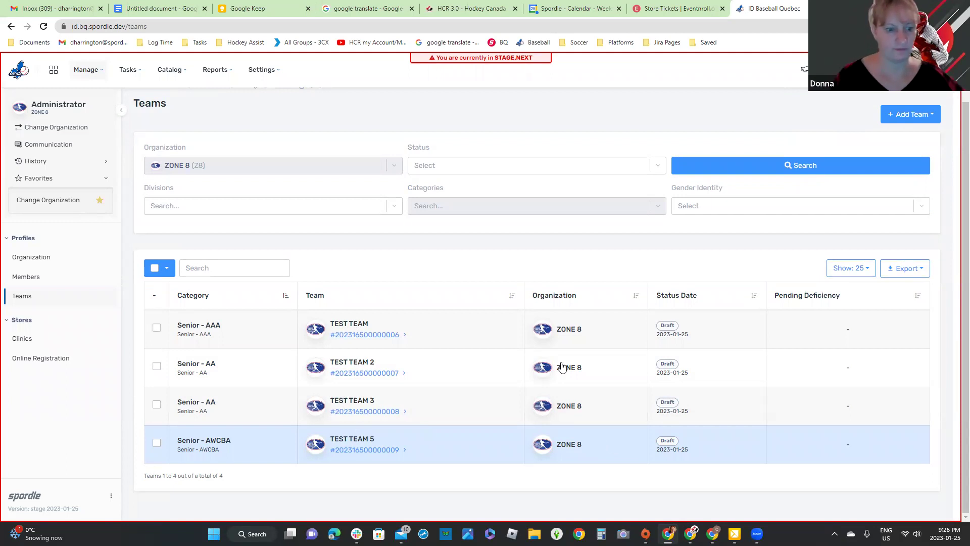
left_click(359, 344)
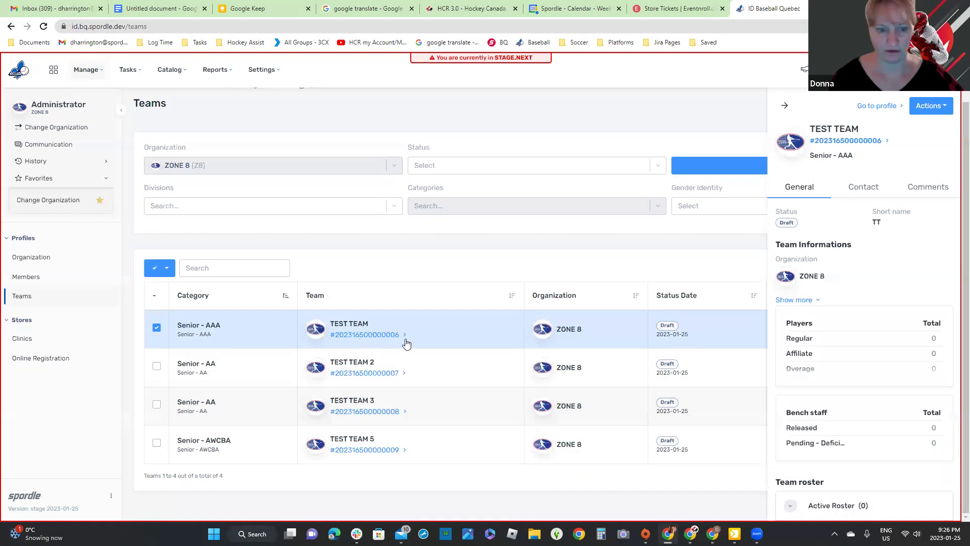
left_click(427, 334)
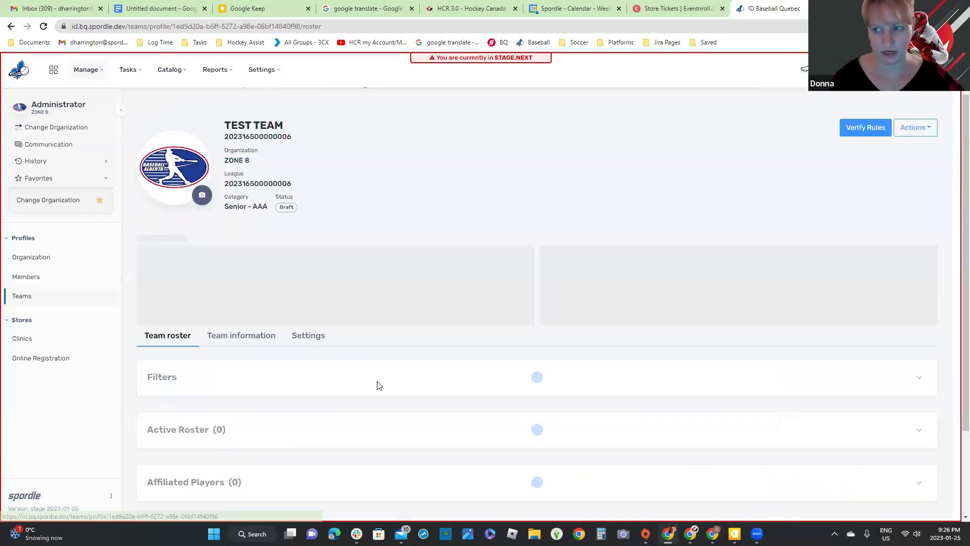
left_click(21, 302)
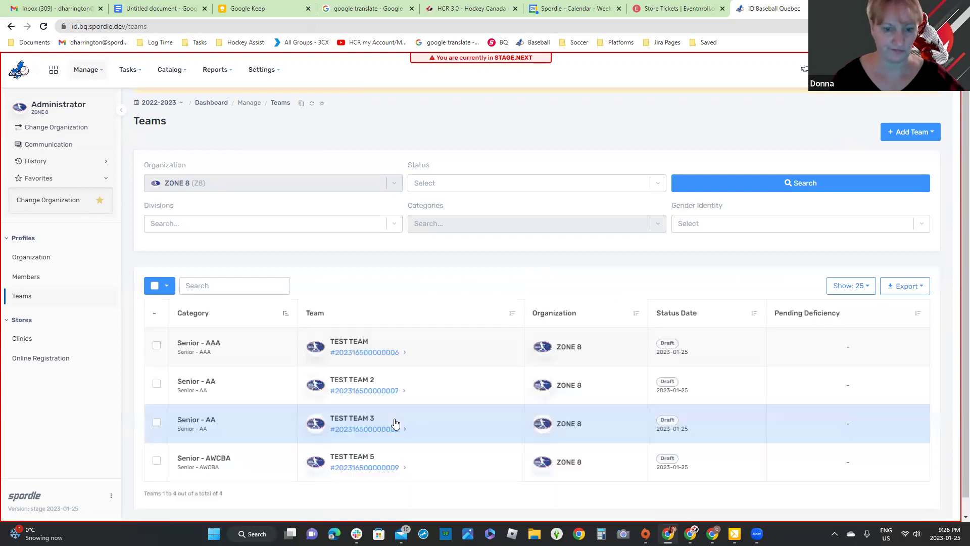
left_click(432, 353)
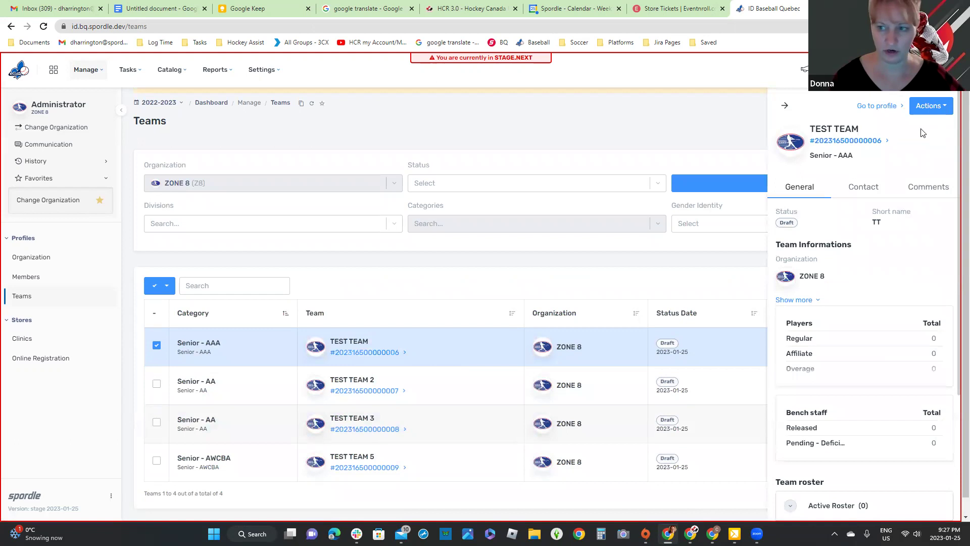
left_click(875, 111)
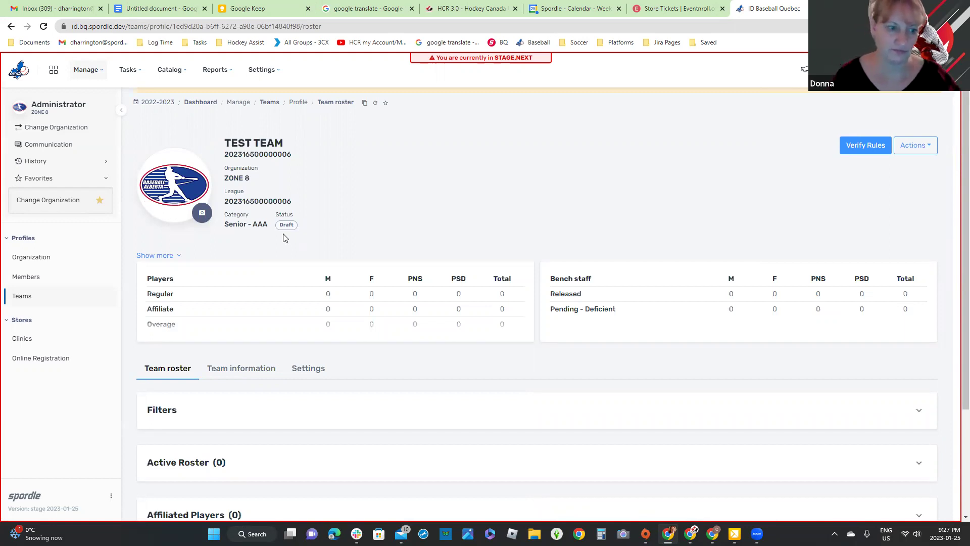
Step: Expand the player-count breakdown and Active Roster, confirming 0 players, officials and released participants
left_click(170, 258)
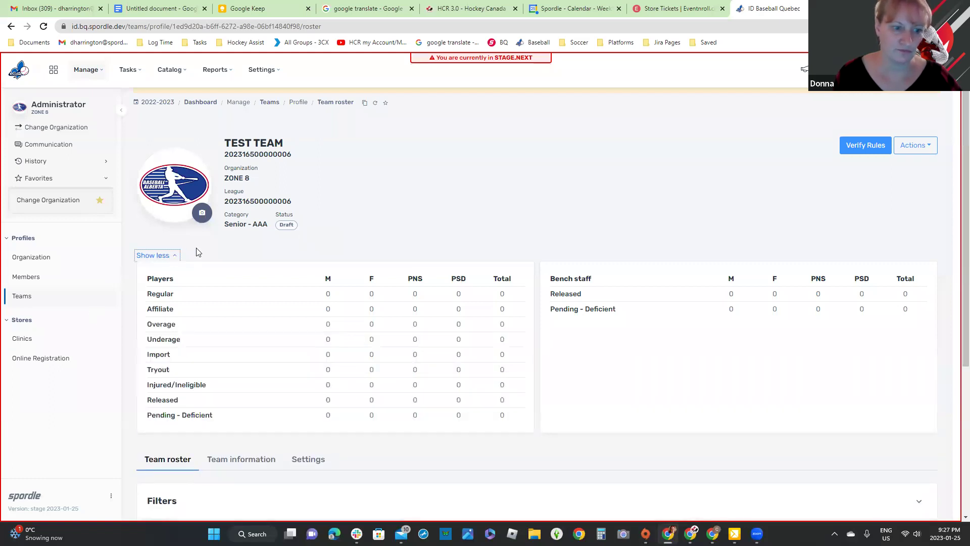
scroll(192, 238, "down", 1)
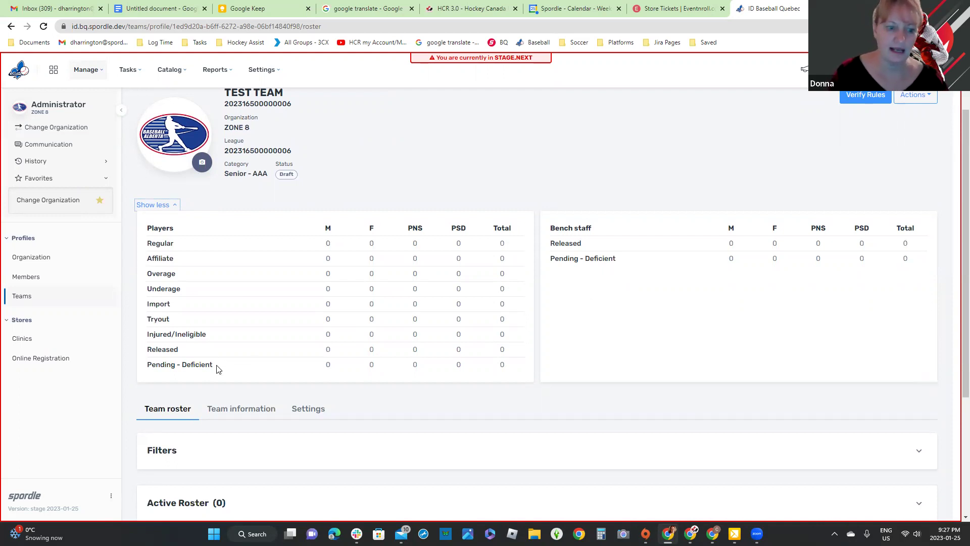
left_click_drag(218, 368, 146, 369)
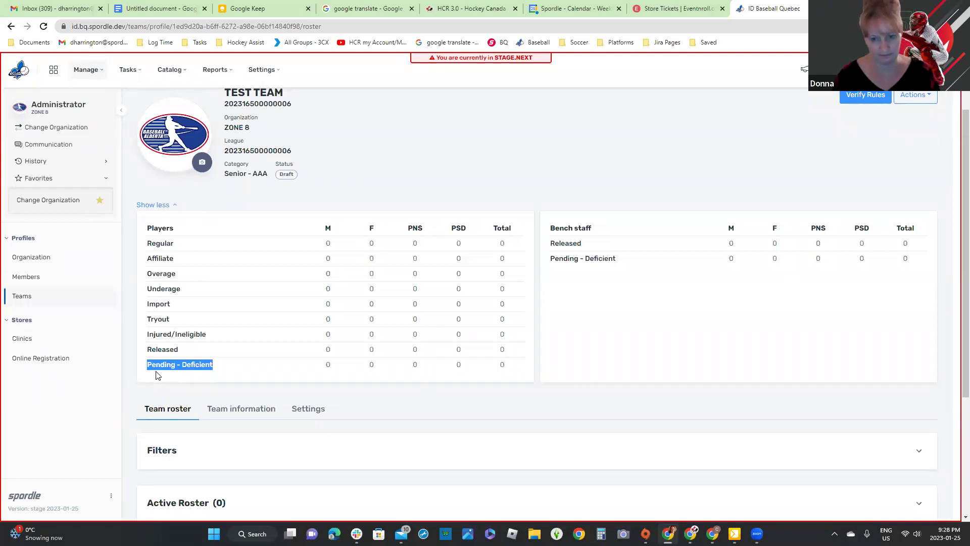
scroll(399, 387, "down", 4)
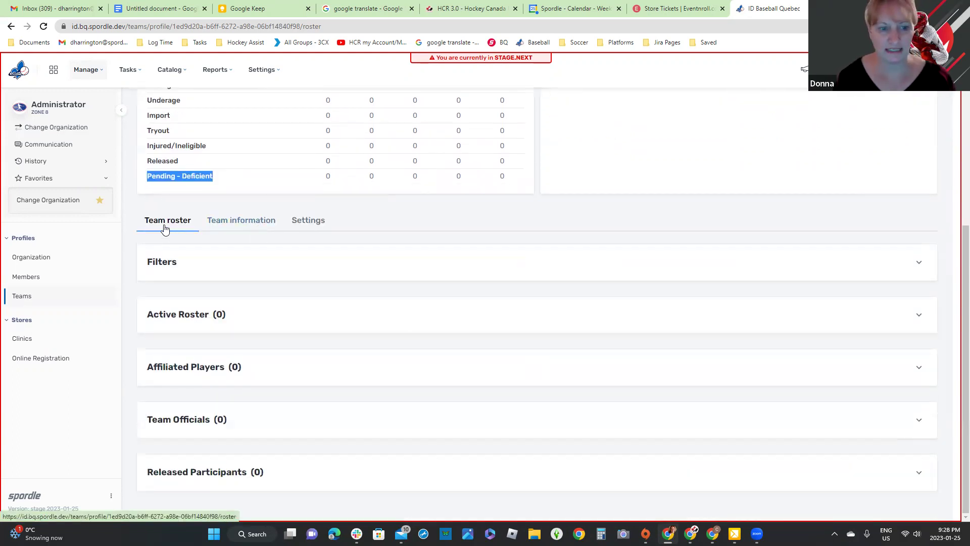
left_click(920, 320)
scroll(934, 339, "down", 1)
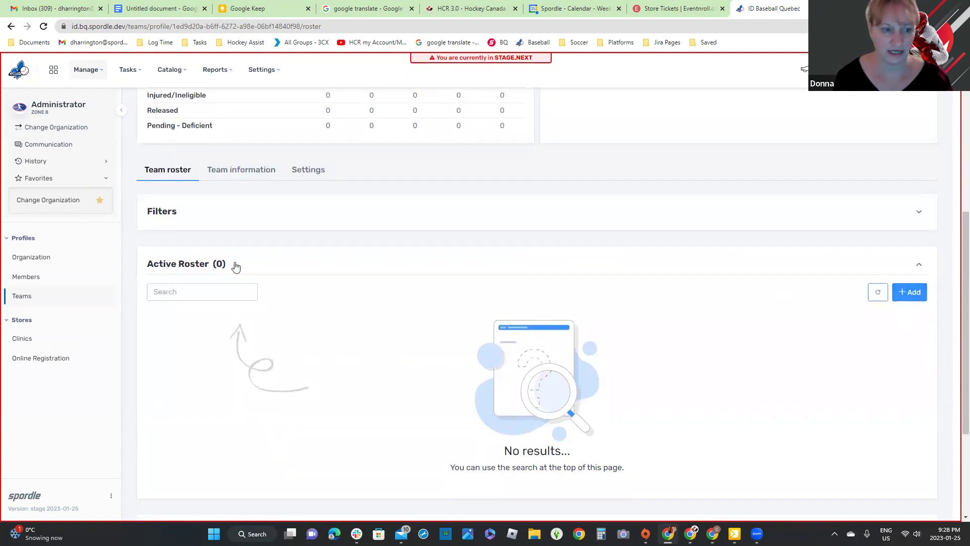
Step: In Add players, try searching by name, by team TEST TEAM, and by date of birth
left_click(911, 292)
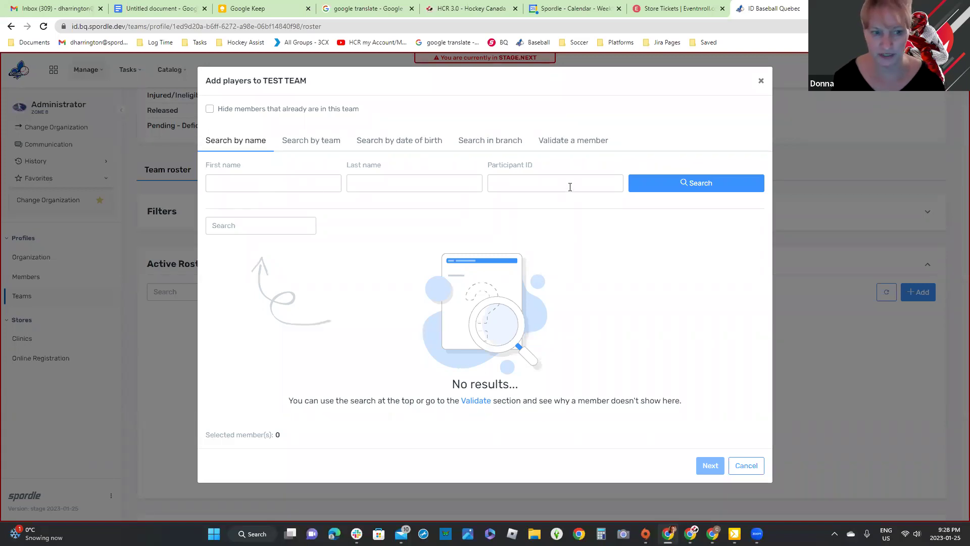
left_click(723, 182)
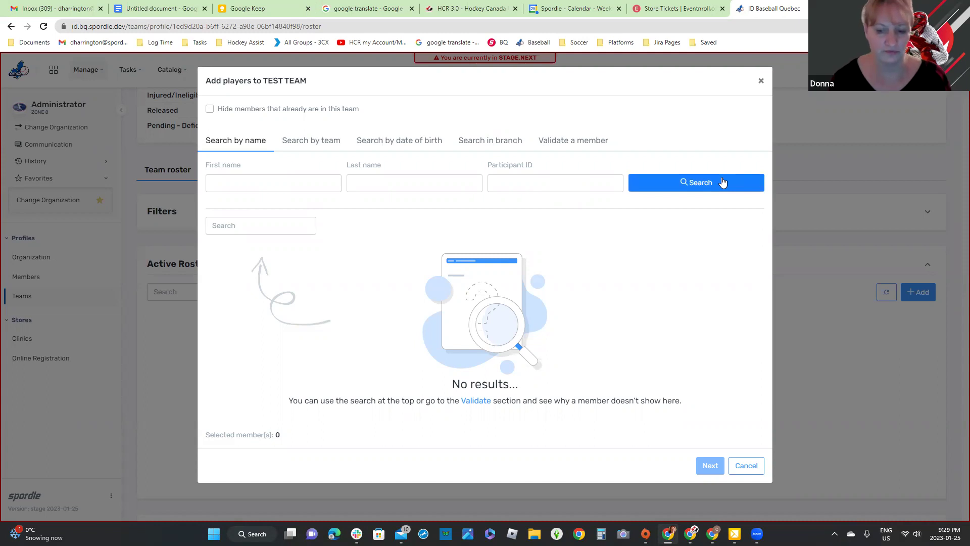
left_click(312, 145)
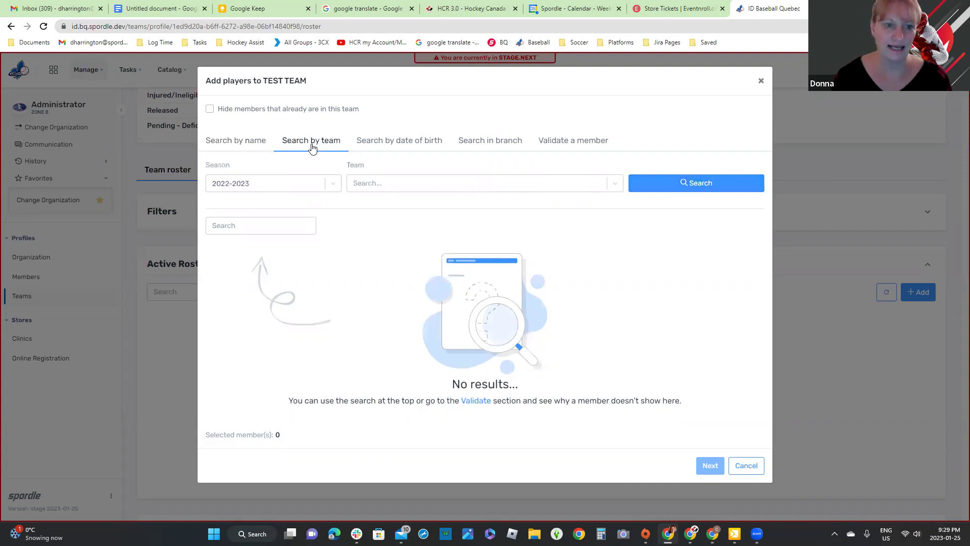
left_click(397, 183)
left_click(398, 209)
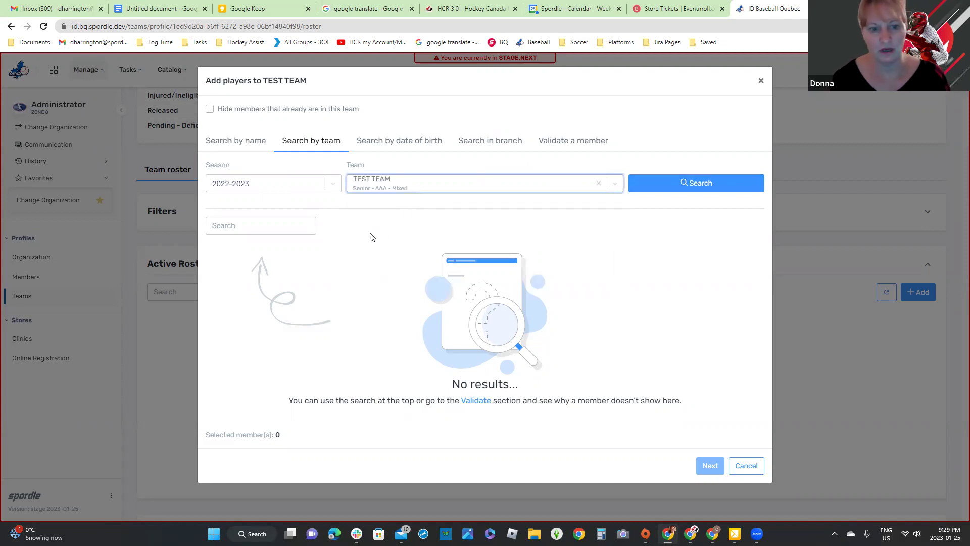
left_click(333, 185)
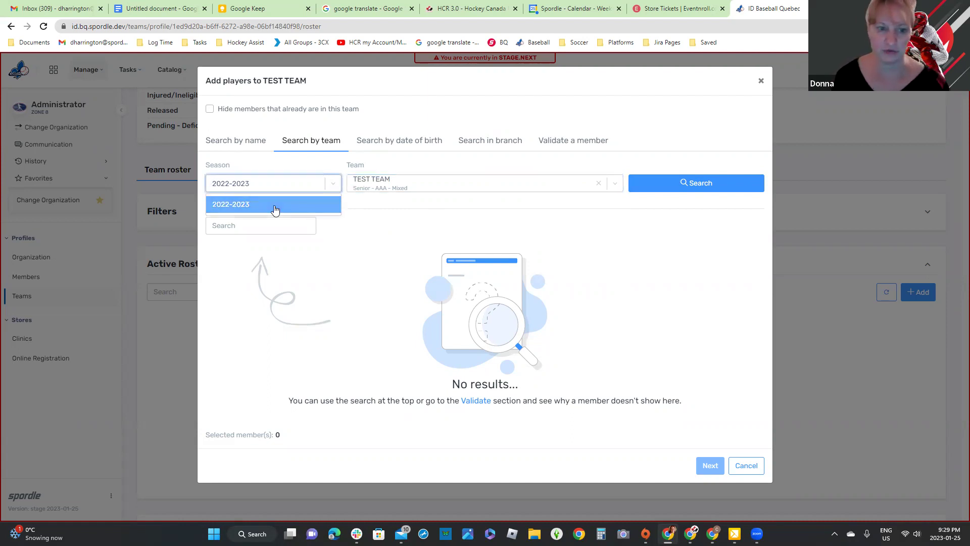
left_click(371, 143)
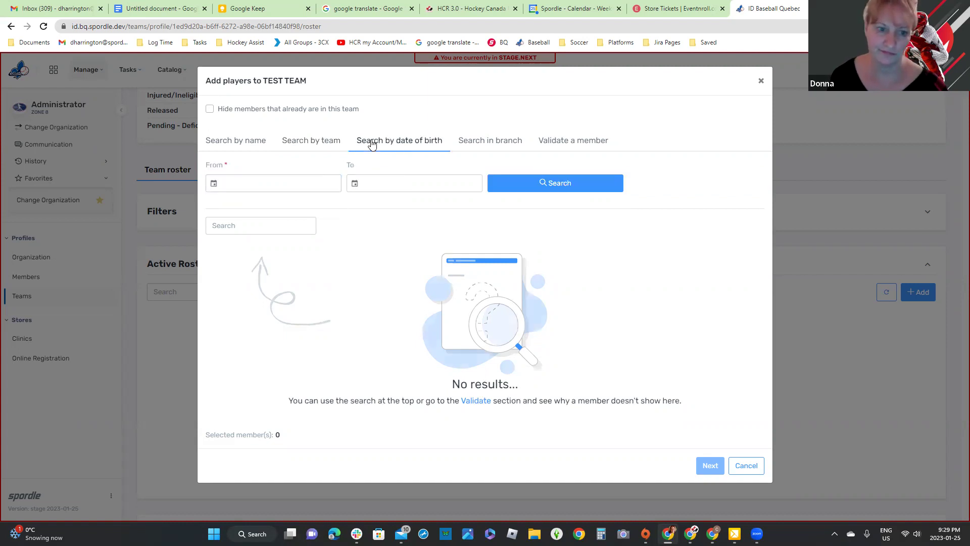
left_click(257, 179)
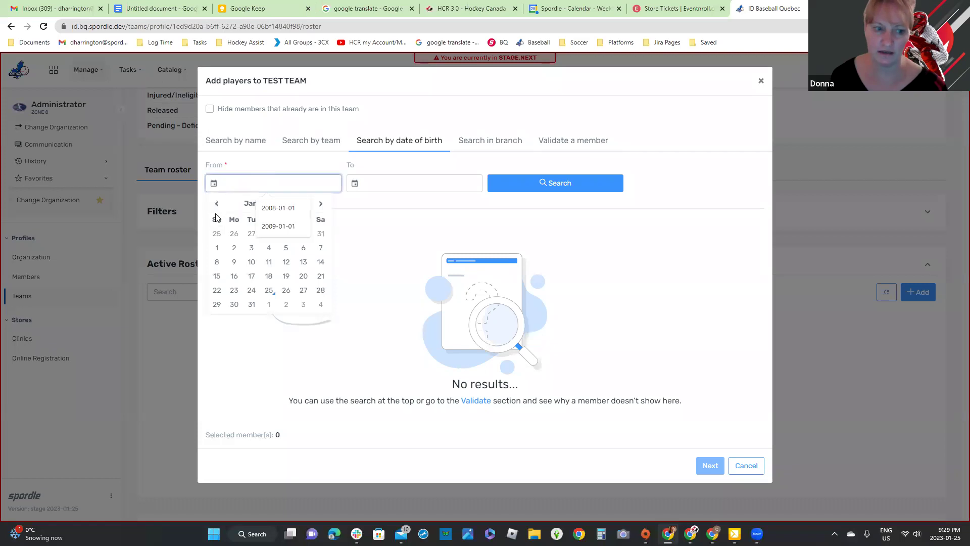
Step: Search the branch for the test member's first and last name, then switch to Validate a member
left_click(499, 143)
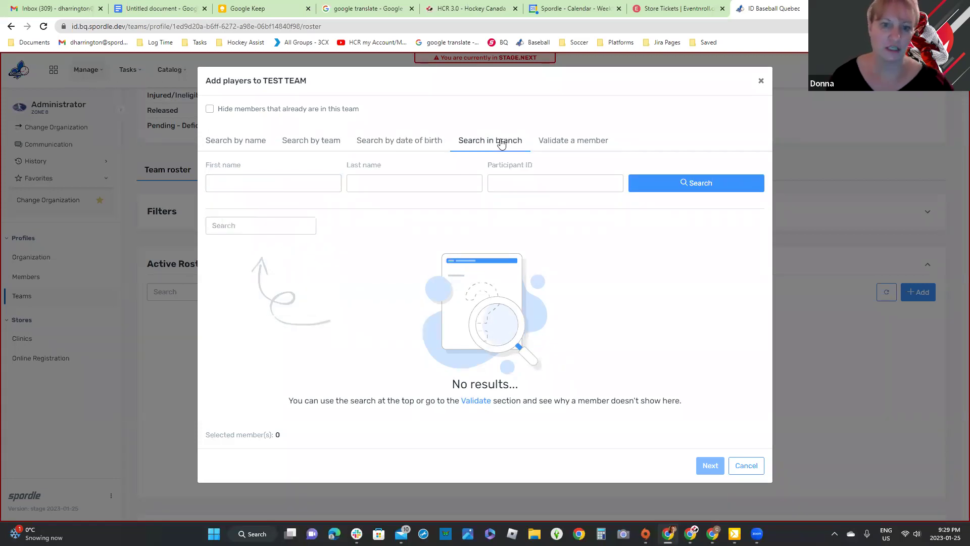
left_click(281, 180)
type("todd")
key("Tab")
type("test")
key("BackSpace")
key("BackSpace")
type("t")
key("BackSpace")
type("ster")
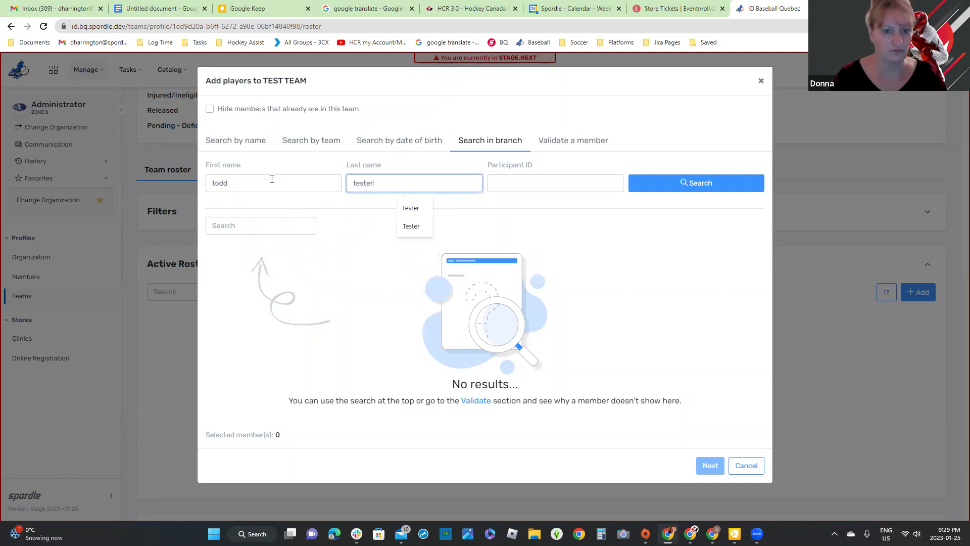
left_click(683, 183)
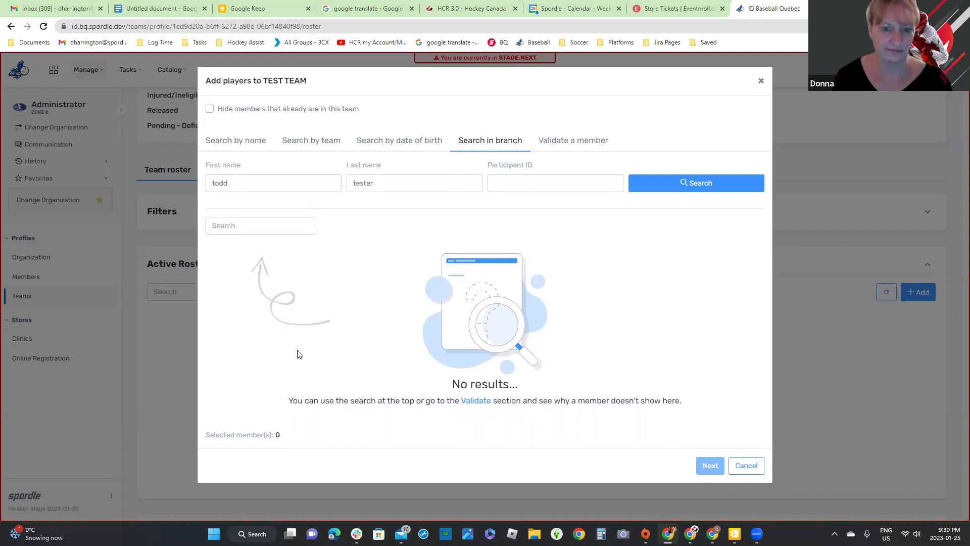
left_click(579, 148)
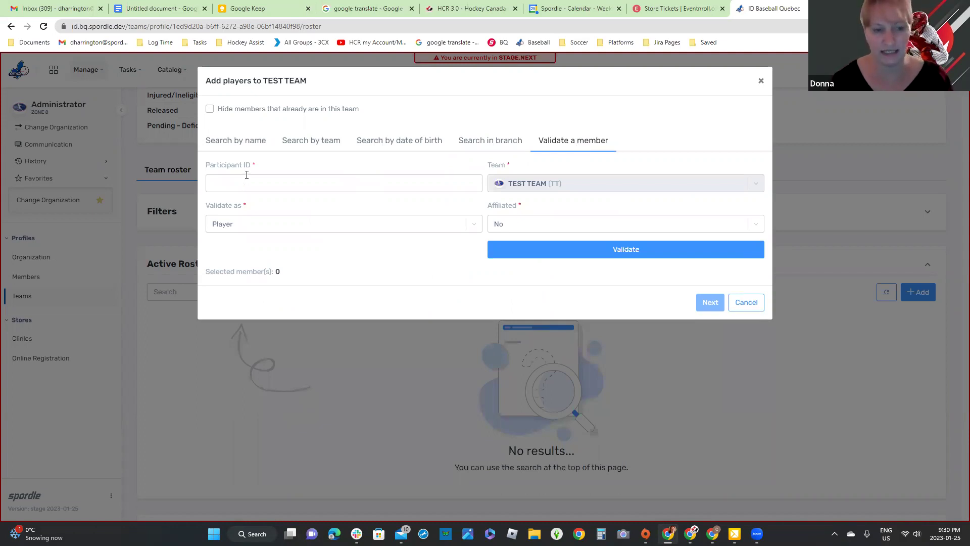
Step: Copy the test member's participant ID from their Members profile, then reopen TEST TEAM
left_click(761, 81)
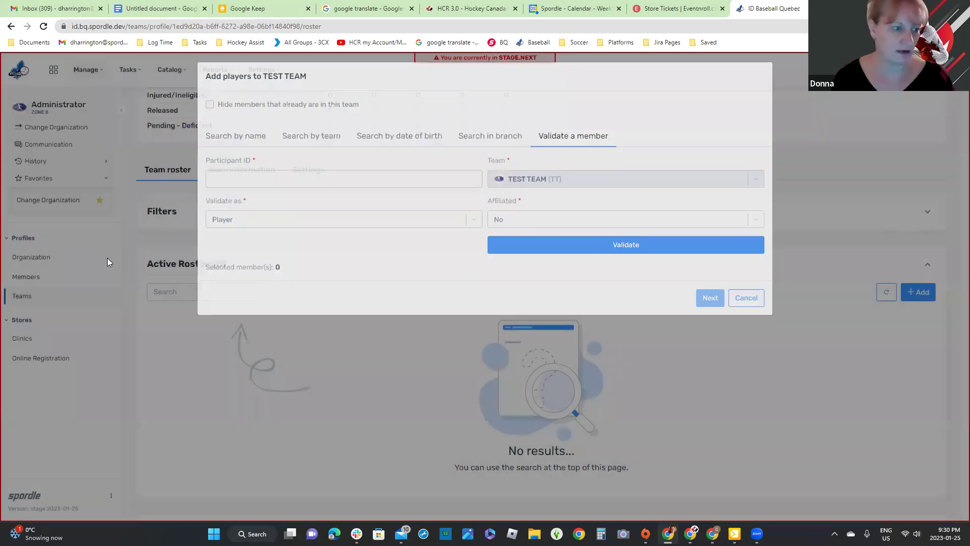
left_click(11, 276)
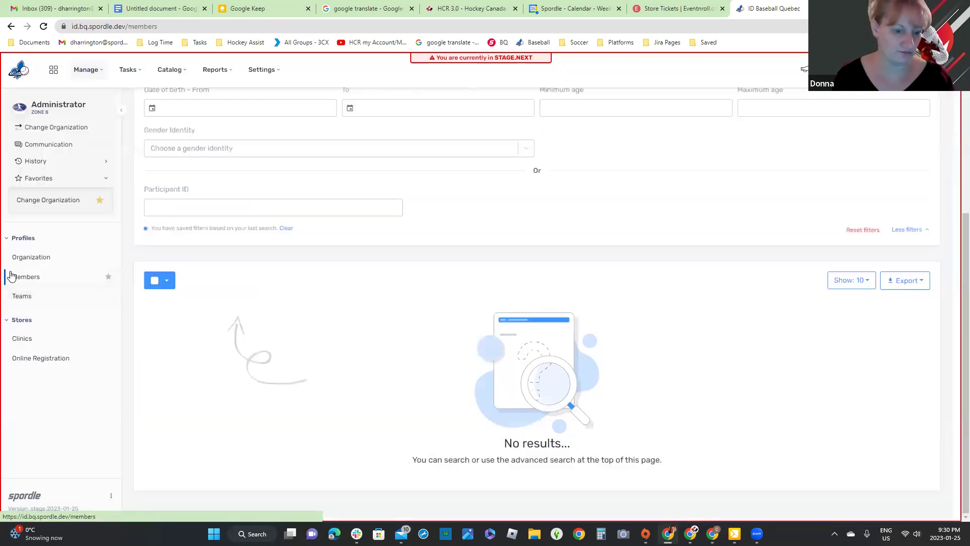
scroll(194, 208, "up", 2)
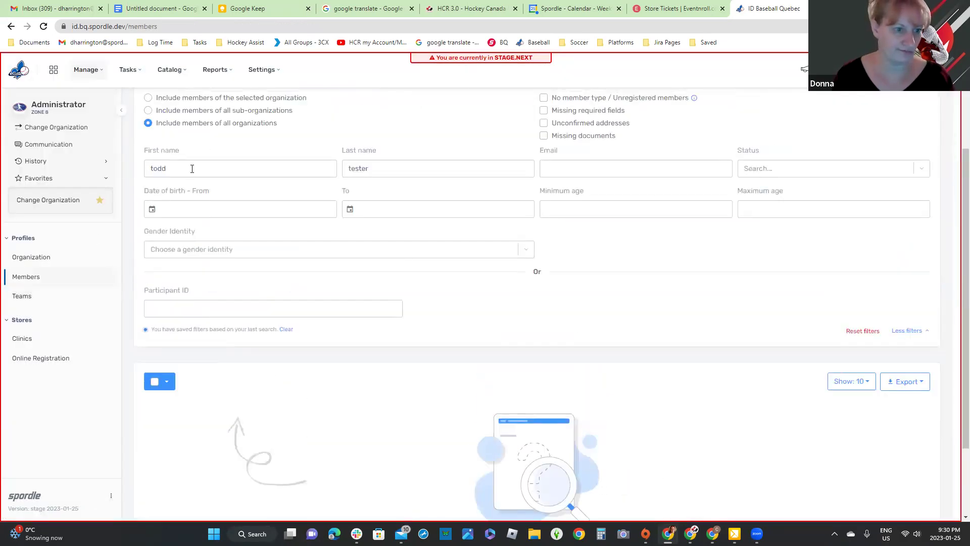
scroll(738, 227, "up", 2)
left_click(794, 183)
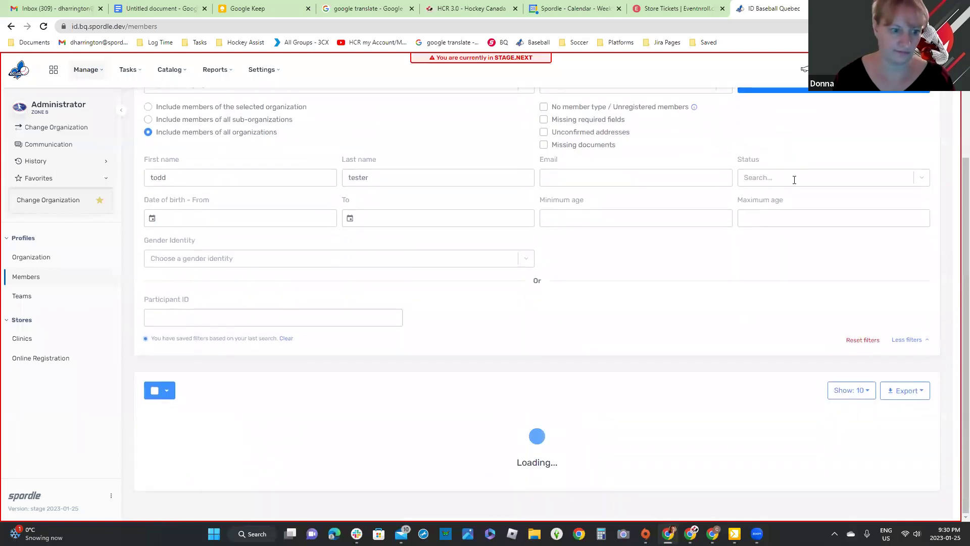
left_click(223, 461)
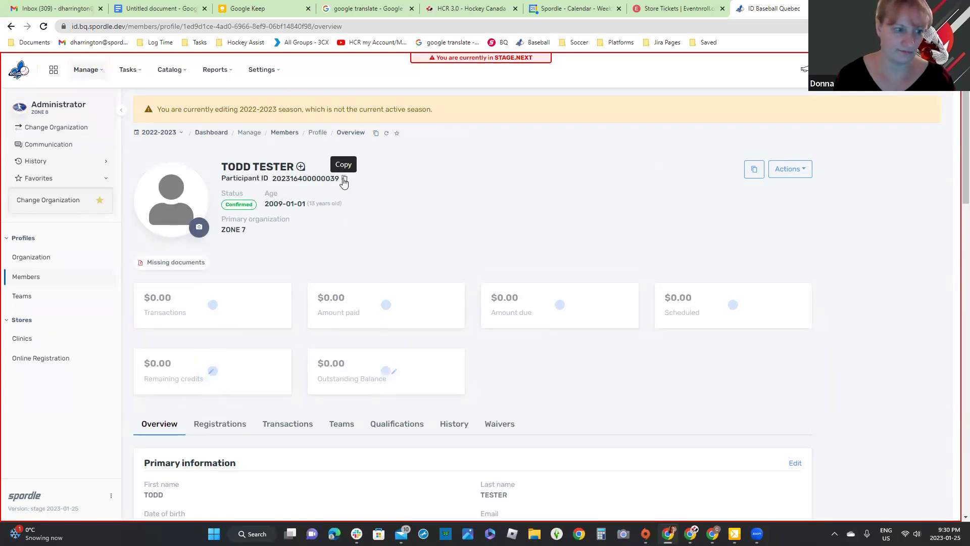
left_click(12, 298)
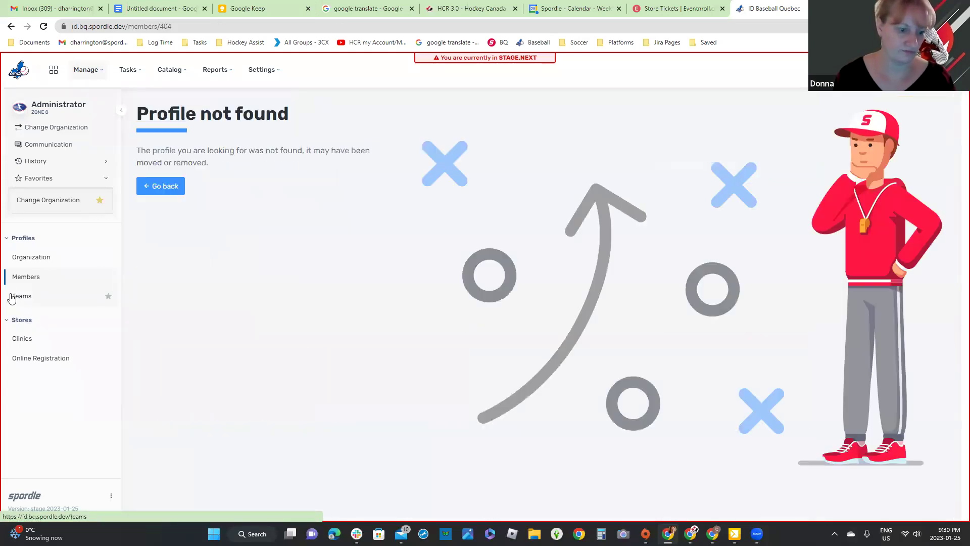
left_click(23, 296)
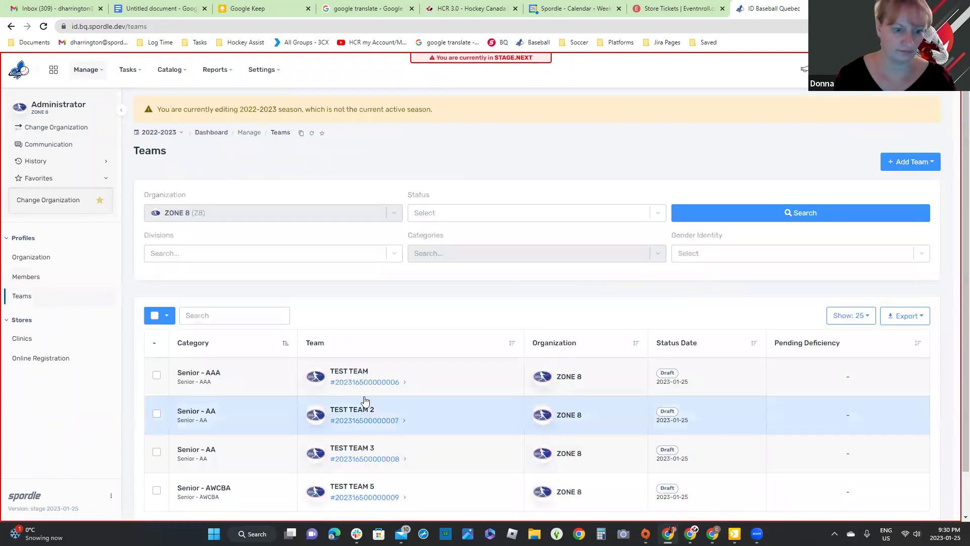
left_click(348, 383)
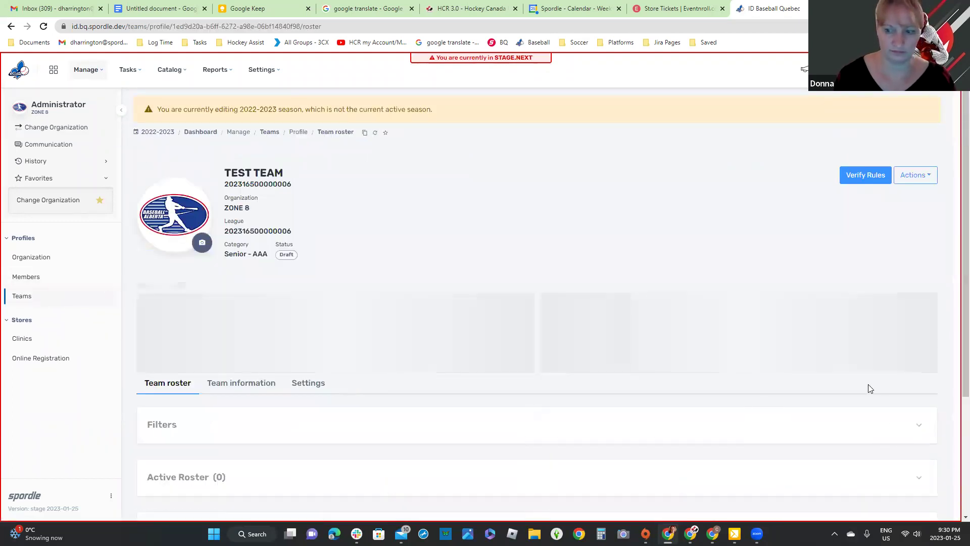
Step: Validate the pasted participant ID as a TEST TEAM player, revealing organisation-link and age errors
scroll(879, 384, "down", 3)
left_click(920, 342)
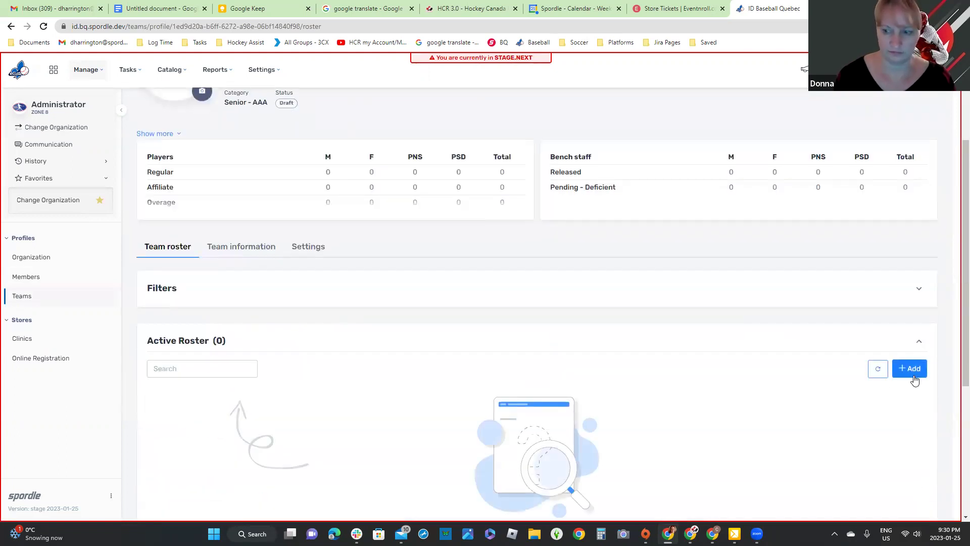
left_click(913, 374)
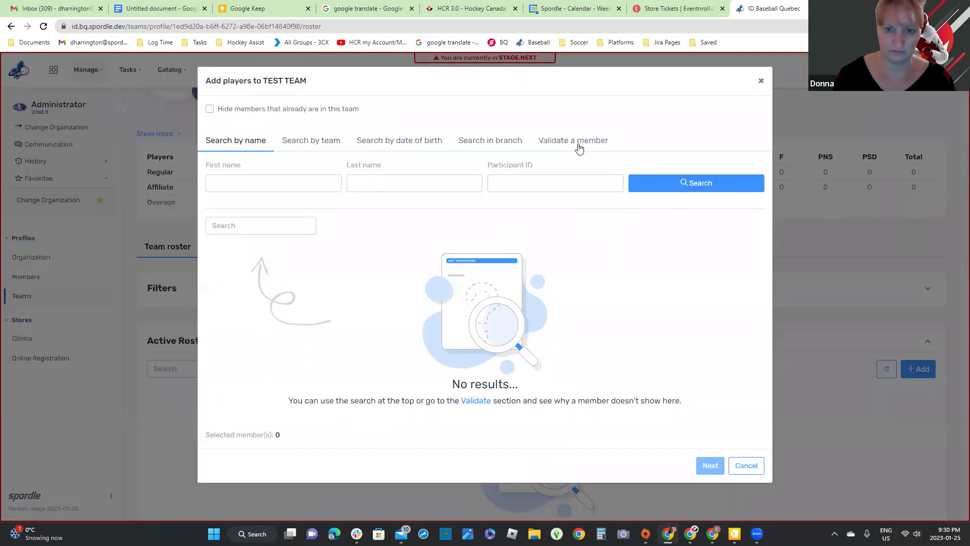
left_click(576, 147)
left_click(366, 181)
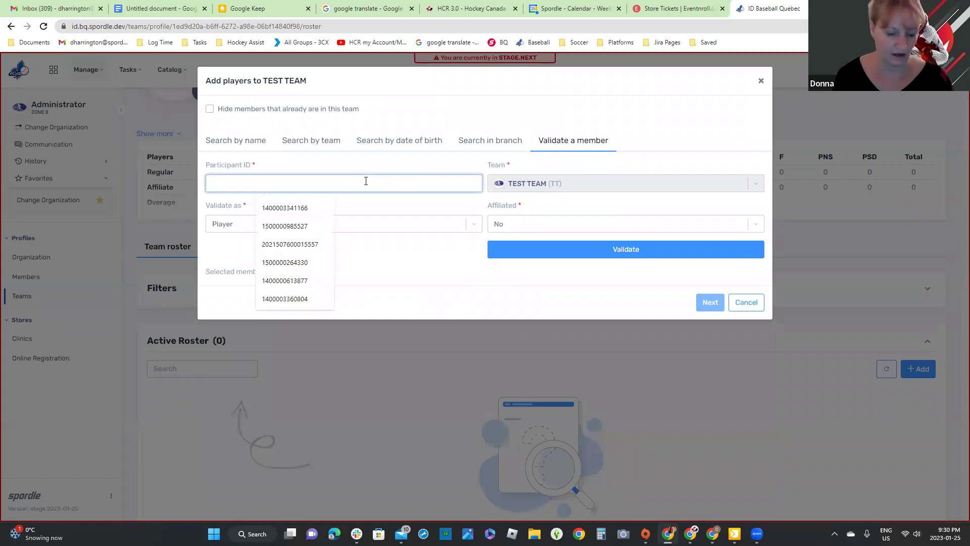
key("ctrl+v")
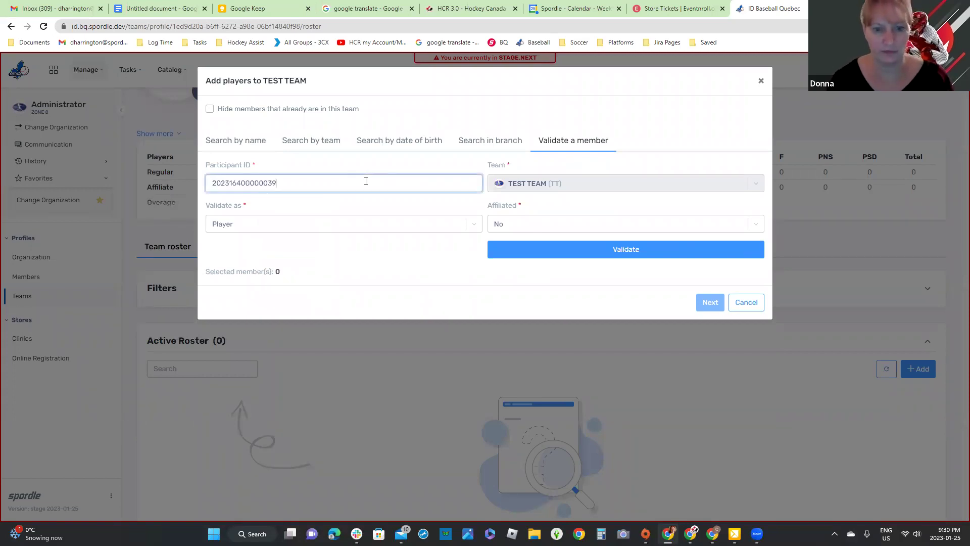
left_click(644, 251)
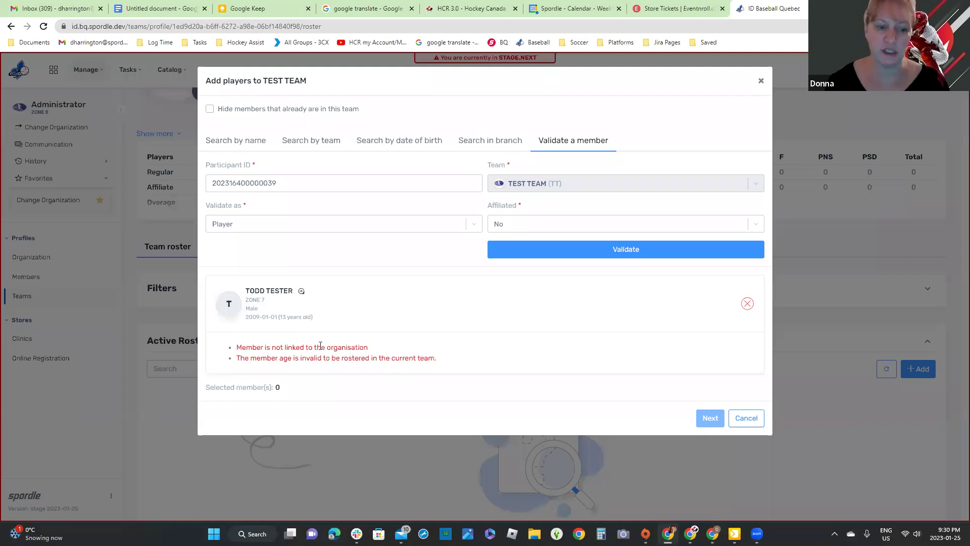
left_click_drag(236, 347, 402, 351)
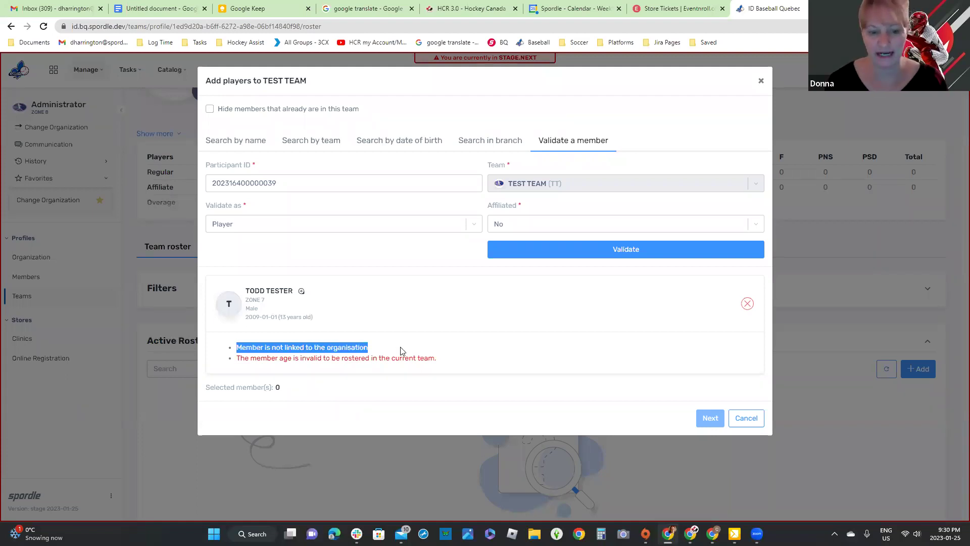
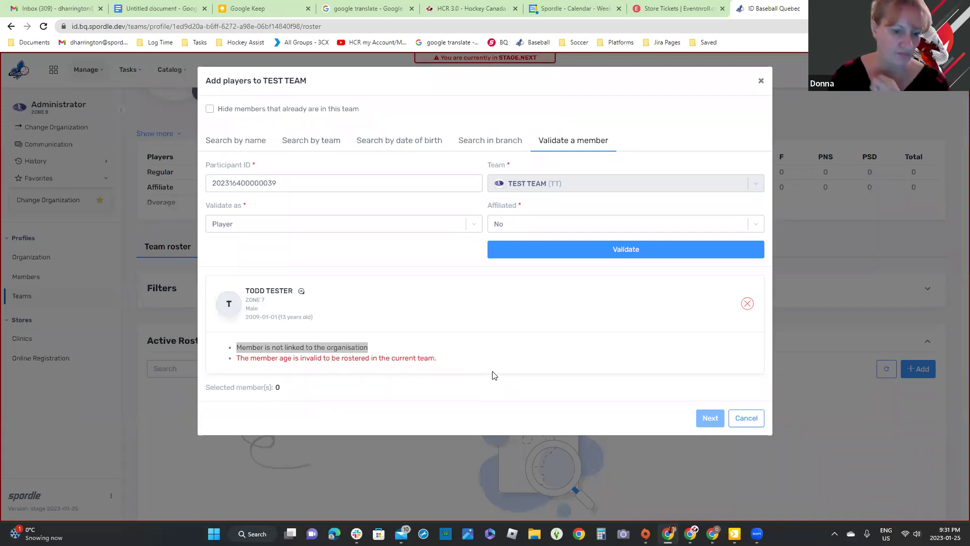
Step: Cancel the Add players dialog, reopen it, and close it again, leaving the Active Roster at 0
left_click(753, 426)
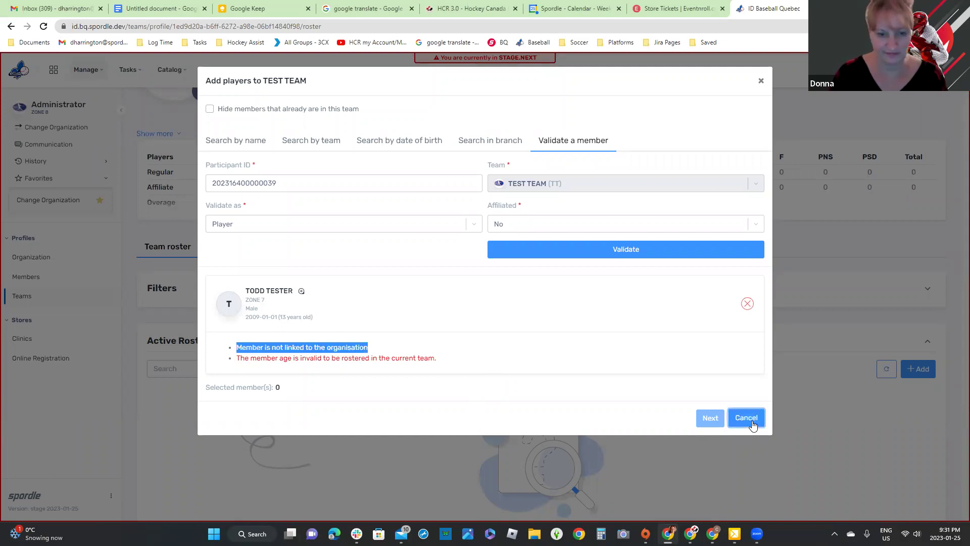
left_click(744, 426)
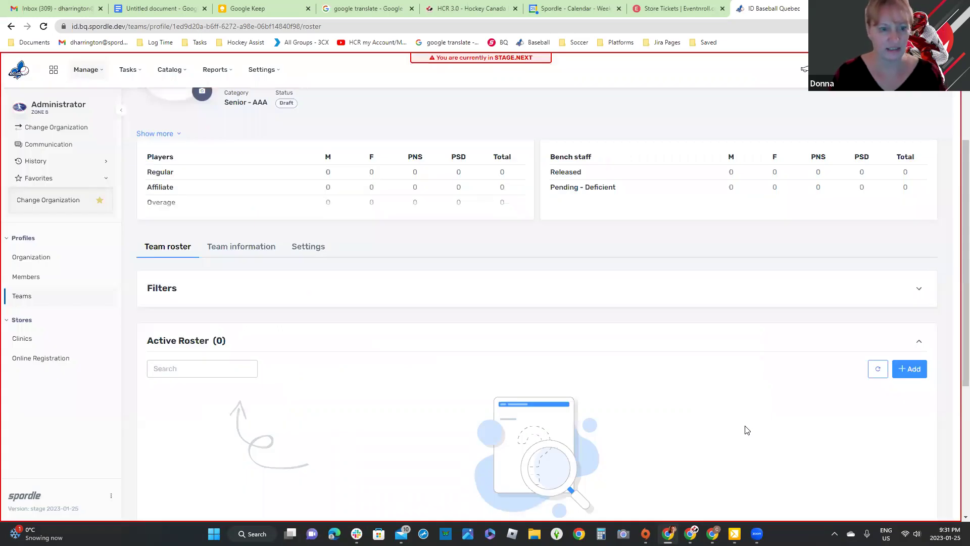
left_click(910, 369)
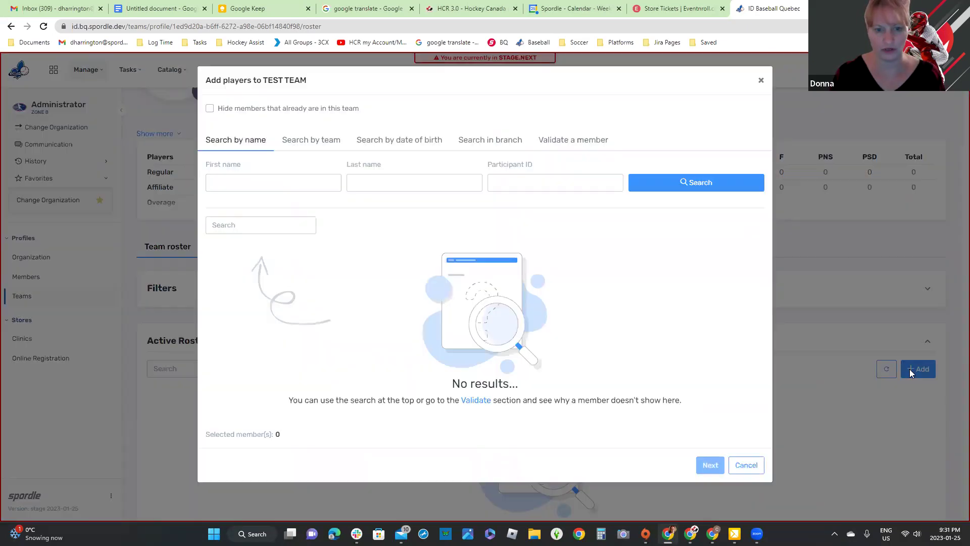
left_click(761, 81)
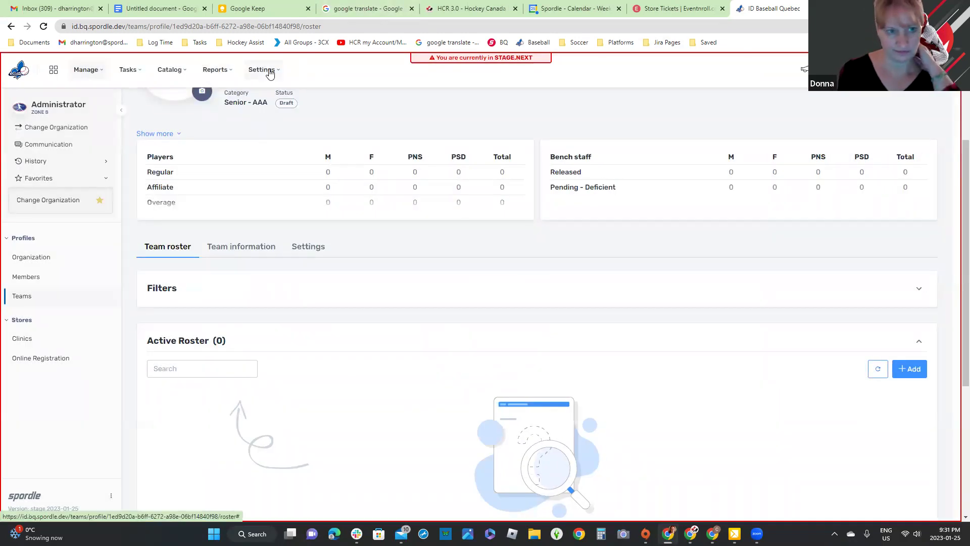
Step: Start a new team restriction in Settings for the Senior division
left_click(269, 71)
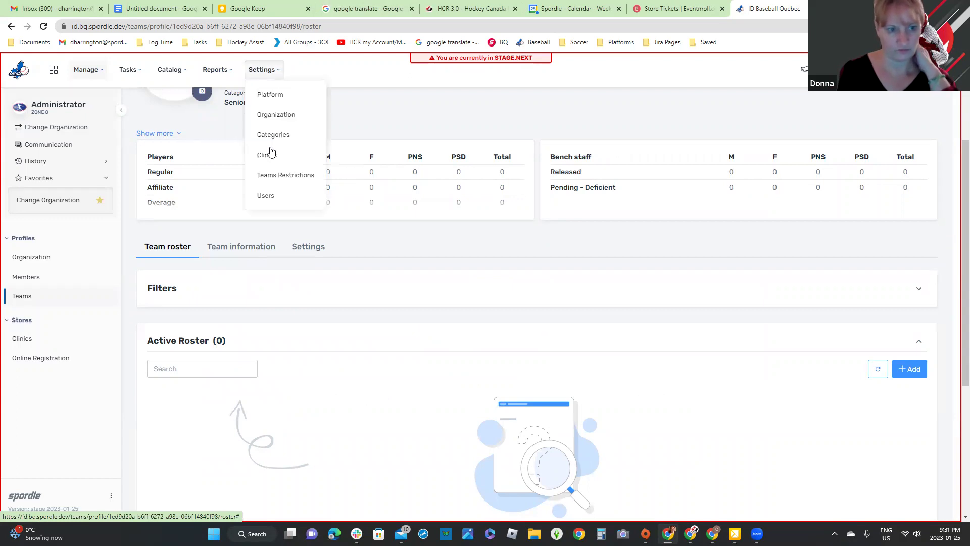
left_click(281, 176)
left_click(923, 191)
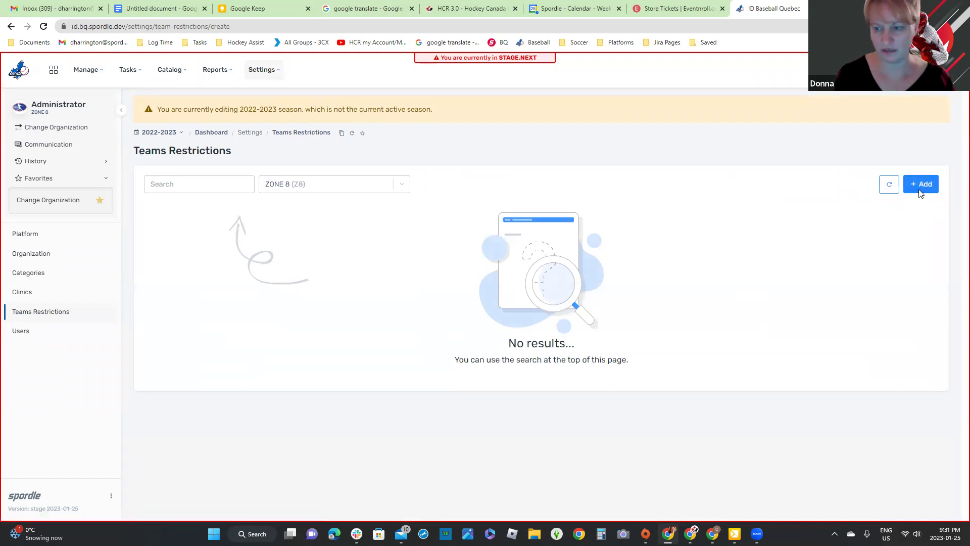
left_click(209, 280)
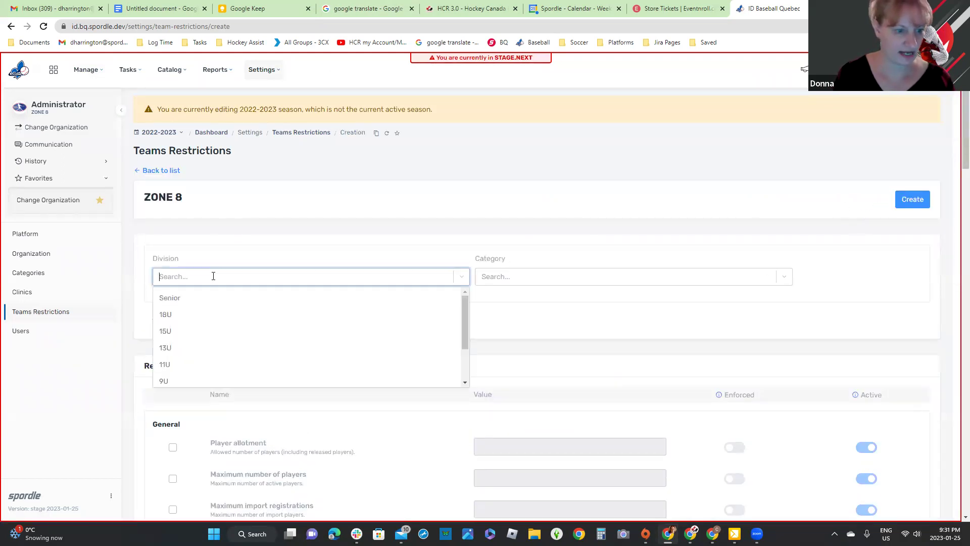
left_click(195, 301)
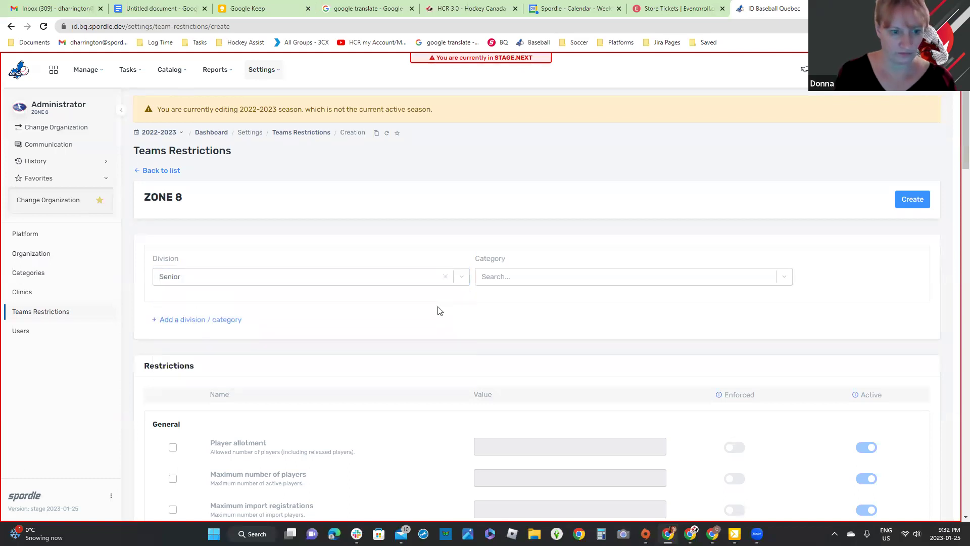
Step: Set minimum age 12 and maximum age 25, save the restriction, and return to Teams
scroll(360, 322, "down", 8)
scroll(360, 322, "down", 2)
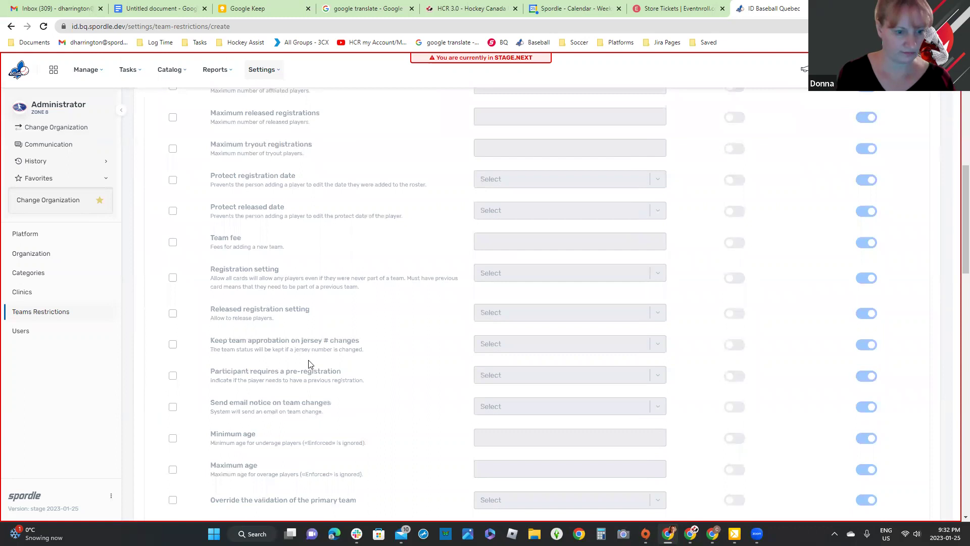
left_click(173, 387)
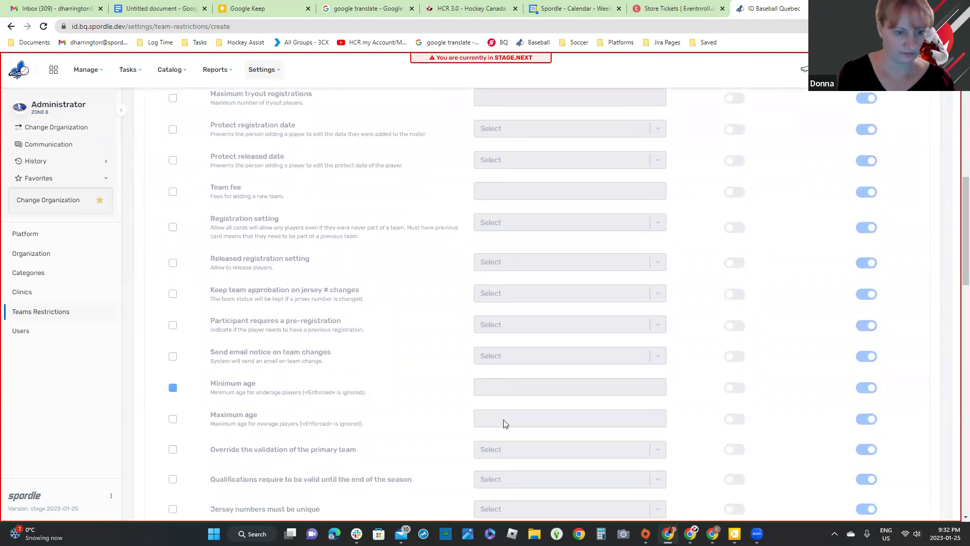
left_click(508, 388)
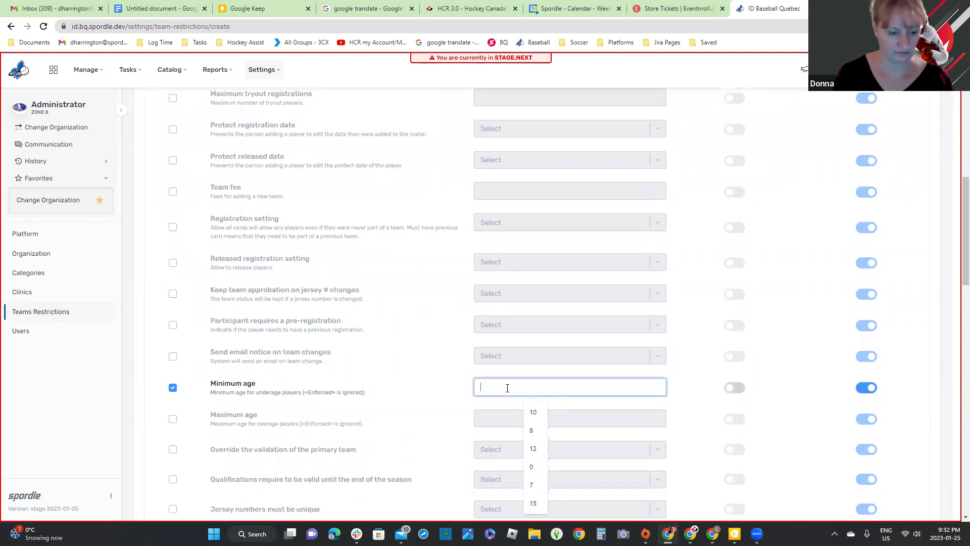
type("12")
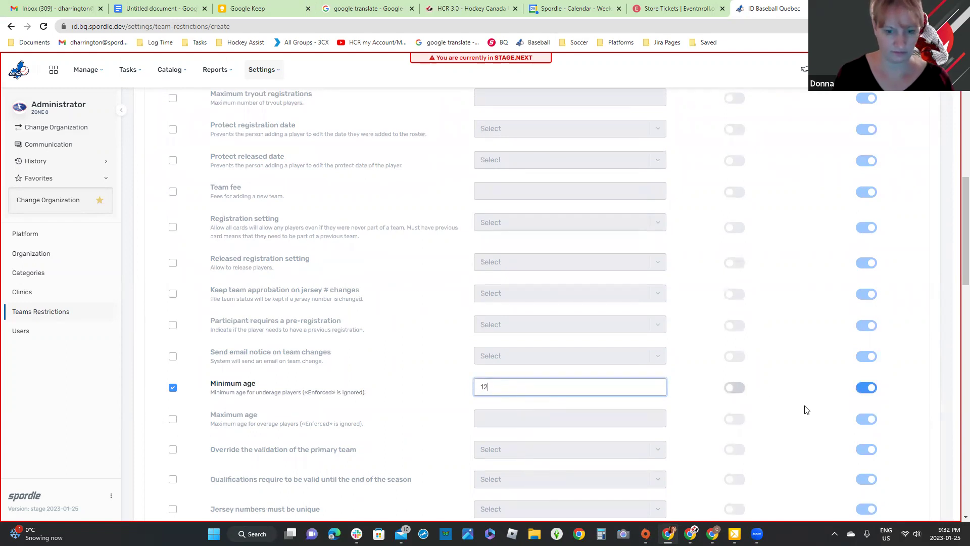
left_click(173, 418)
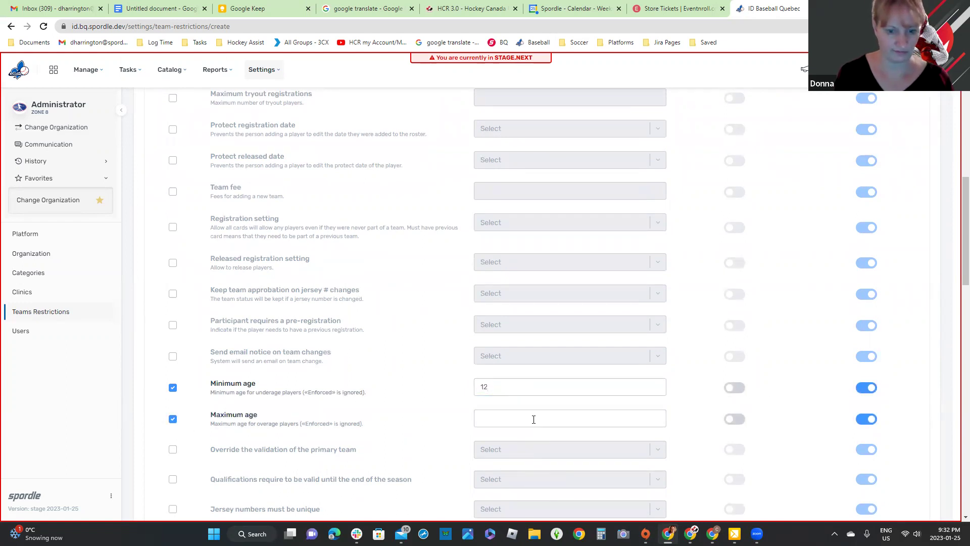
left_click(534, 418)
type("25")
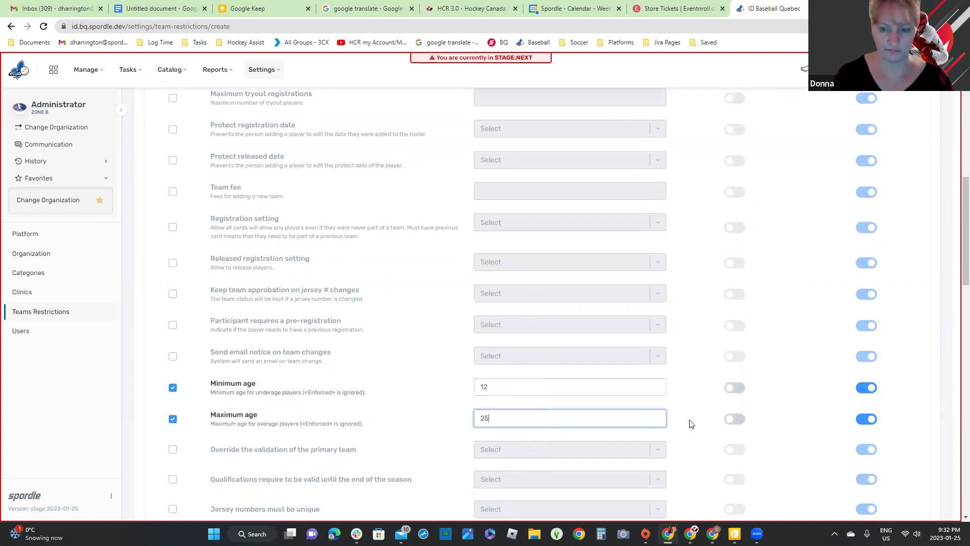
scroll(692, 419, "down", 6)
scroll(708, 429, "down", 10)
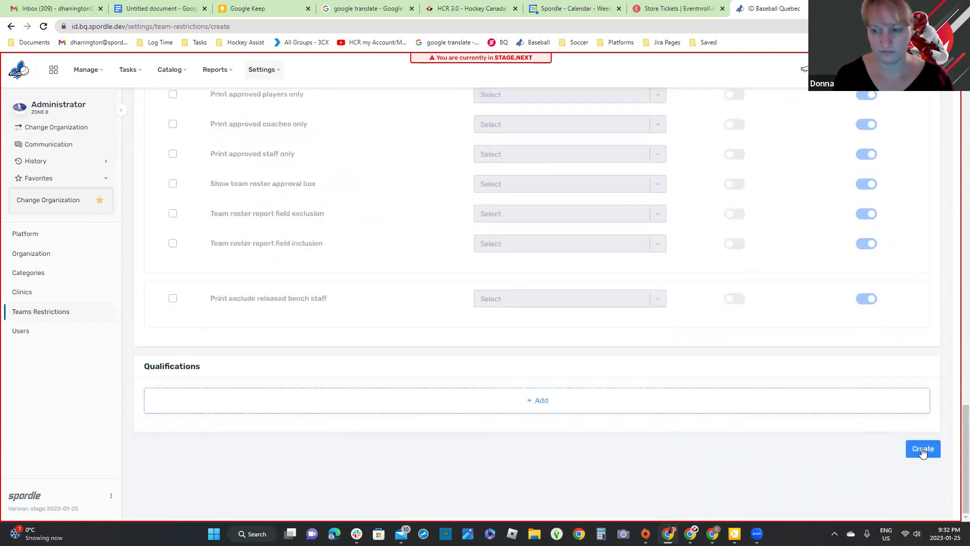
key("Return")
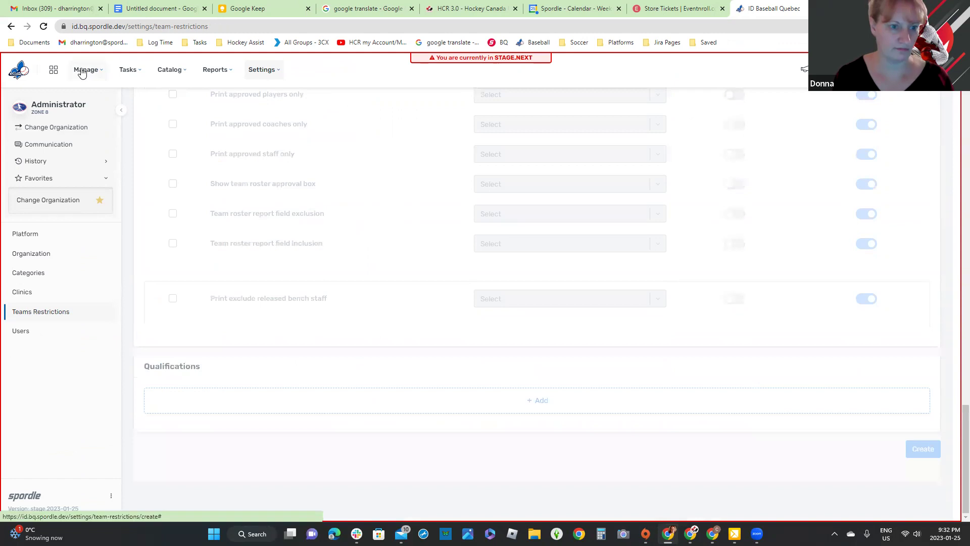
left_click(83, 73)
left_click(82, 151)
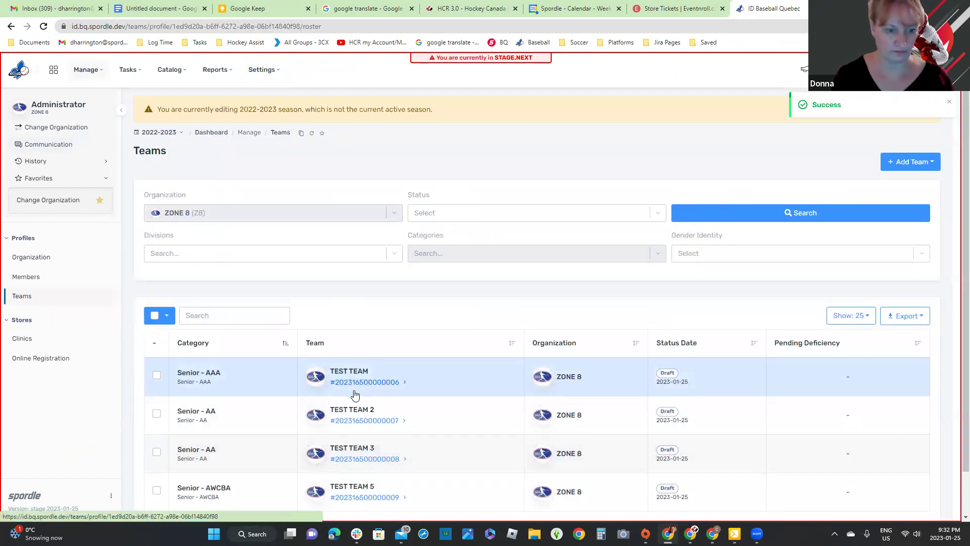
Step: On TEST TEAM's Active Roster, search available members and select the first two listed players
left_click(356, 393)
scroll(844, 440, "down", 2)
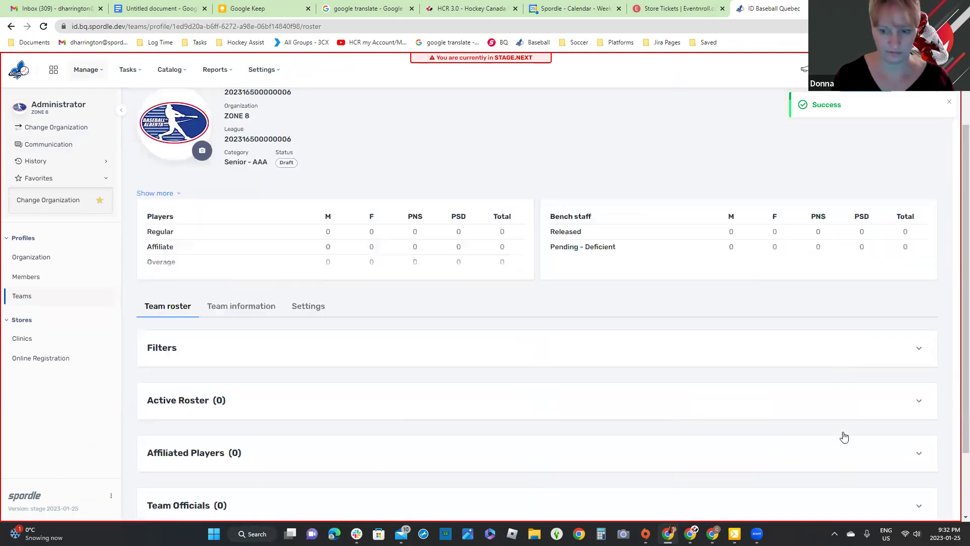
left_click(919, 342)
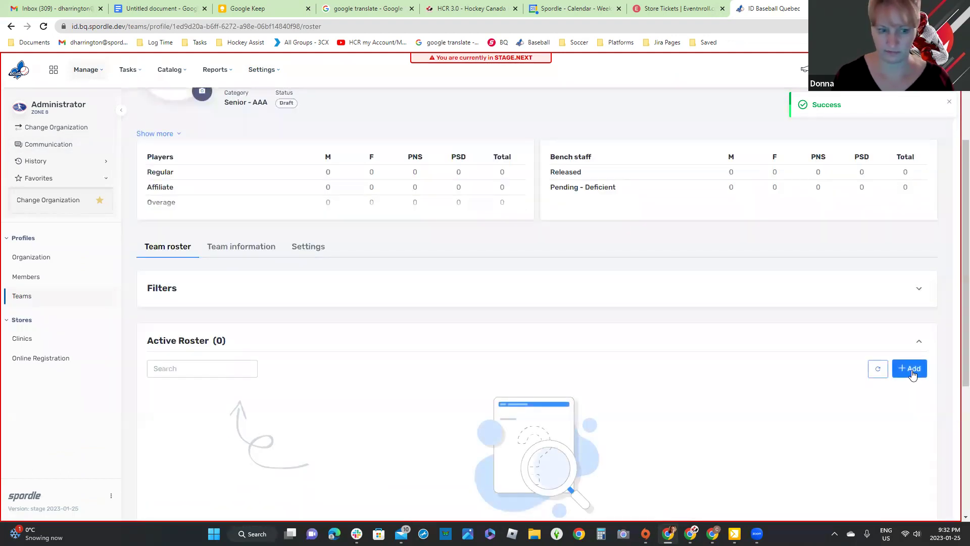
left_click(913, 369)
left_click(697, 183)
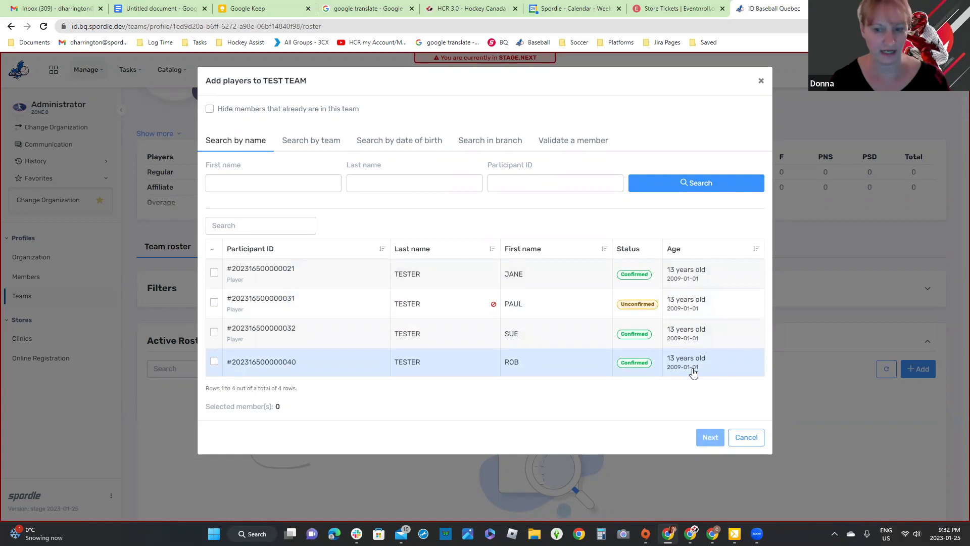
left_click(214, 273)
left_click(215, 302)
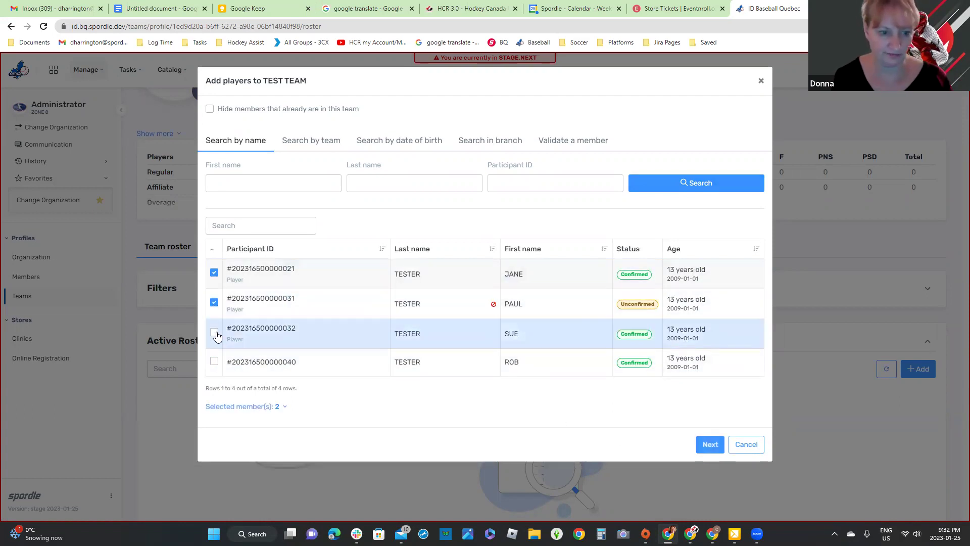
Step: Assign both selected players the Player position and add them to the roster
left_click(709, 444)
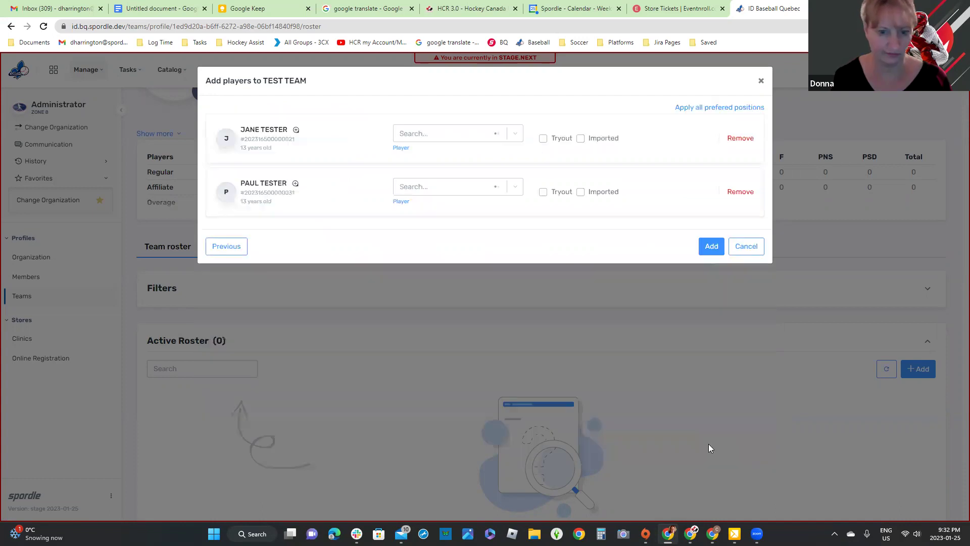
left_click(296, 131)
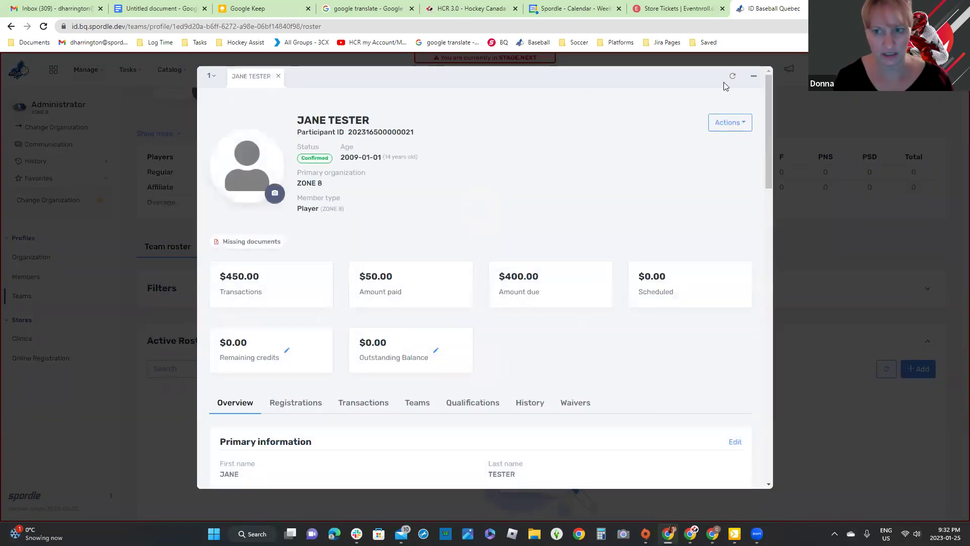
left_click(758, 78)
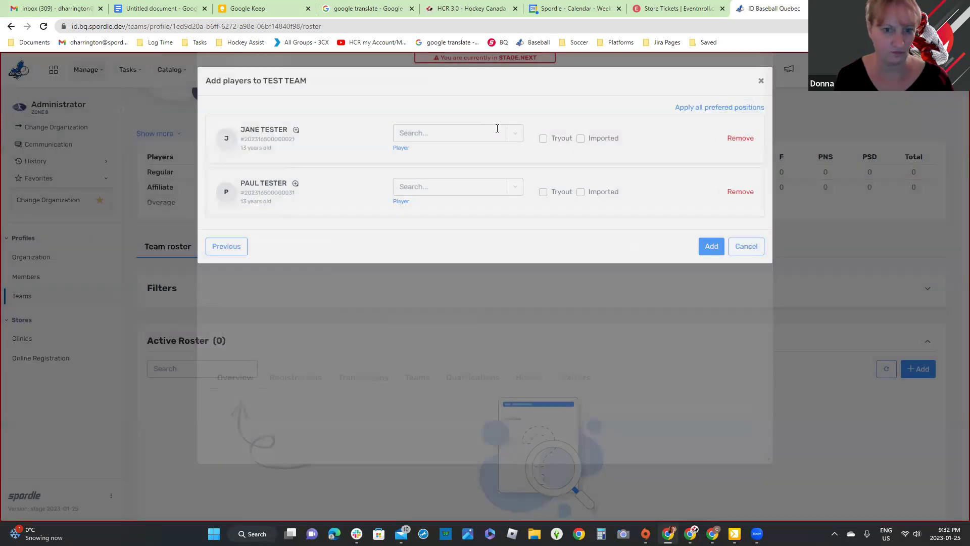
left_click(402, 148)
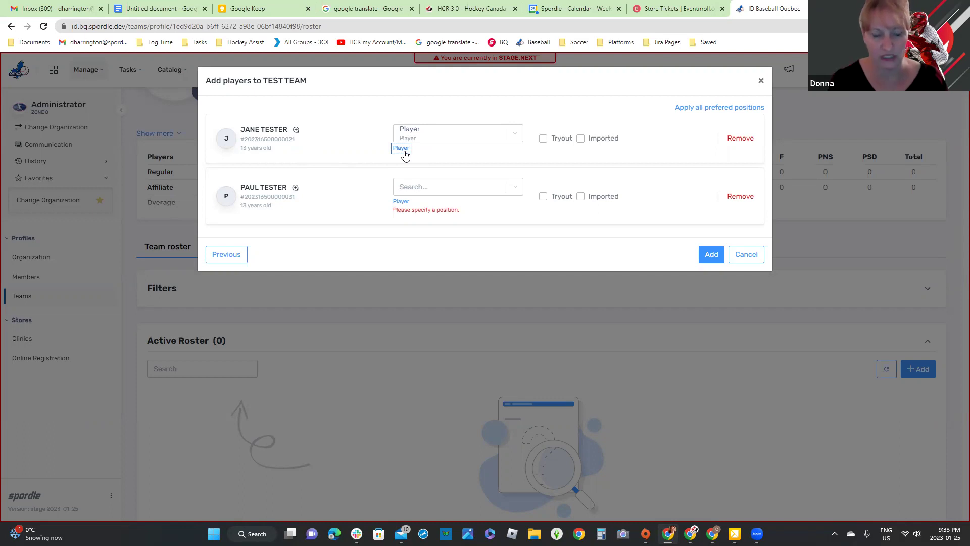
left_click(514, 187)
left_click(433, 212)
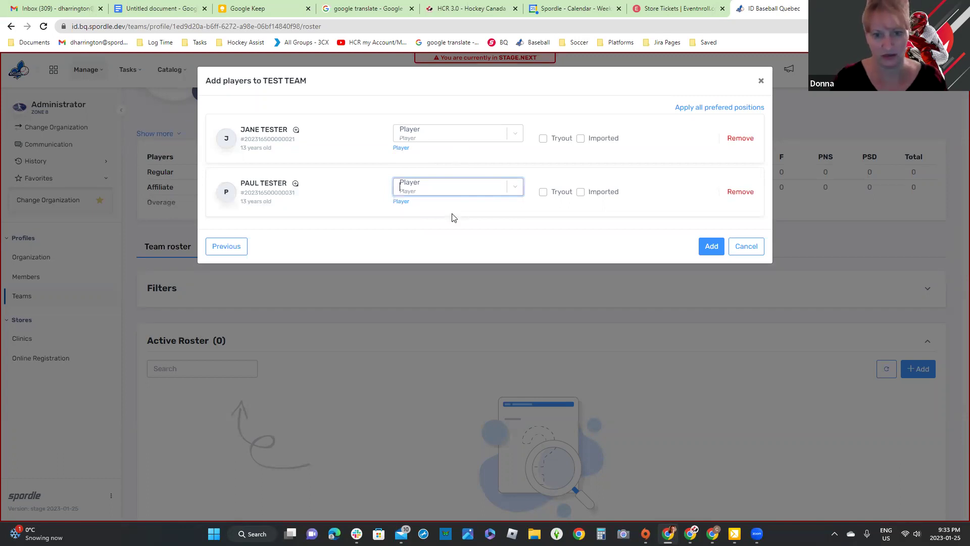
left_click(454, 234)
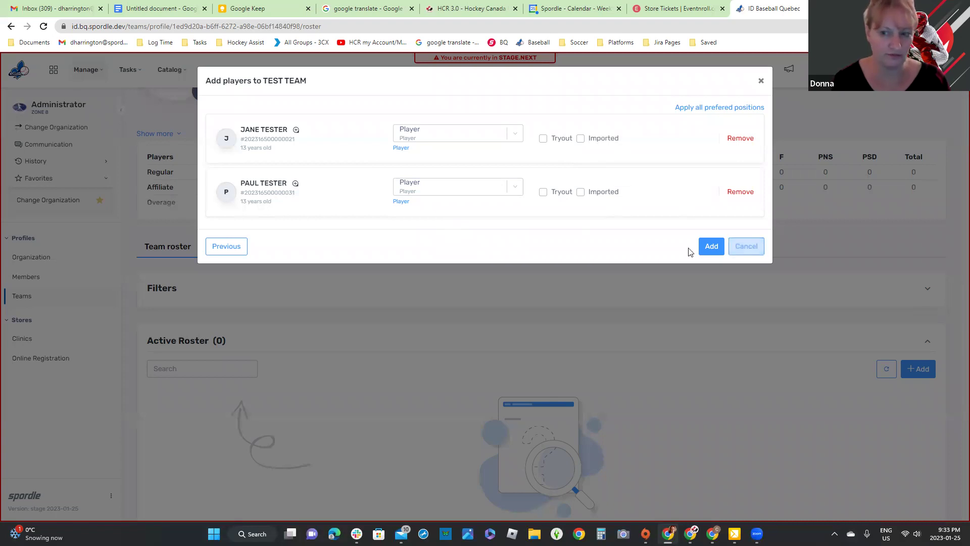
left_click(711, 249)
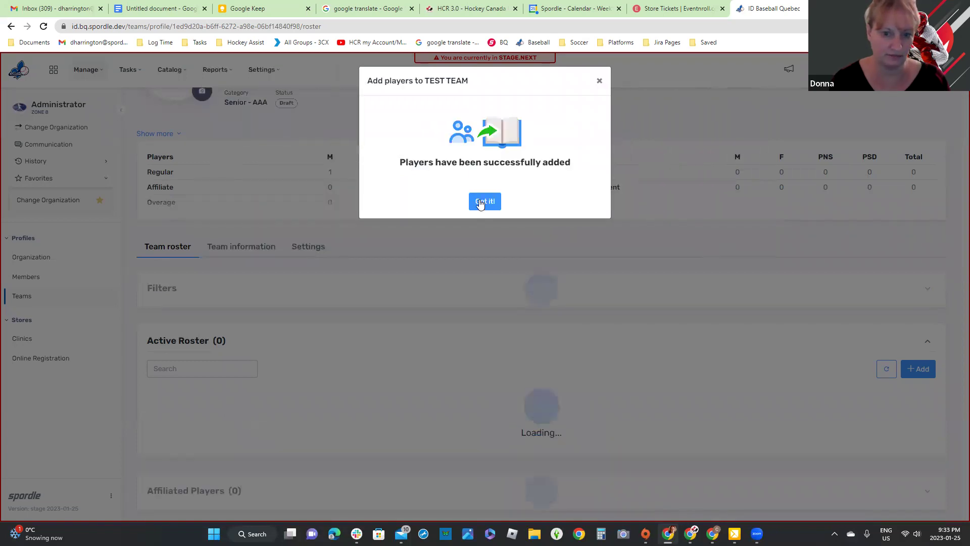
left_click(483, 201)
scroll(500, 265, "down", 2)
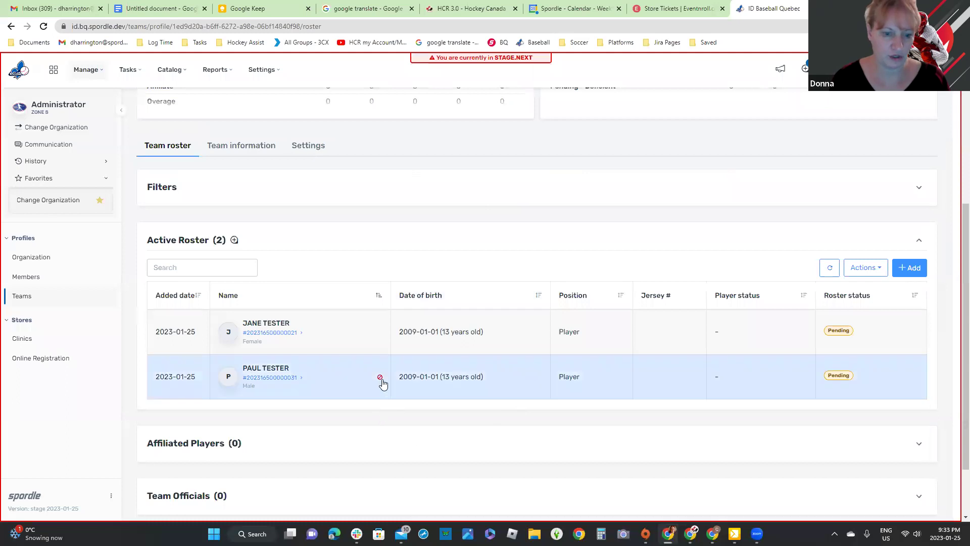
mouse_move(381, 384)
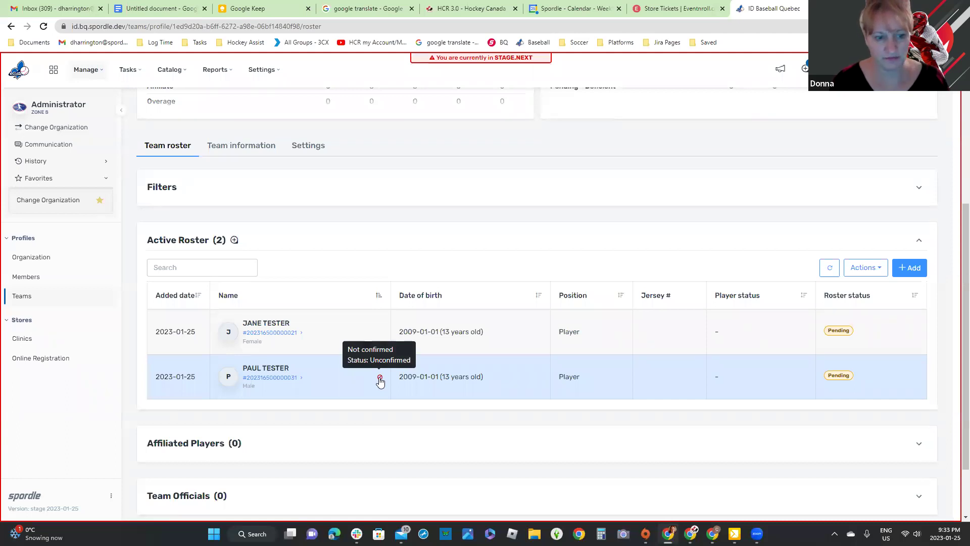
scroll(706, 429, "up", 5)
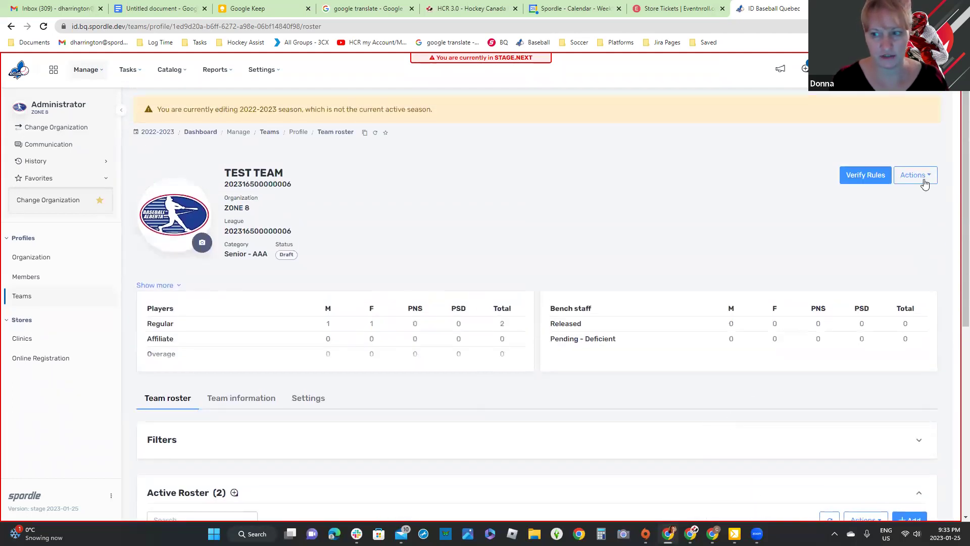
scroll(483, 496, "down", 6)
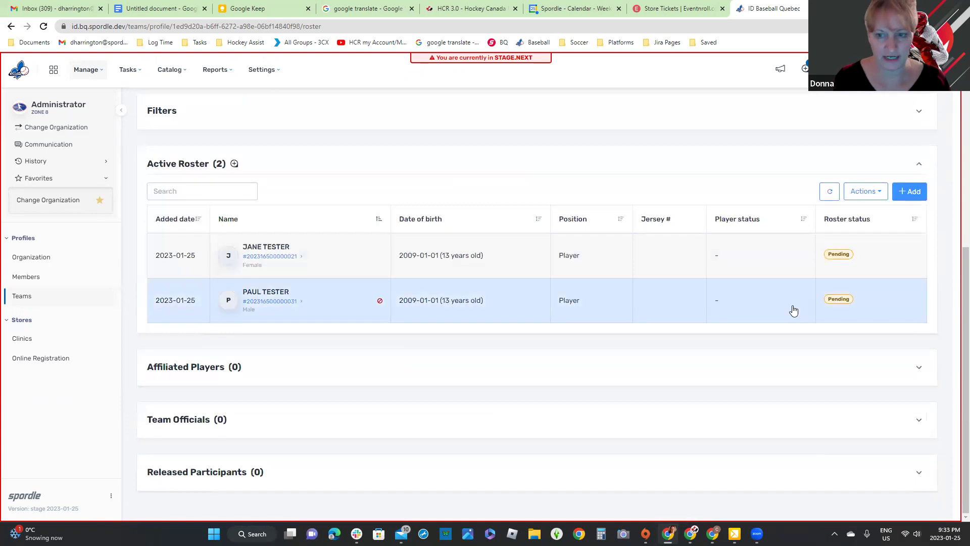
scroll(905, 116, "up", 5)
Step: Submit TEST TEAM for approval with comment 'test', bypassing the invalid member status
left_click(915, 101)
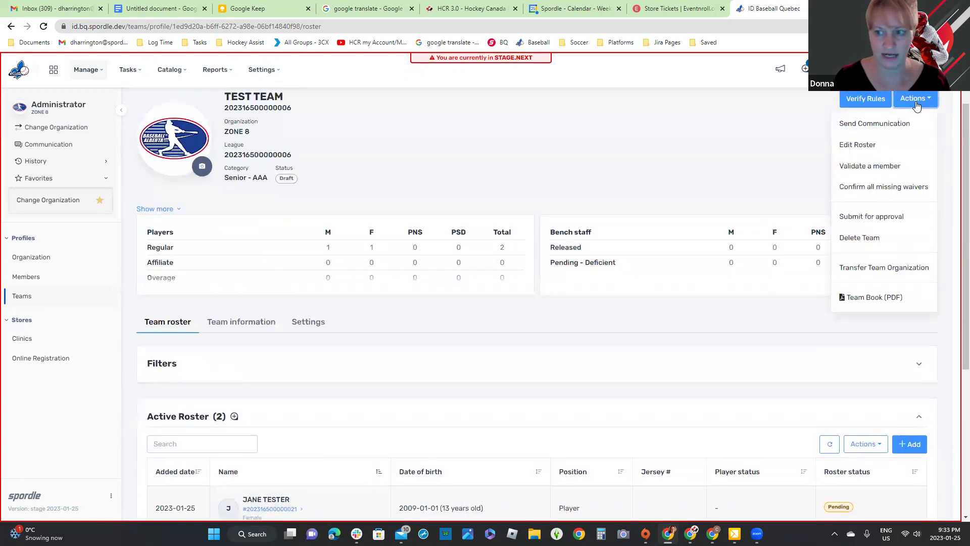
left_click(889, 217)
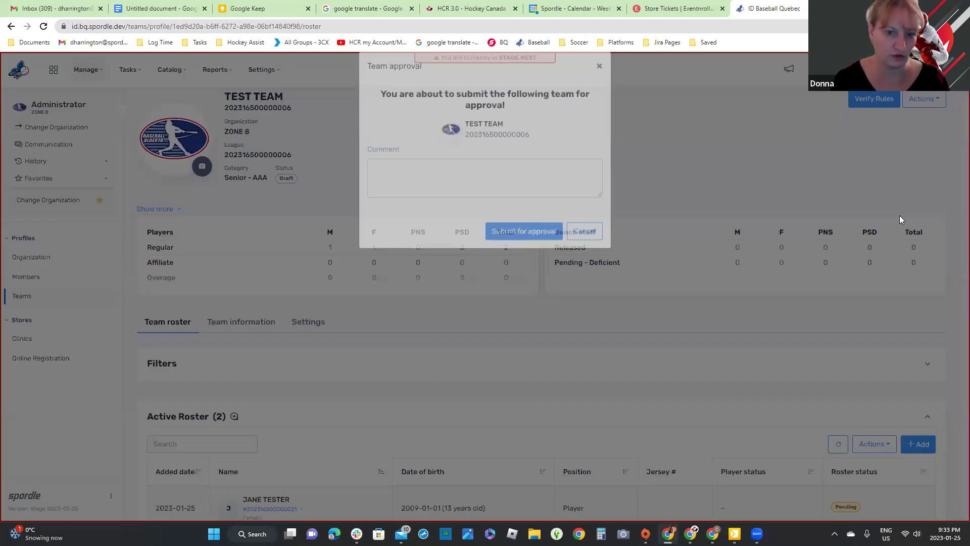
left_click(404, 182)
type("test")
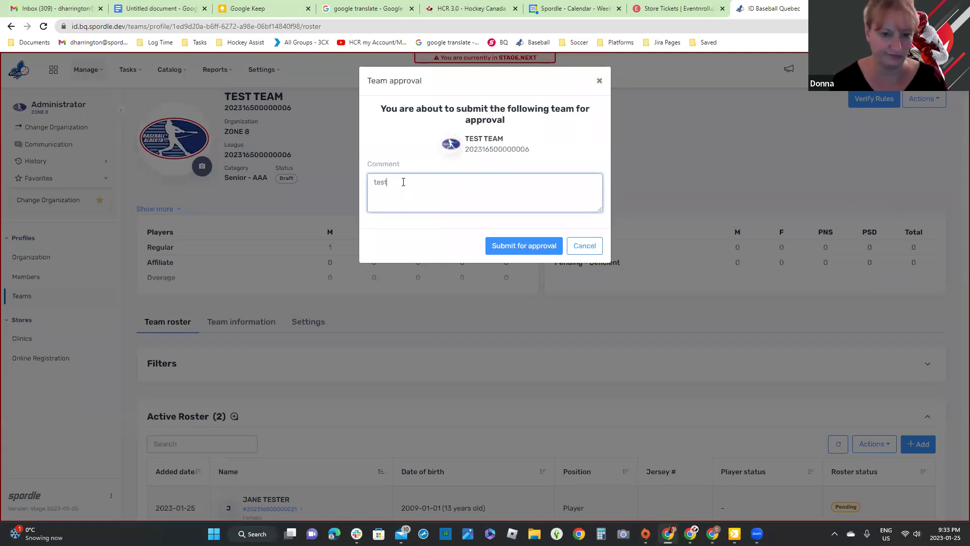
left_click(535, 249)
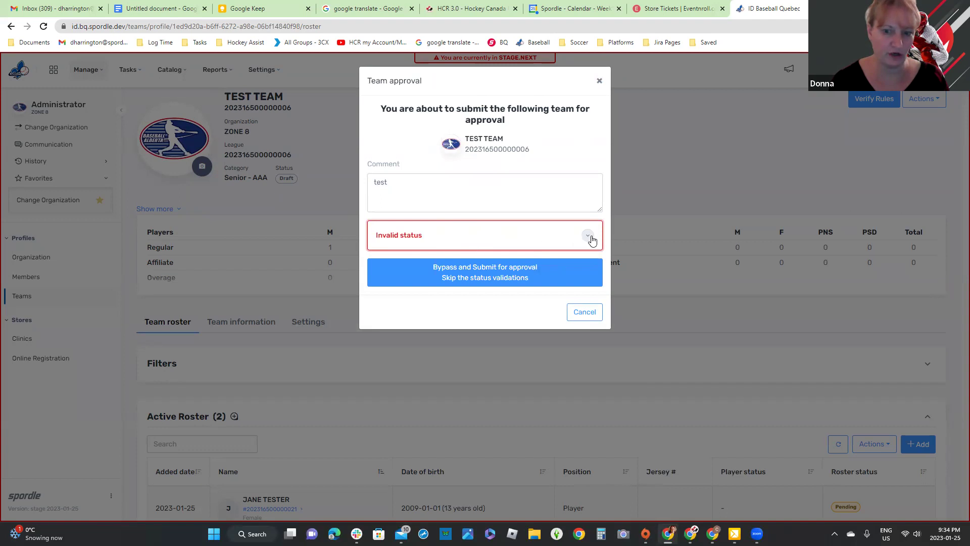
left_click(591, 238)
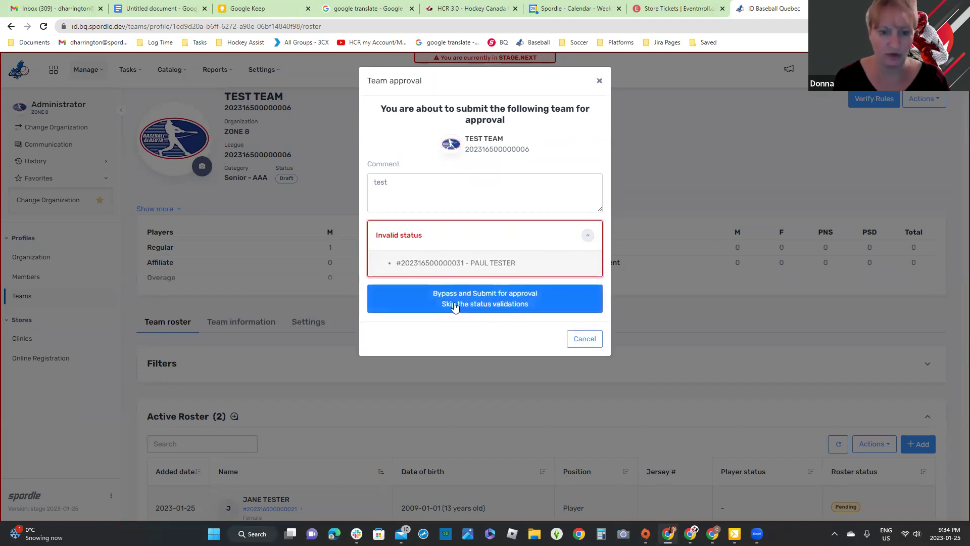
left_click(472, 305)
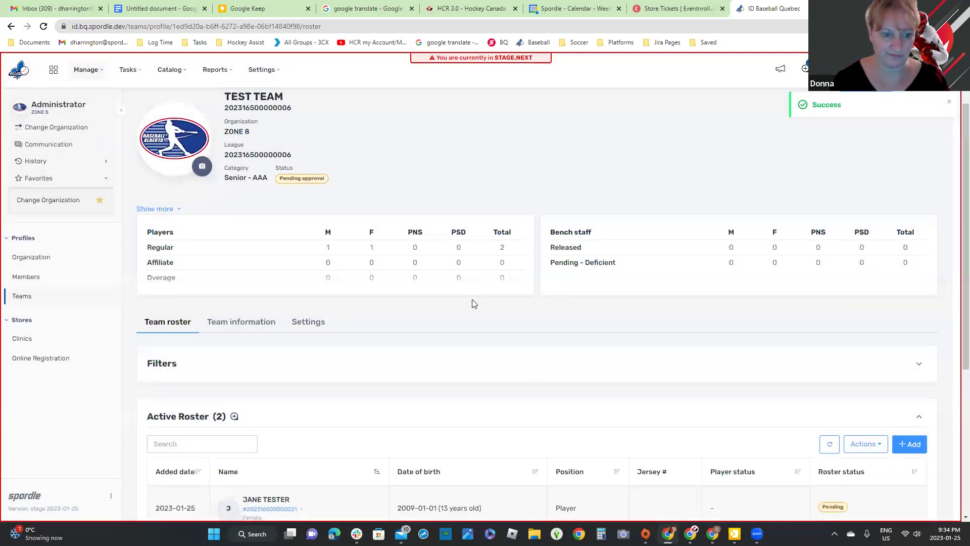
Step: View the Pending - Deficient player's profile details, then close them
scroll(473, 303, "down", 3)
scroll(473, 304, "down", 2)
left_click_drag(881, 303, 802, 303)
left_click(851, 317)
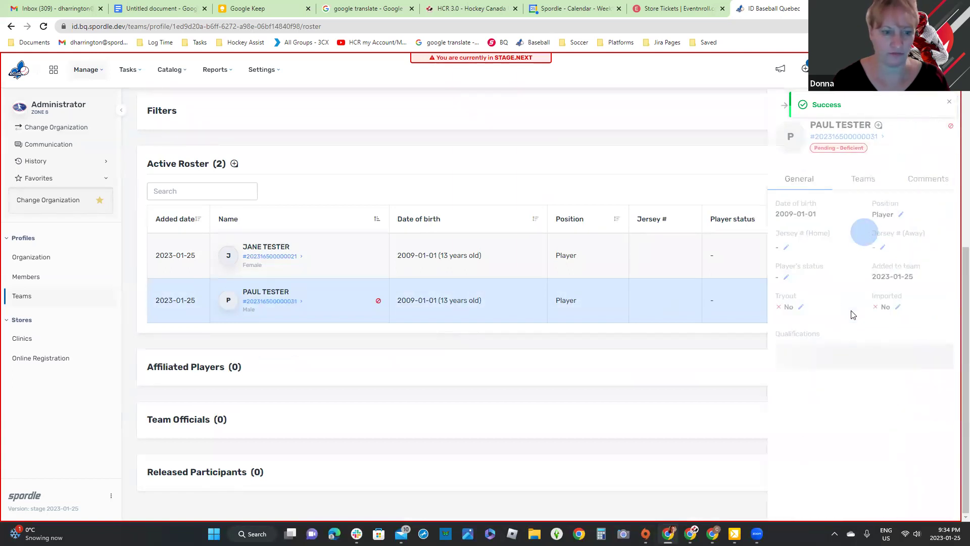
left_click(695, 321)
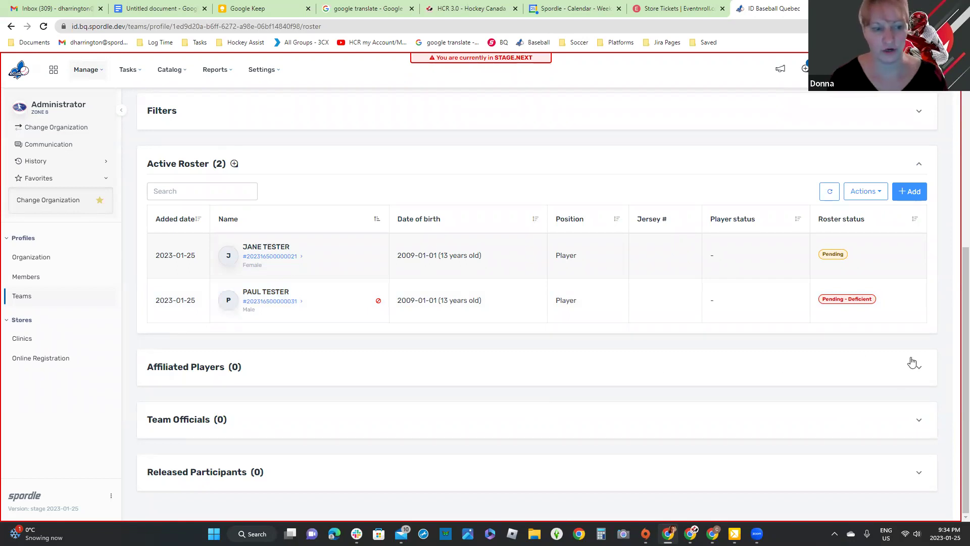
Step: Expand the empty Affiliated Players and Team Officials sections and run an unfiltered member search
left_click(918, 372)
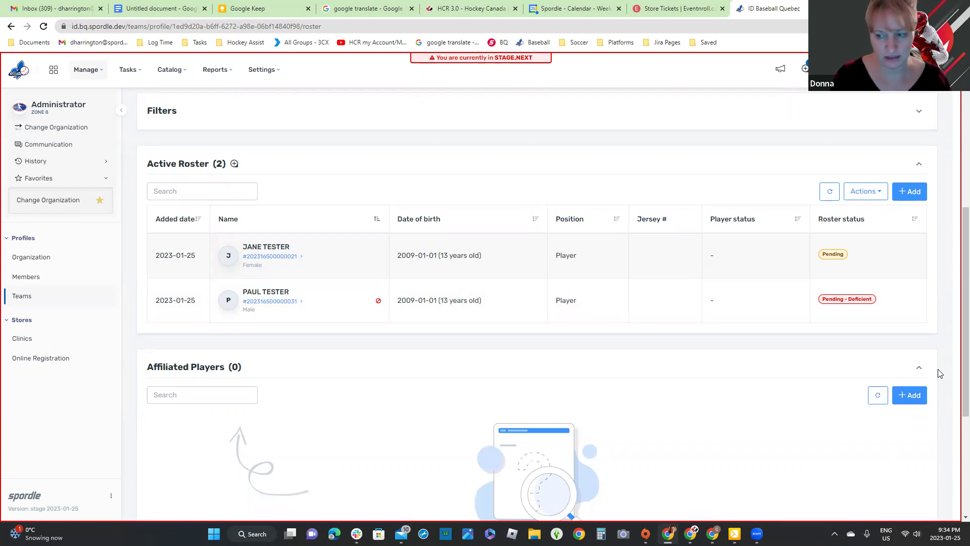
scroll(938, 371, "down", 4)
left_click(920, 422)
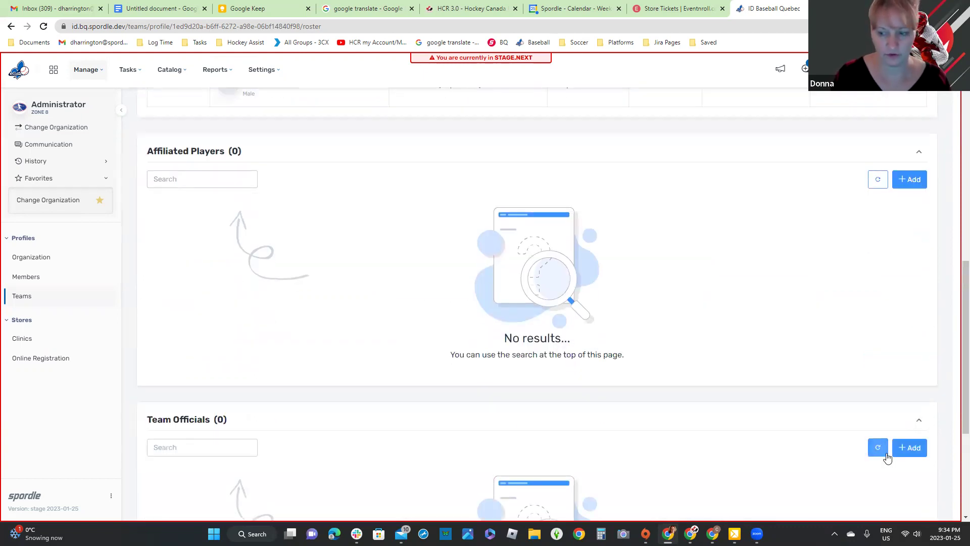
left_click(909, 179)
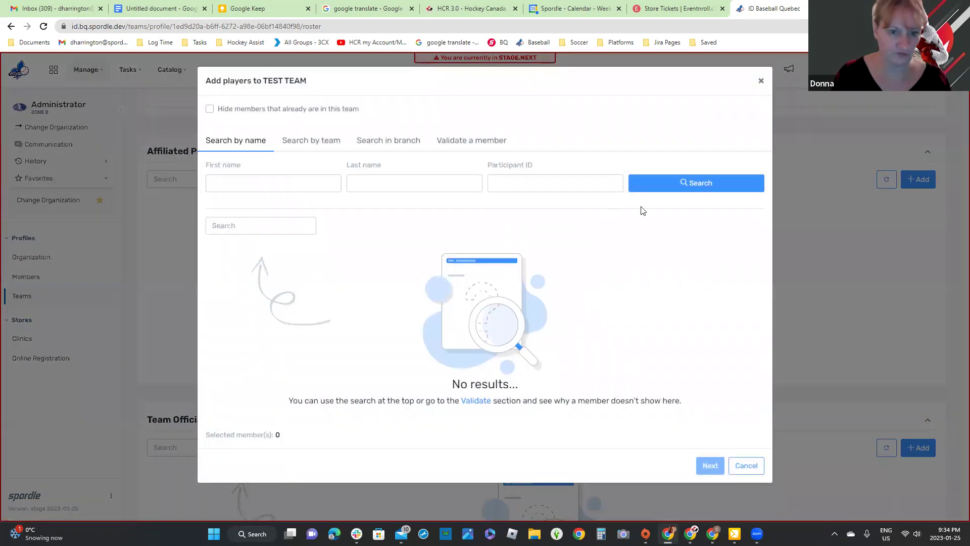
left_click(656, 186)
Step: Search members by first and last name, then by last name 'test' only, and cancel with no results
left_click(272, 182)
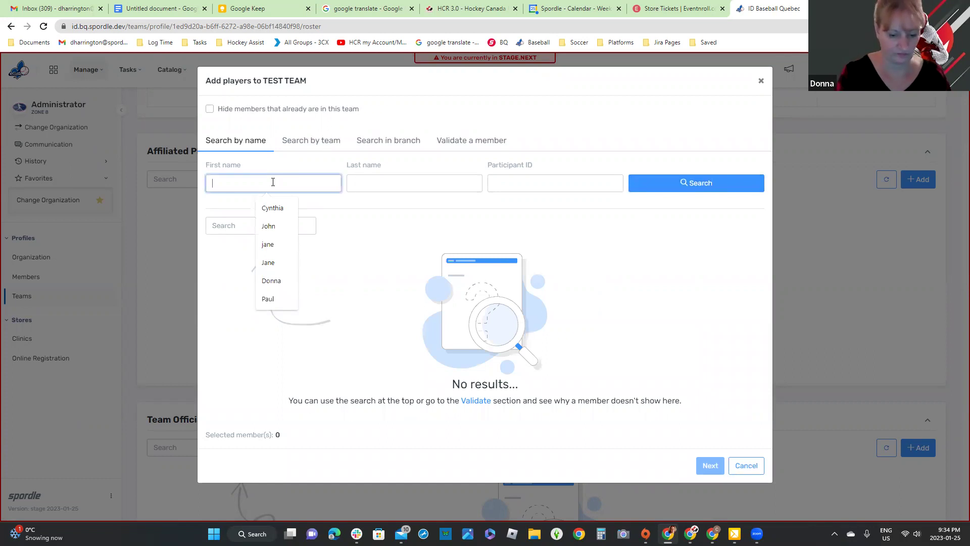
type("sue")
left_click(383, 183)
type("test")
left_click(654, 188)
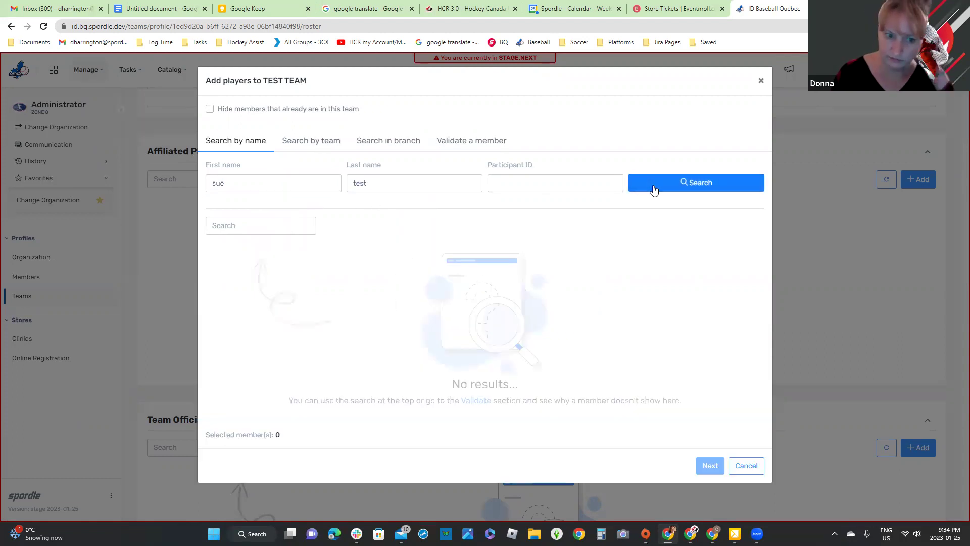
double_click(215, 184)
key("BackSpace")
left_click(657, 185)
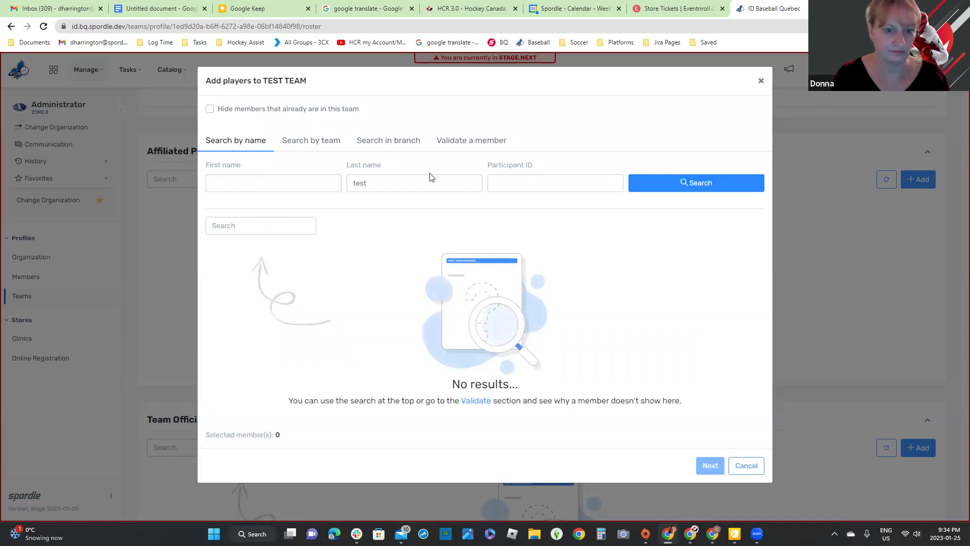
left_click(746, 466)
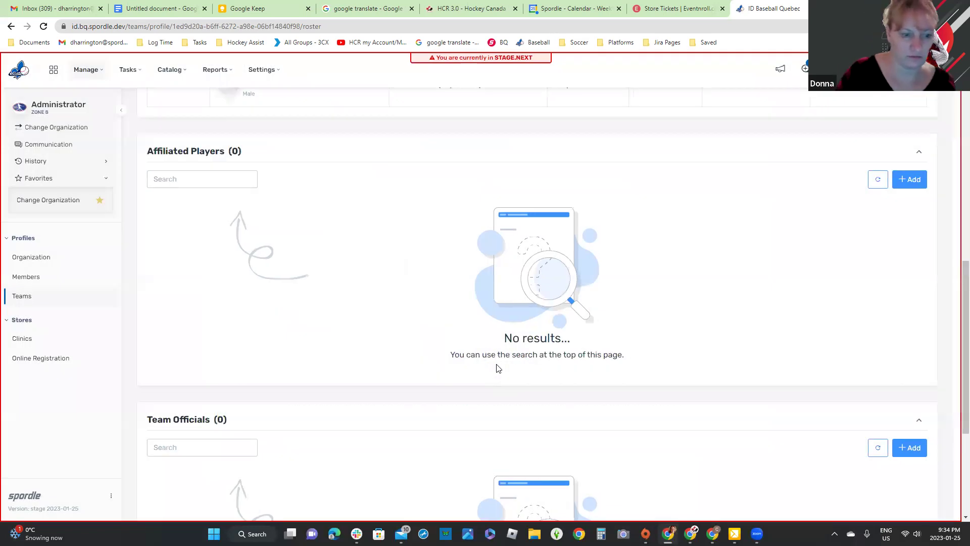
Step: Scroll back to the Active Roster and bring up its Actions dropdown
scroll(500, 366, "up", 5)
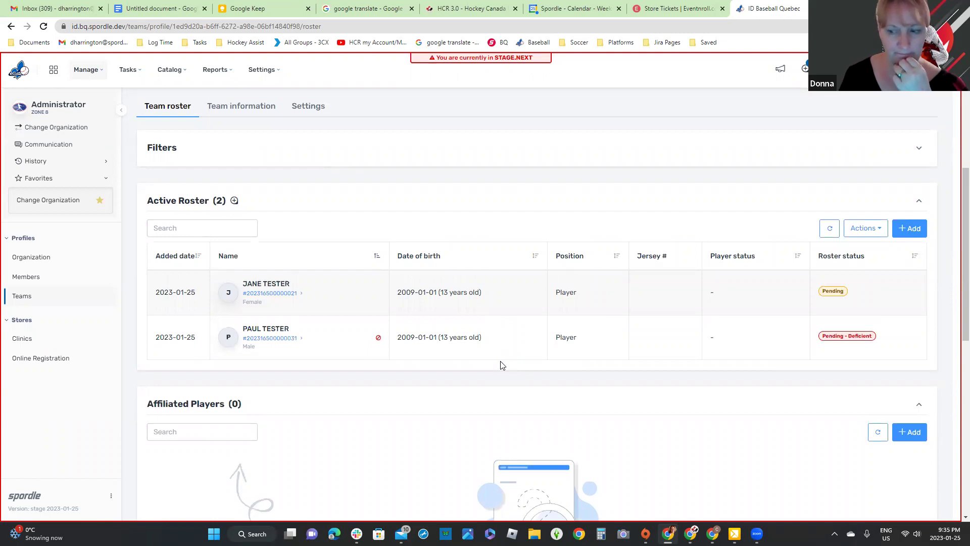
scroll(502, 365, "up", 7)
scroll(501, 365, "down", 7)
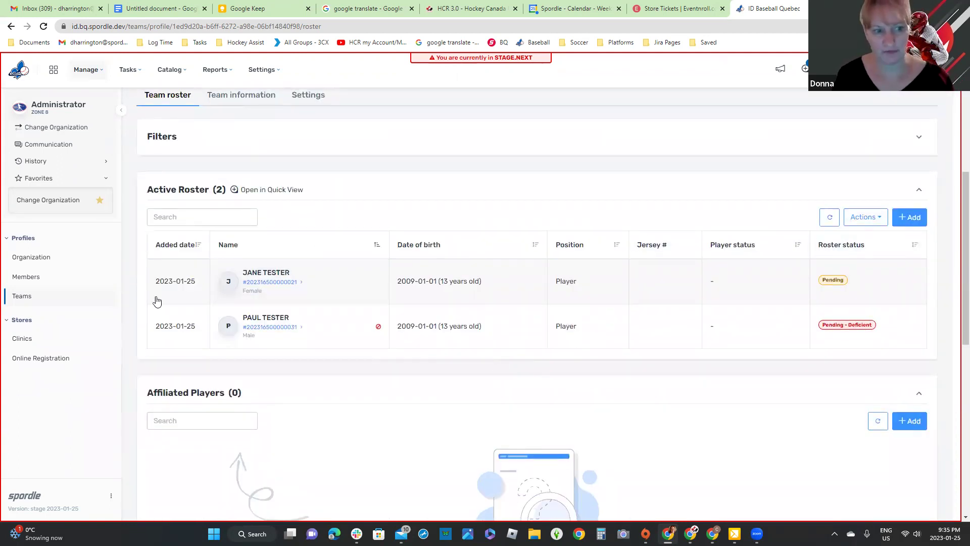
left_click(877, 224)
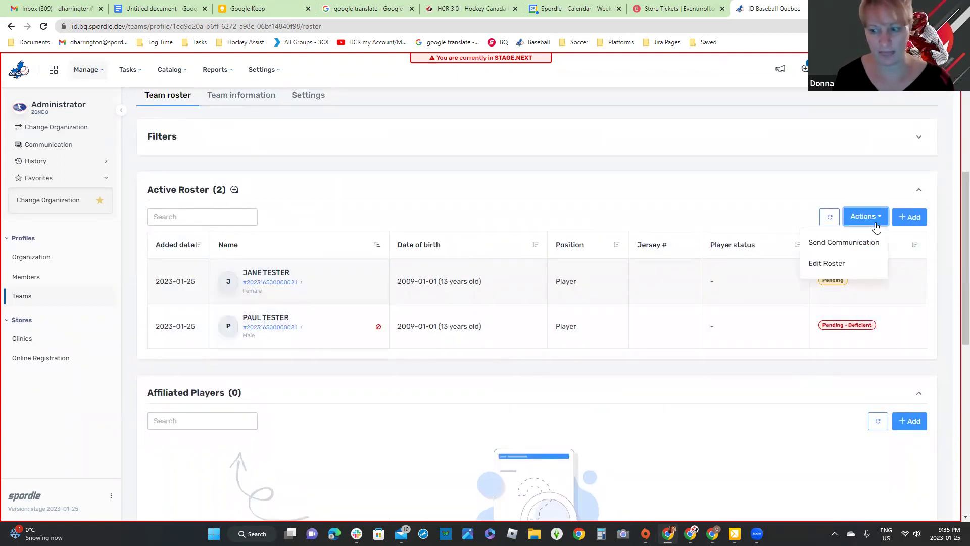
left_click(834, 433)
scroll(834, 434, "down", 2)
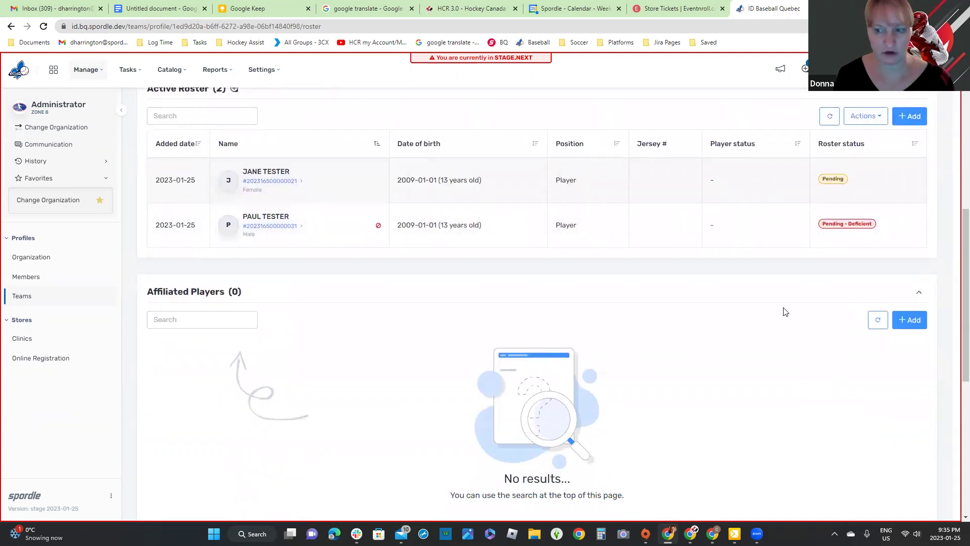
scroll(847, 340, "down", 3)
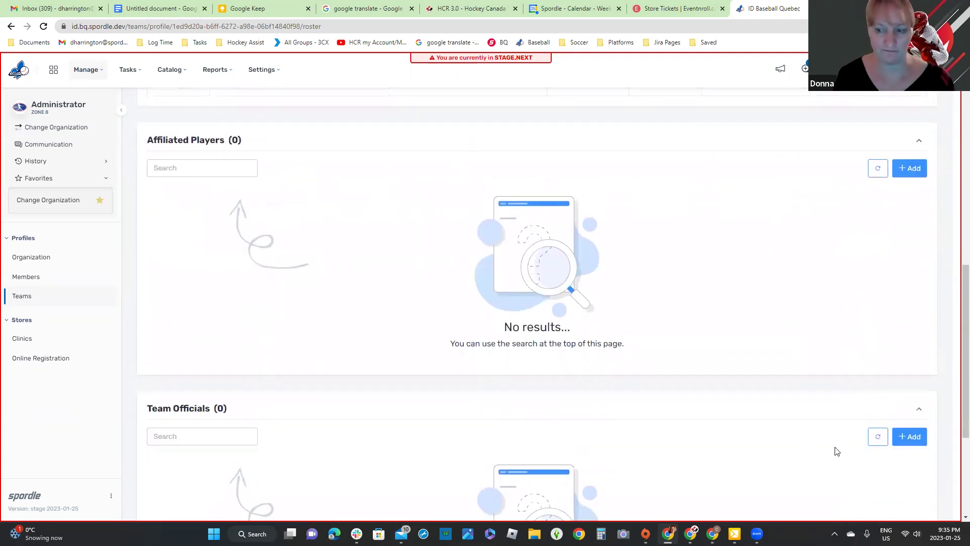
scroll(834, 435, "up", 5)
left_click(865, 217)
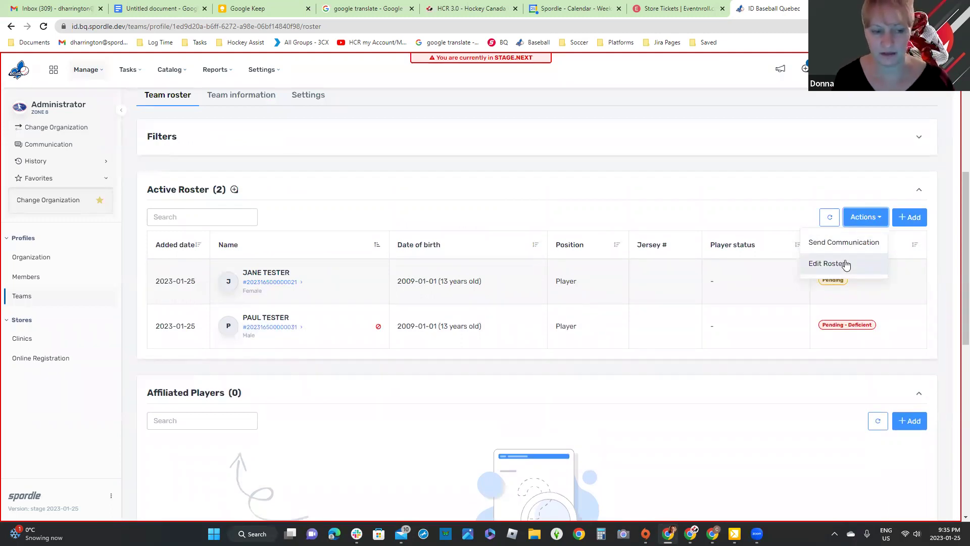
Step: In Edit Roster, give the two players home jersey numbers 12 and 14 and save
left_click(846, 272)
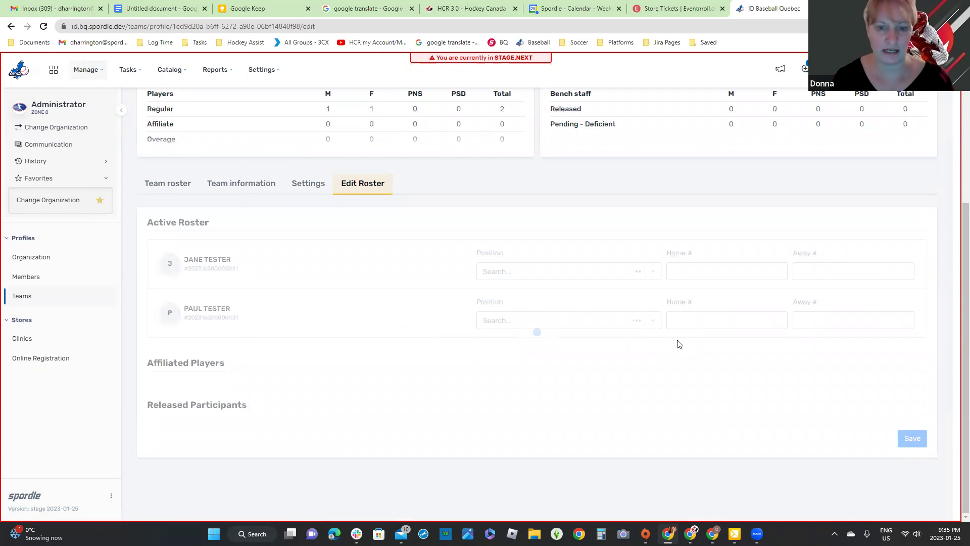
left_click(693, 272)
type("12")
left_click(723, 322)
type("14")
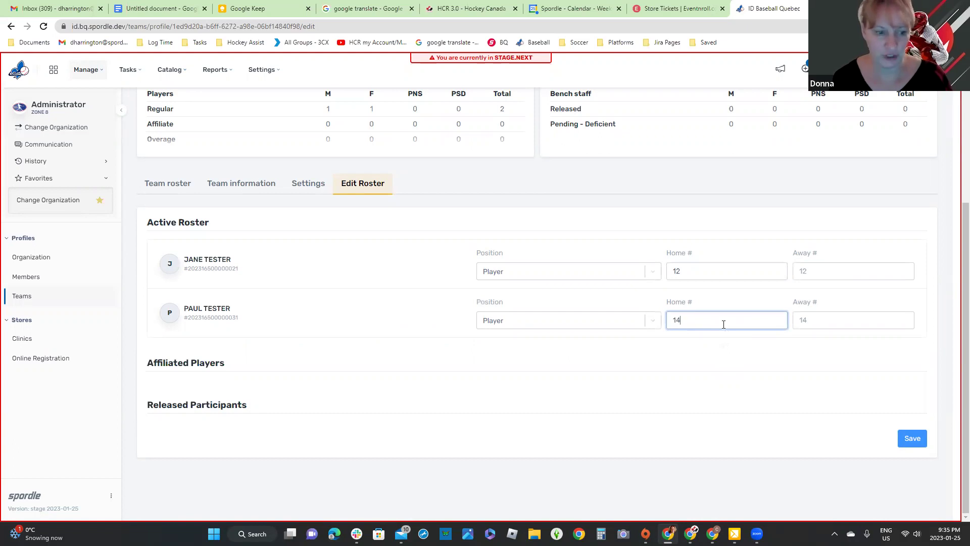
left_click(912, 445)
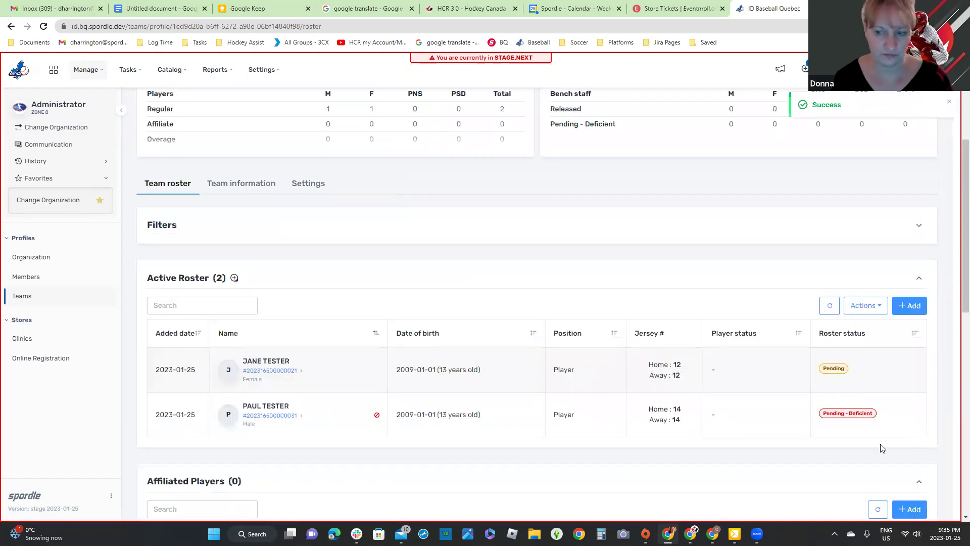
Step: Start a team communication, drop the second player from recipients, and advance to the subject and message step
left_click(884, 307)
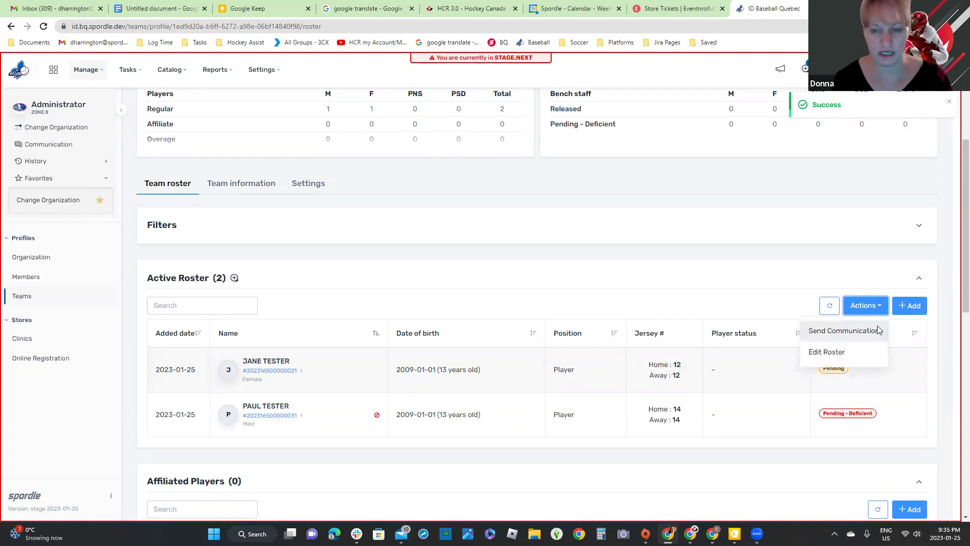
left_click(878, 329)
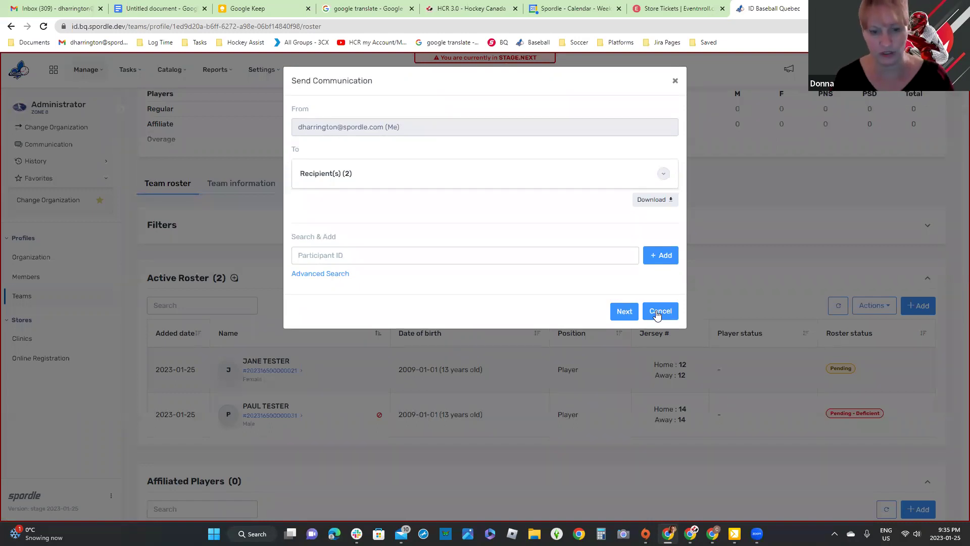
left_click(657, 313)
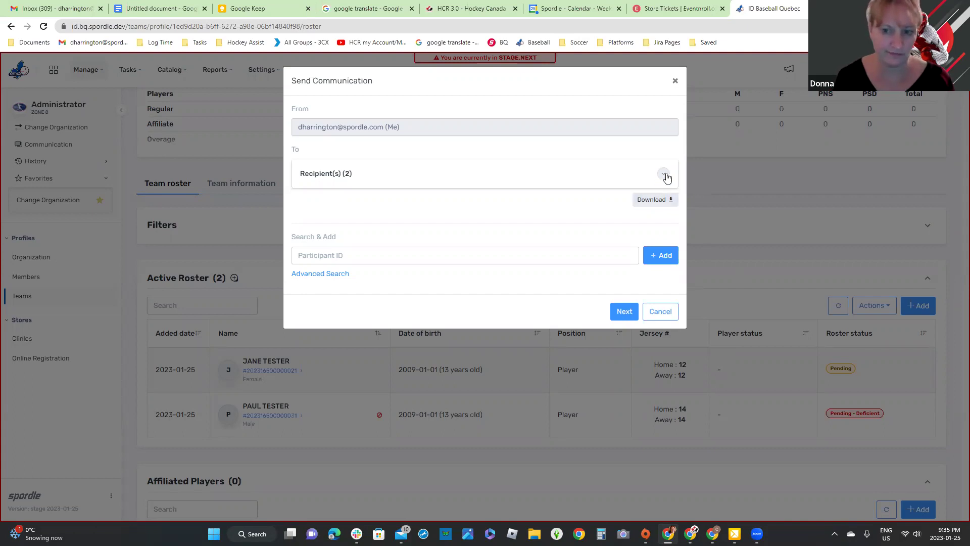
left_click(663, 175)
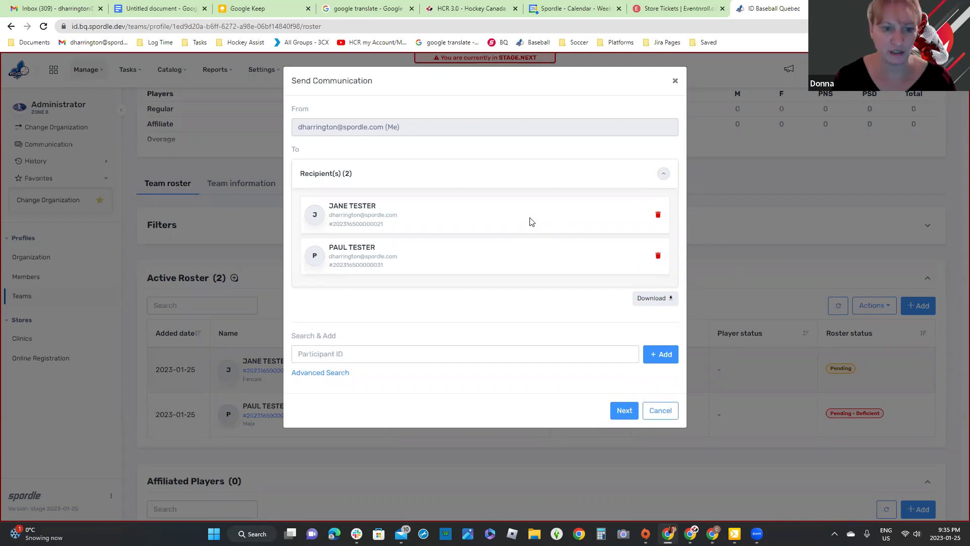
left_click(658, 256)
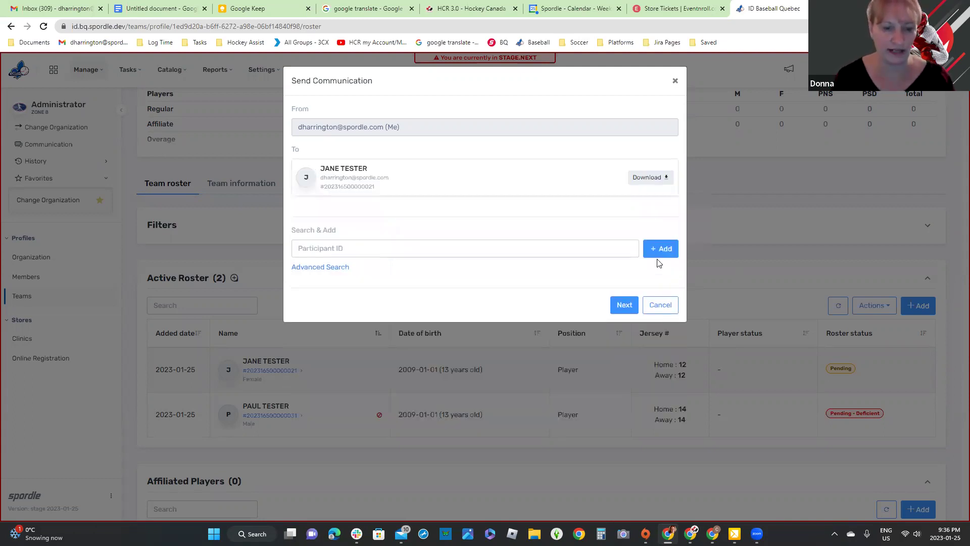
left_click(665, 249)
left_click(322, 267)
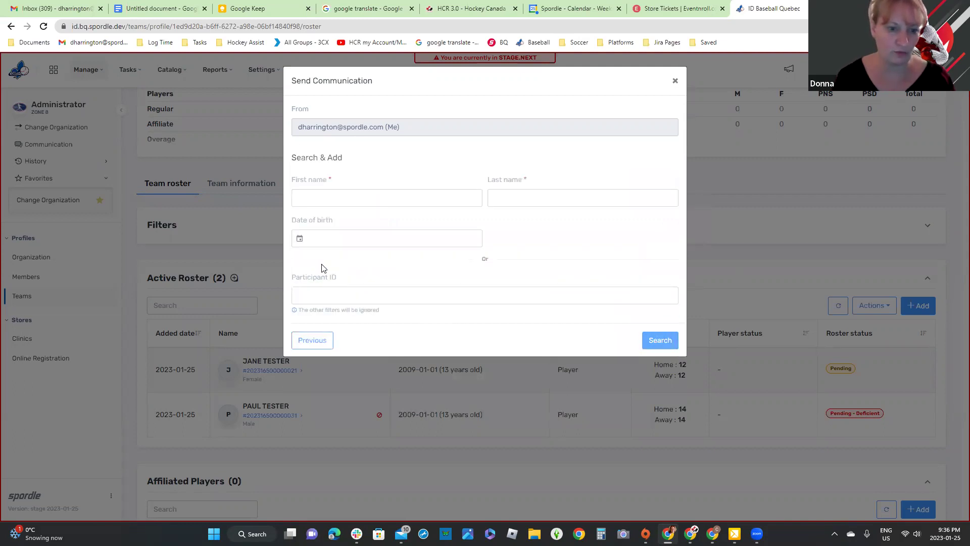
left_click(317, 340)
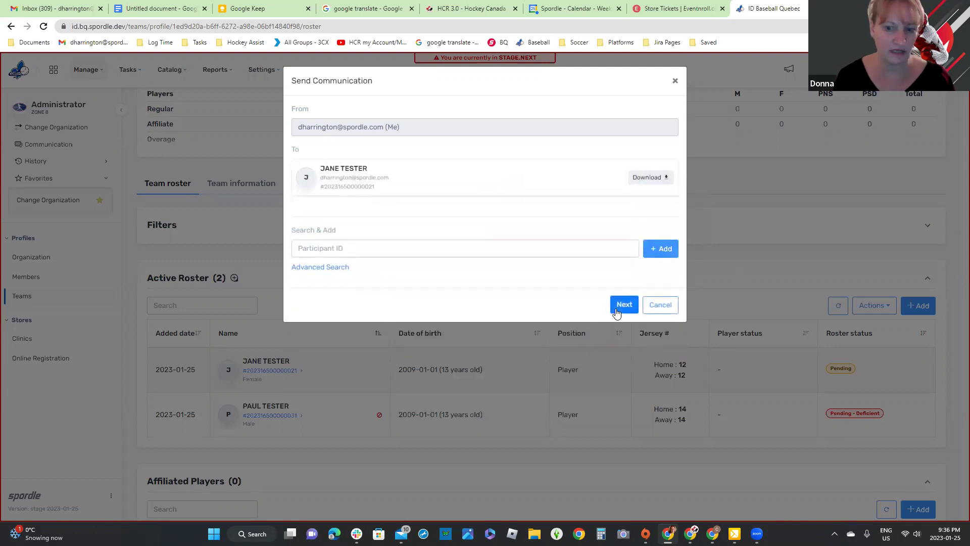
left_click(622, 305)
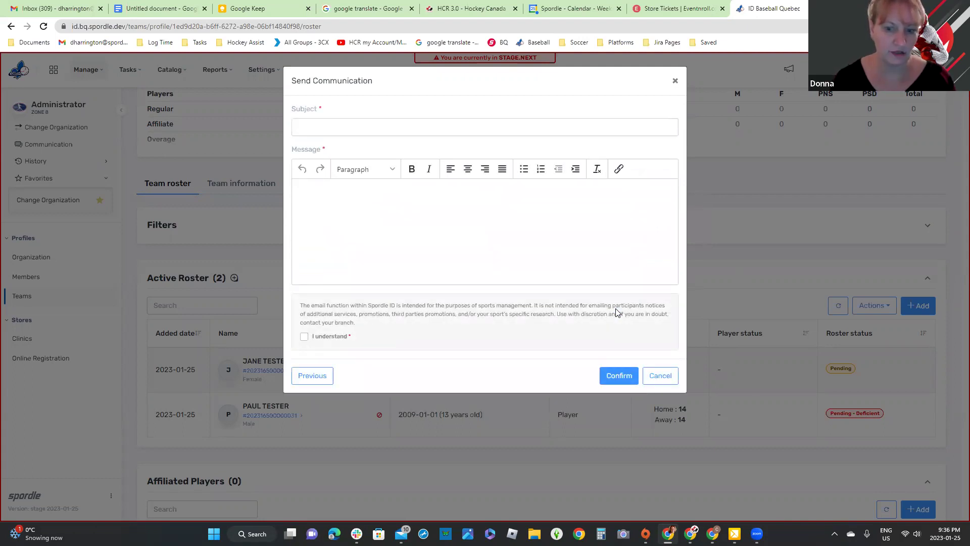
Step: Accept the e-mail disclaimer, enter 'test' as subject and message, confirm sending, and dismiss the notice
left_click(306, 336)
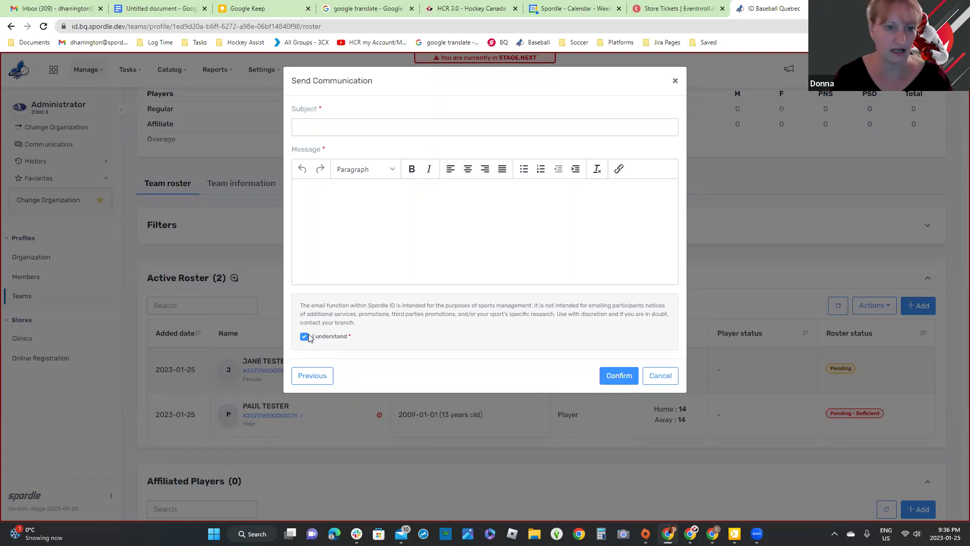
left_click(336, 123)
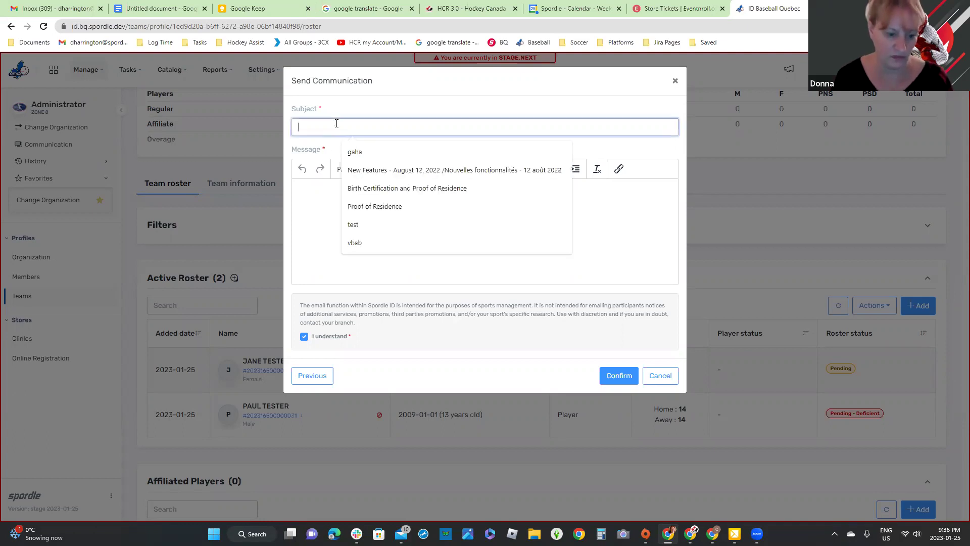
type("test")
left_click(325, 194)
type("test")
left_click(620, 373)
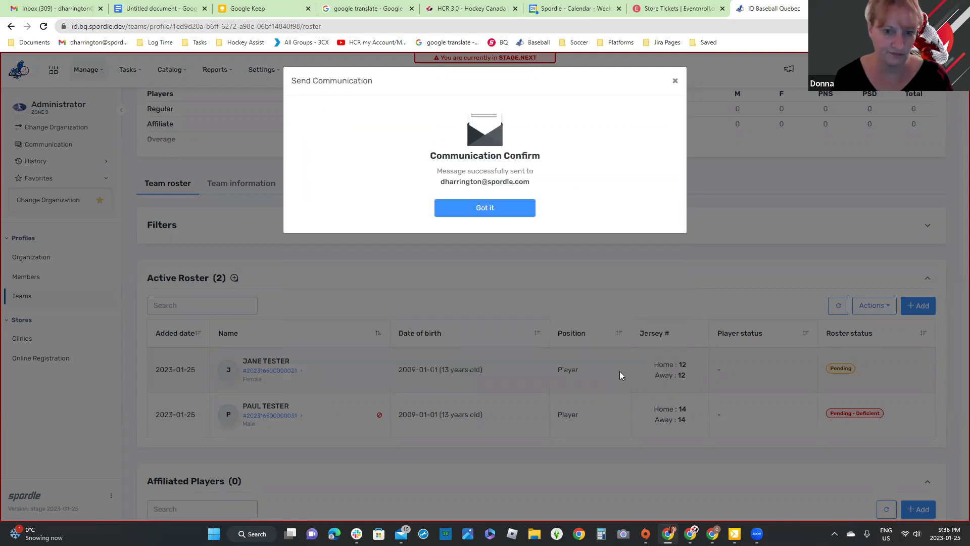
left_click(461, 209)
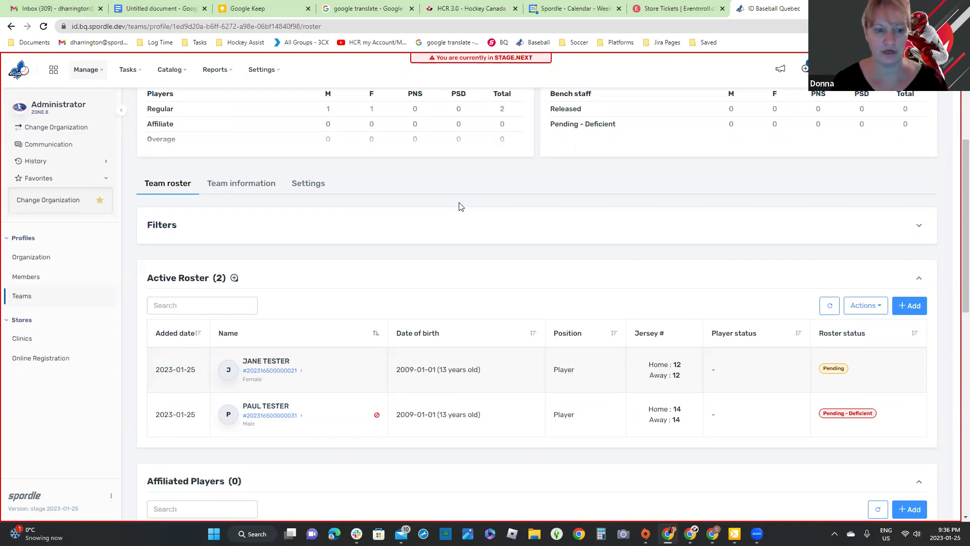
left_click(939, 69)
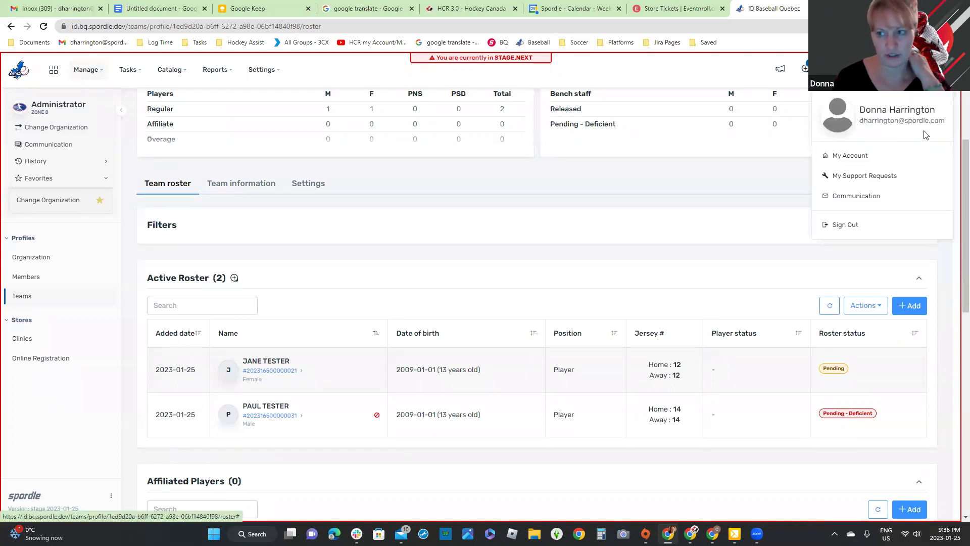
left_click_drag(860, 124, 953, 126)
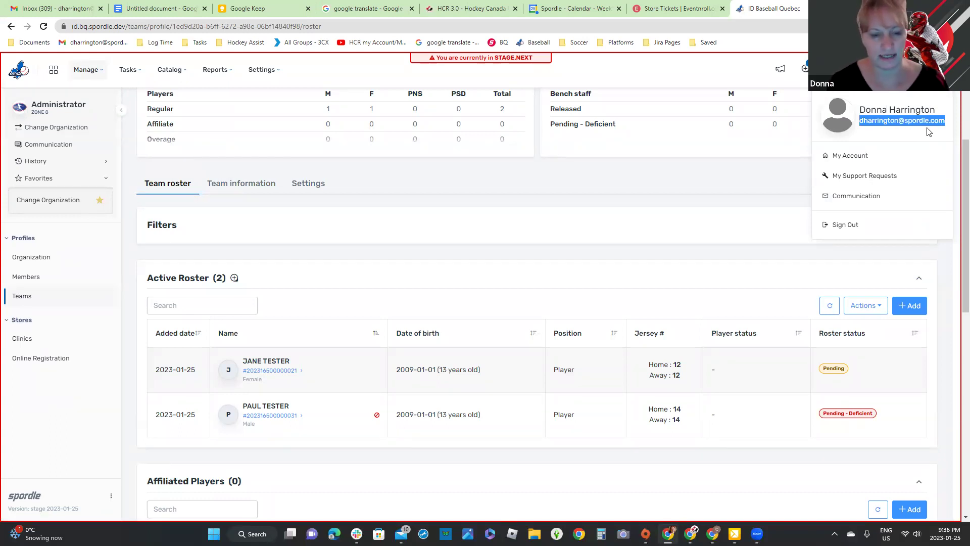
left_click(797, 168)
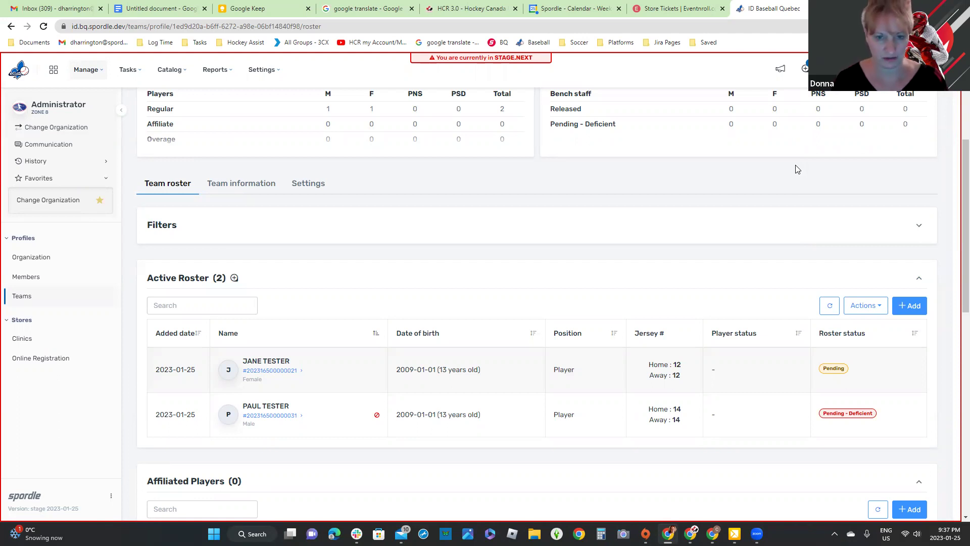
scroll(827, 405, "down", 5)
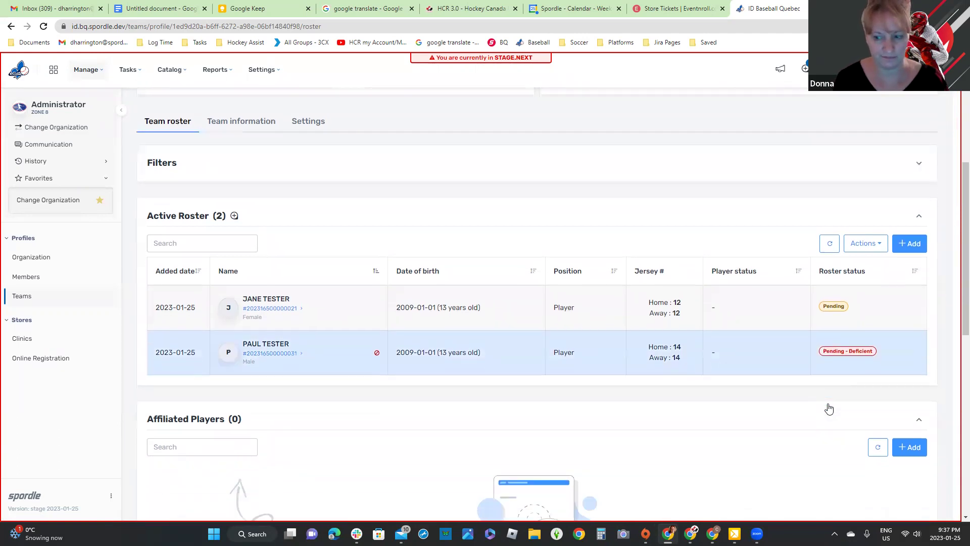
scroll(642, 347, "down", 3)
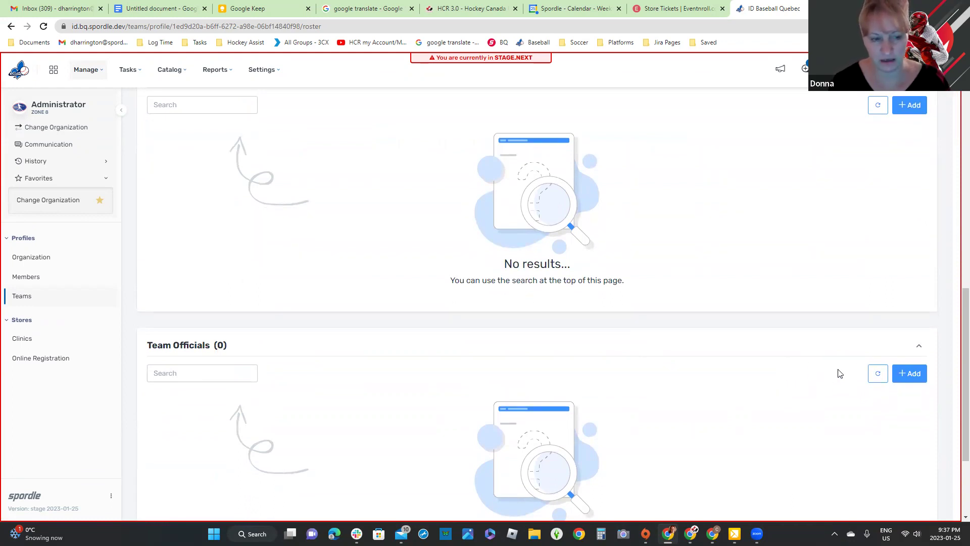
scroll(827, 372, "up", 6)
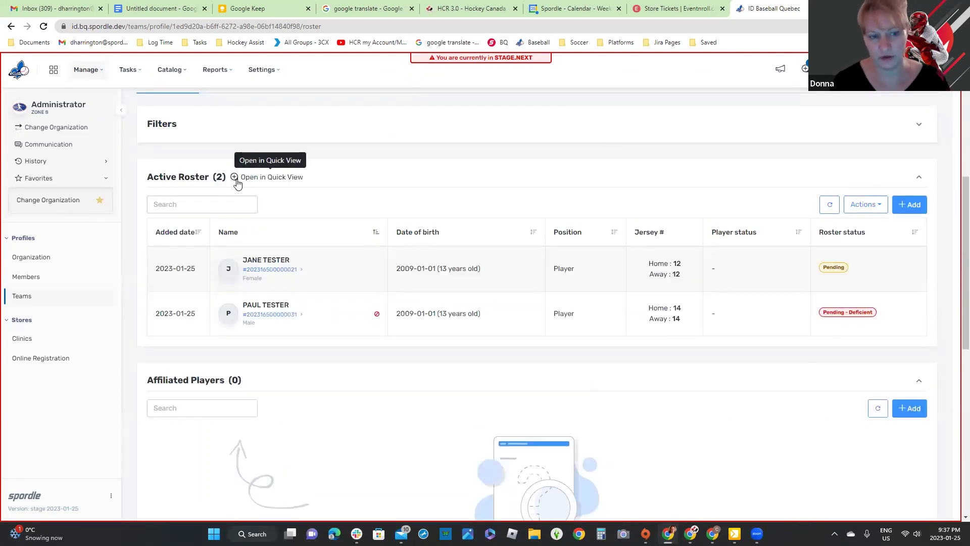
left_click(235, 179)
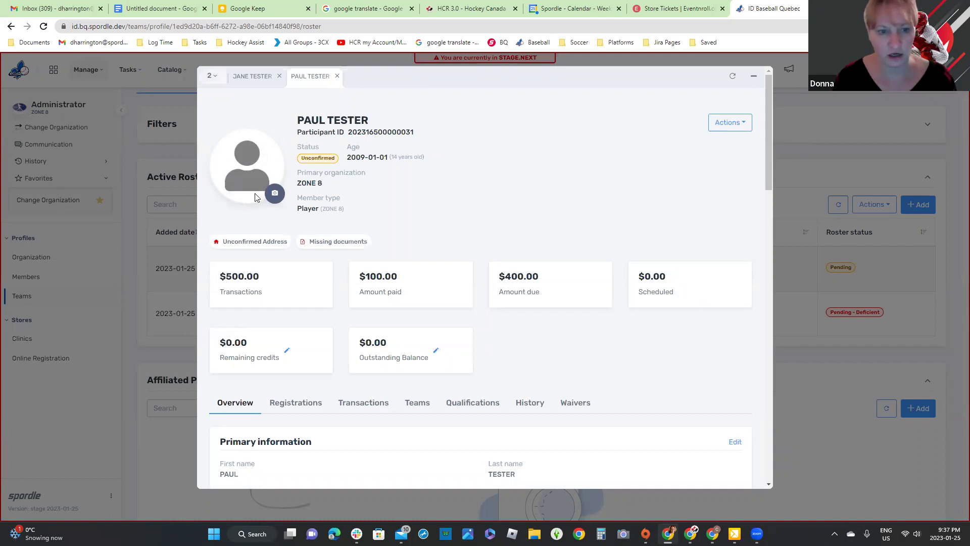
scroll(617, 393, "down", 5)
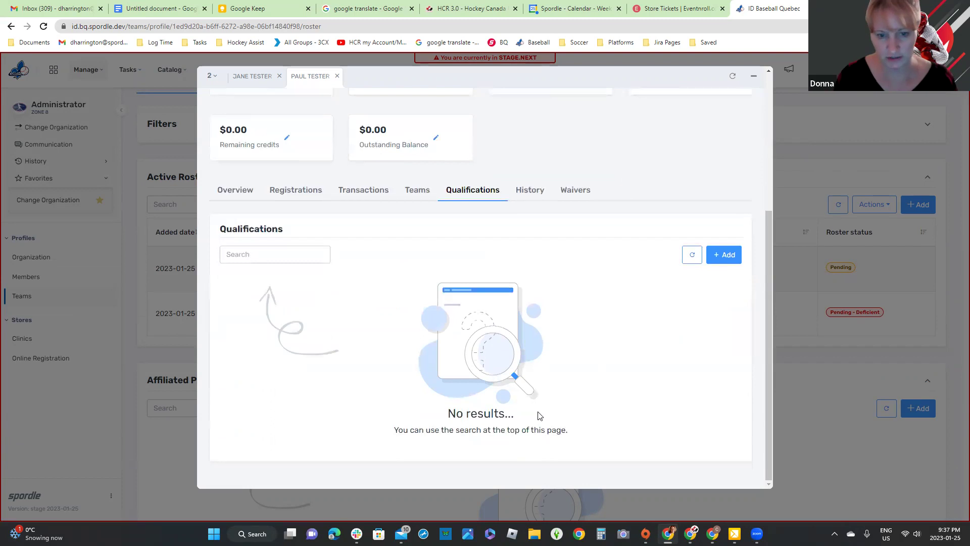
left_click(250, 79)
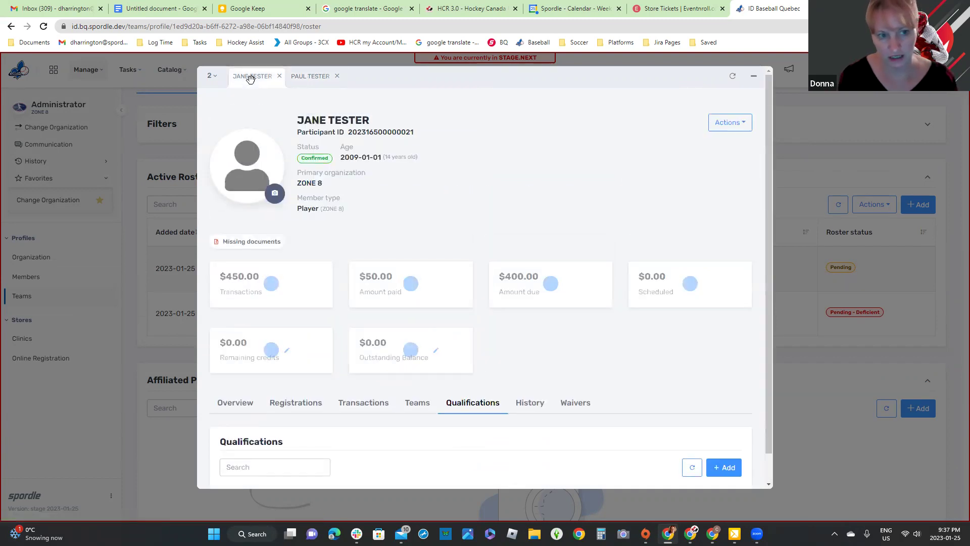
scroll(554, 412, "down", 2)
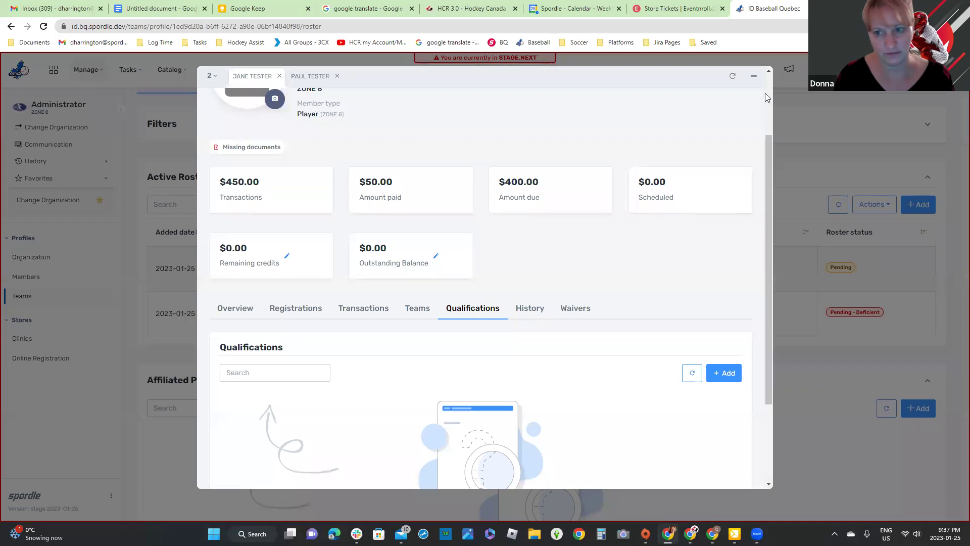
left_click(758, 79)
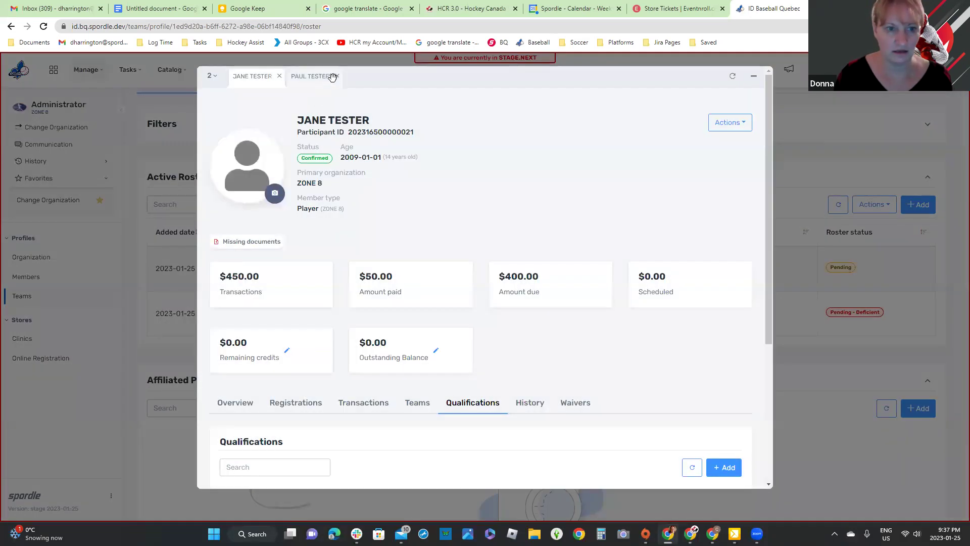
left_click(337, 77)
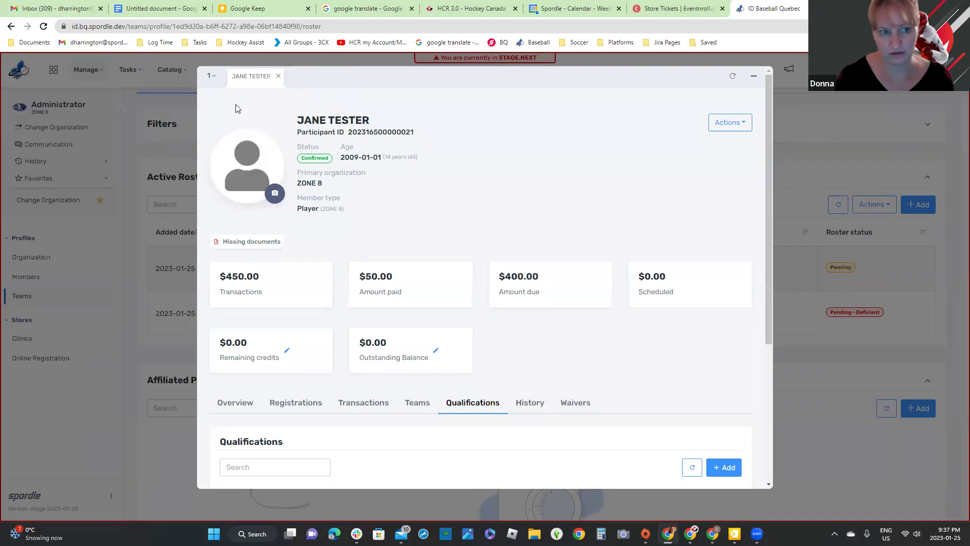
left_click(213, 79)
left_click(229, 136)
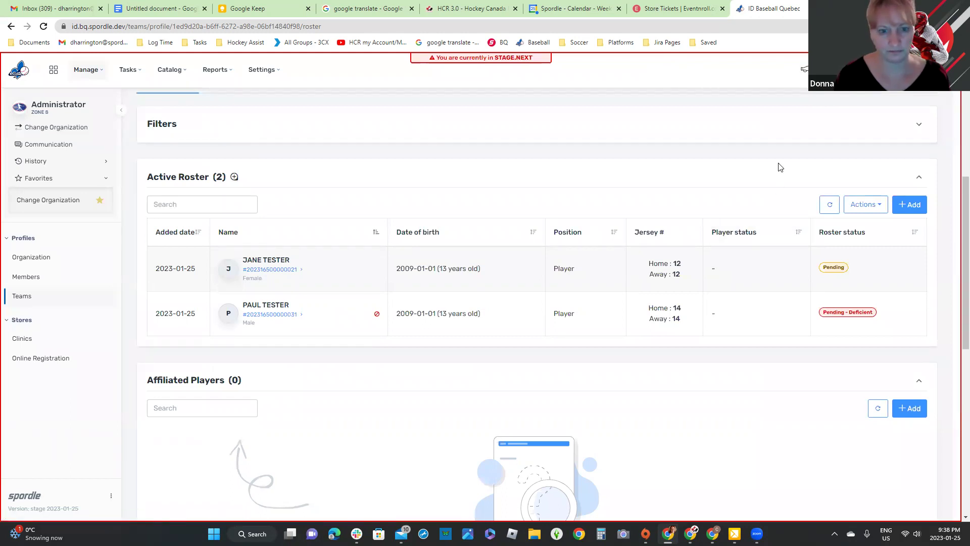
Step: Open TEST TEAM's Team information tab and scroll down through contacts to Team Comments
scroll(779, 167, "up", 3)
scroll(780, 167, "up", 3)
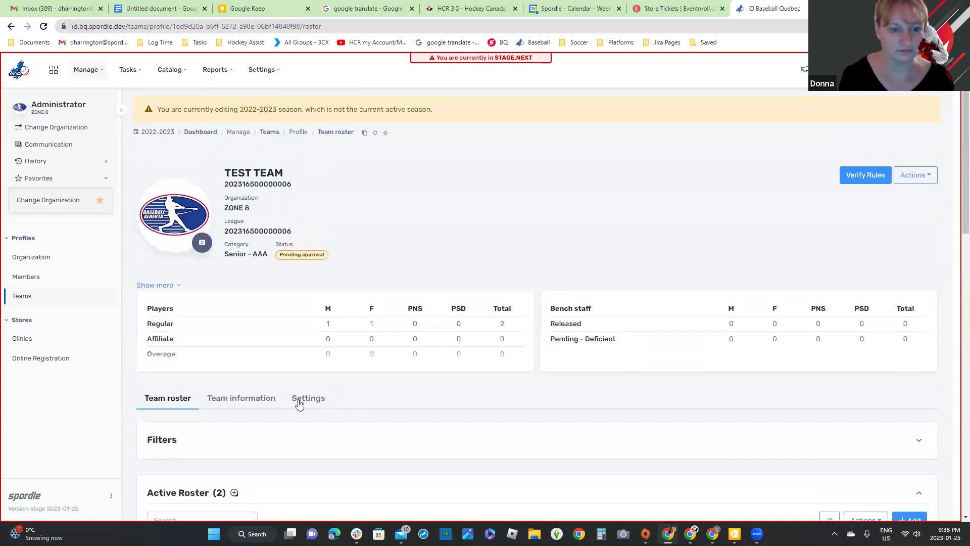
scroll(479, 369, "down", 3)
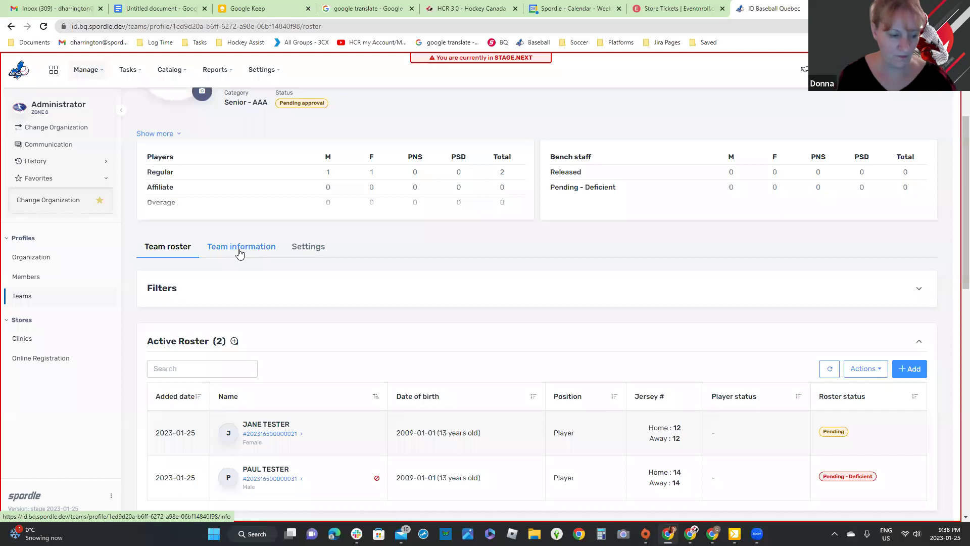
left_click(240, 252)
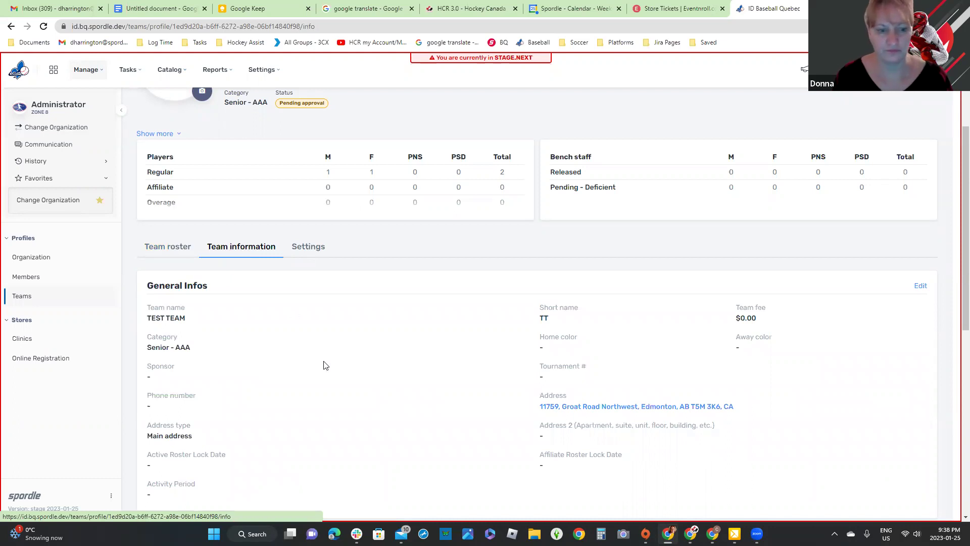
scroll(325, 368, "down", 1)
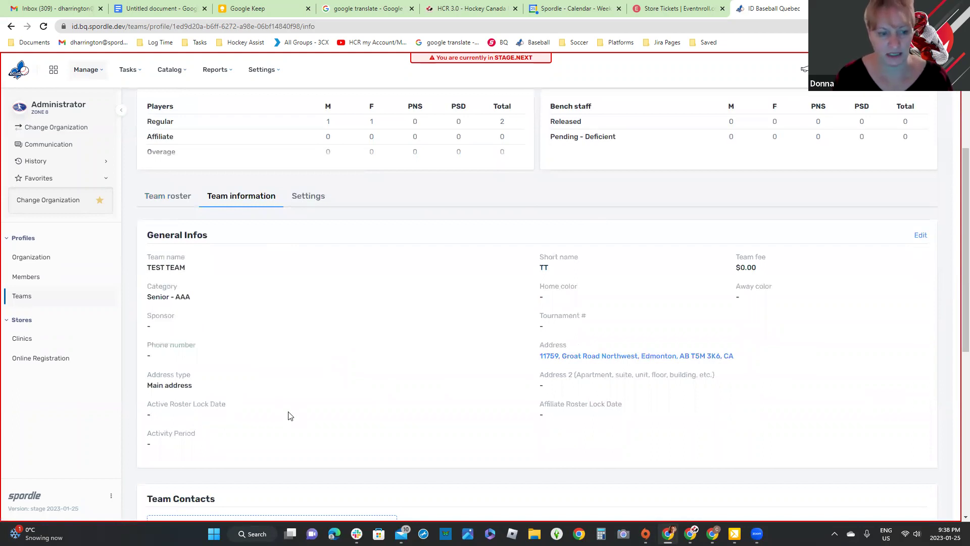
scroll(291, 415, "down", 5)
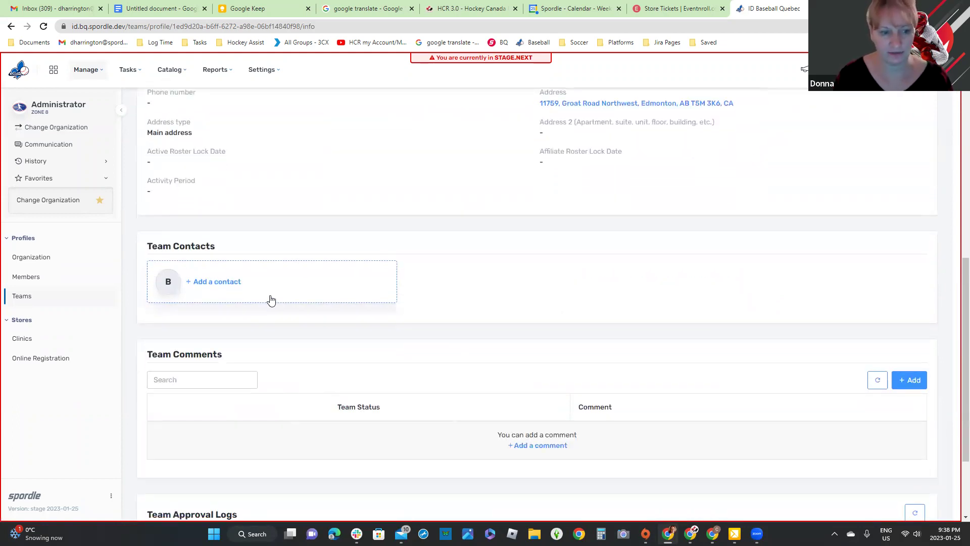
scroll(272, 299, "down", 1)
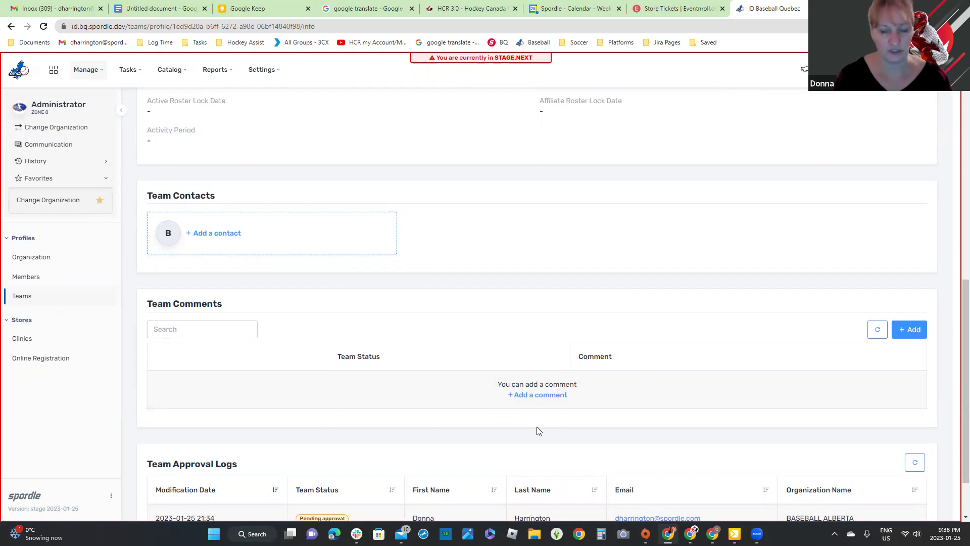
Step: Post the TEST TEAM comment 'added player', then review Team Comments and Approval Logs
left_click(551, 395)
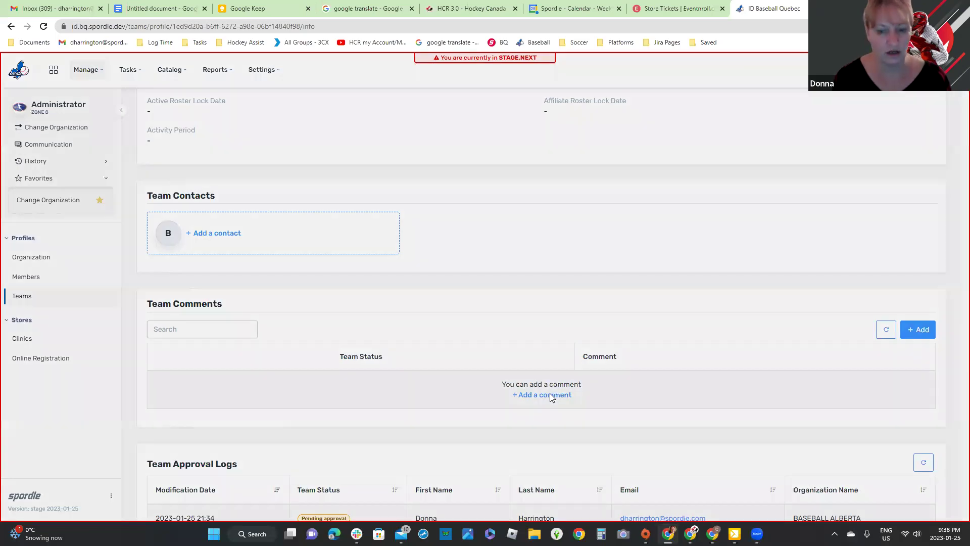
type("test")
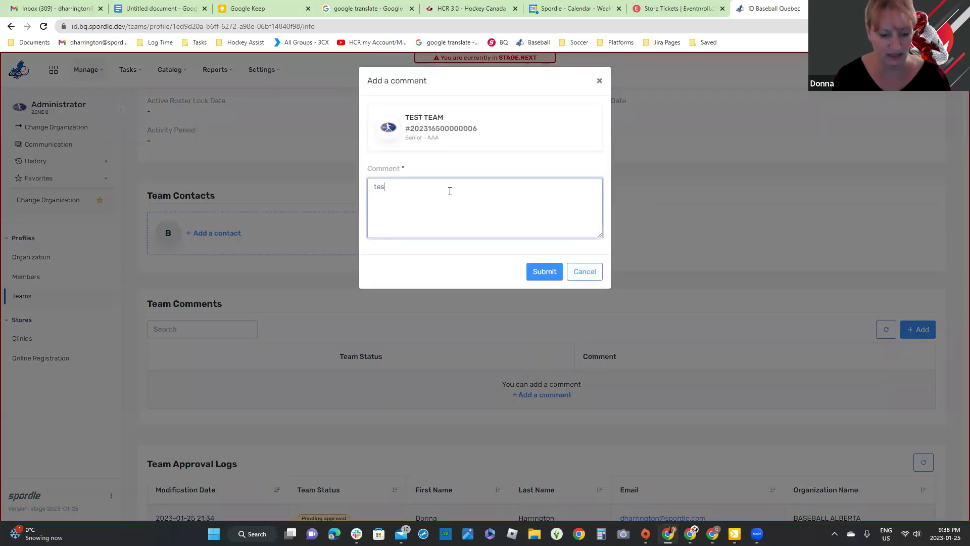
key("BackSpace")
key("BackSpace")
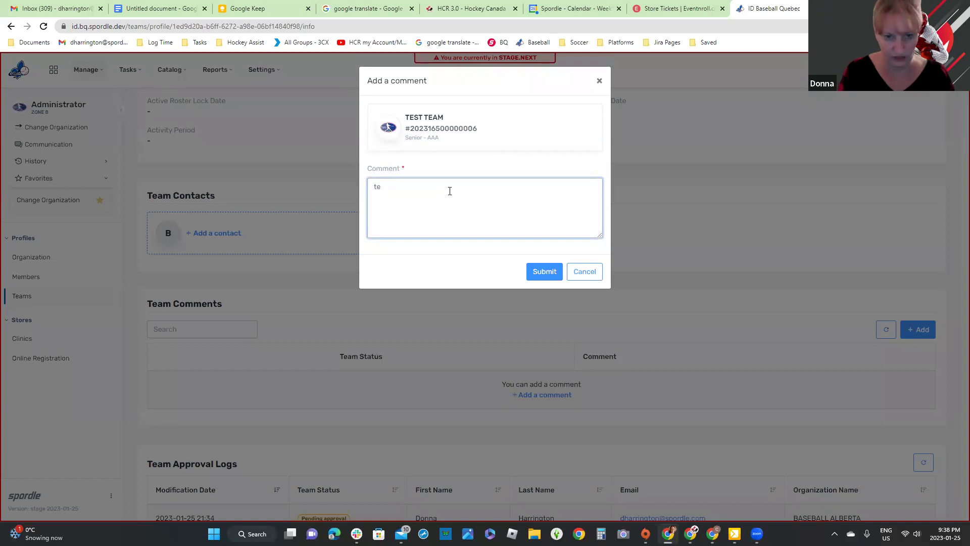
key("BackSpace")
key("BackSpace")
type("ad")
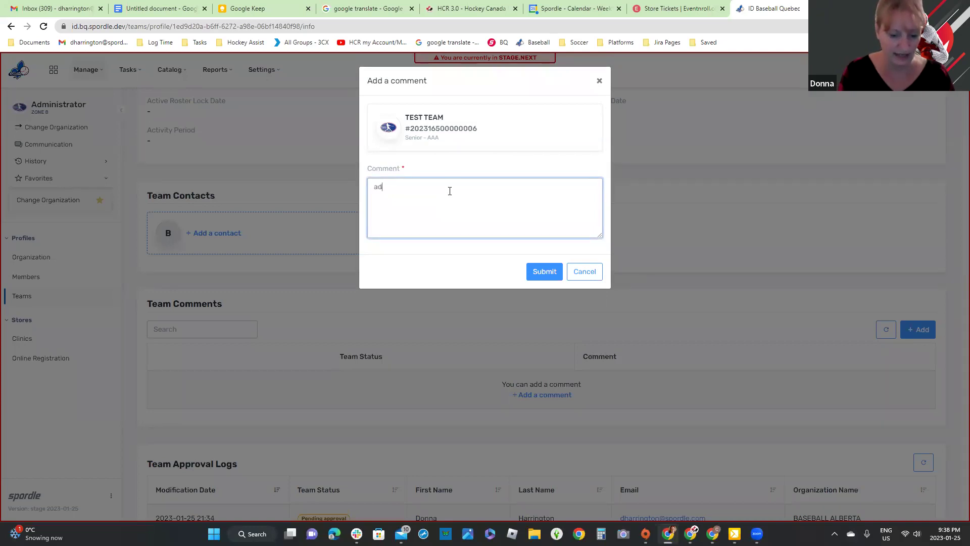
type("ded apl")
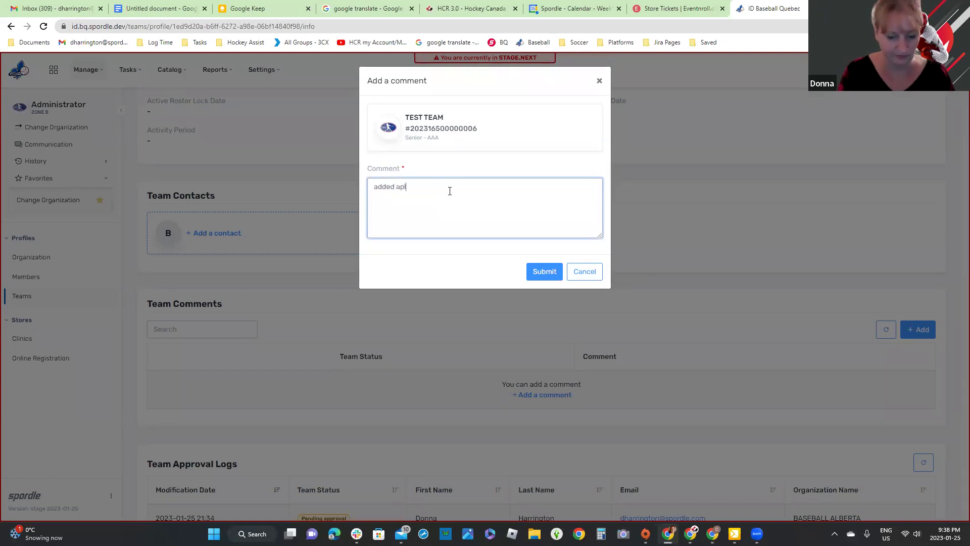
key("BackSpace")
key("BackSpace")
key("BackSpace")
type("player")
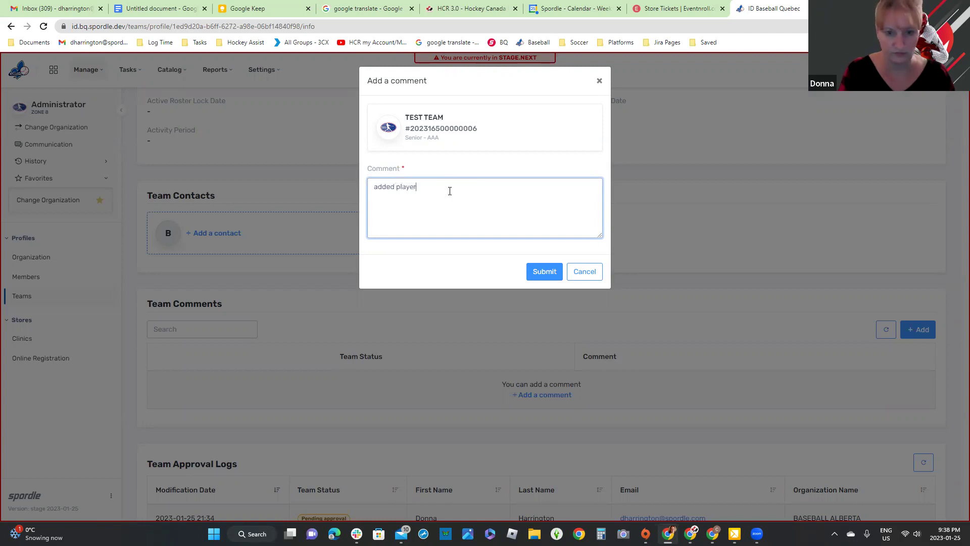
left_click(538, 271)
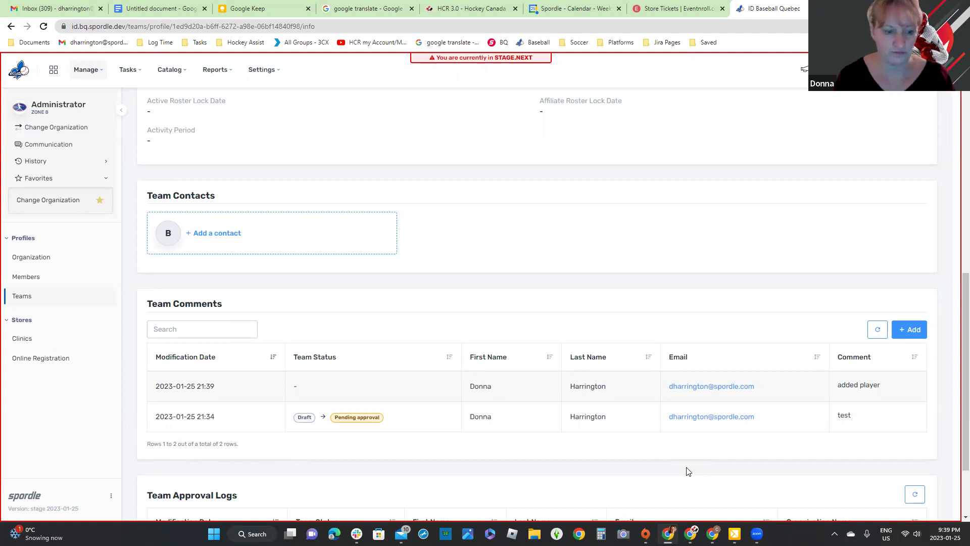
scroll(686, 471, "down", 2)
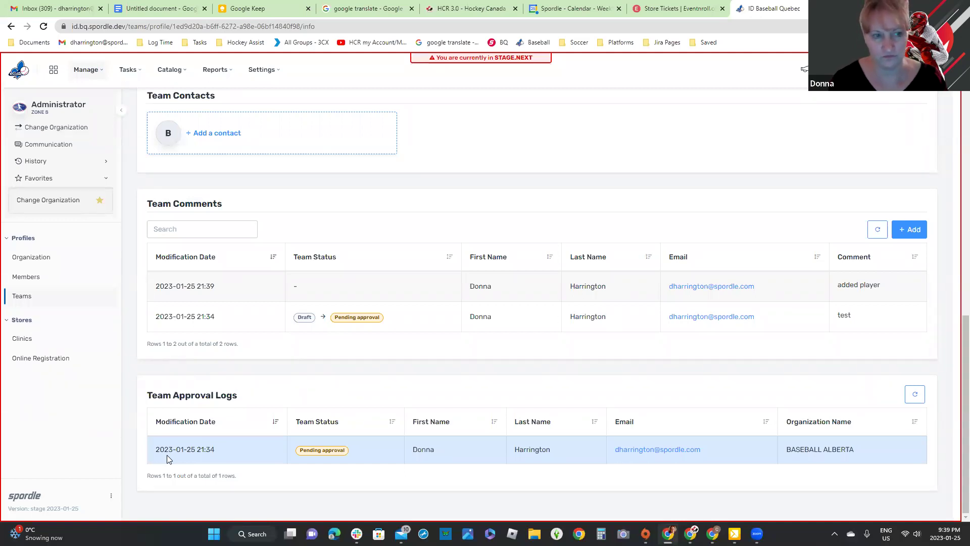
scroll(166, 455, "up", 12)
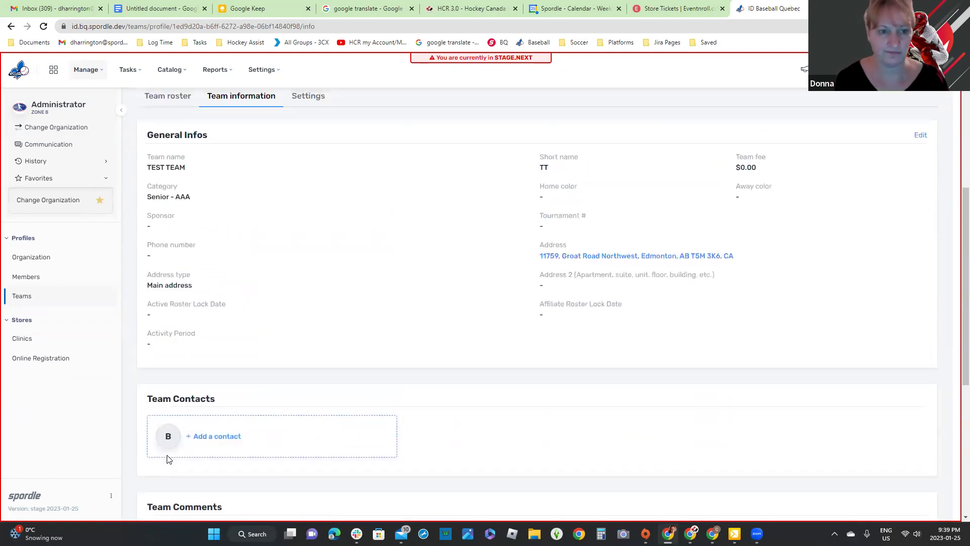
Step: Scroll through TEST TEAM's Settings tab to check Team Restrictions and Qualifications
left_click(308, 305)
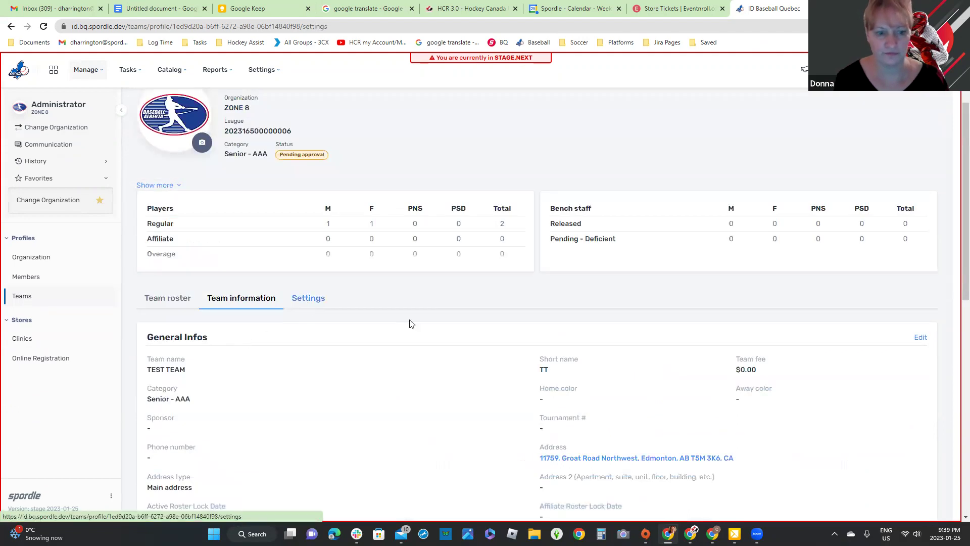
scroll(410, 321, "down", 2)
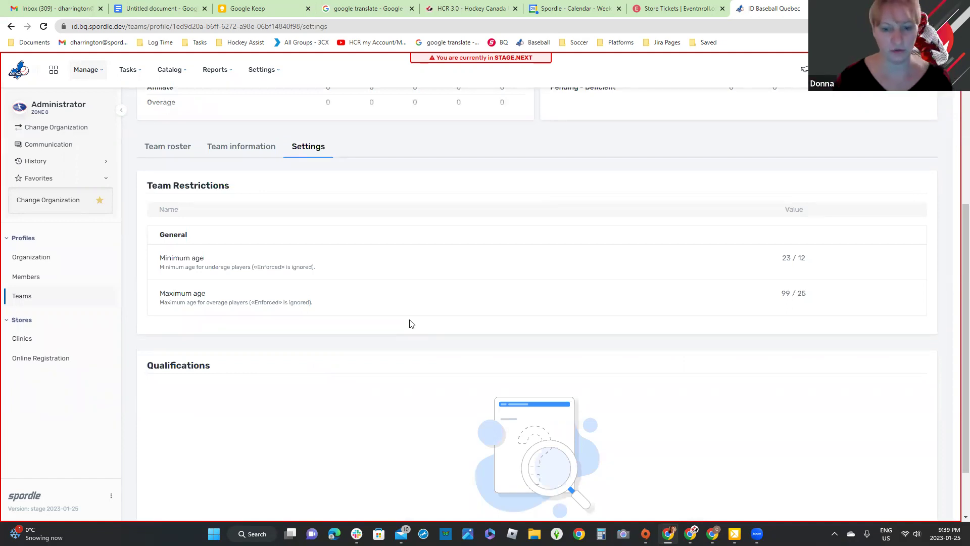
scroll(409, 324, "down", 2)
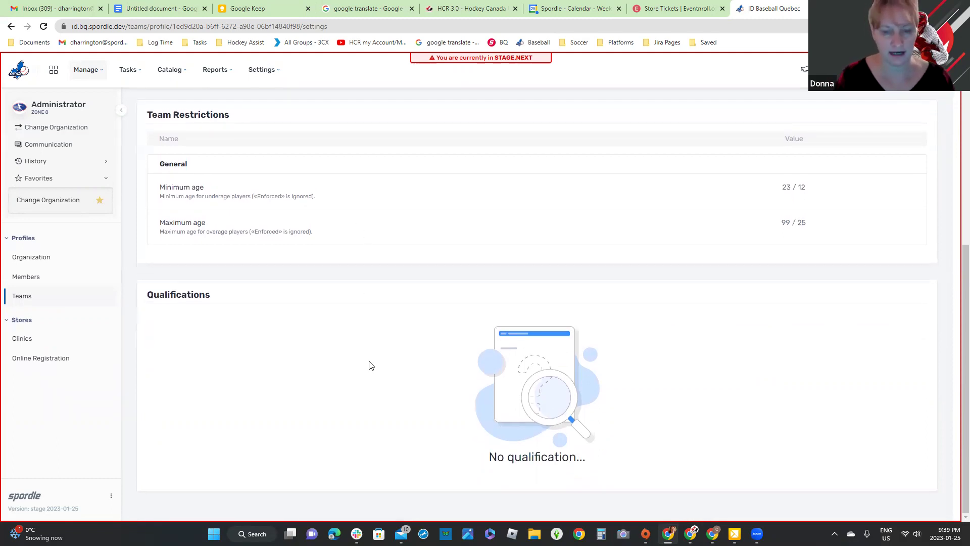
scroll(344, 374, "up", 6)
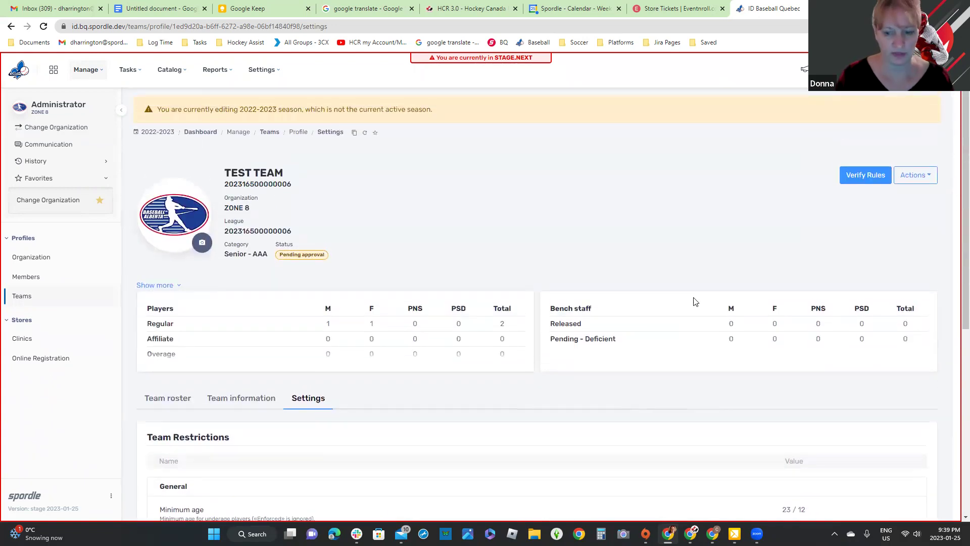
scroll(696, 302, "down", 5)
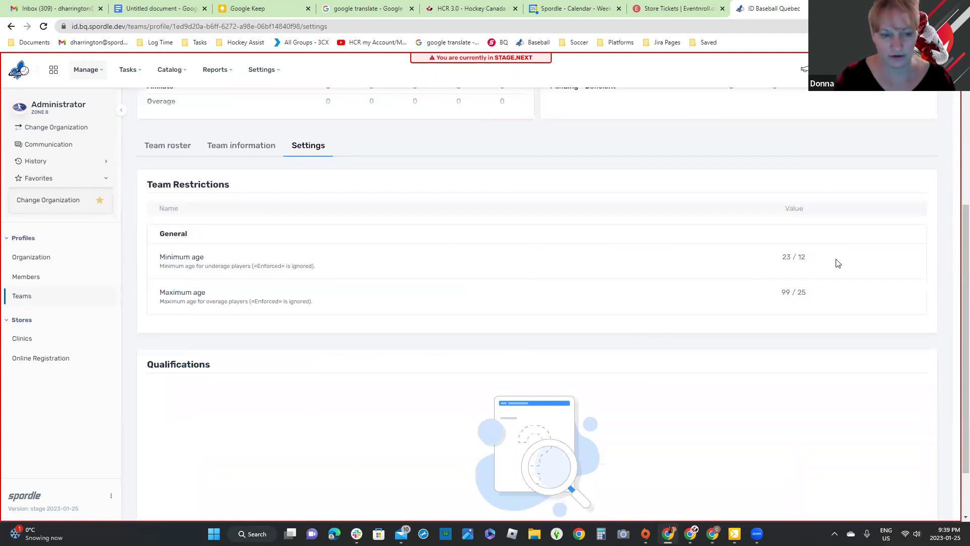
scroll(837, 263, "up", 5)
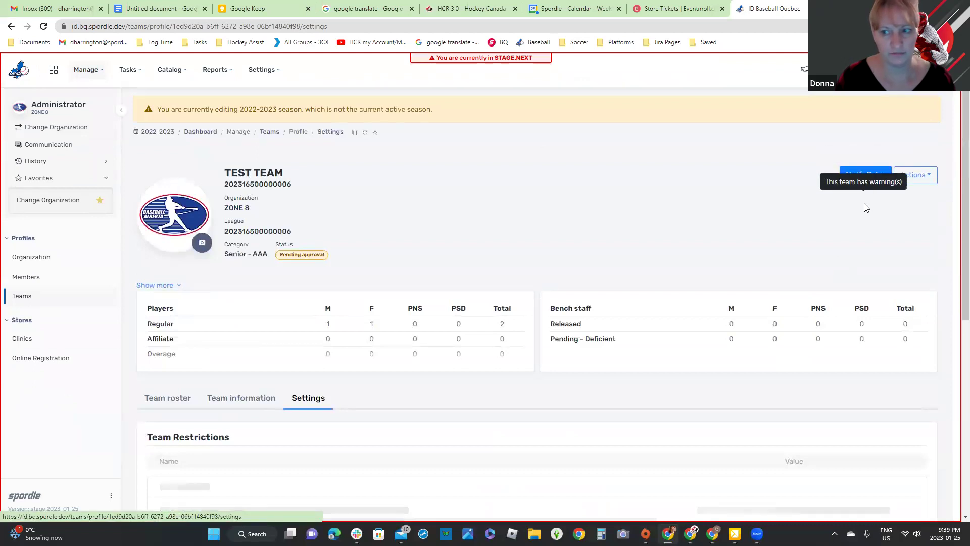
scroll(867, 190, "down", 5)
scroll(697, 282, "up", 5)
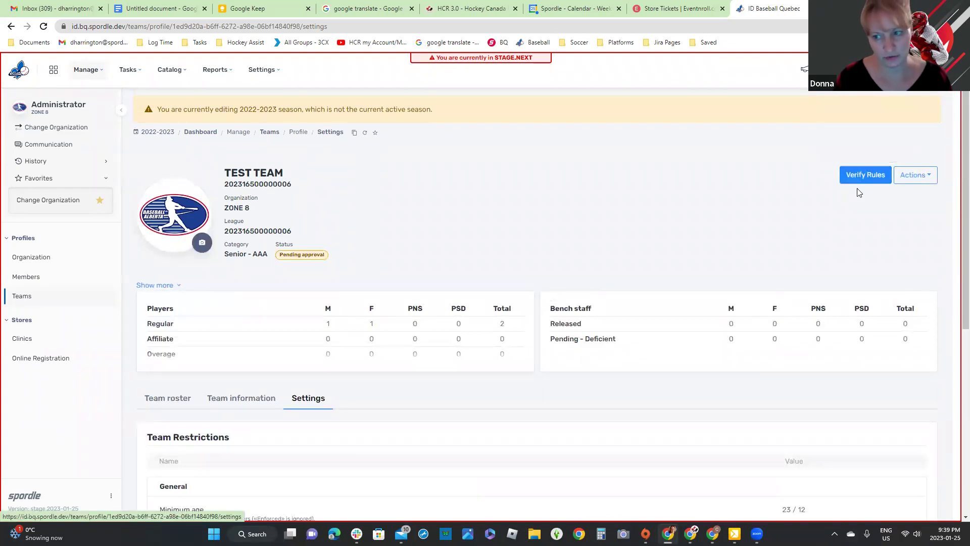
scroll(338, 180, "down", 5)
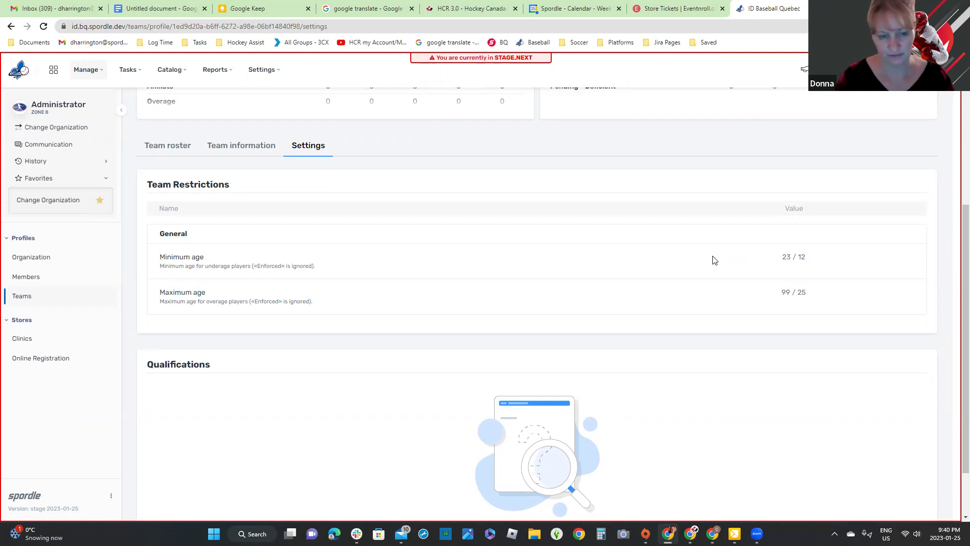
scroll(713, 260, "up", 5)
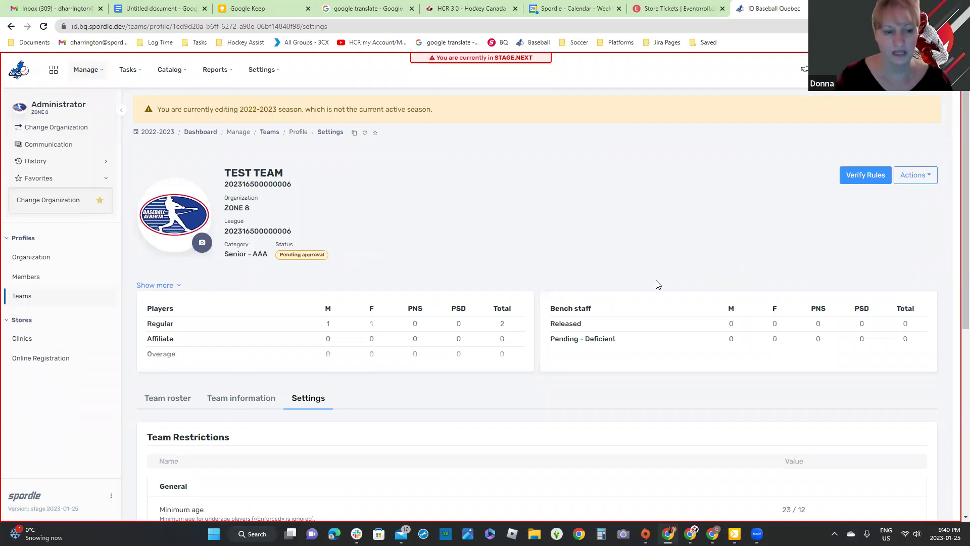
scroll(436, 368, "down", 2)
Step: View TEST TEAM's two-player roster and its roster Actions menu
left_click(168, 297)
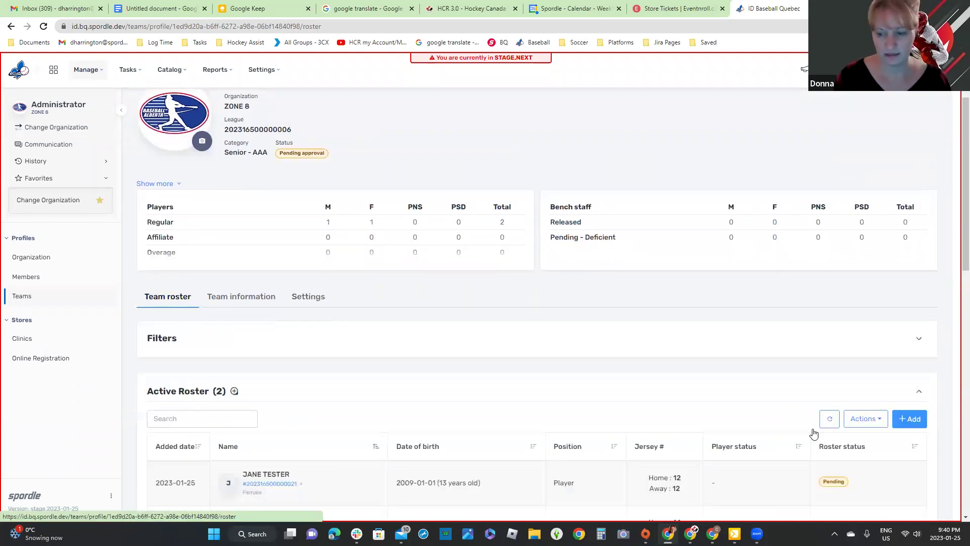
scroll(814, 433, "down", 3)
left_click(874, 271)
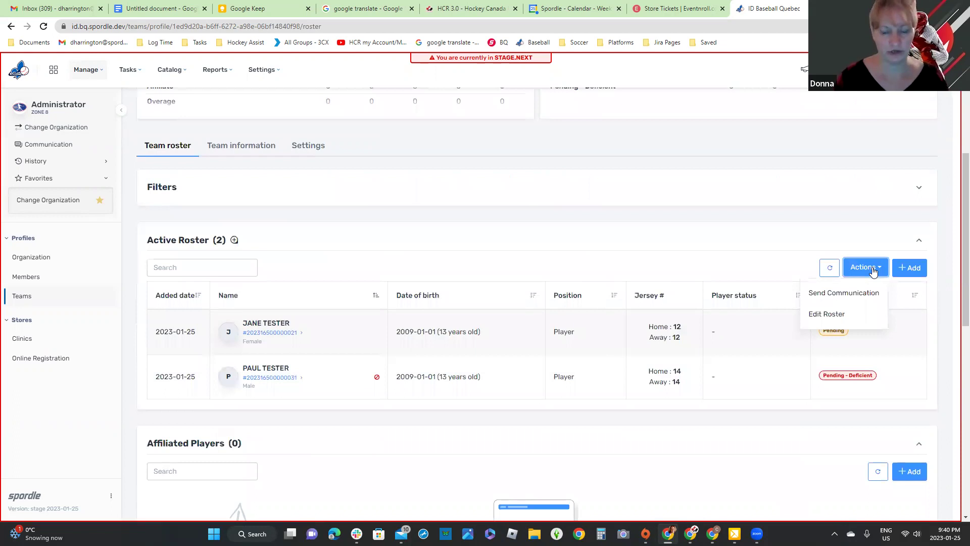
scroll(873, 271, "up", 5)
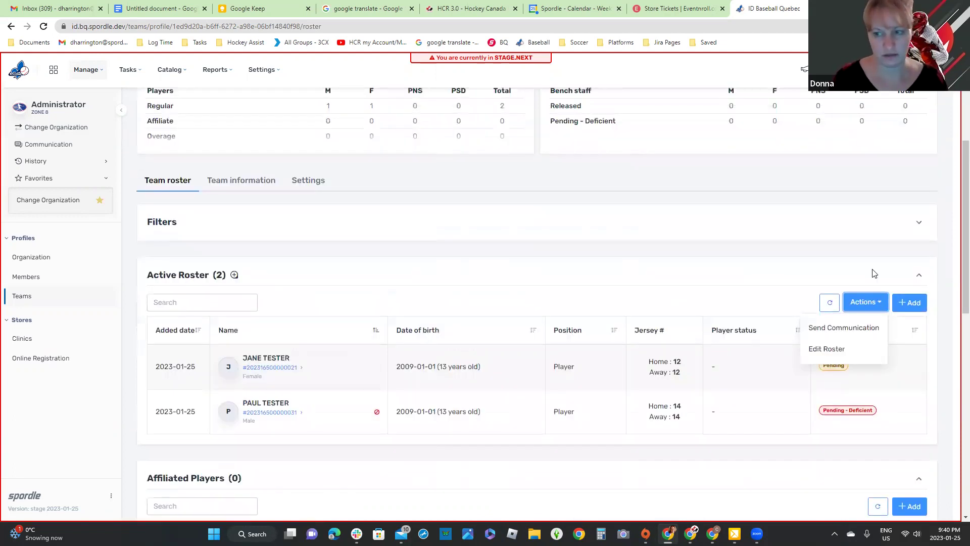
Step: Open Send Communication from the team actions, then cancel without sending
left_click(931, 178)
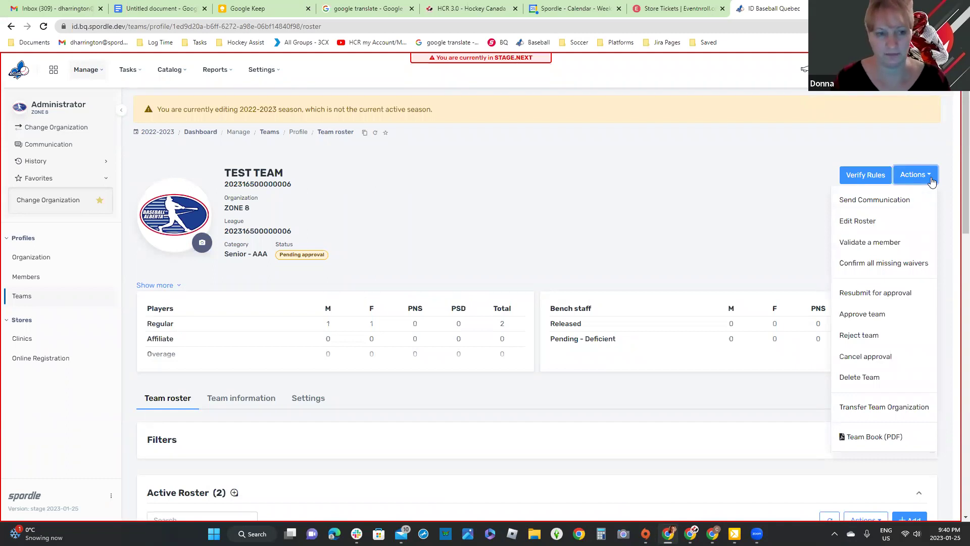
left_click(909, 199)
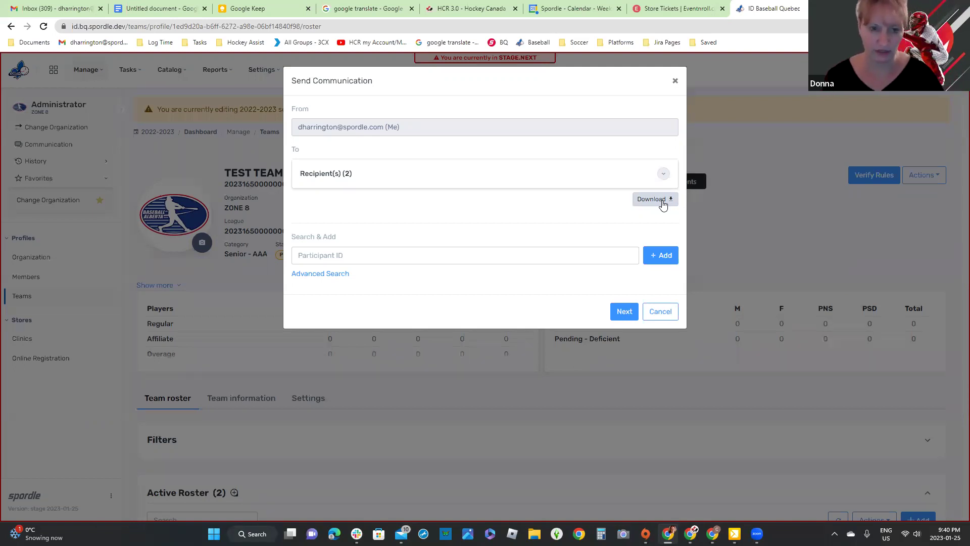
left_click(658, 310)
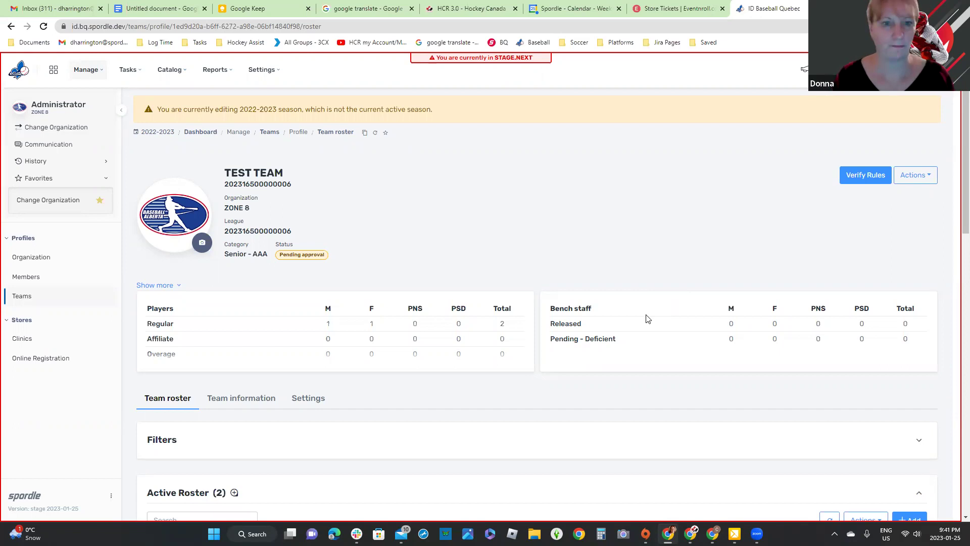
Step: Clear the filters and search Members for last name 'test' within the selected organization
left_click(28, 283)
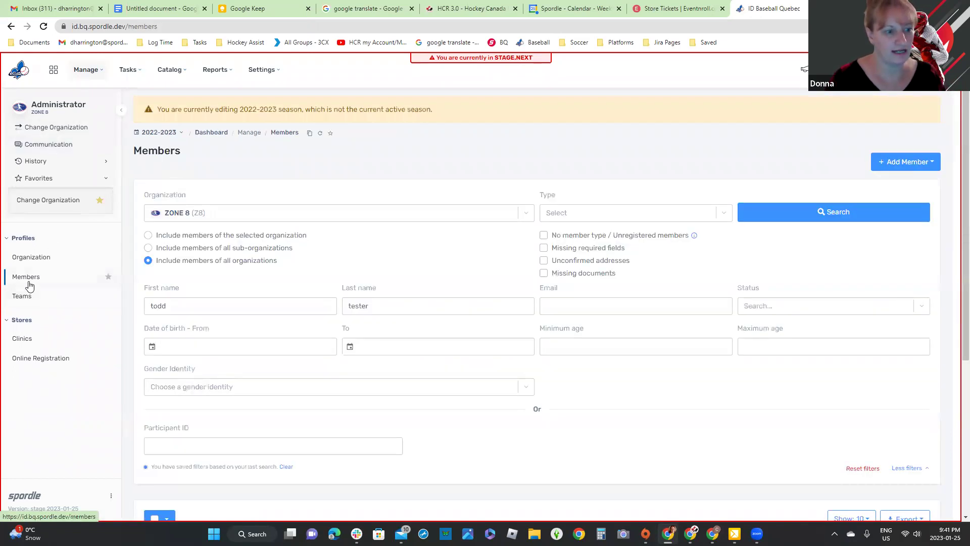
left_click(286, 467)
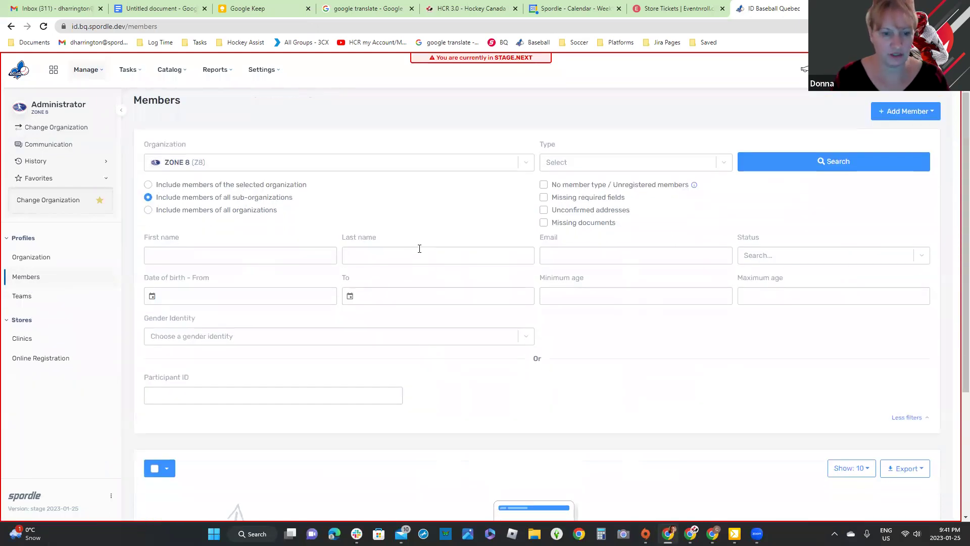
left_click(418, 254)
type("test")
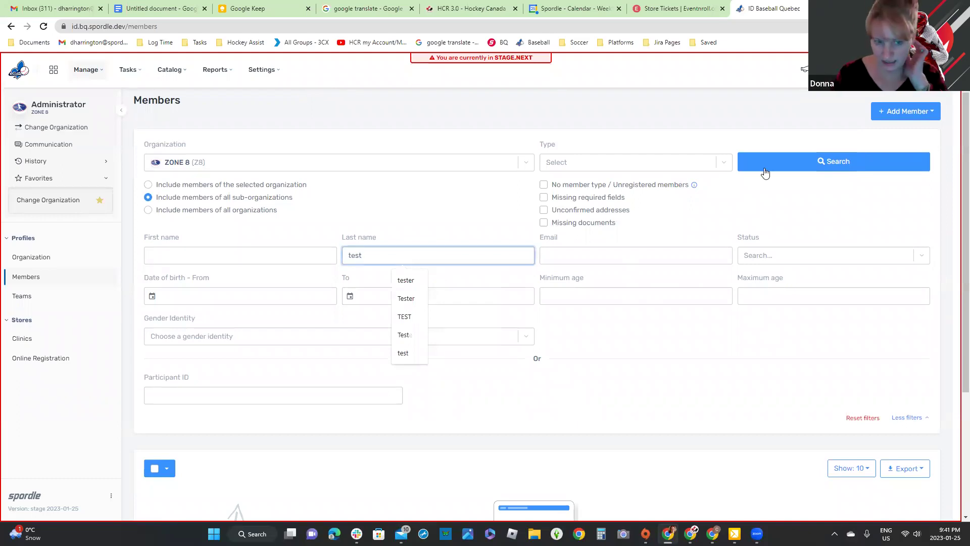
left_click(765, 170)
left_click(169, 142)
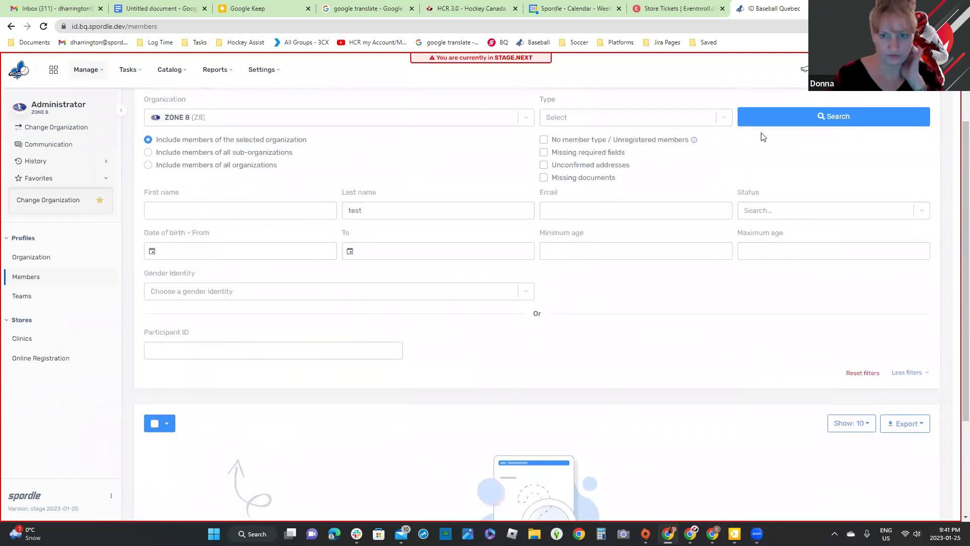
left_click(786, 121)
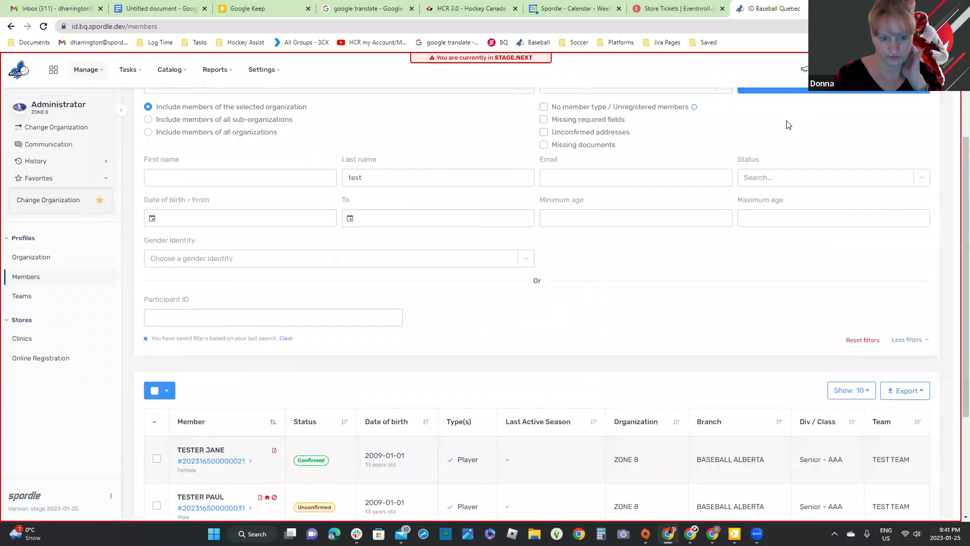
scroll(783, 130, "down", 3)
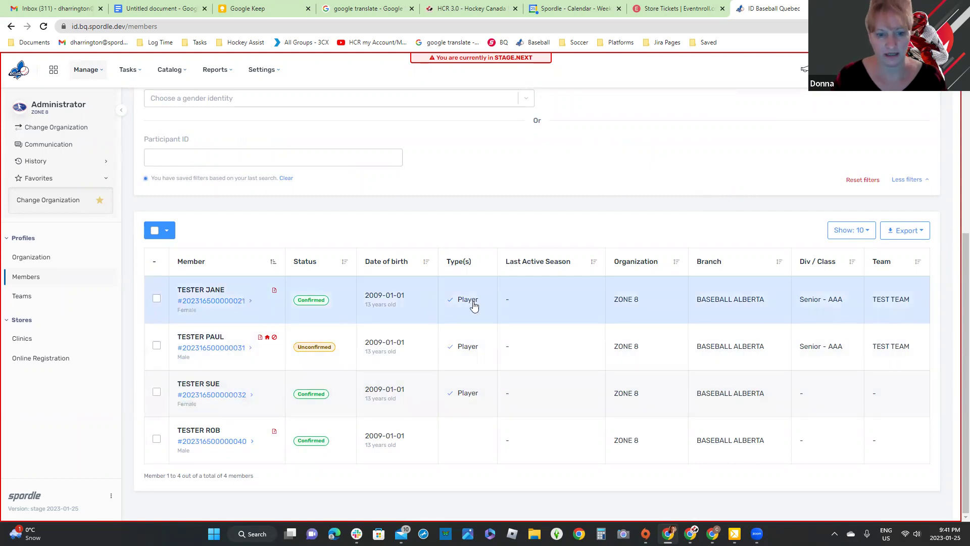
Step: Inspect one TESTER member's details and available actions, then close them
left_click(528, 314)
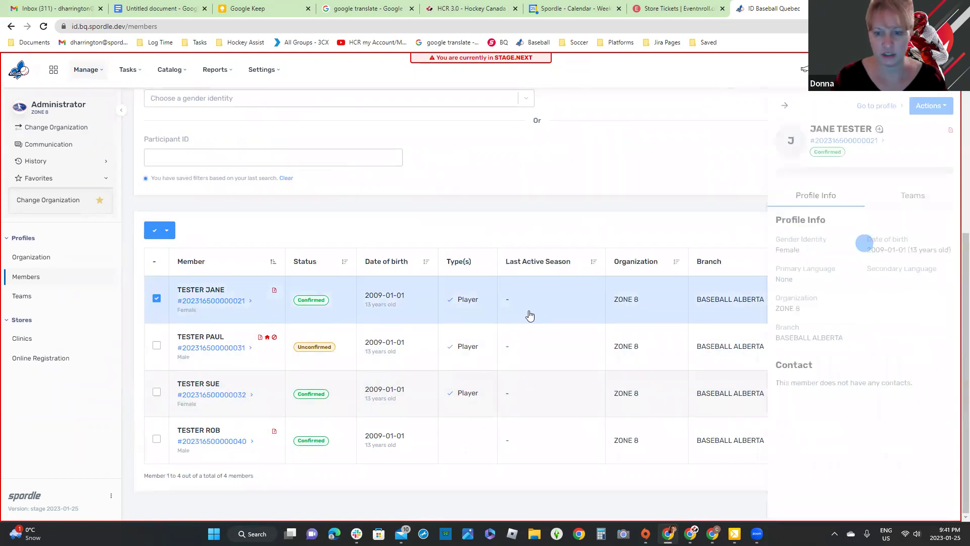
left_click(940, 108)
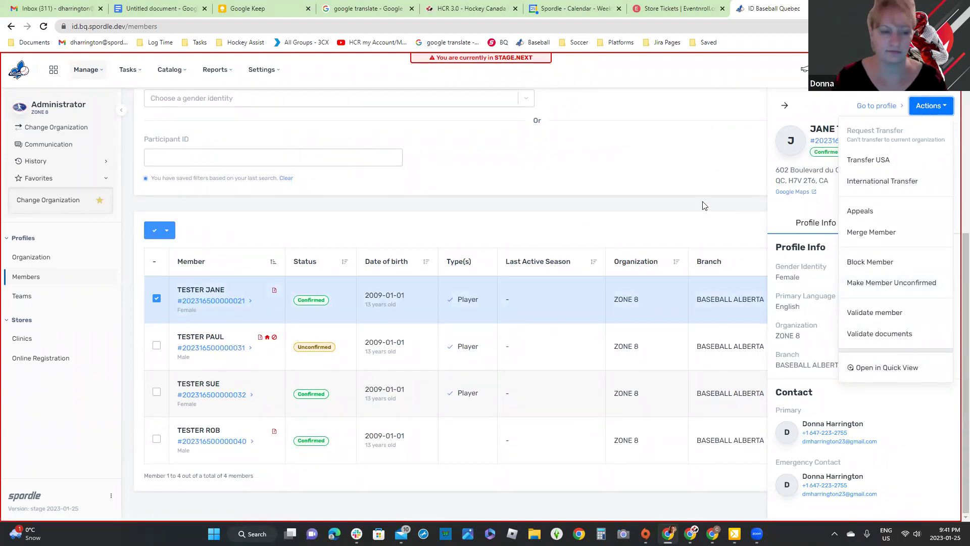
left_click(156, 230)
Step: Try the select-all dropdown, selecting then deselecting all four members
left_click(156, 231)
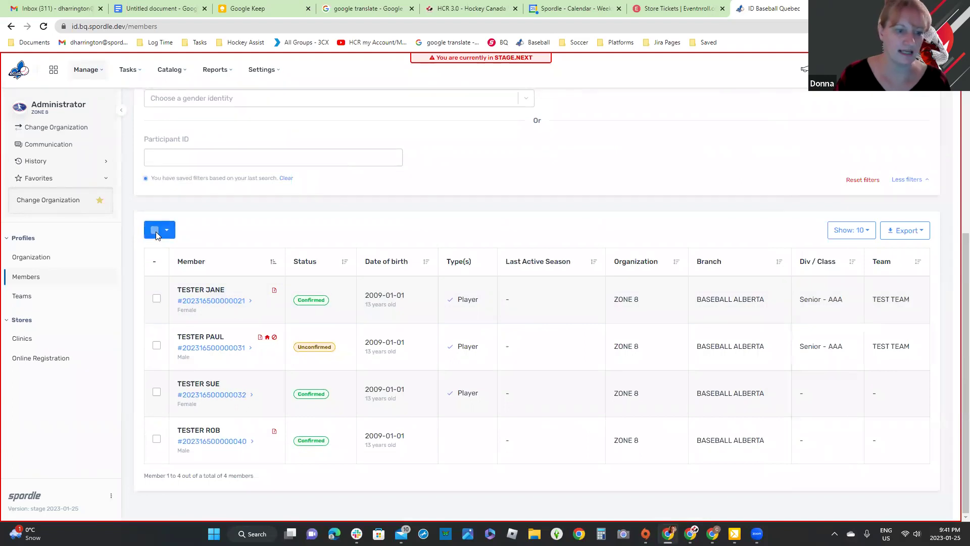
left_click(156, 233)
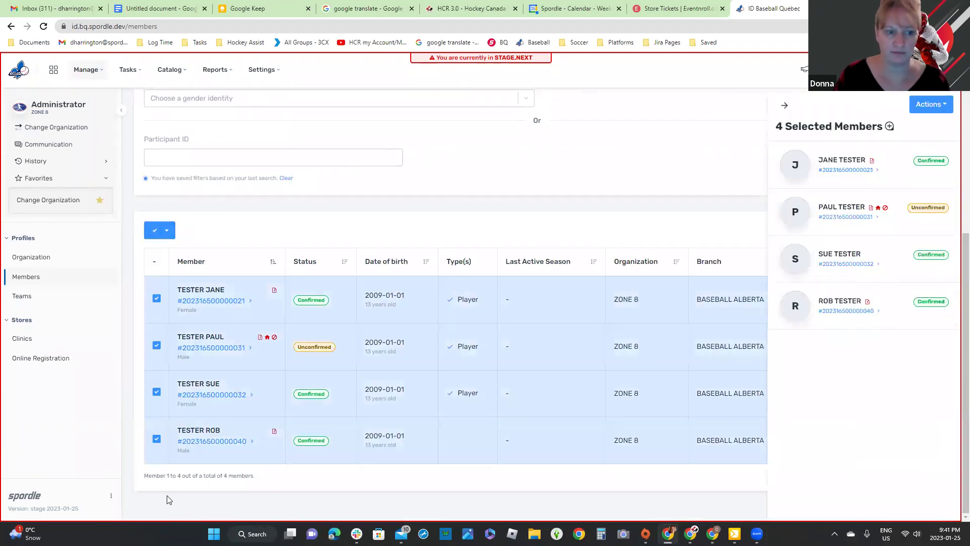
left_click(166, 233)
left_click(166, 233)
left_click(166, 232)
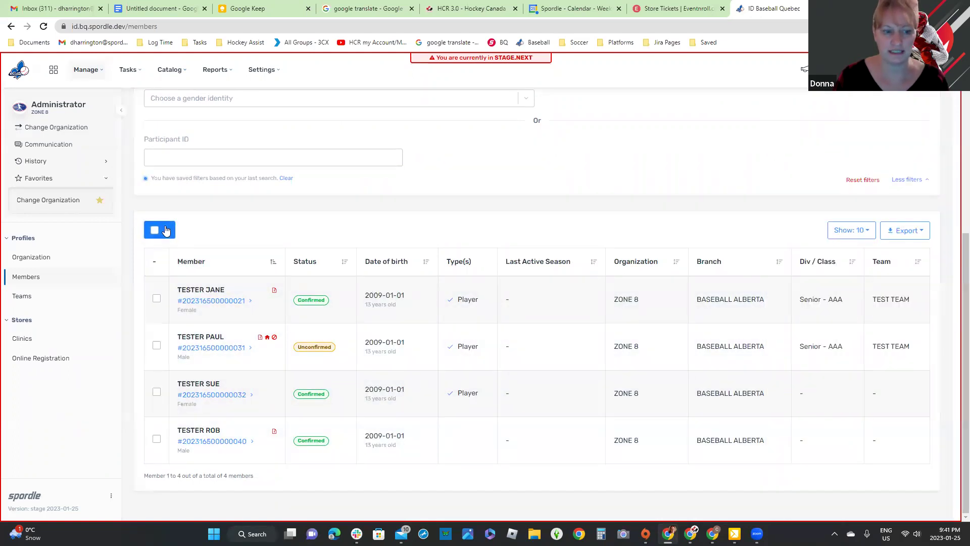
left_click(167, 231)
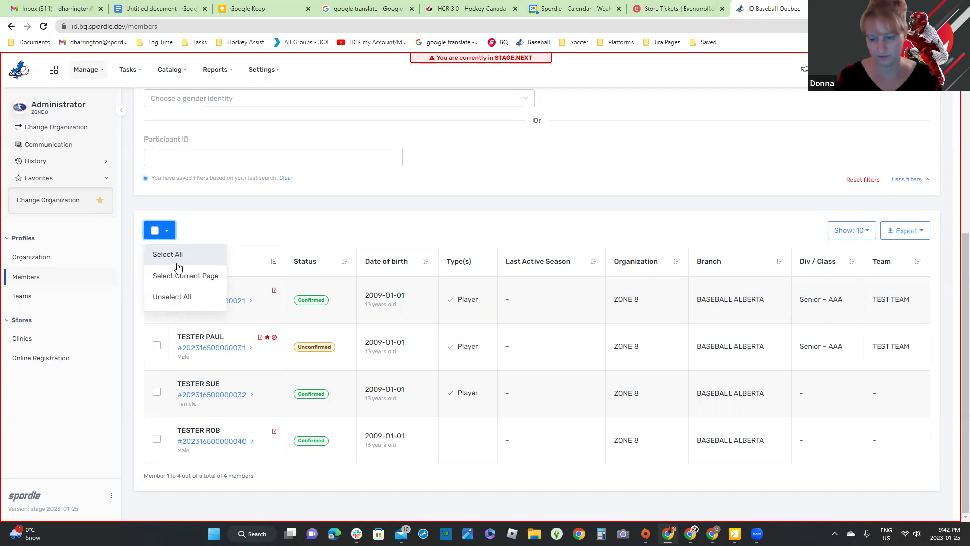
left_click(121, 281)
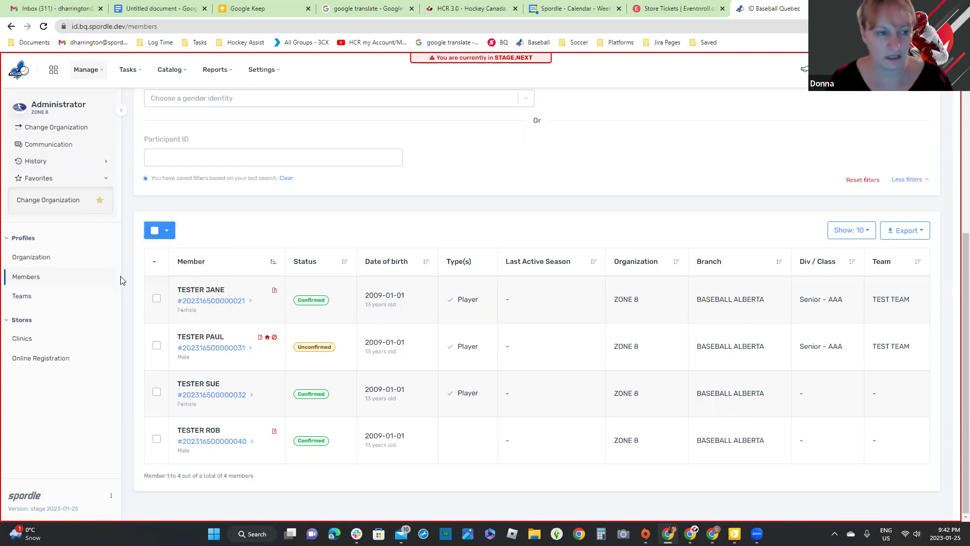
Step: Compose an Organization communication addressed to all nine Zone 8 organizations
left_click(43, 147)
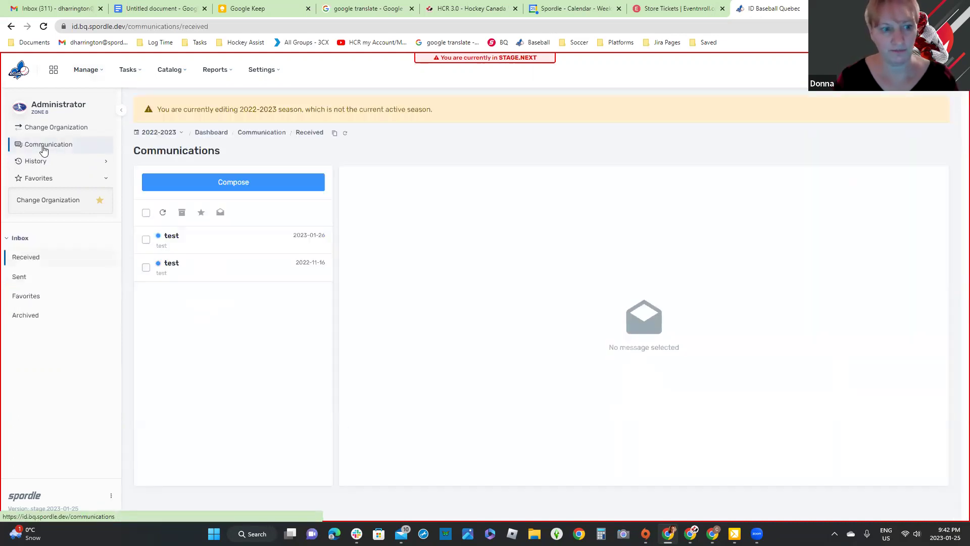
left_click(243, 185)
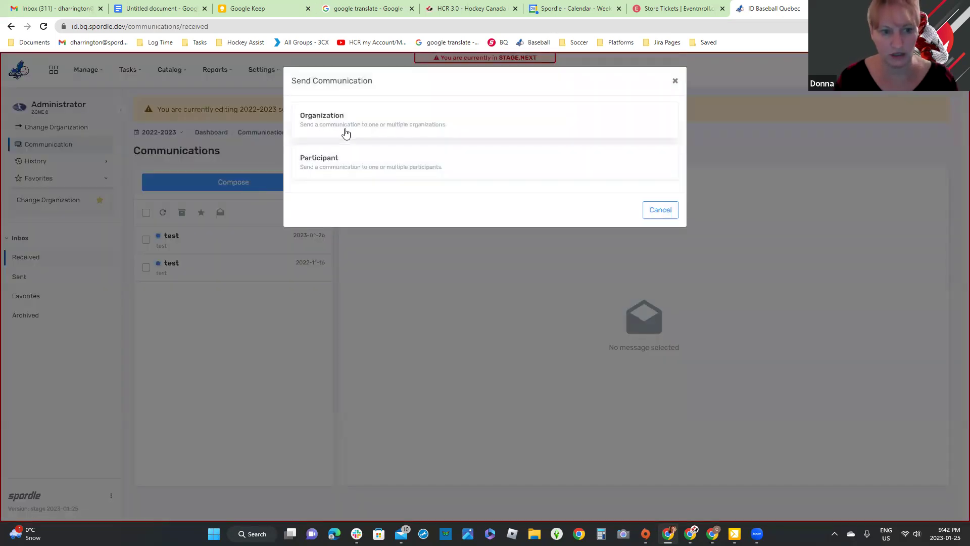
left_click(346, 133)
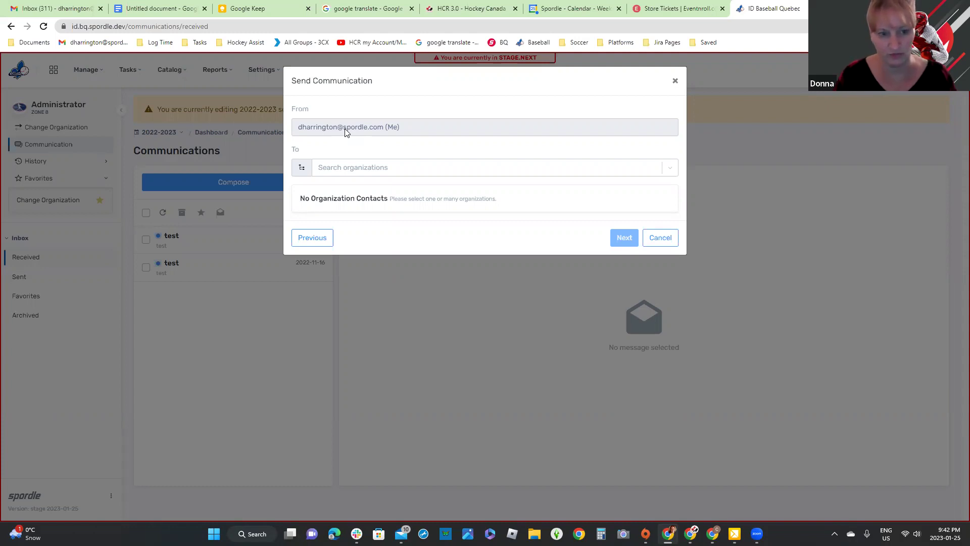
left_click(302, 167)
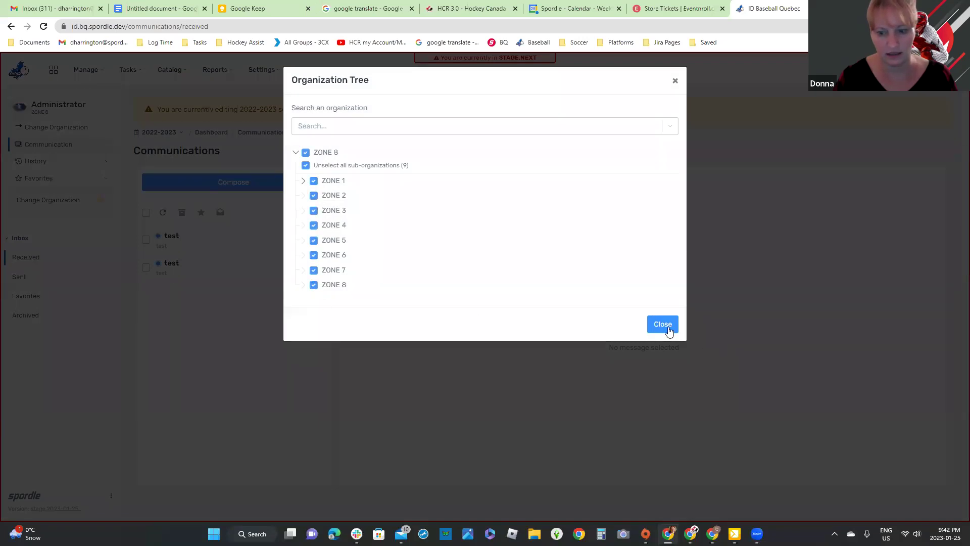
left_click(668, 329)
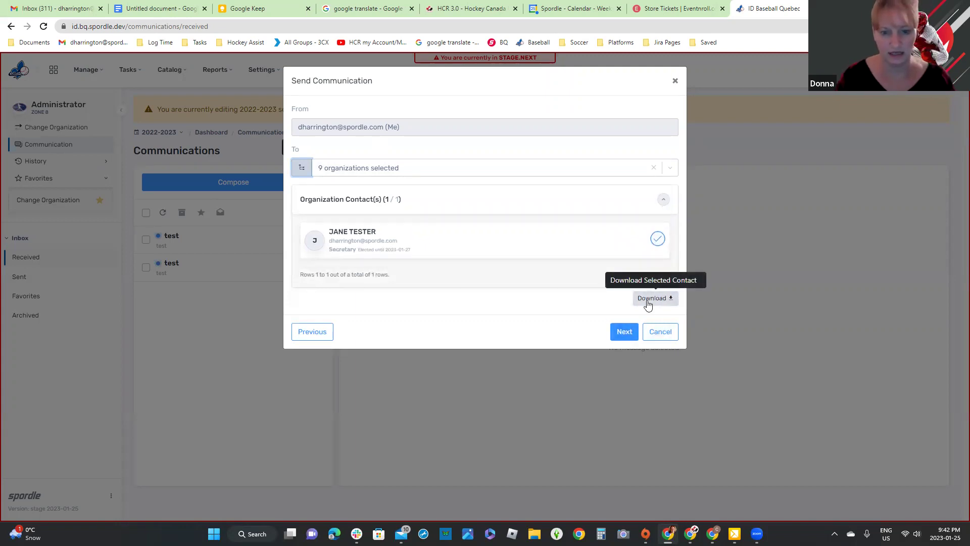
Step: Cancel the unsent message and return to Manage > Members
left_click(662, 335)
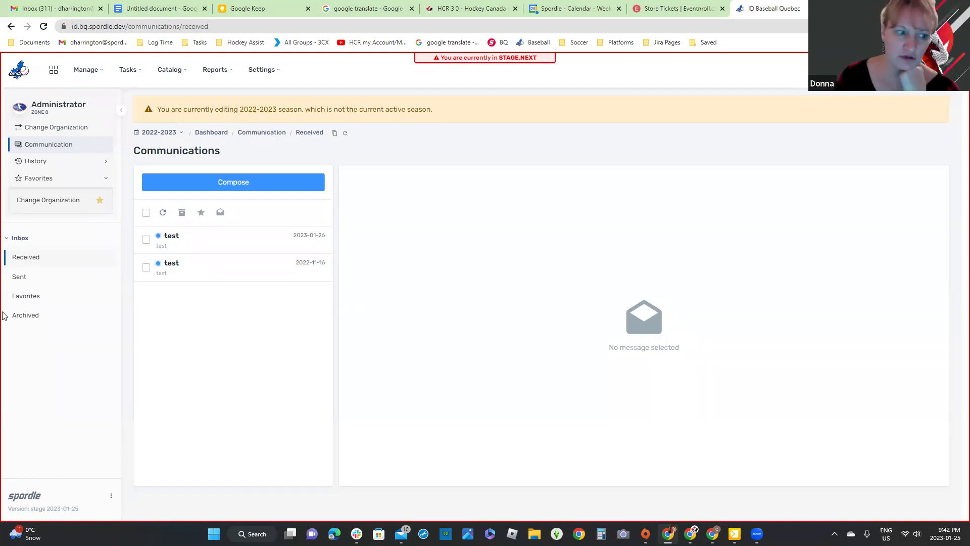
left_click(74, 75)
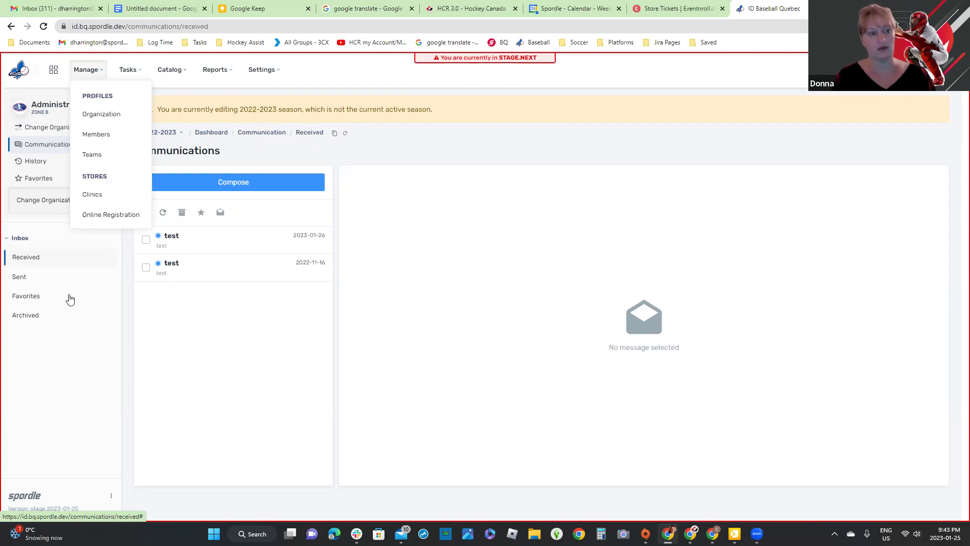
left_click(104, 140)
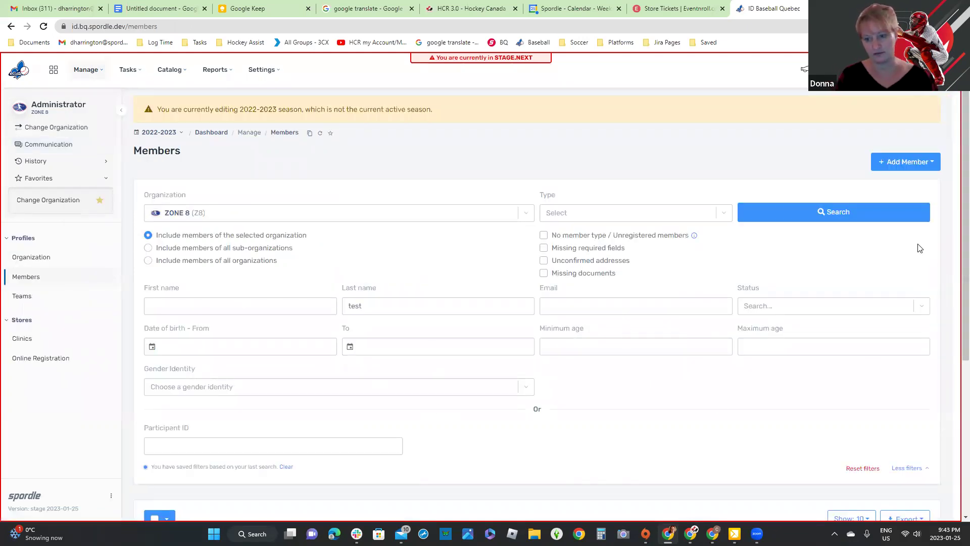
Step: Rerun the last-name 'test' search and review the four TESTER results
left_click(870, 215)
scroll(871, 215, "down", 6)
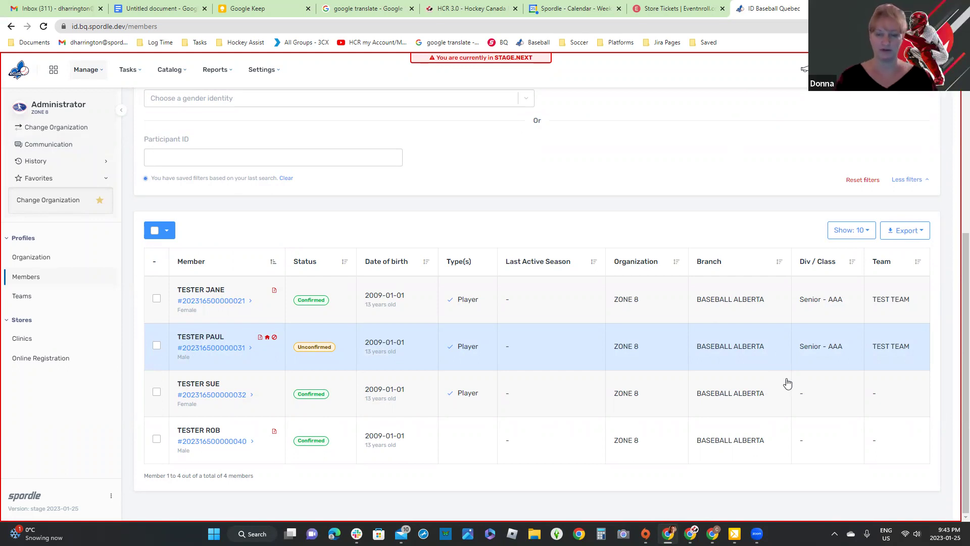
scroll(682, 207, "up", 2)
scroll(681, 207, "up", 3)
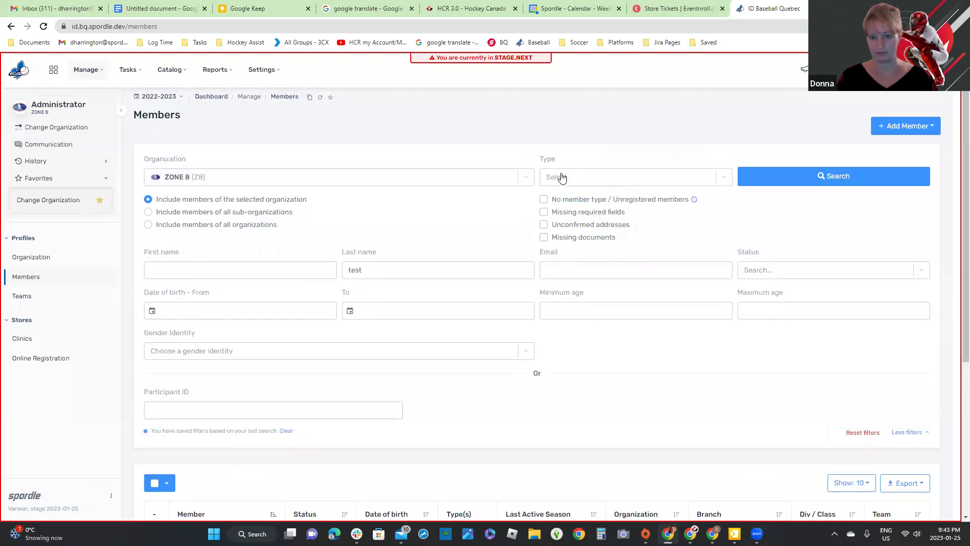
scroll(651, 414, "down", 5)
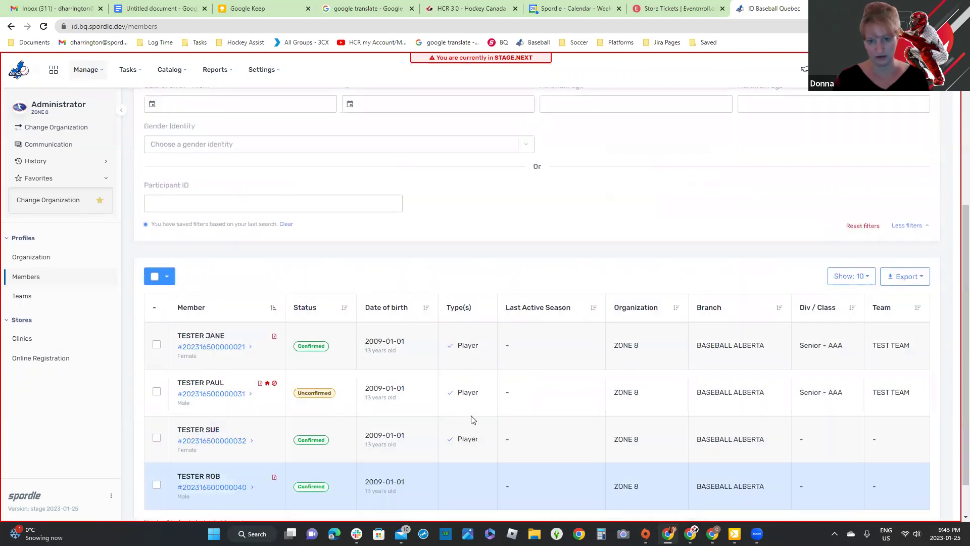
scroll(475, 420, "up", 5)
left_click(569, 180)
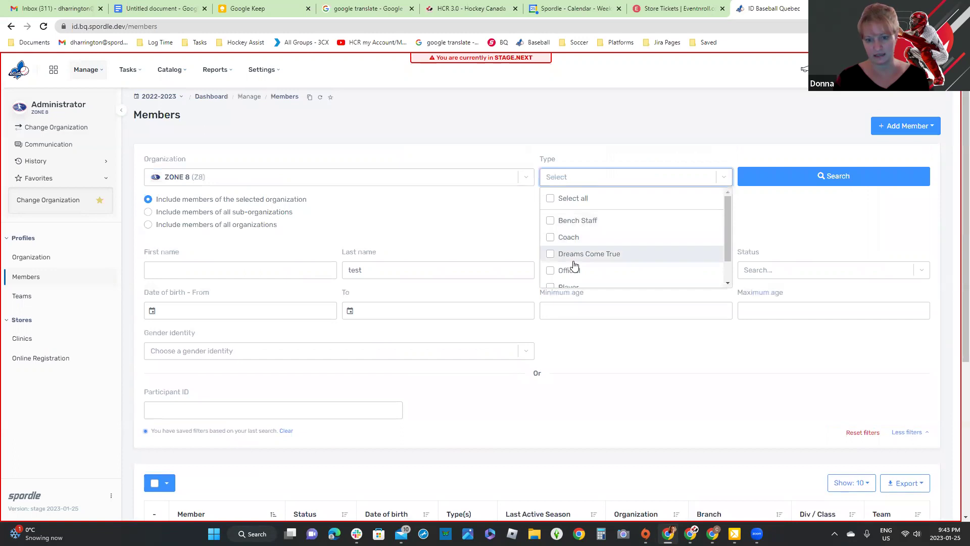
scroll(568, 253, "down", 1)
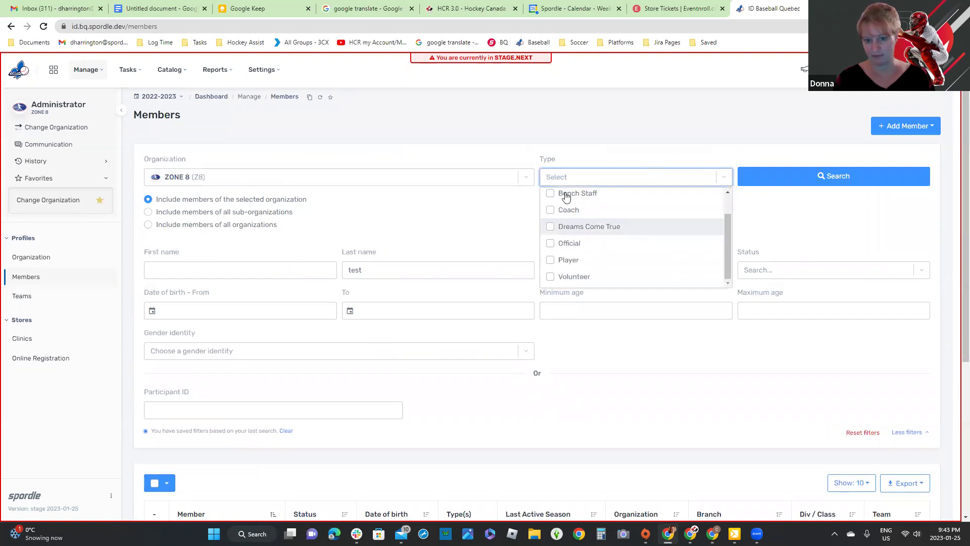
left_click(553, 261)
left_click(778, 184)
scroll(500, 414, "down", 2)
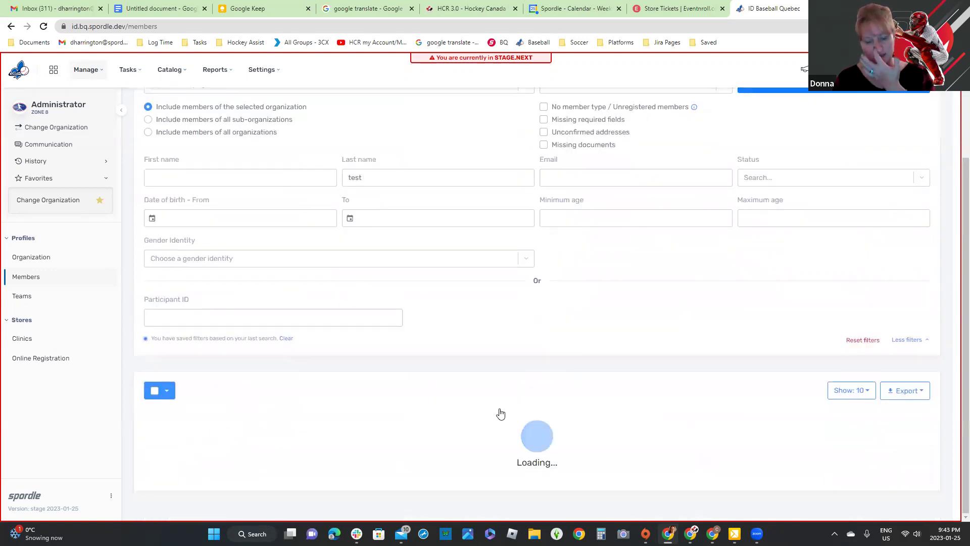
scroll(475, 414, "down", 3)
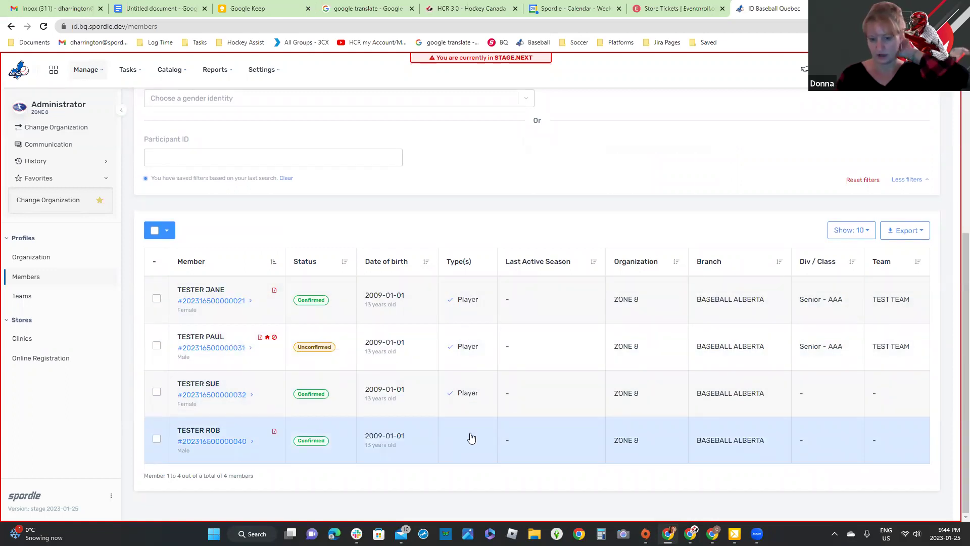
scroll(471, 438, "up", 5)
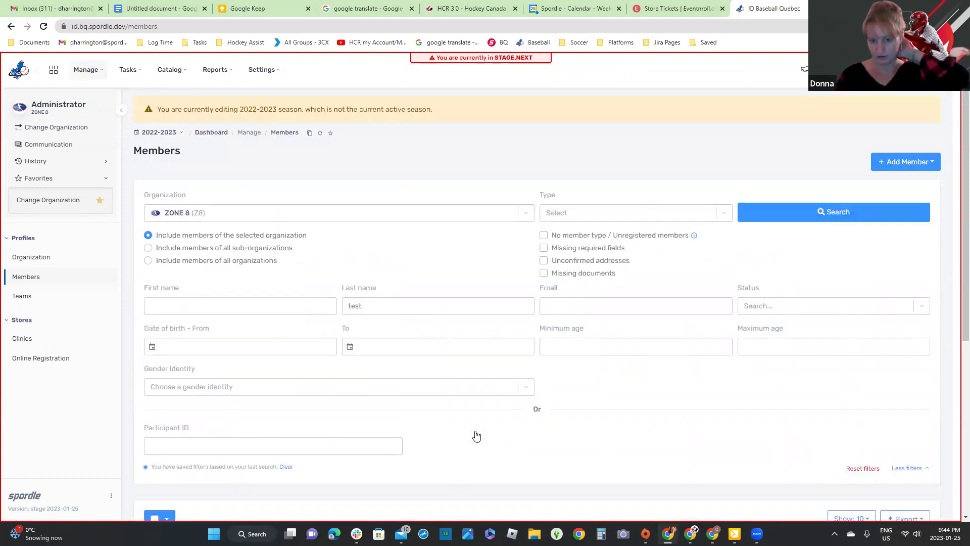
left_click(545, 237)
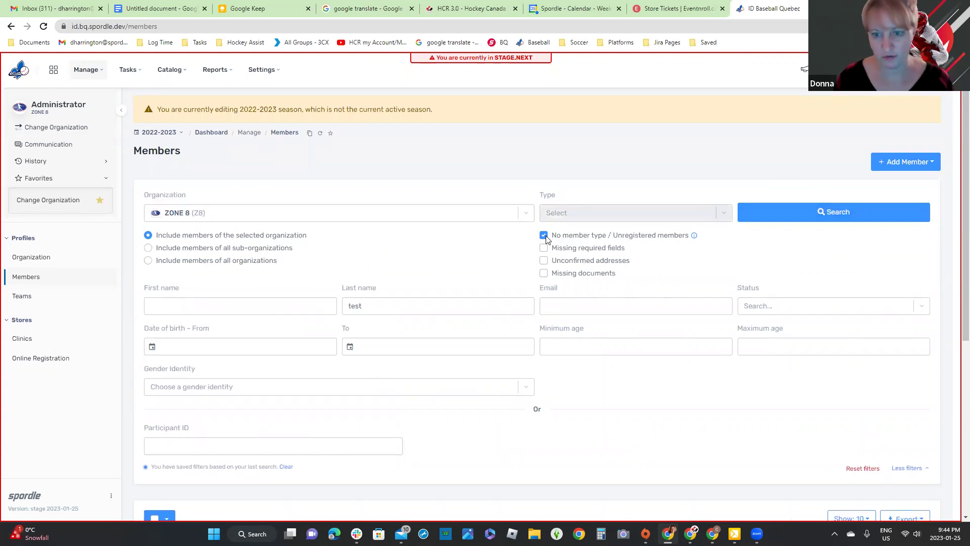
scroll(546, 238, "down", 5)
scroll(494, 392, "up", 4)
scroll(494, 401, "down", 4)
scroll(494, 401, "down", 1)
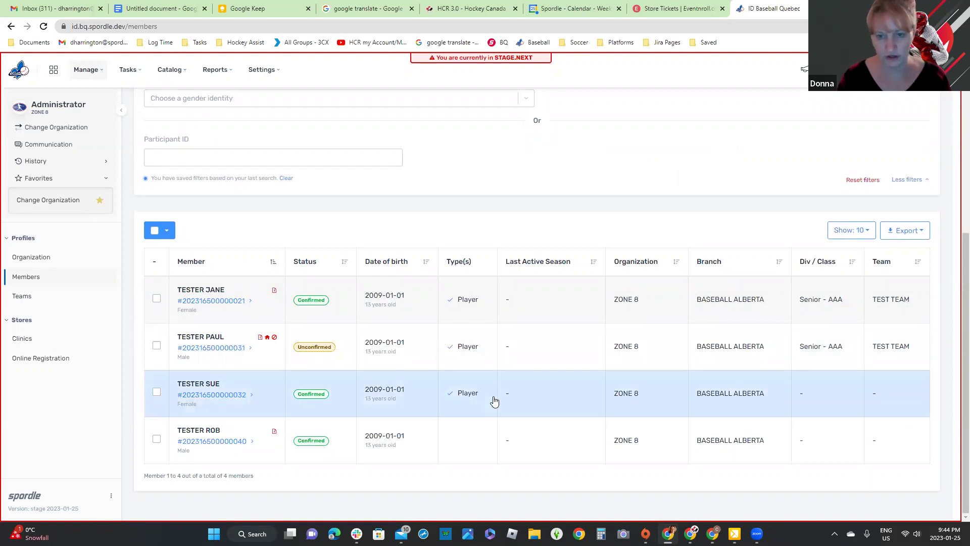
scroll(494, 401, "up", 5)
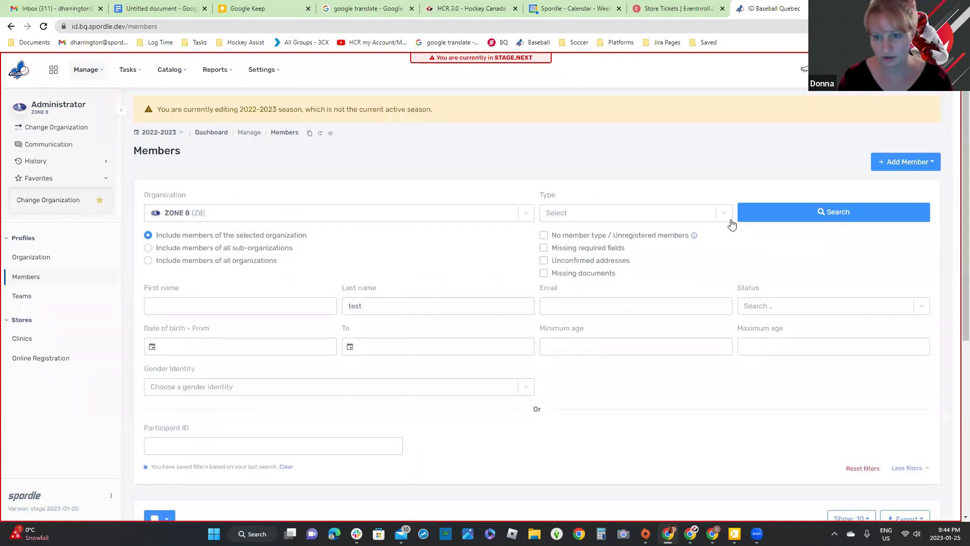
scroll(639, 296, "down", 3)
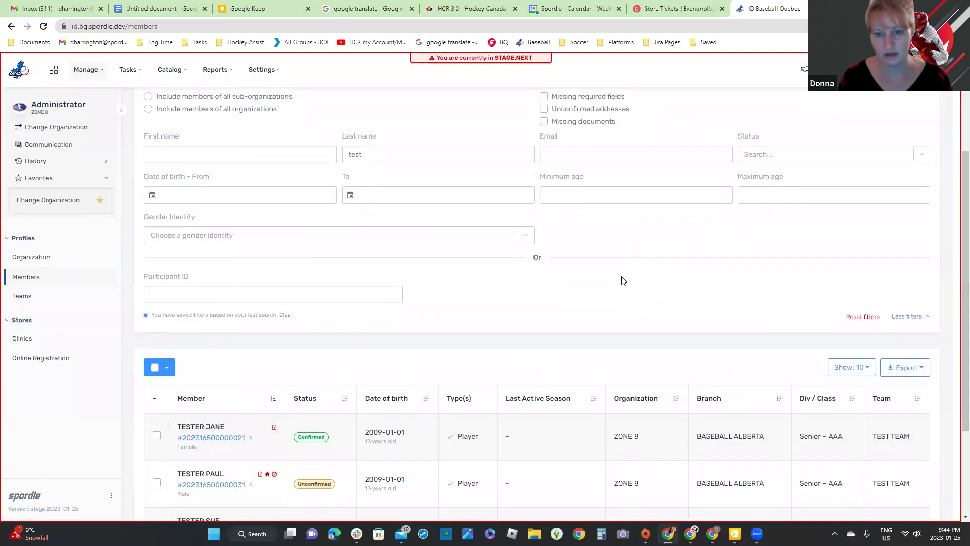
Step: Enter minimum age 12 and maximum age 18, then scroll to the results
left_click(591, 195)
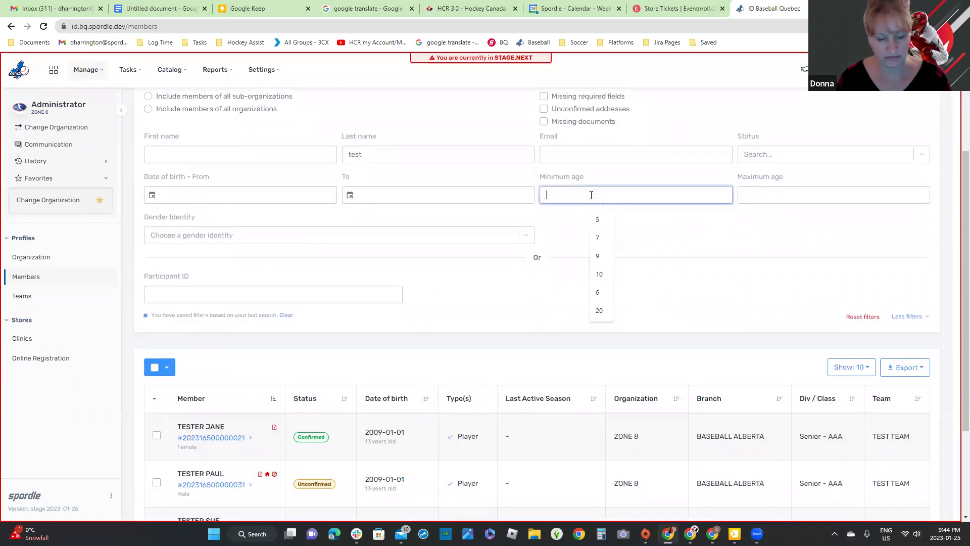
type("12")
left_click(779, 197)
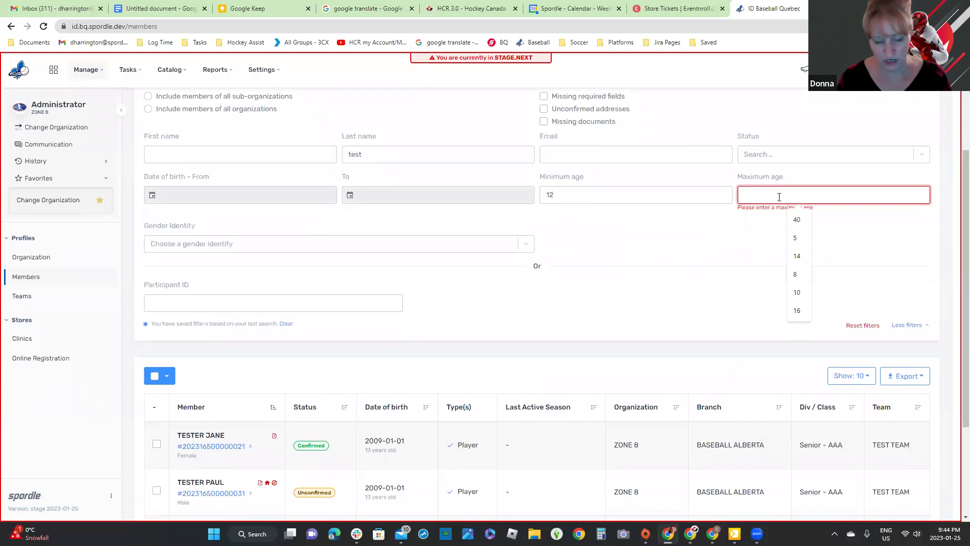
type("18")
scroll(657, 273, "down", 3)
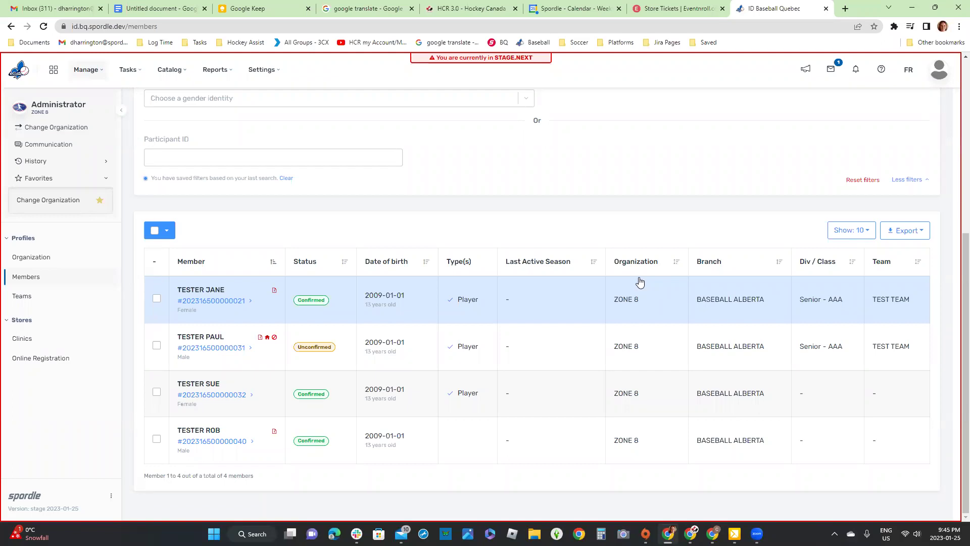
Step: In HCR 3.0, switch the Teams list to the 2021-2022 season
left_click(475, 9)
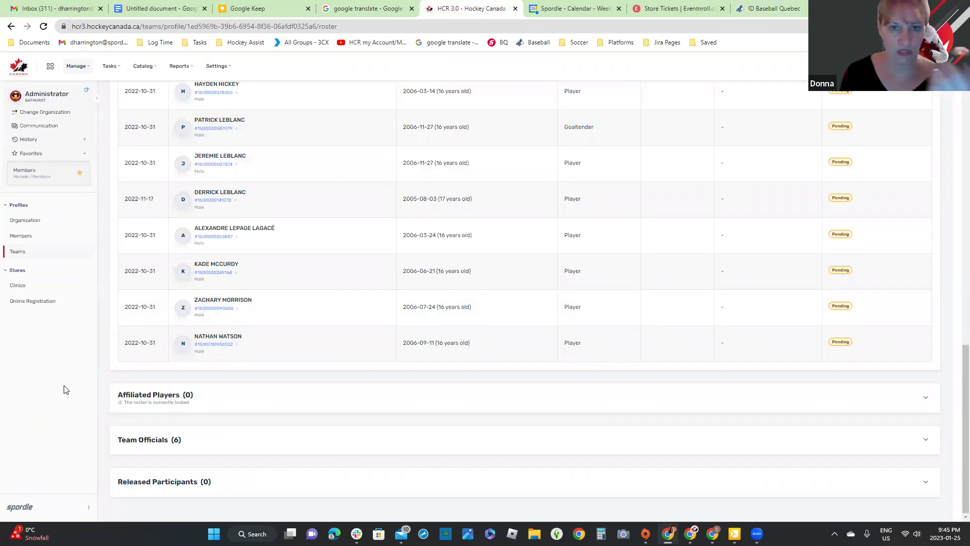
scroll(64, 389, "up", 5)
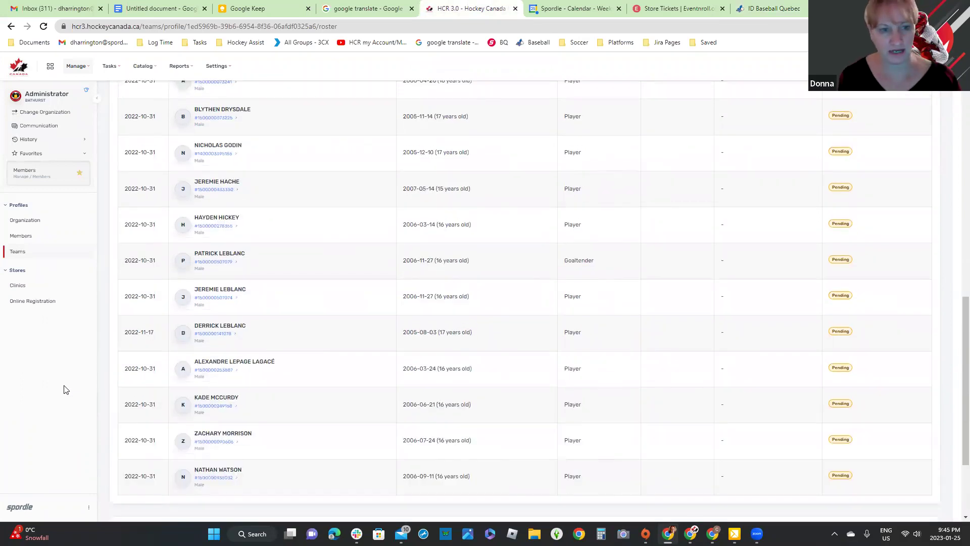
left_click(16, 257)
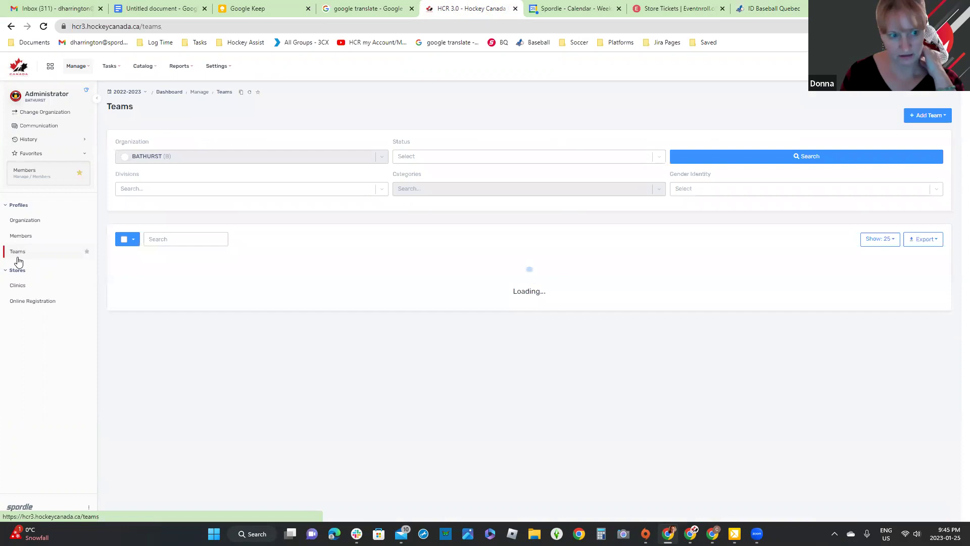
left_click(144, 95)
left_click(132, 227)
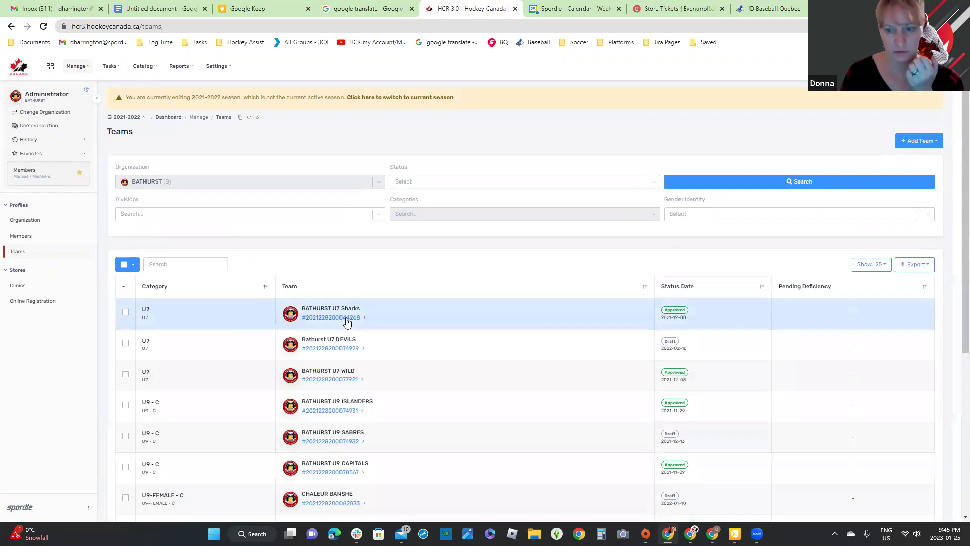
Step: Open BATHURST U7 Sharks and expand its 11-player Active Roster
left_click(342, 318)
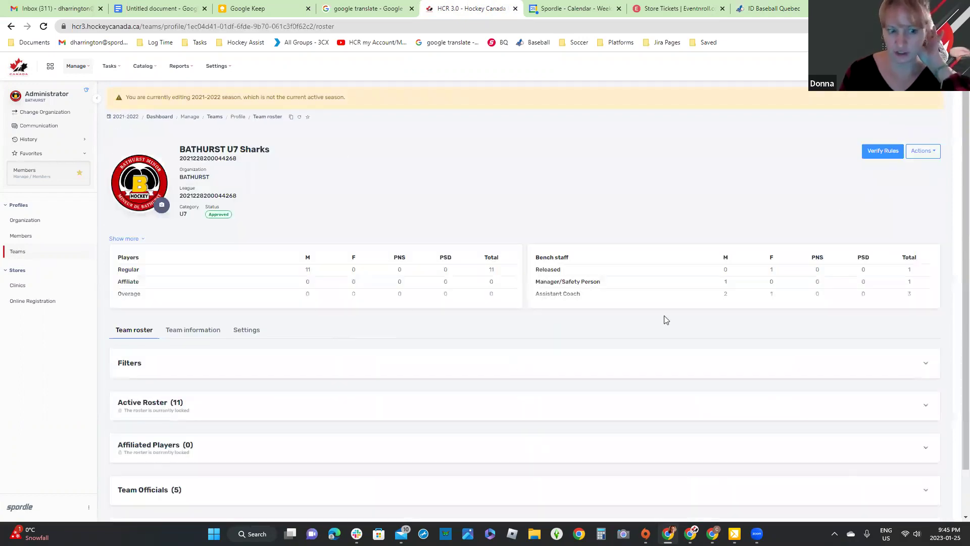
scroll(220, 411, "down", 1)
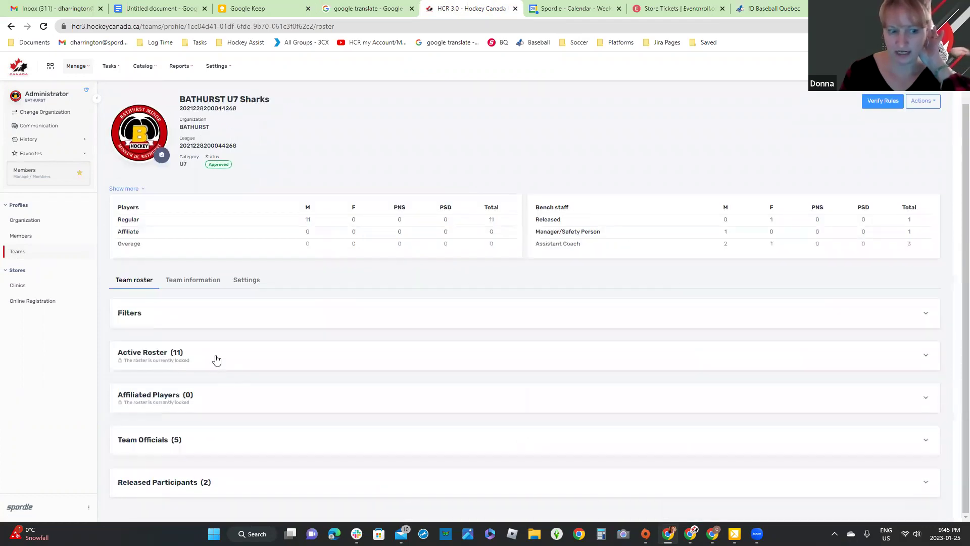
left_click(214, 358)
left_click(928, 103)
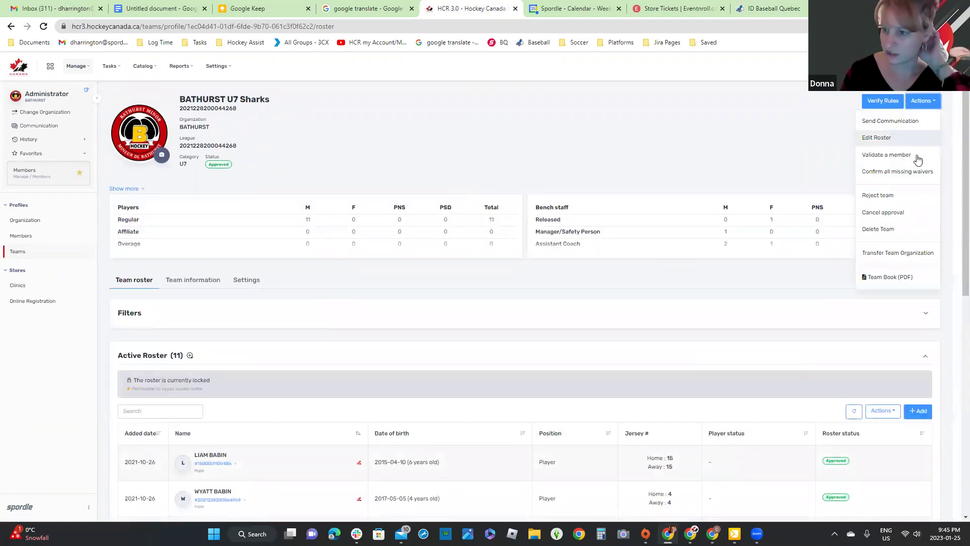
Step: Start a team communication, trim recipients to 15, and close it unsent
left_click(912, 121)
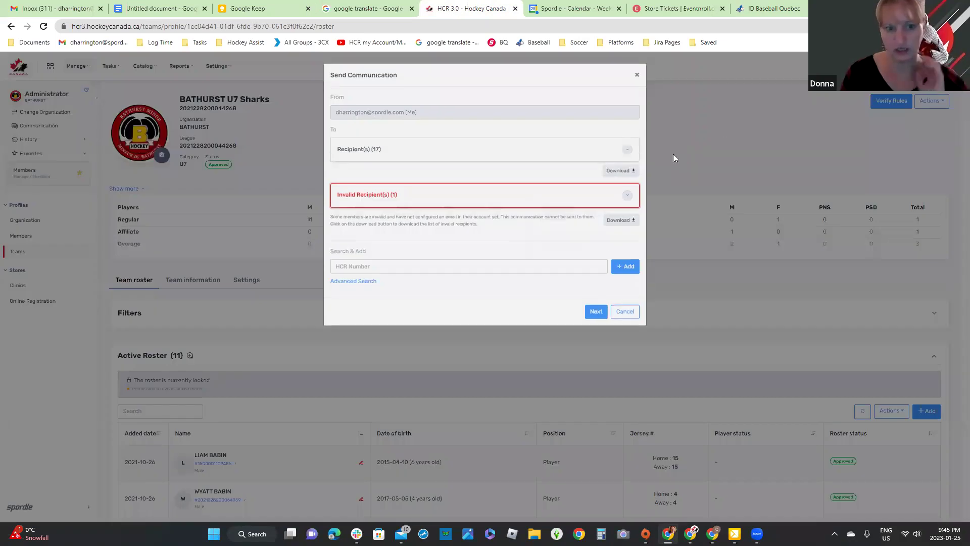
left_click(635, 151)
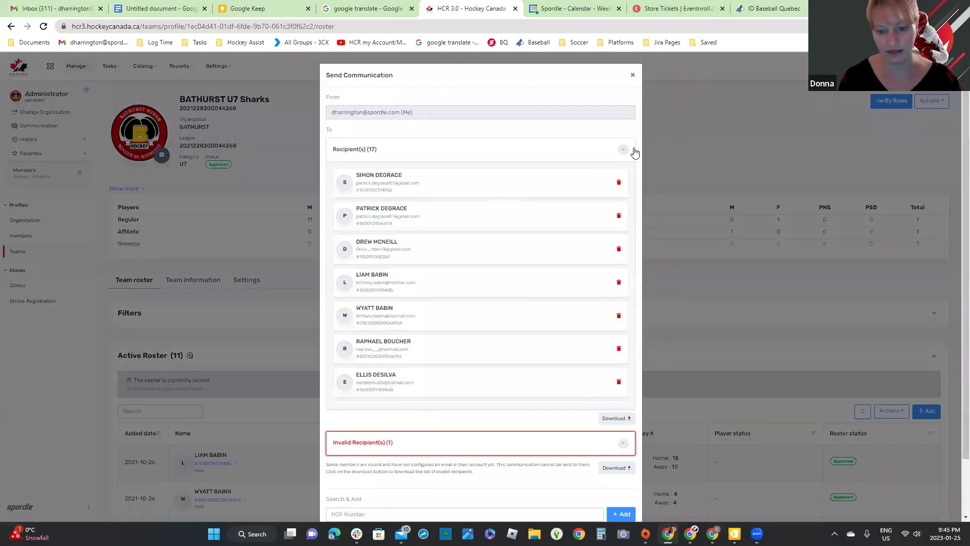
left_click(620, 254)
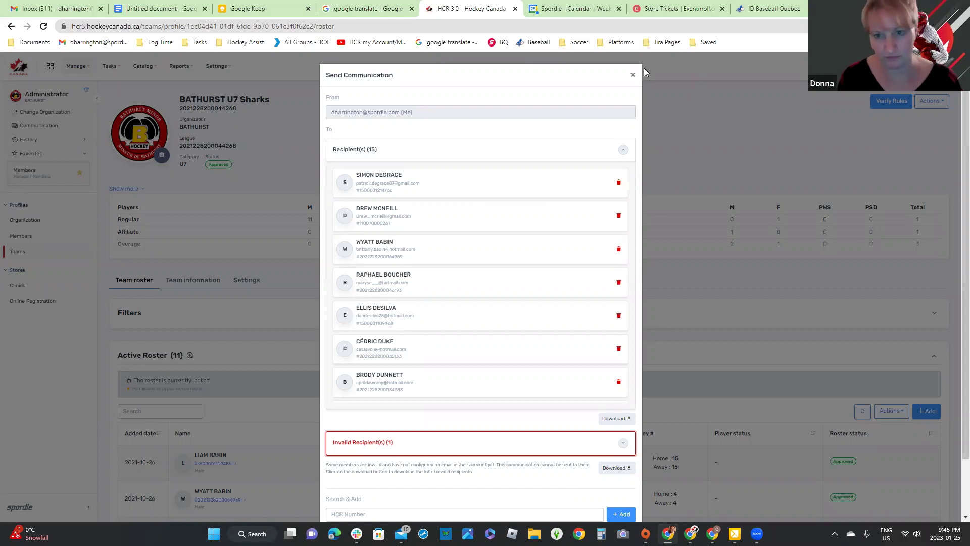
left_click(627, 79)
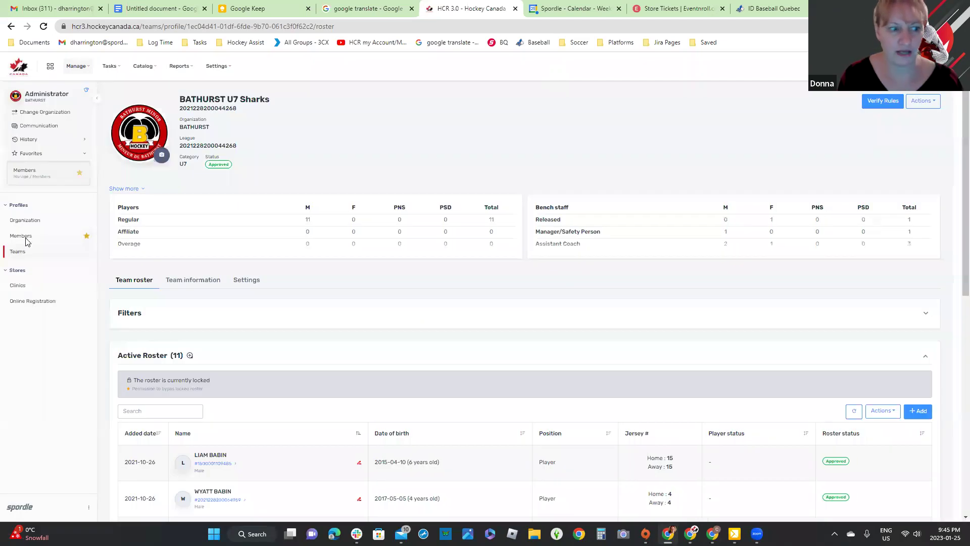
Step: Search Members for ages 12 to 13
left_click(24, 238)
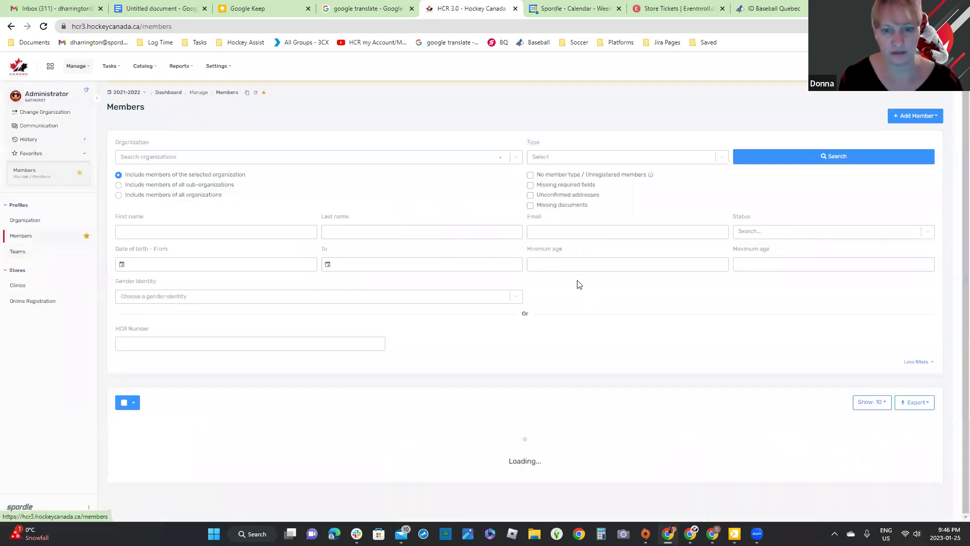
left_click(568, 239)
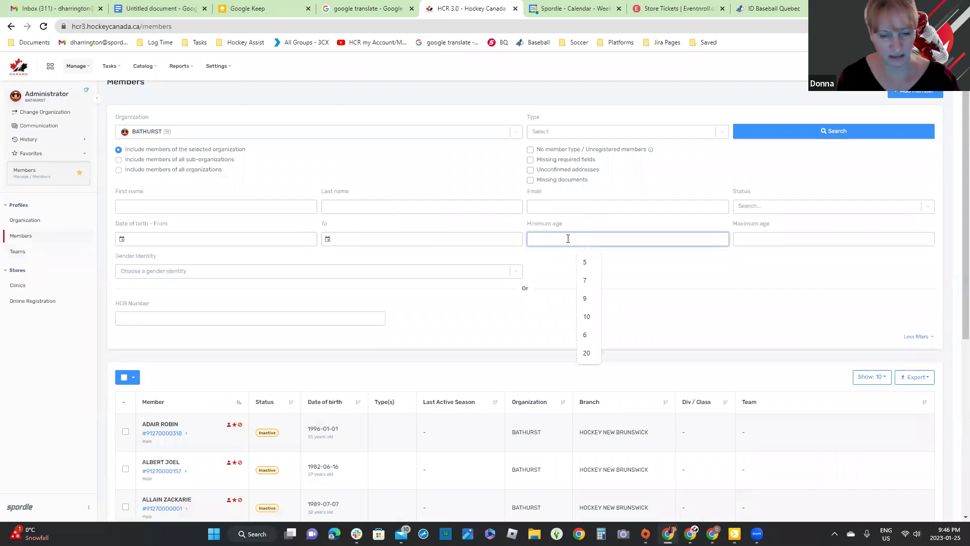
type("12")
left_click(807, 236)
type("13")
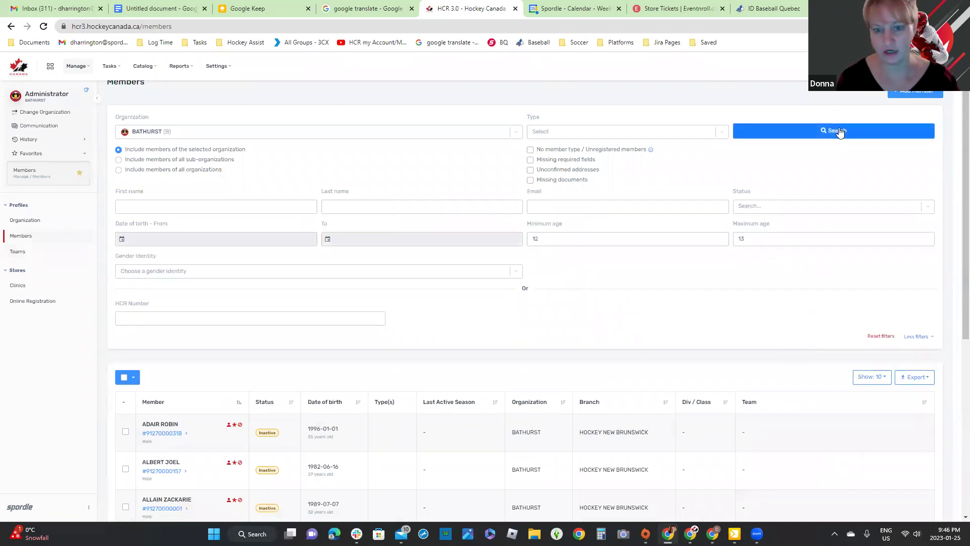
left_click(840, 133)
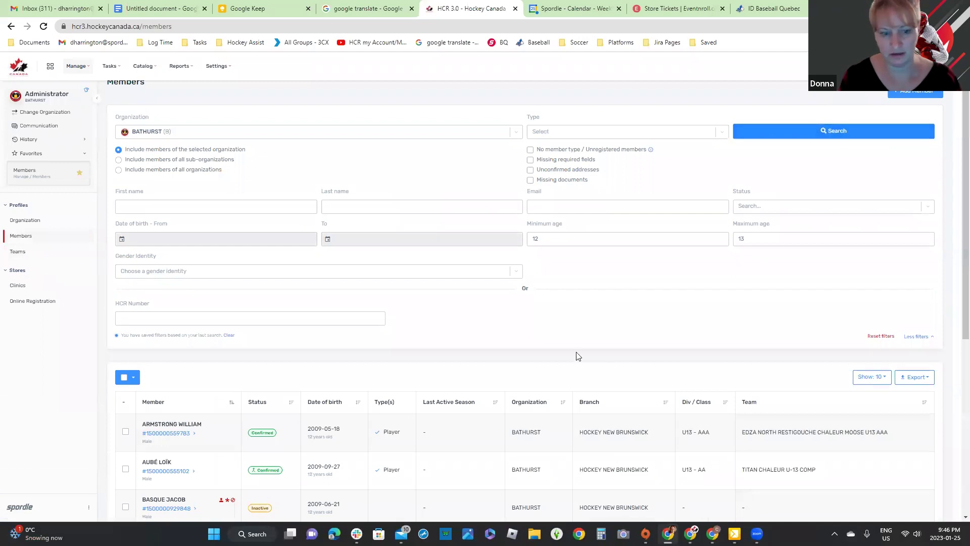
scroll(172, 129, "up", 1)
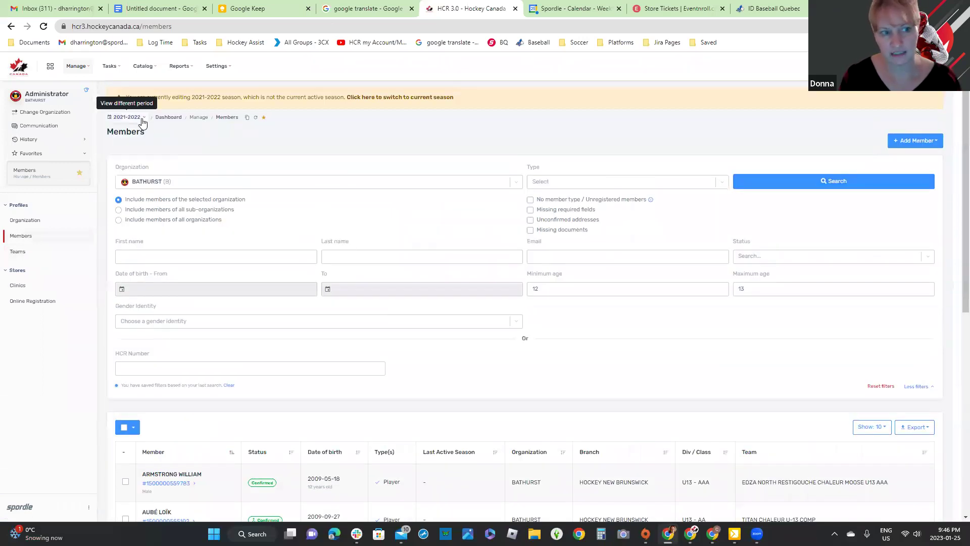
scroll(399, 258, "down", 6)
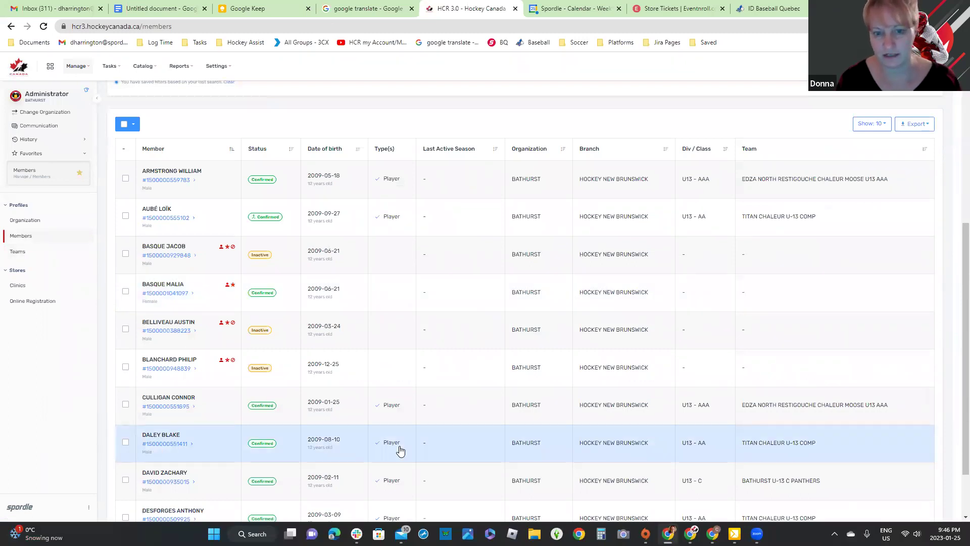
scroll(409, 429, "up", 5)
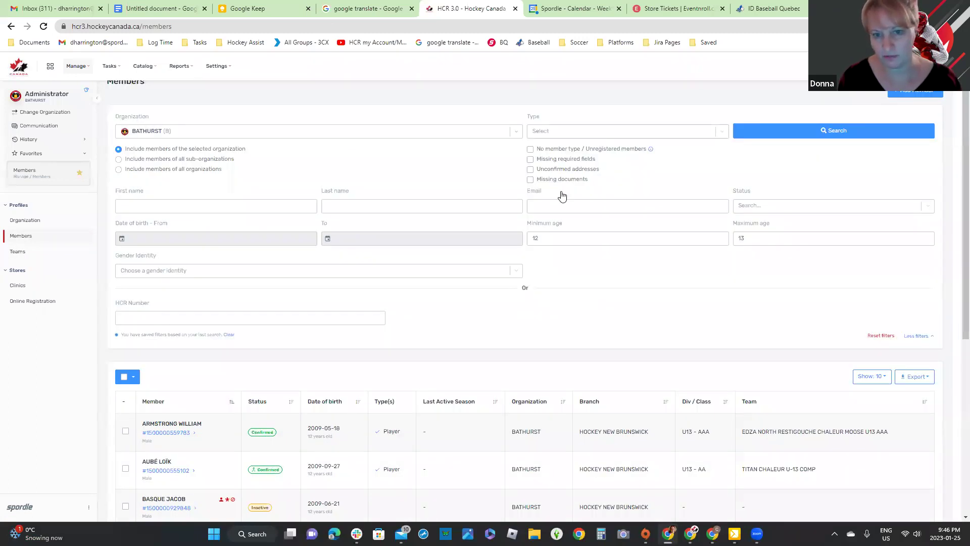
Step: Narrow the search to the Player type and rerun it, returning 18 members
left_click(561, 131)
scroll(540, 202, "down", 1)
left_click(541, 202)
left_click(774, 140)
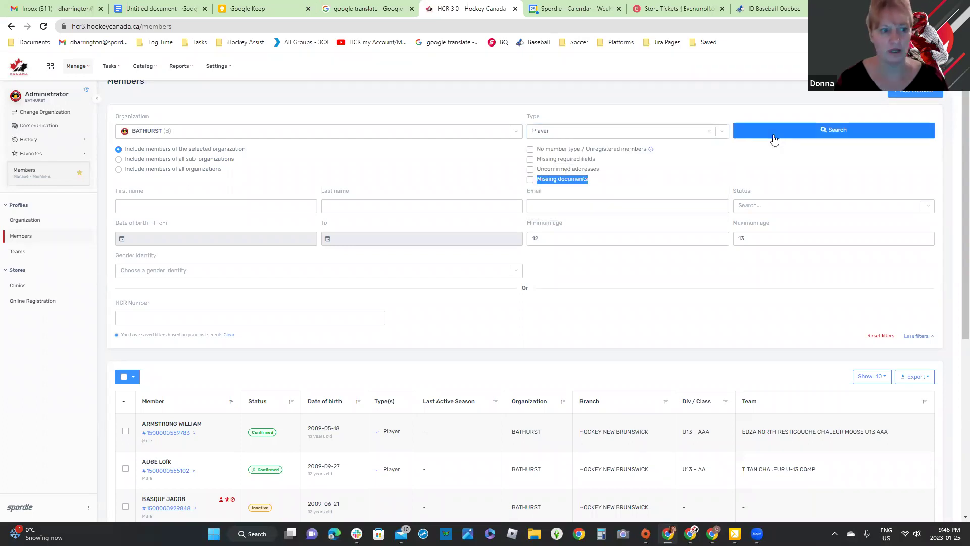
left_click(773, 136)
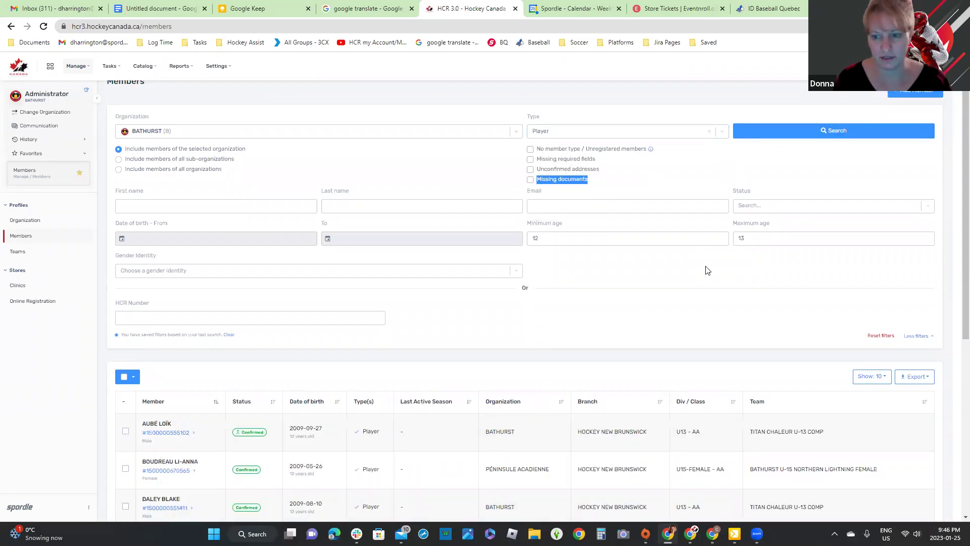
scroll(474, 206, "down", 1)
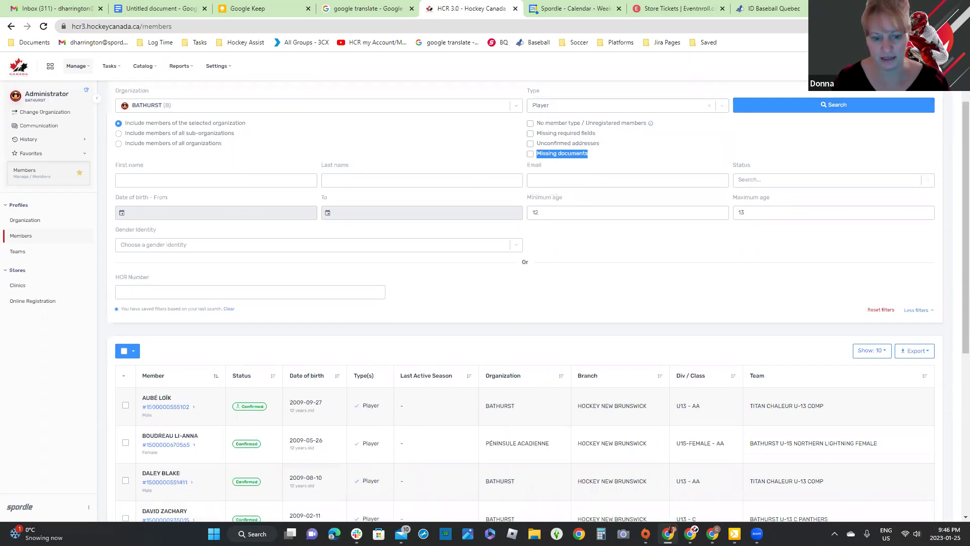
scroll(525, 303, "down", 3)
scroll(256, 205, "down", 2)
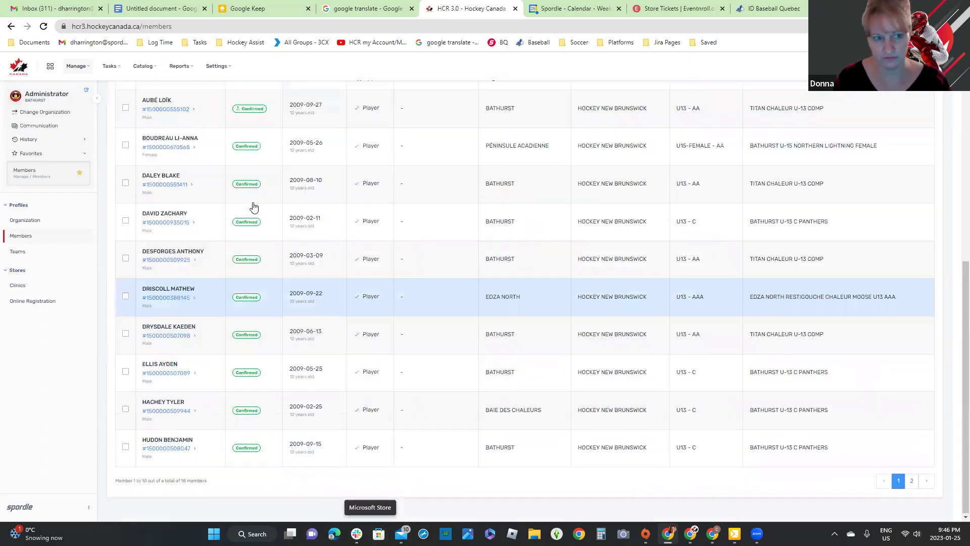
scroll(141, 242, "up", 4)
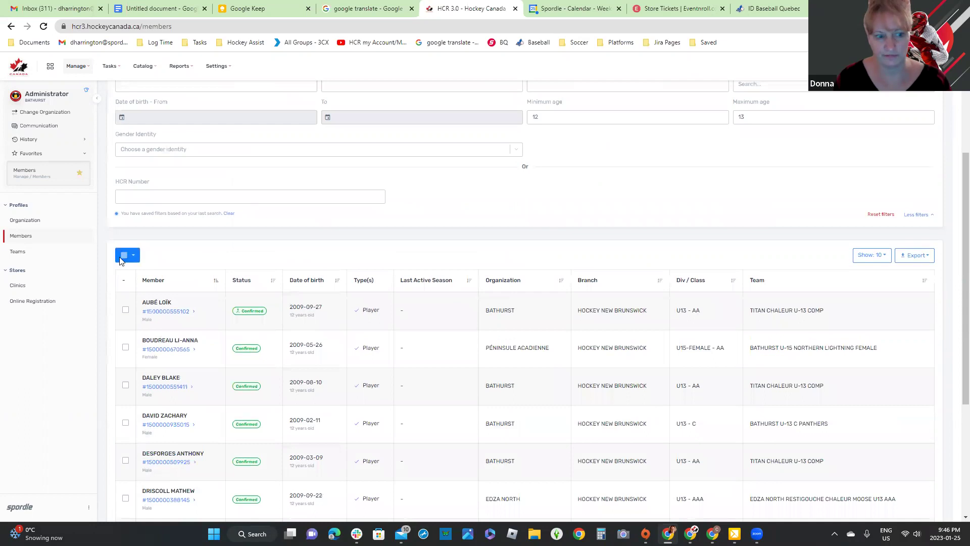
left_click(124, 256)
left_click(937, 94)
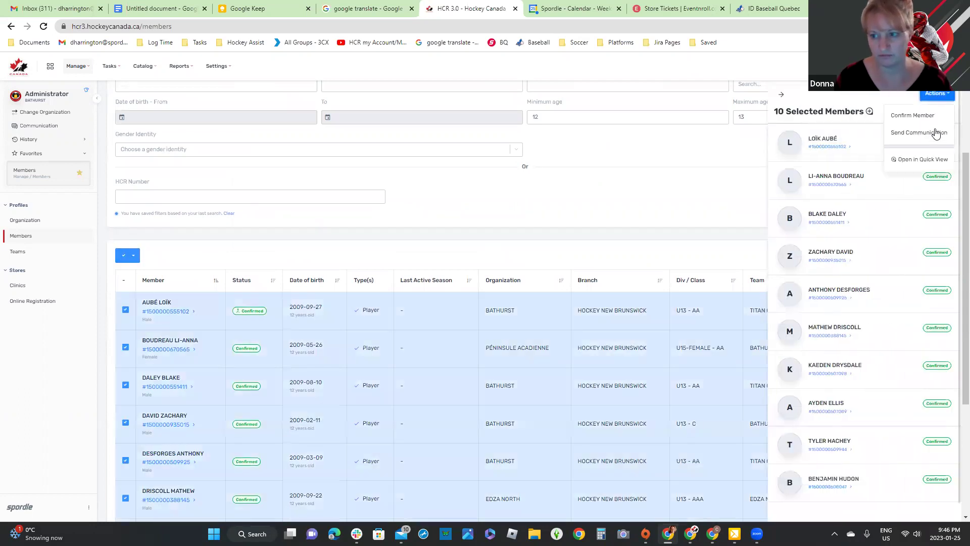
left_click(936, 135)
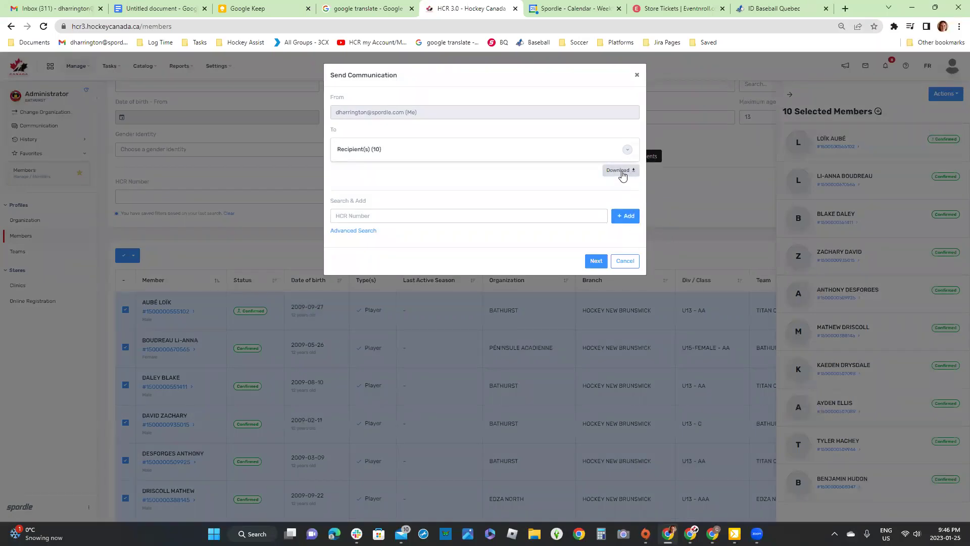
left_click(627, 150)
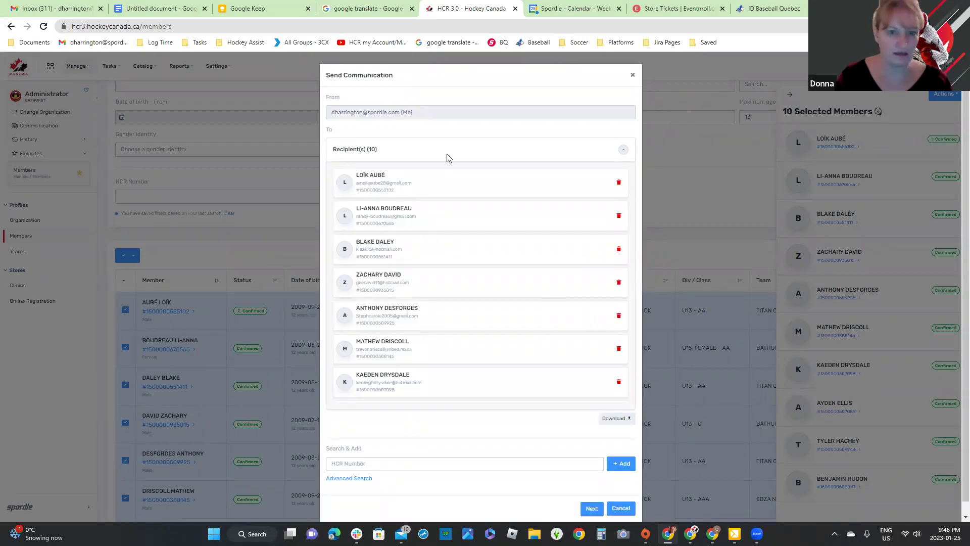
left_click(783, 102)
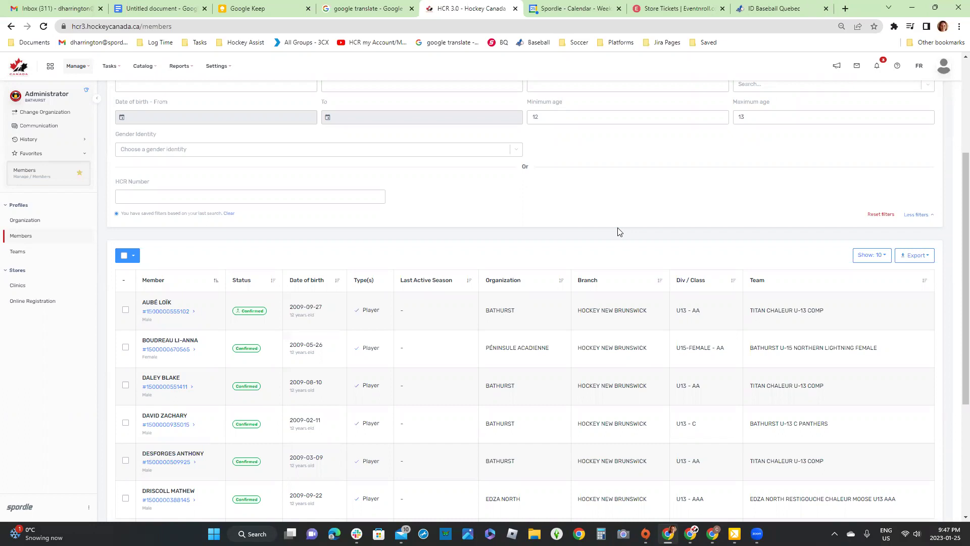
scroll(619, 232, "down", 1)
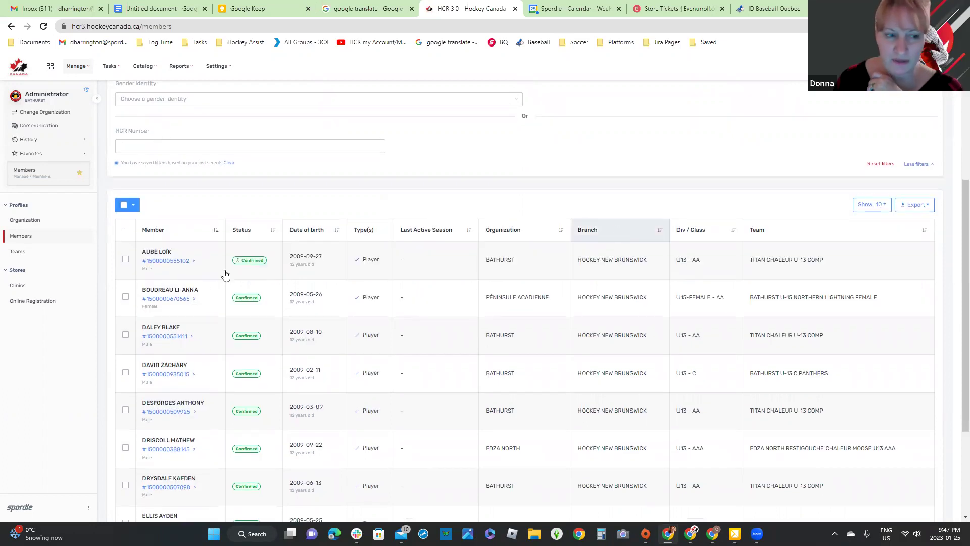
left_click(172, 263)
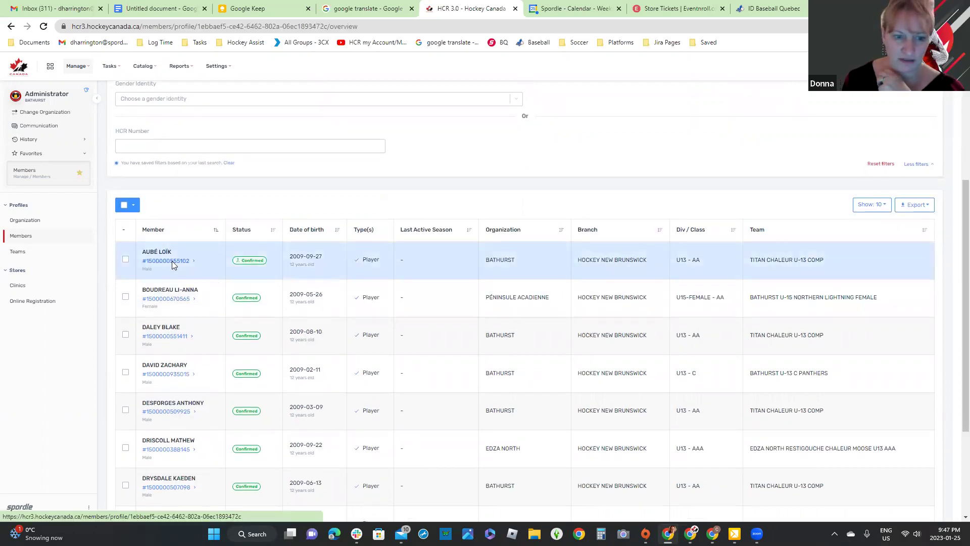
Step: Select the first player's email on their profile, then show BATHURST's 2021-2022 Teams list
scroll(466, 303, "down", 5)
scroll(464, 212, "up", 1)
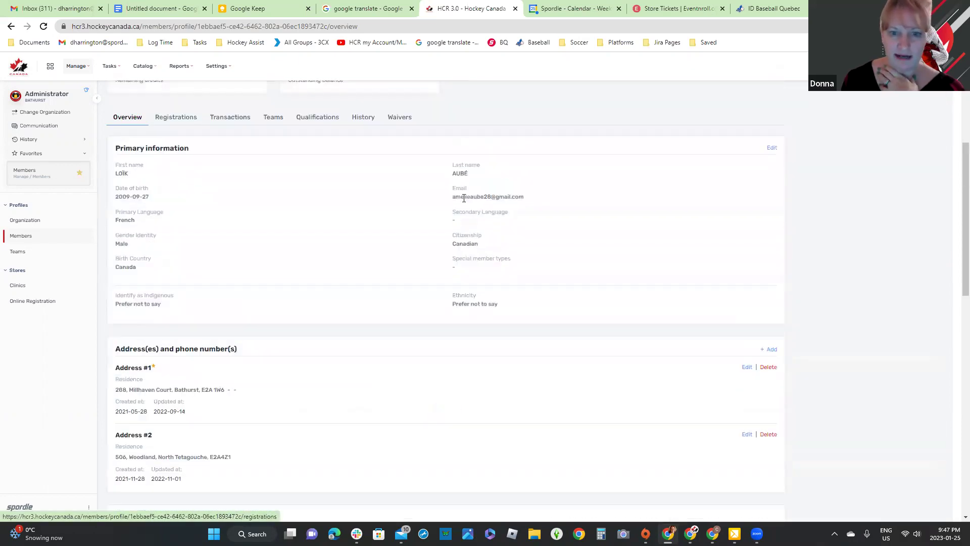
triple_click(554, 199)
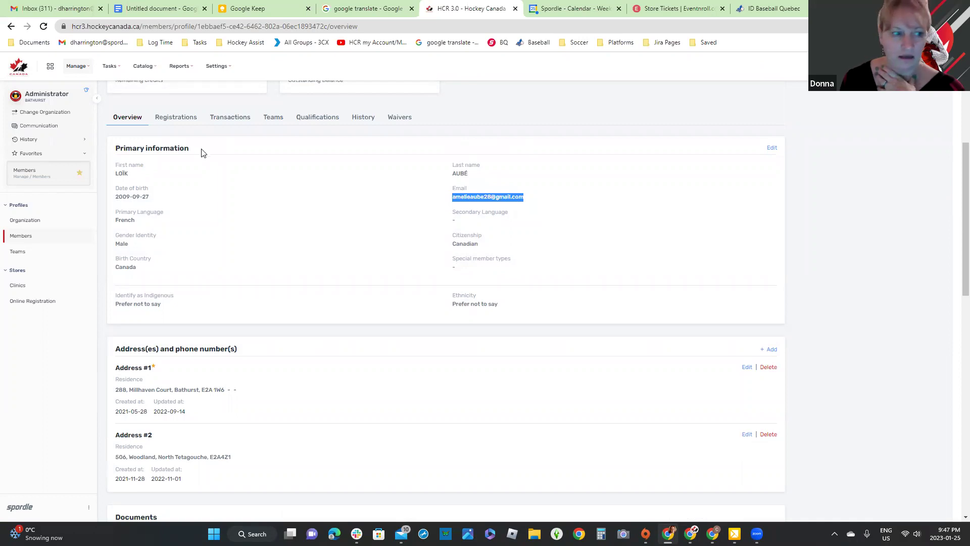
left_click(21, 253)
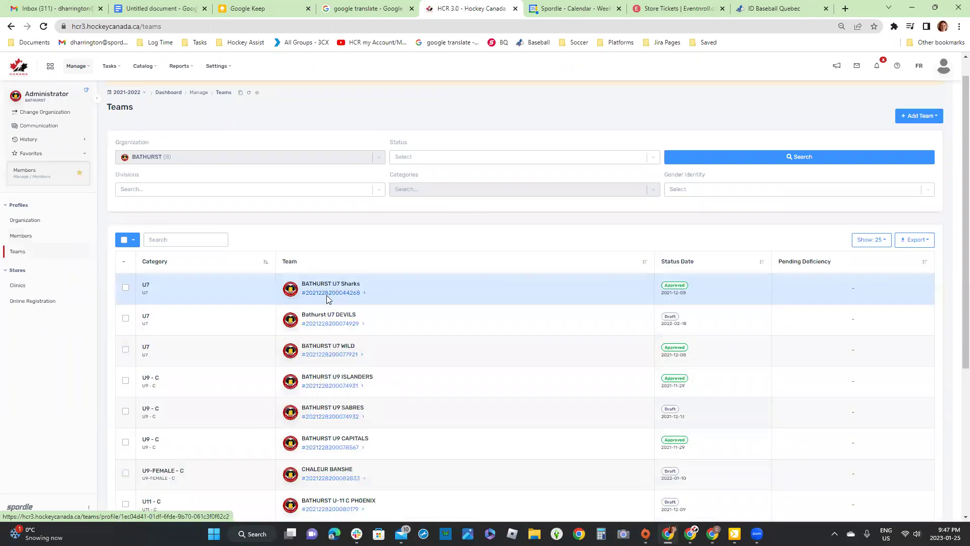
Step: Start a communication to BATHURST U7 Sharks, inspect its 1 invalid recipient of 17, then cancel
left_click(327, 300)
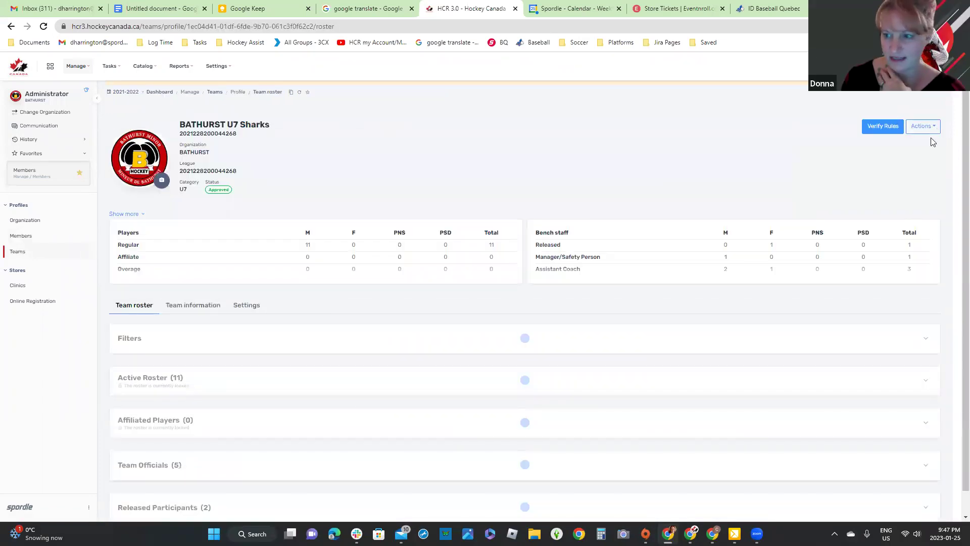
left_click(930, 129)
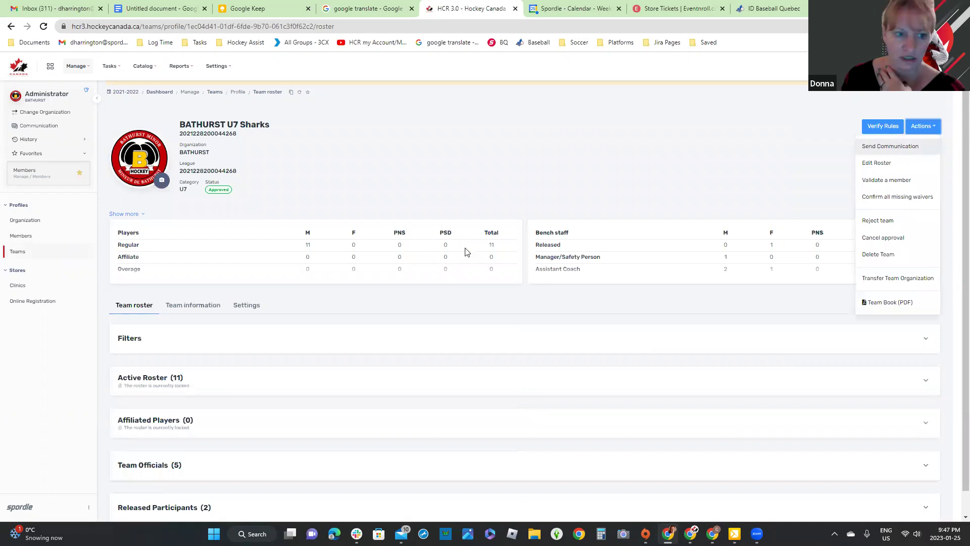
key("Return")
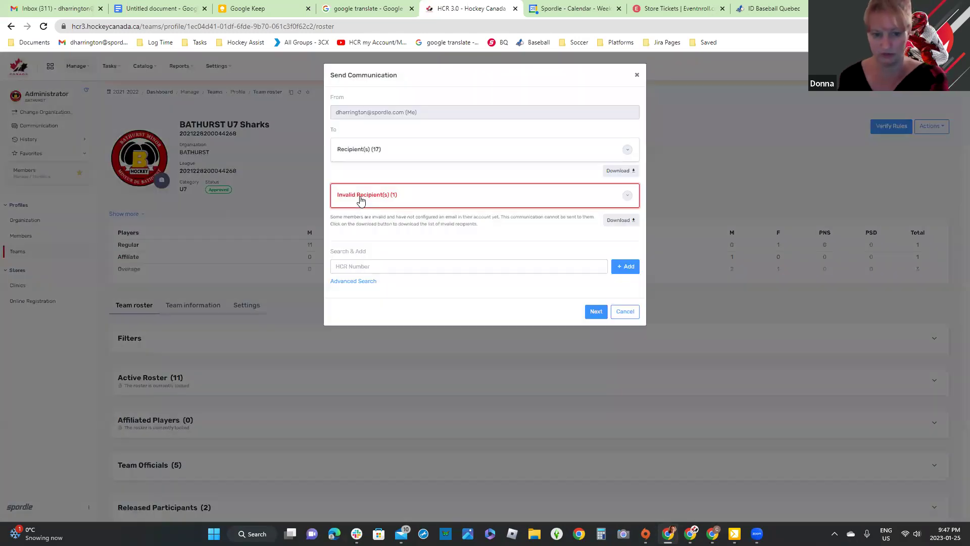
left_click(628, 197)
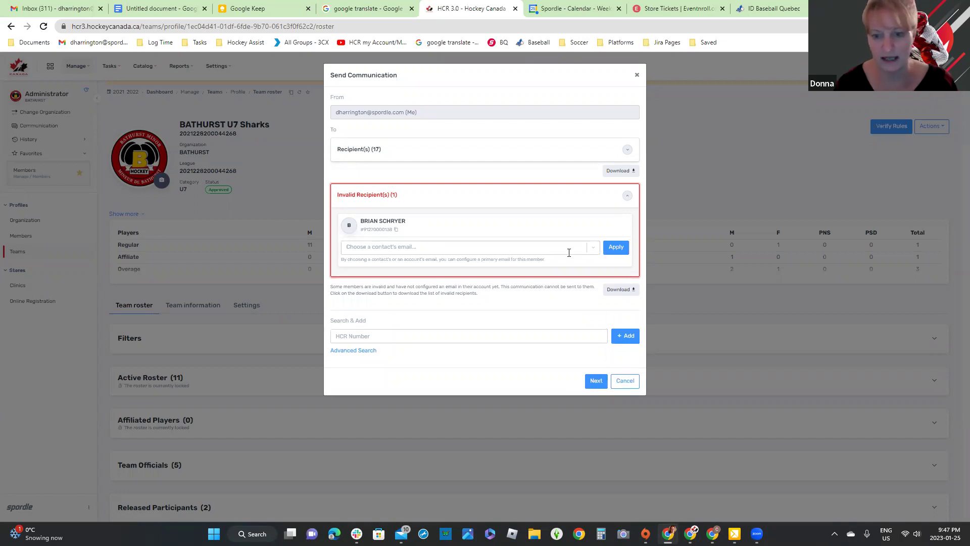
left_click(590, 252)
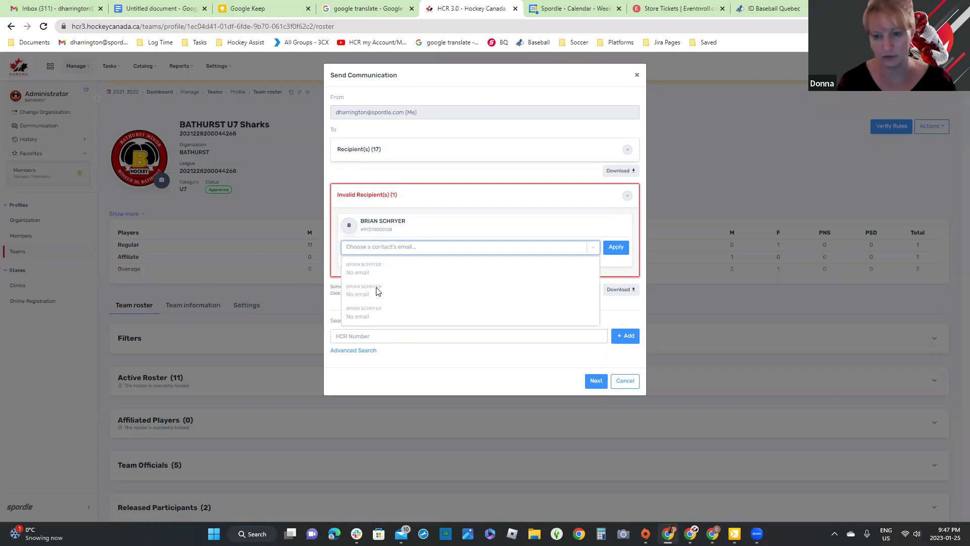
left_click(627, 381)
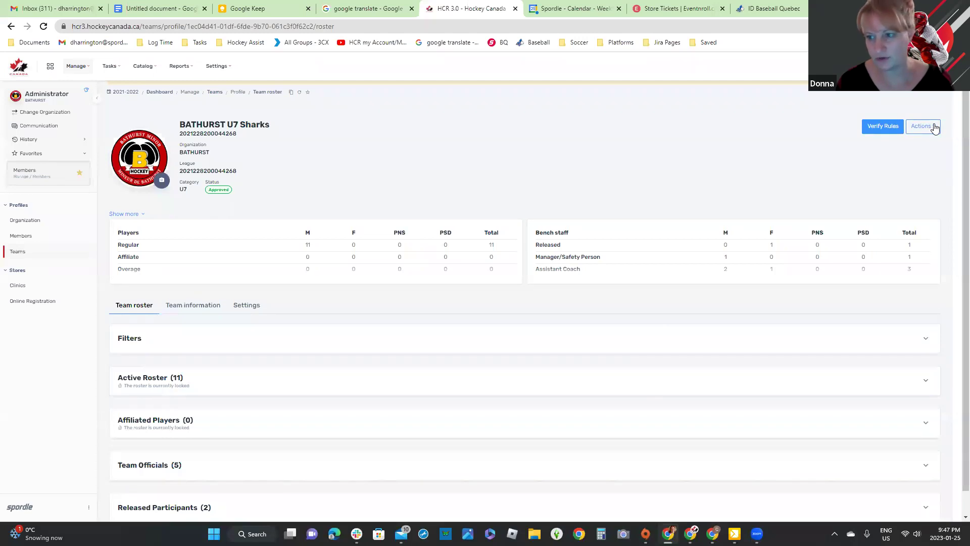
Step: Start another communication to the U7 Sharks team and discard it unsent
left_click(930, 127)
left_click(918, 155)
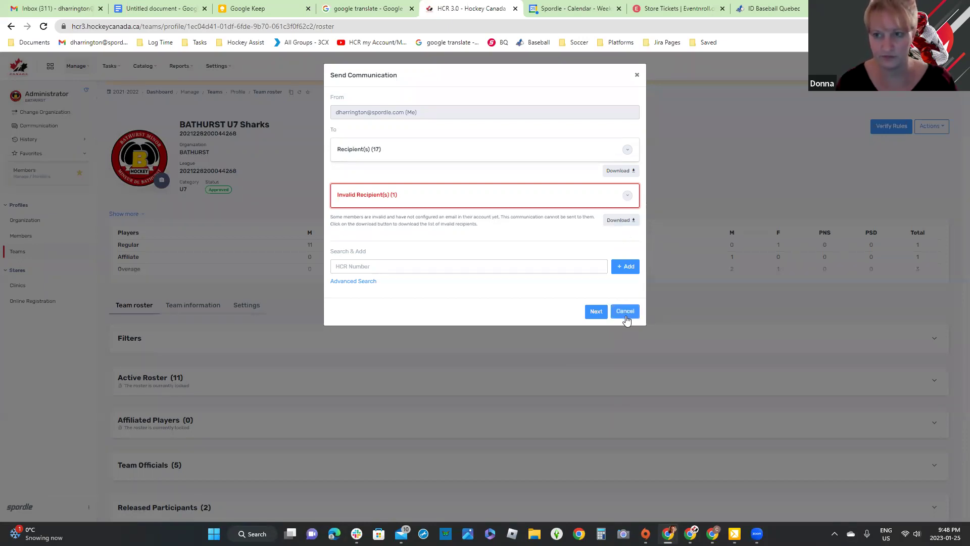
left_click(659, 308)
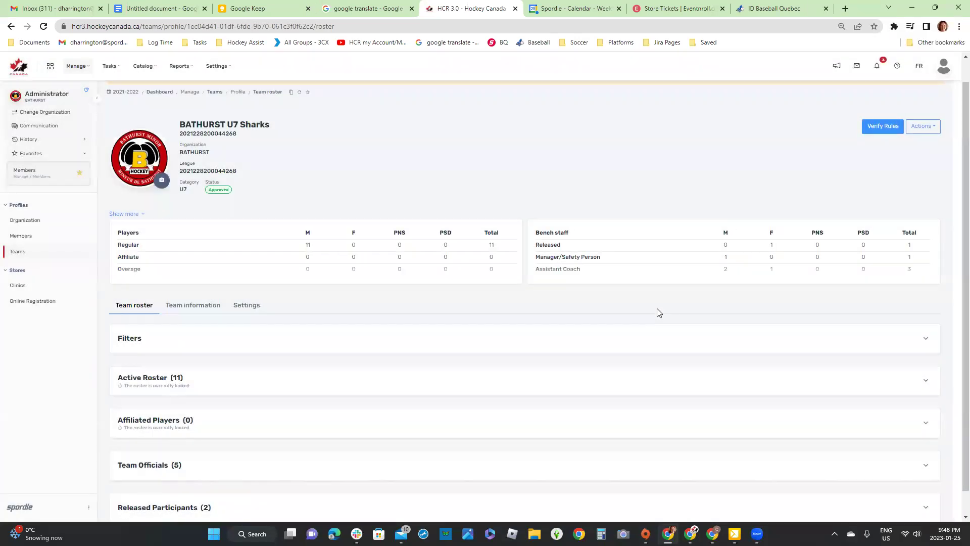
Step: Visit the Baseball Quebec ID site, then reopen HCR's BATHURST Members search (Player, ages 12–13)
left_click(775, 14)
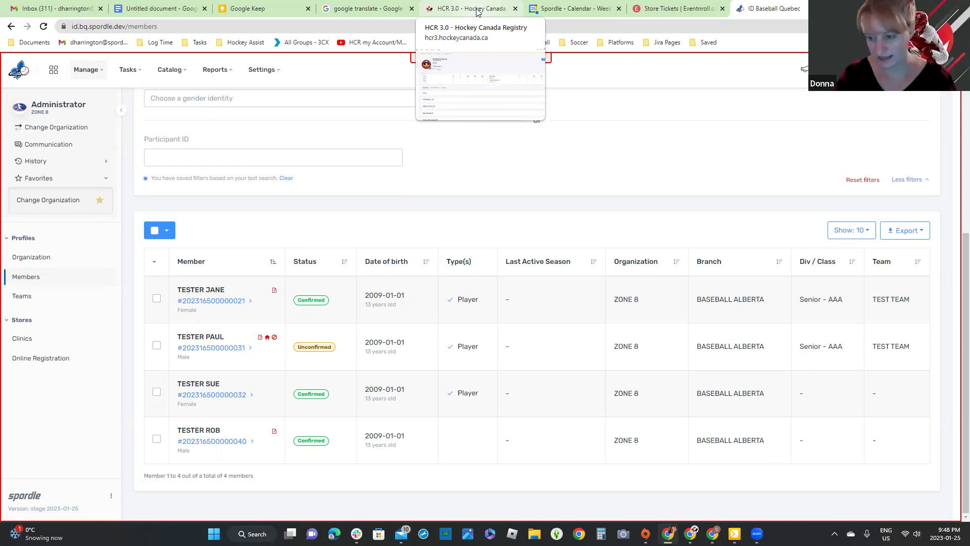
left_click(457, 8)
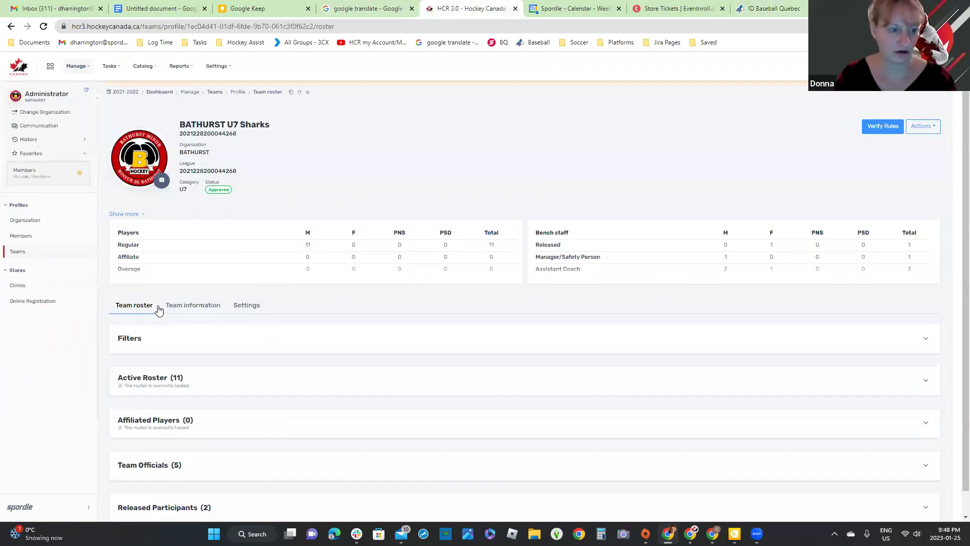
left_click(24, 242)
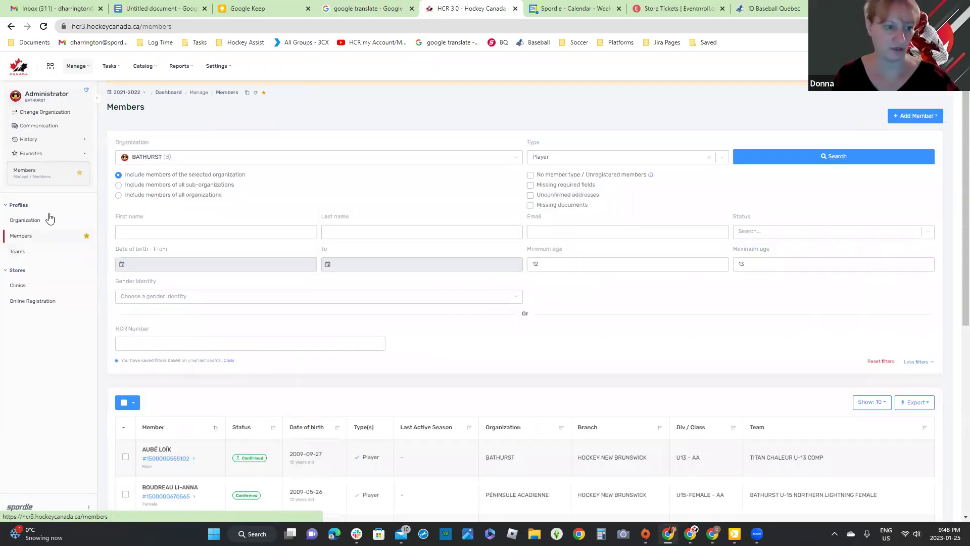
Step: Clear the Minimum and Maximum age fields and rerun the Player search without age limits
left_click(815, 162)
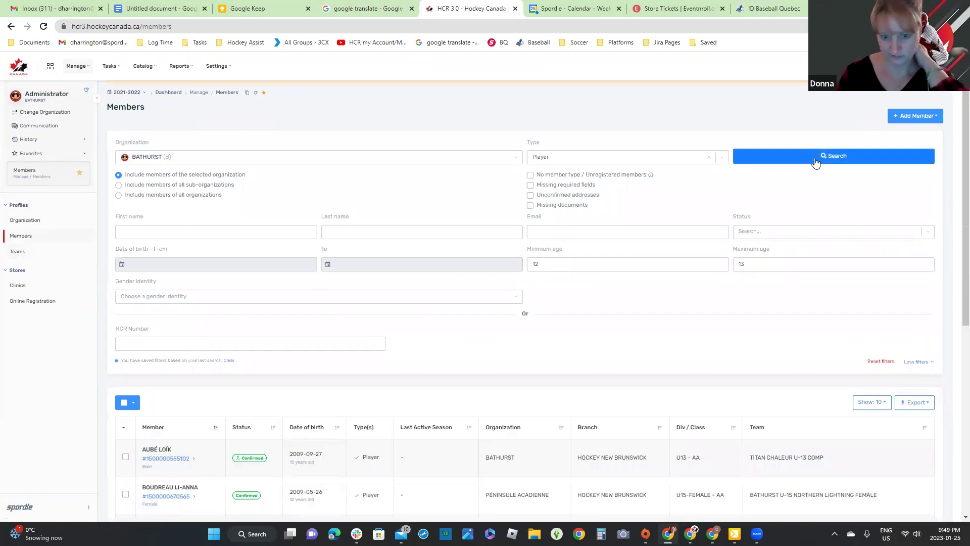
scroll(814, 160, "down", 6)
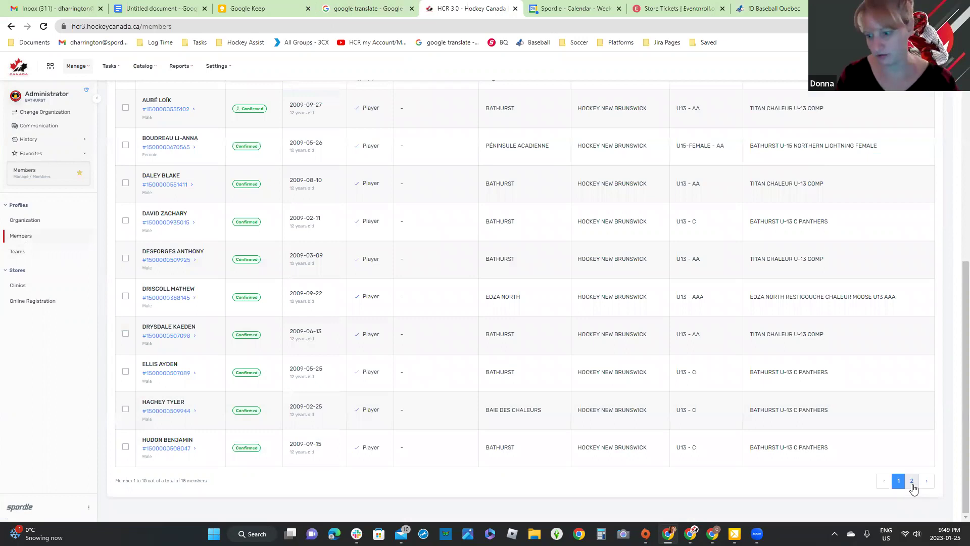
scroll(830, 253, "up", 2)
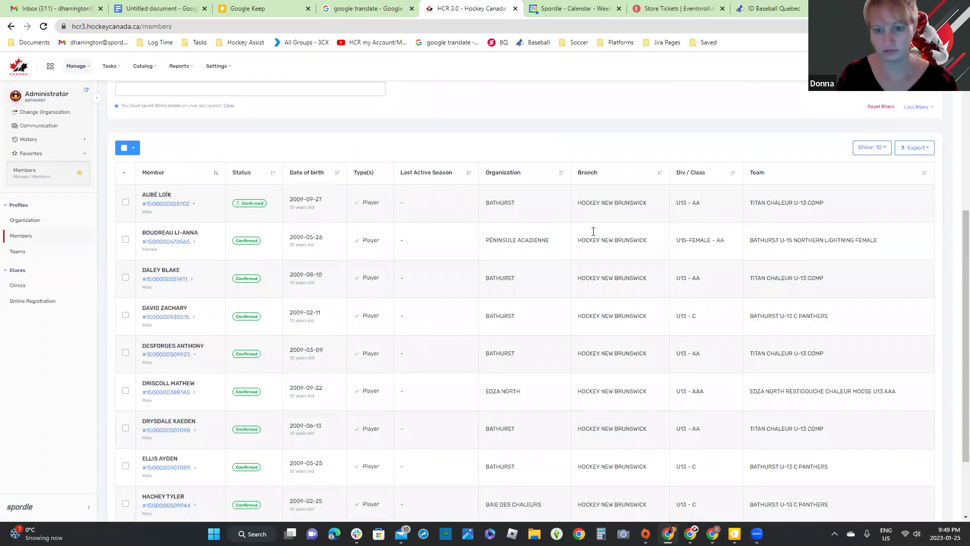
scroll(461, 212, "up", 4)
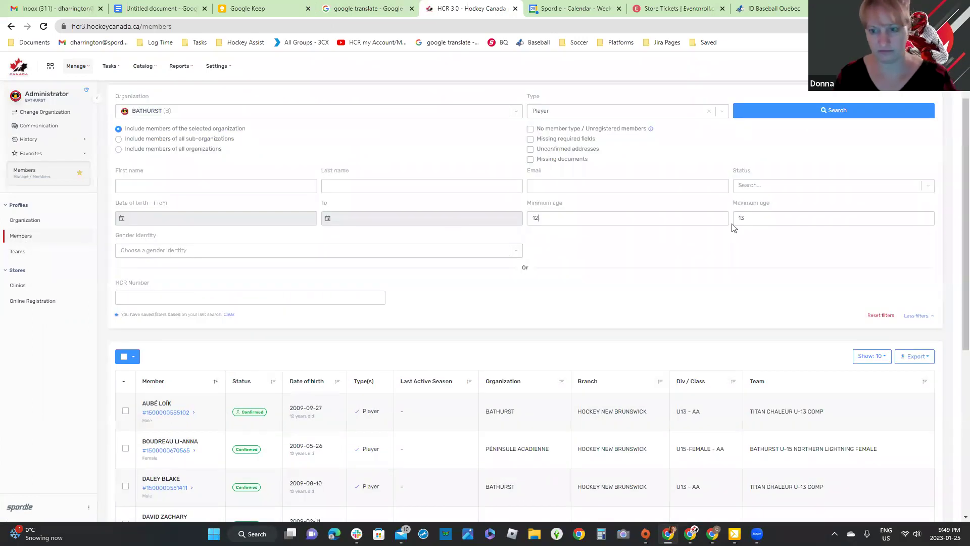
key("BackSpace")
key("BackSpace")
key("Tab")
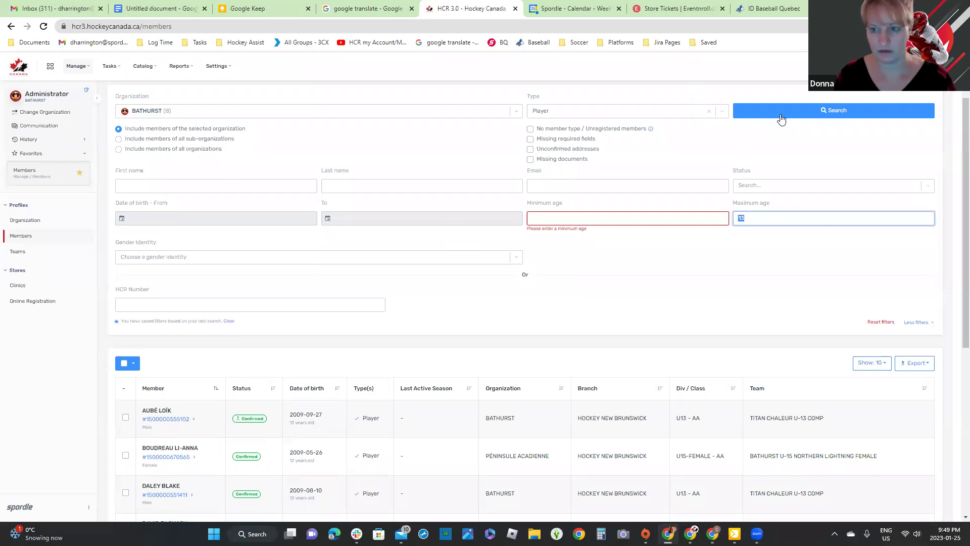
key("BackSpace")
key("Return")
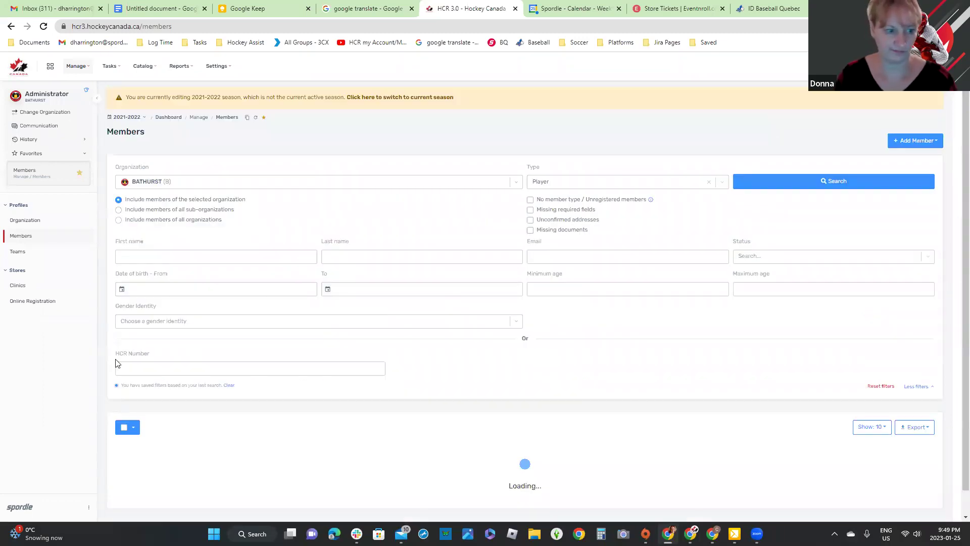
Step: Select all 178 resulting members and briefly preview them in Quick View
scroll(129, 305, "down", 5)
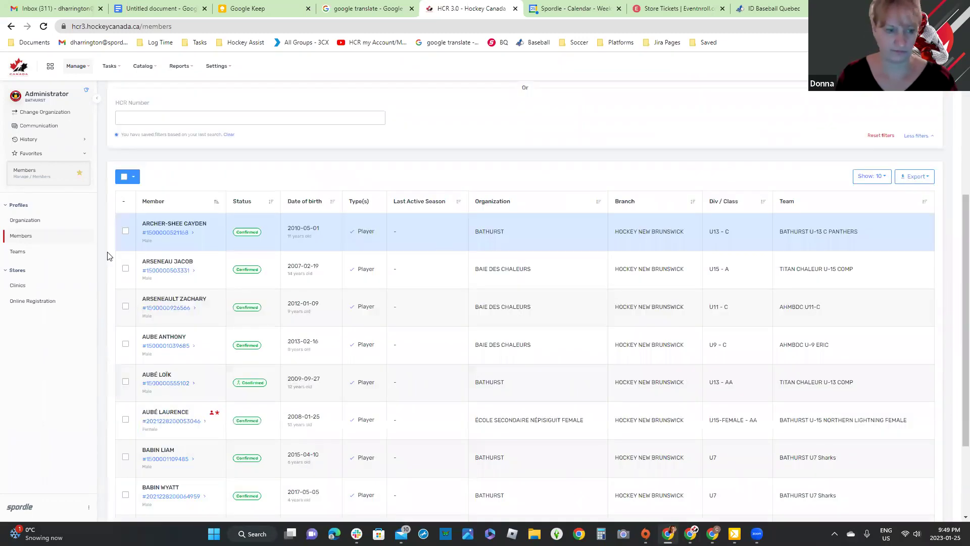
scroll(126, 308, "down", 2)
scroll(127, 307, "up", 5)
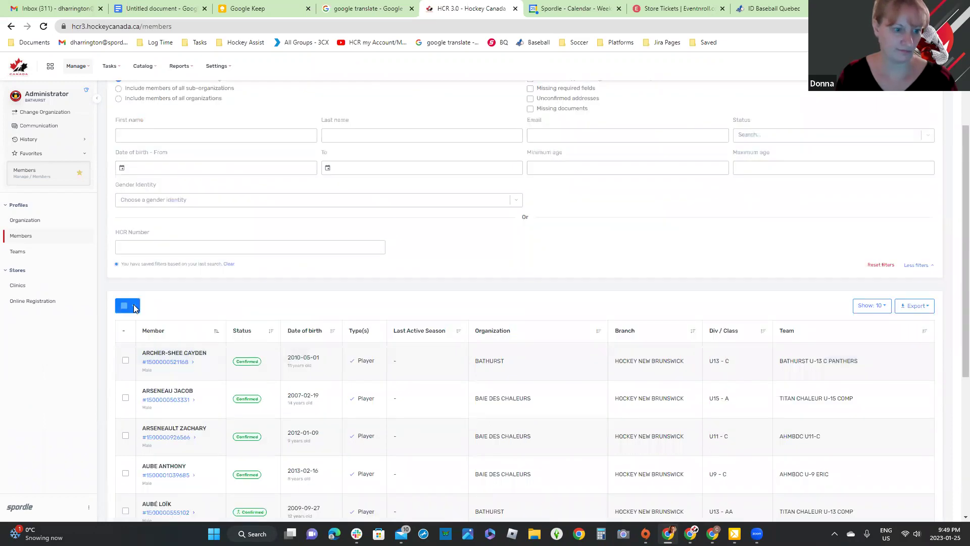
left_click(134, 307)
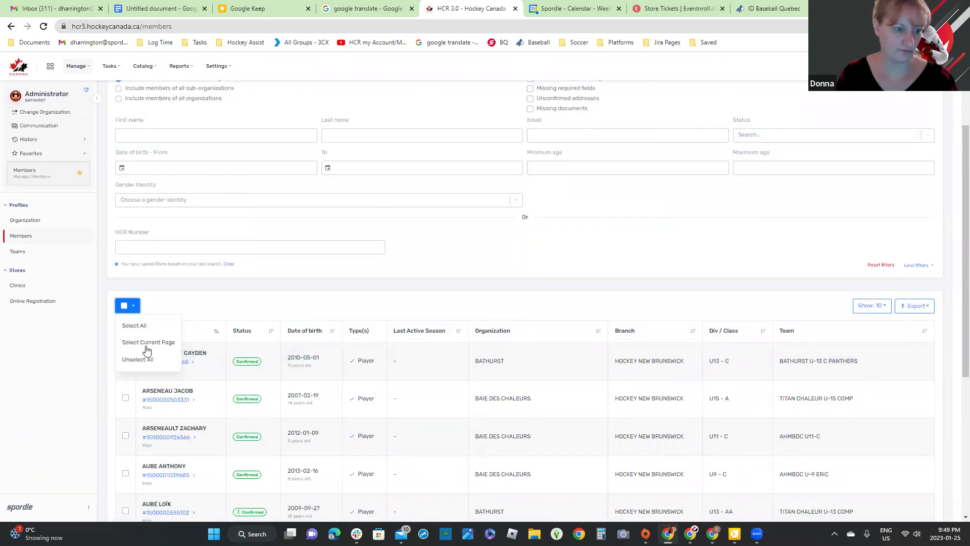
left_click(140, 329)
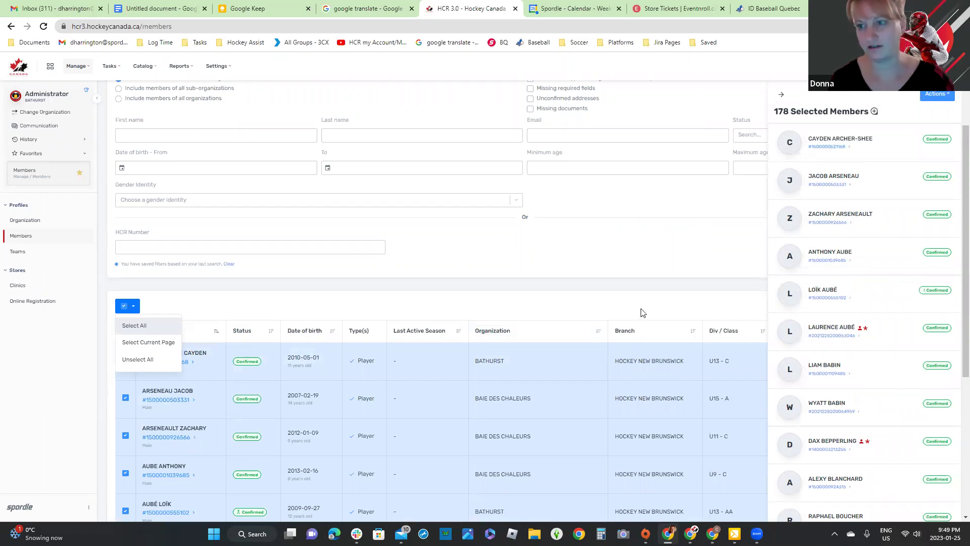
left_click(875, 112)
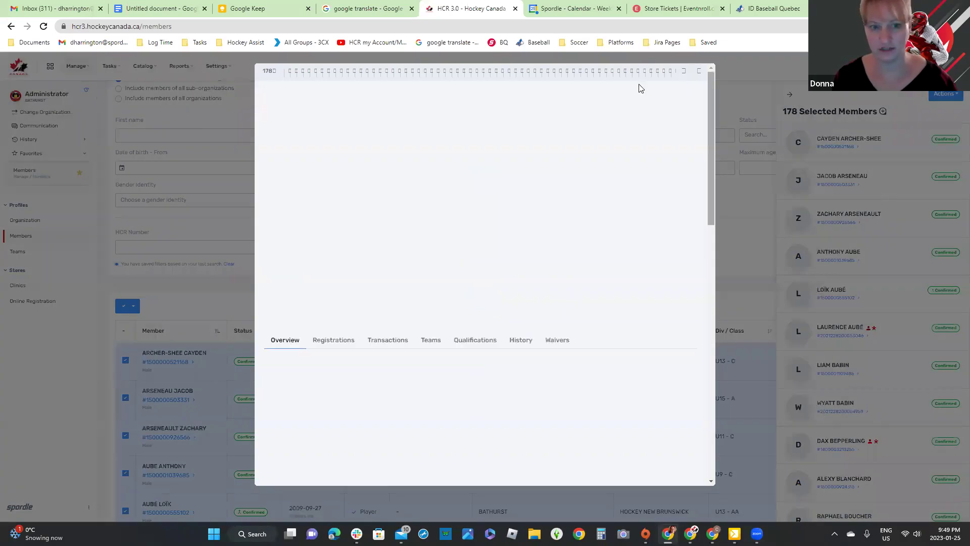
left_click(698, 73)
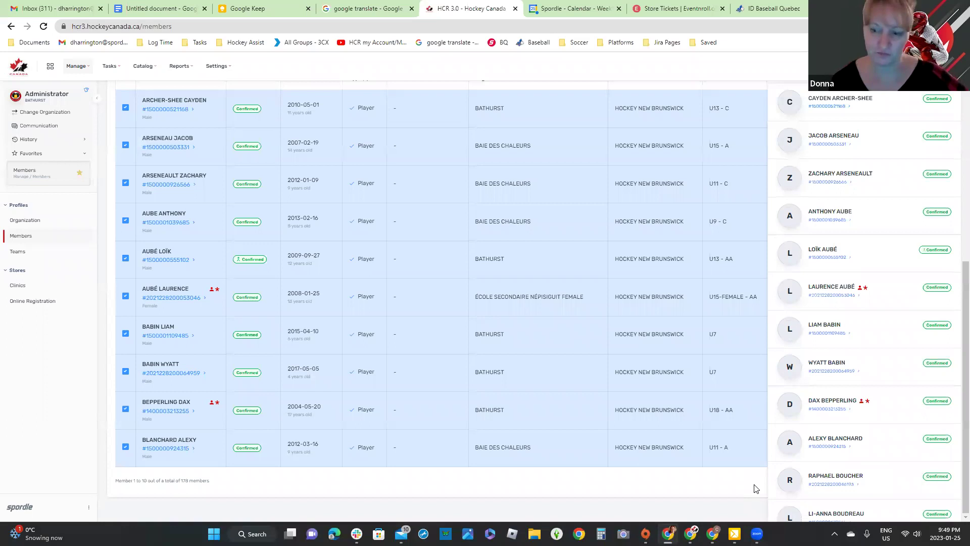
Step: Unselect all 178 members in the results
left_click(755, 488)
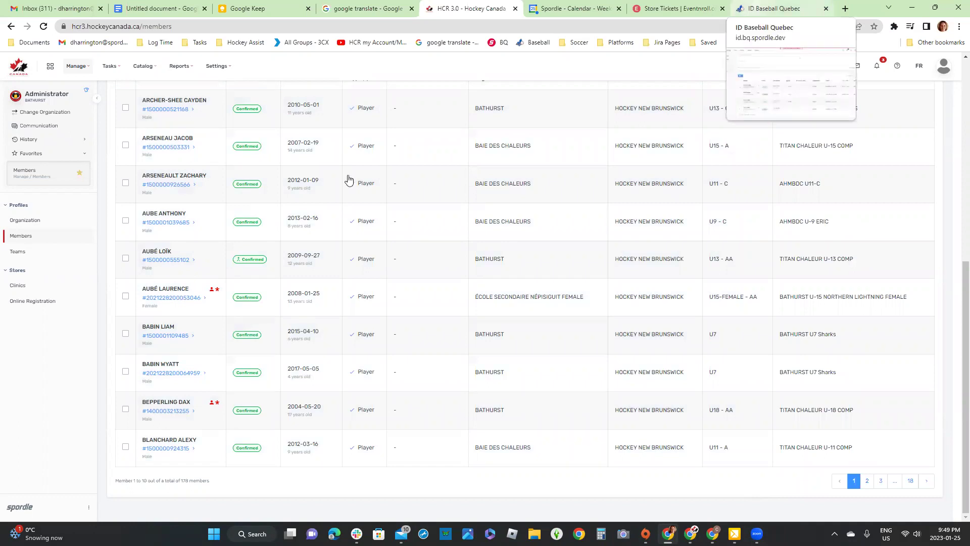
scroll(349, 180, "up", 1)
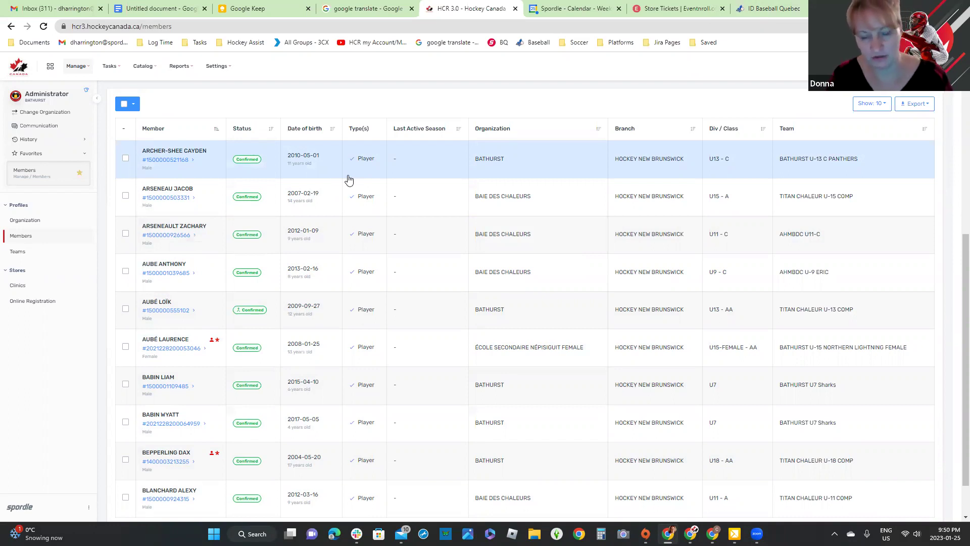
scroll(549, 215, "up", 5)
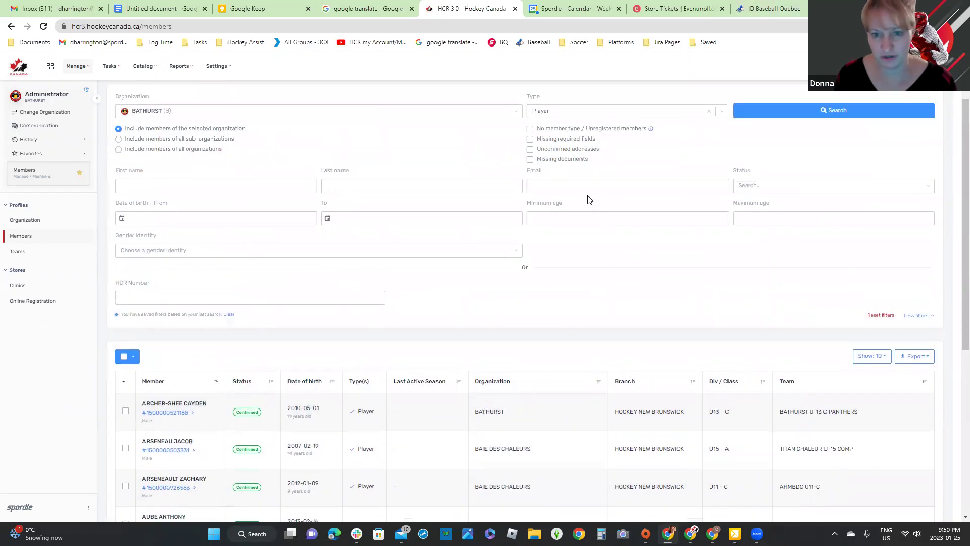
Step: Search players with Minimum age 12 and Maximum age 13, reviewing the 18 results
left_click(581, 219)
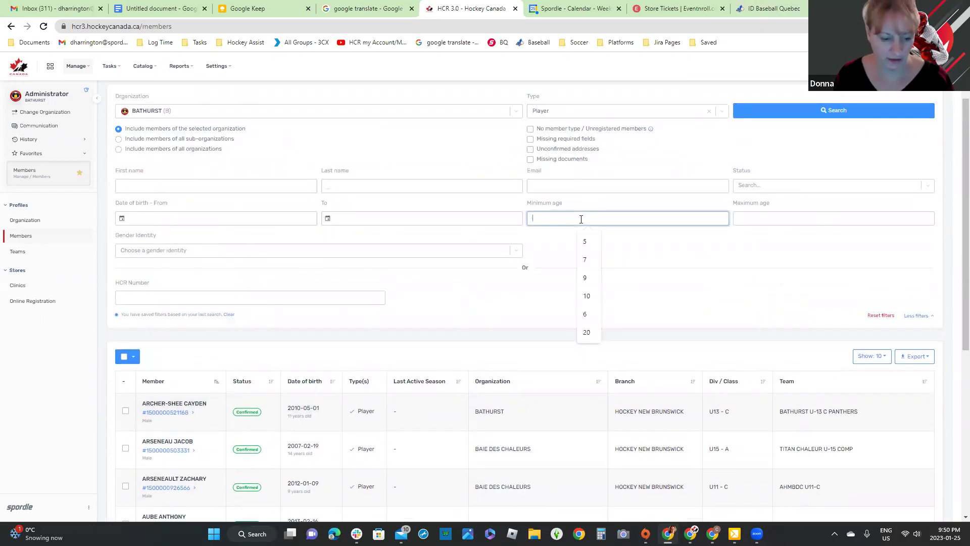
type("12")
left_click(758, 218)
type("13")
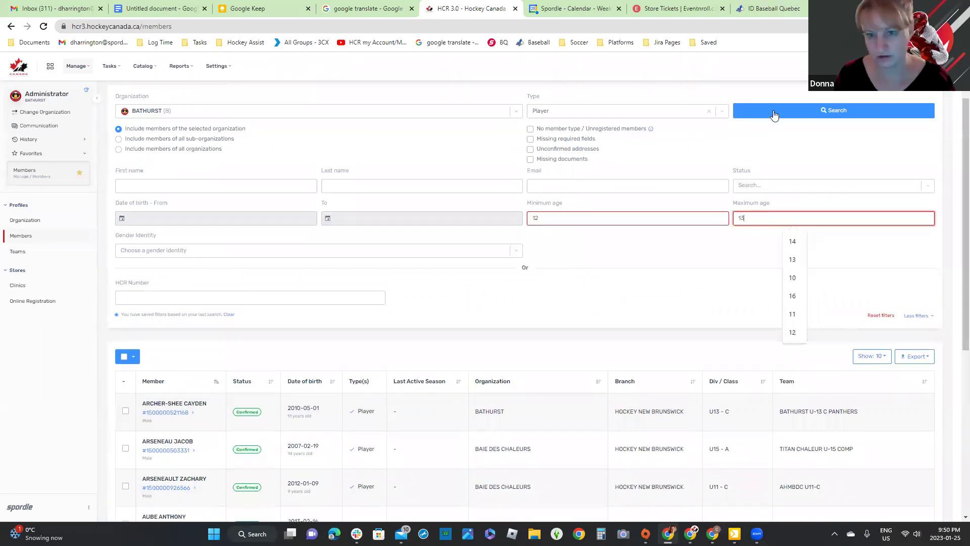
left_click(773, 110)
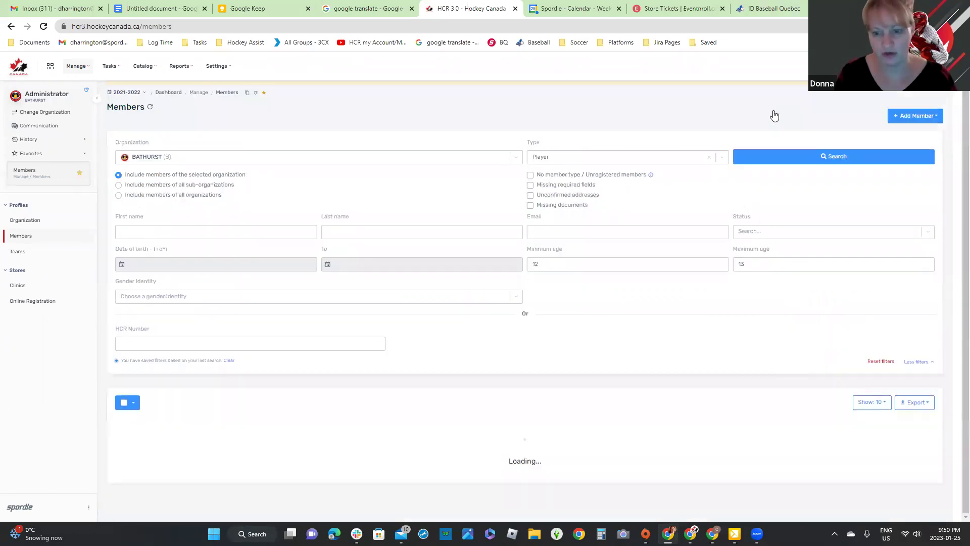
scroll(774, 115, "down", 1)
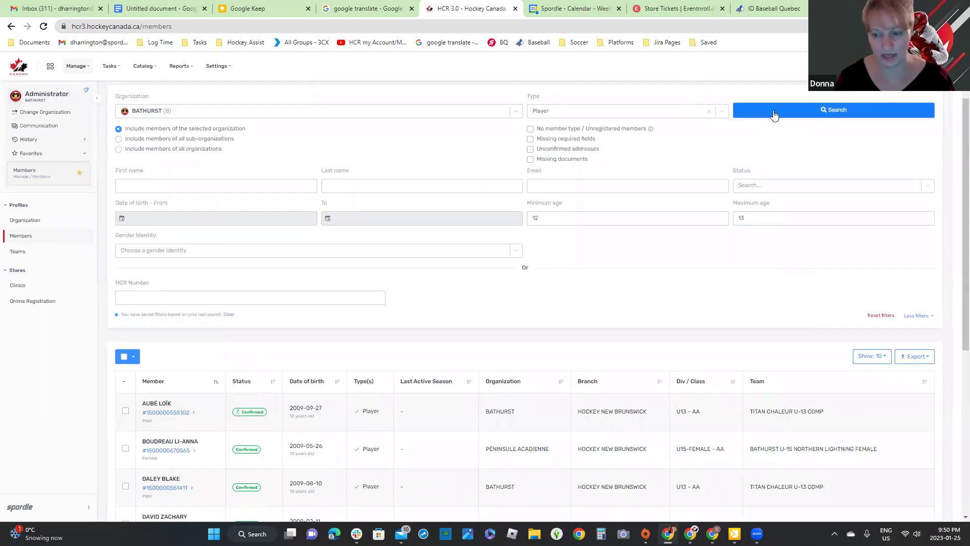
scroll(796, 441, "down", 4)
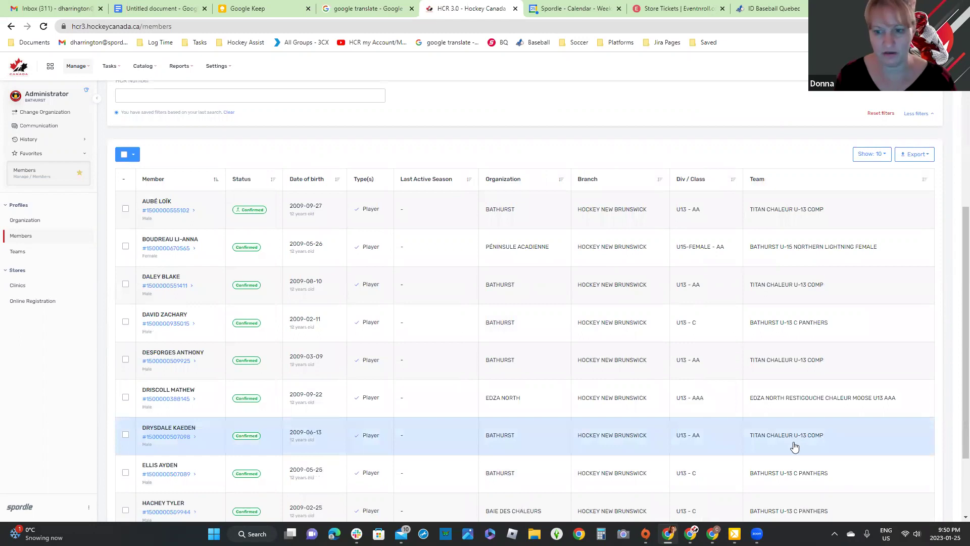
scroll(794, 447, "down", 2)
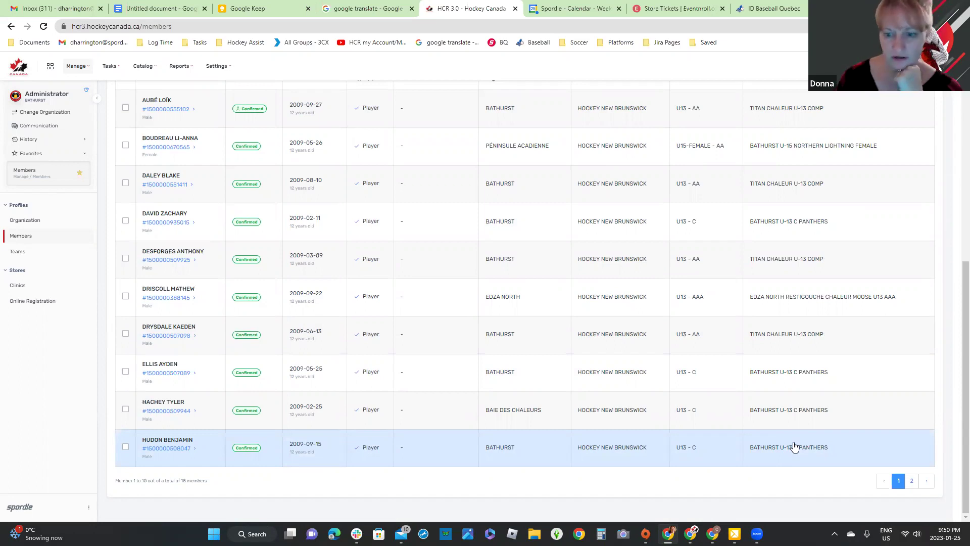
scroll(795, 447, "up", 4)
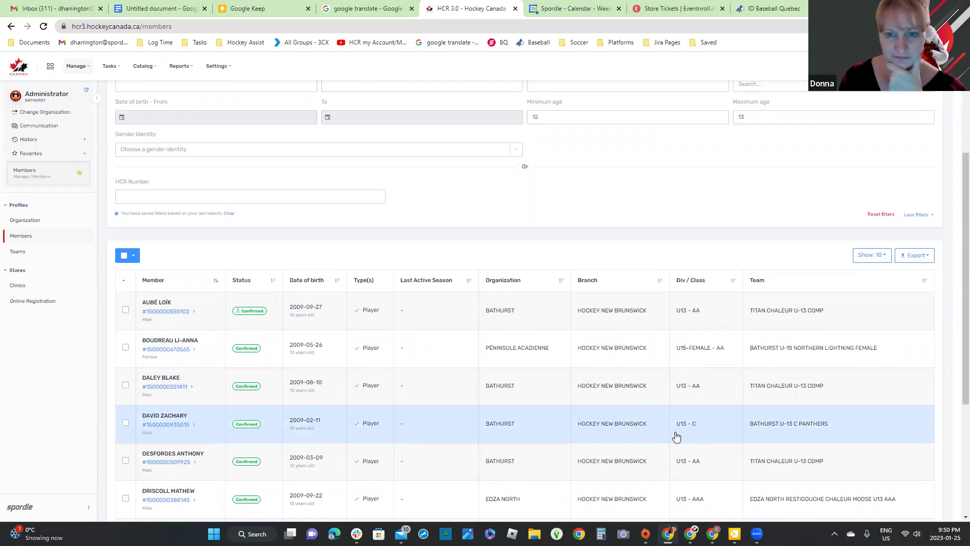
Step: Glance at the Untitled notes document, then view the four ZONE 8 TESTER Baseball Quebec members
left_click(790, 6)
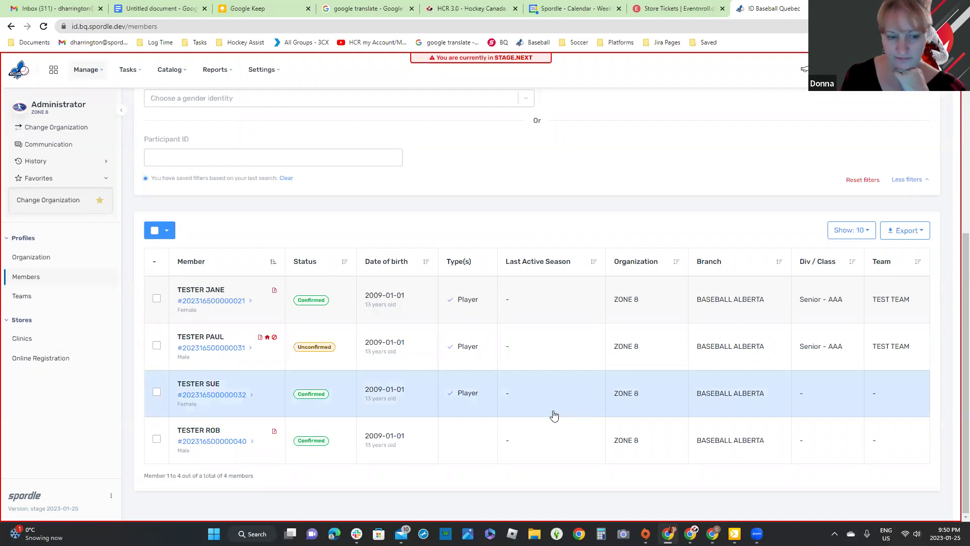
left_click(152, 9)
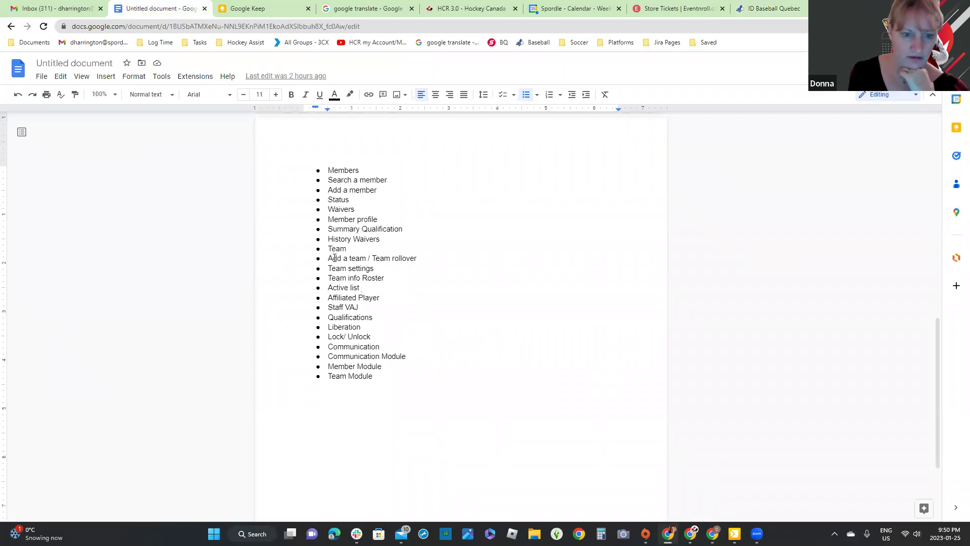
left_click(774, 6)
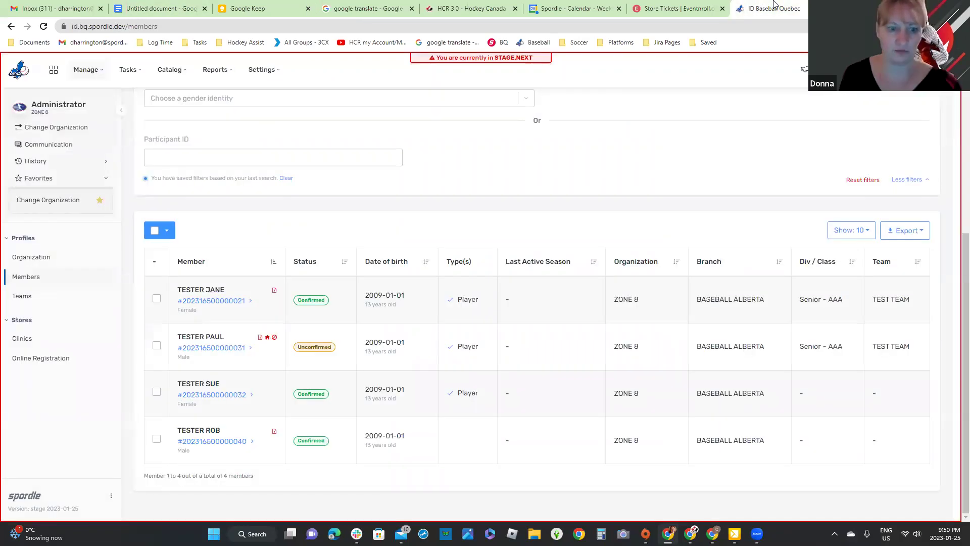